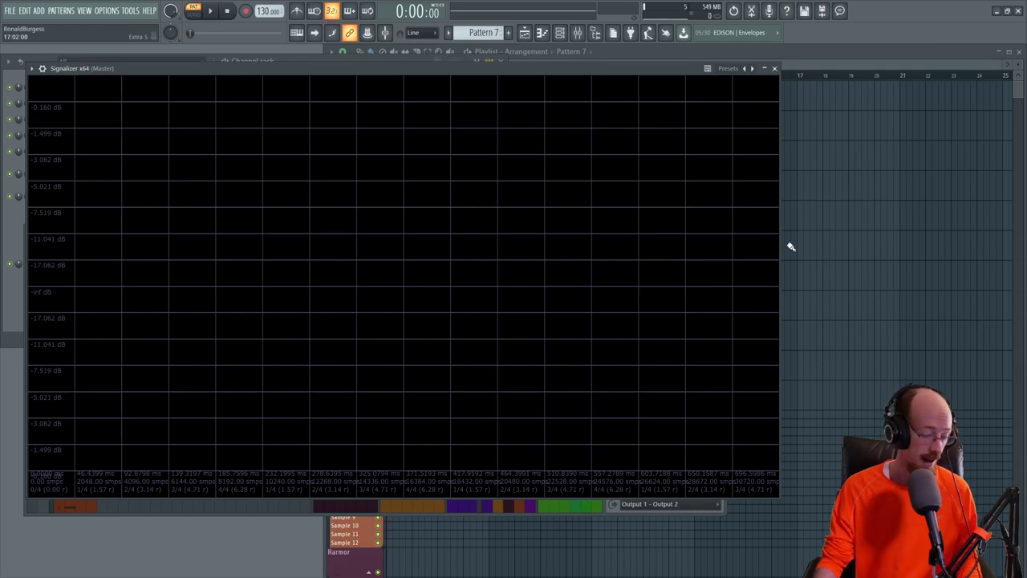
Switch to Chrome and open the desktop version of the oscilloscope comparison page.
left_click(13, 566)
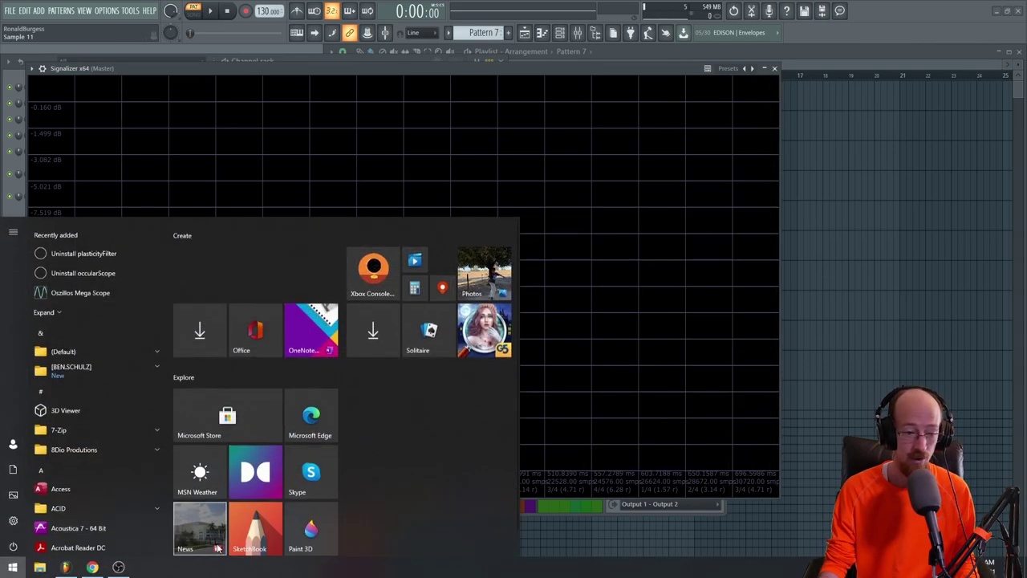
left_click(93, 566)
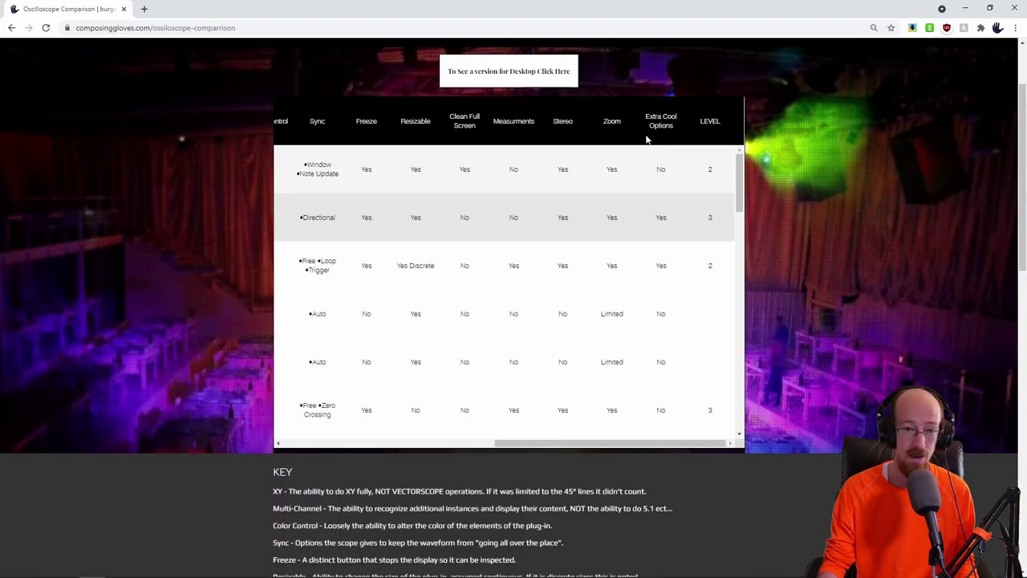
left_click(496, 76)
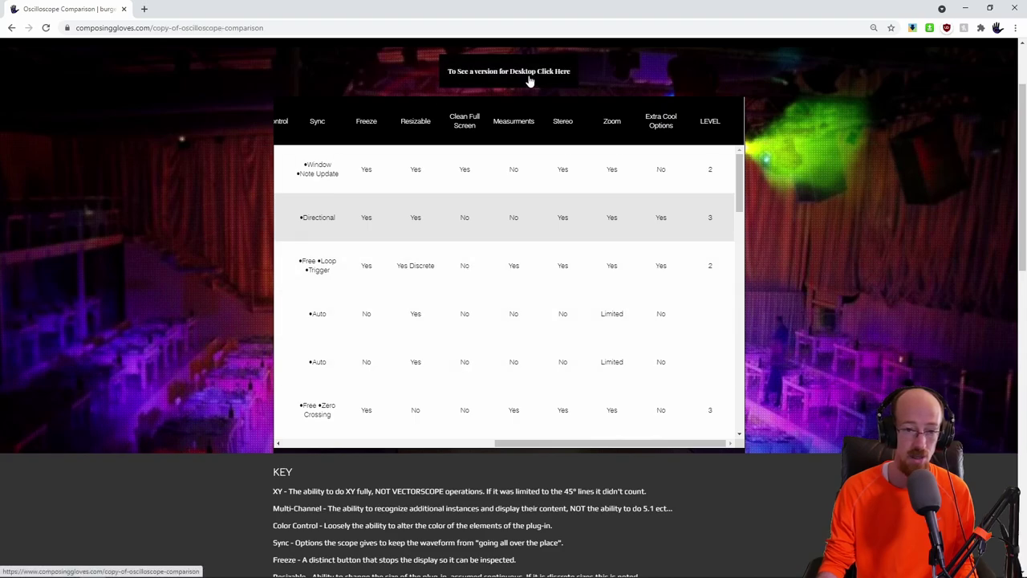
scroll(353, 228, "up", 2)
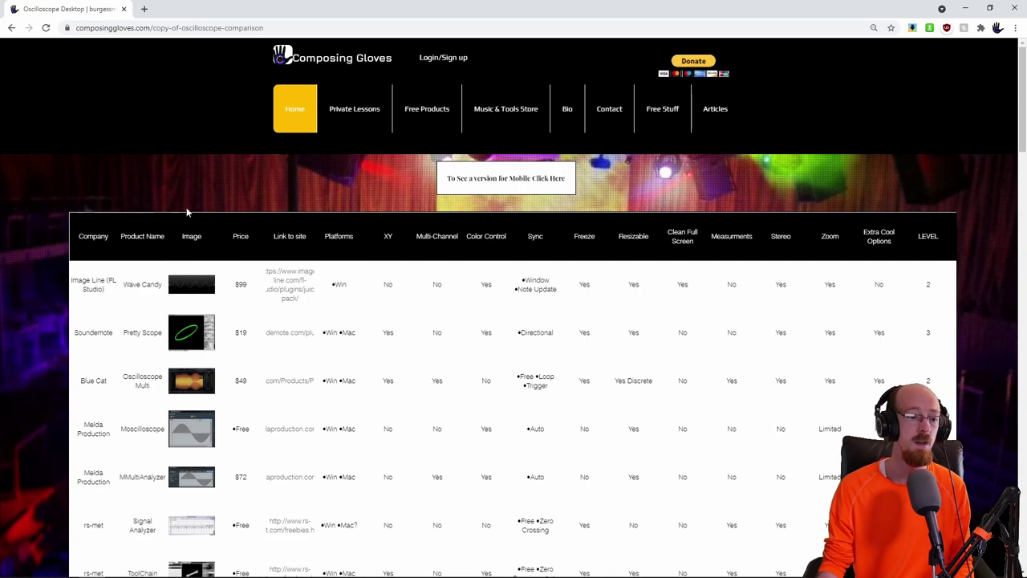
Look through the plug-in rows of the comparison table, including their prices, platforms and feature columns.
scroll(160, 205, "down", 1)
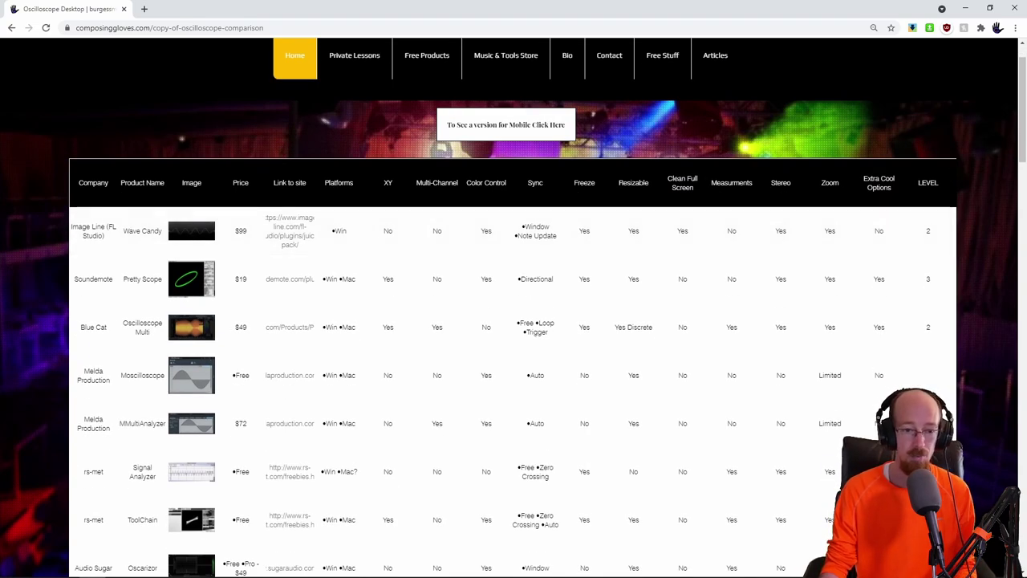
scroll(226, 244, "down", 1)
scroll(226, 244, "down", 5)
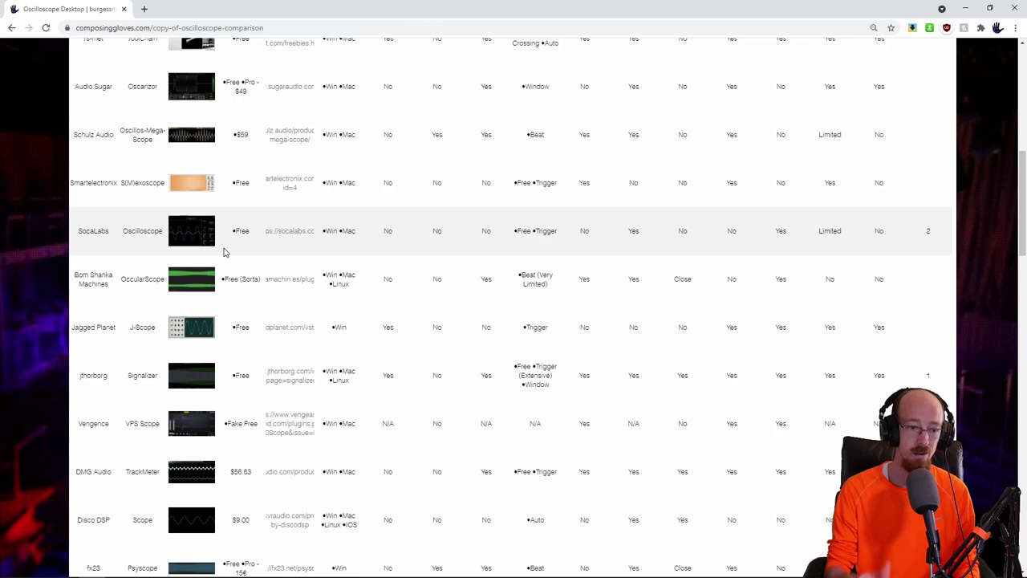
scroll(223, 302, "down", 3)
scroll(222, 301, "up", 7)
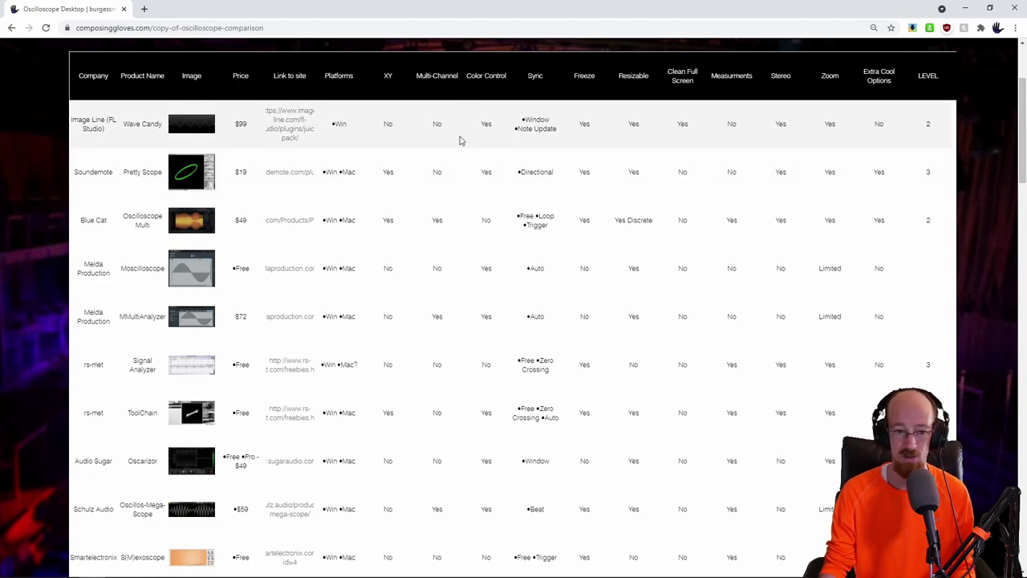
Examine the CPU Results chart below the table and highlight the general testing paragraph in its notes.
scroll(462, 204, "down", 20)
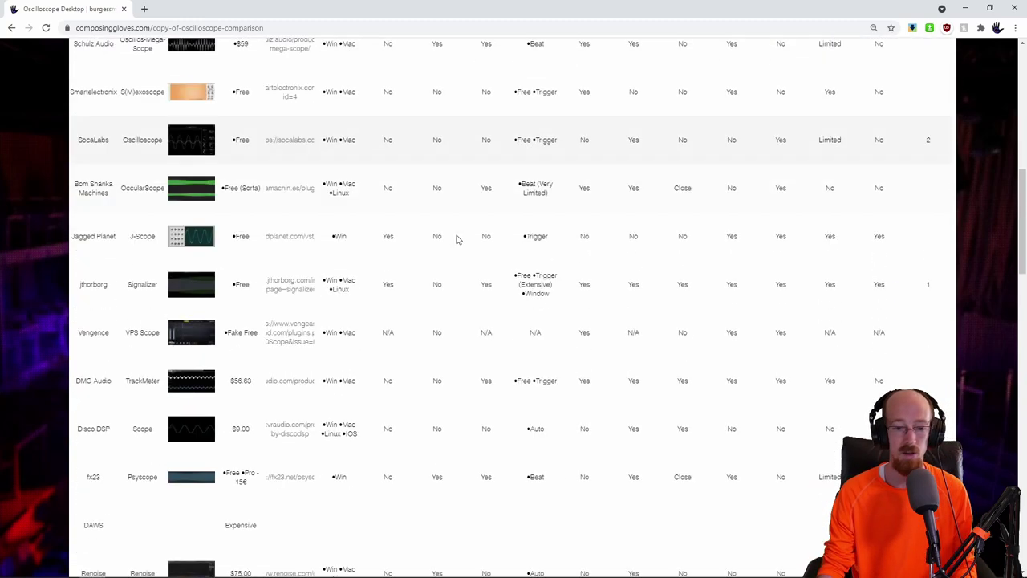
scroll(471, 267, "down", 3)
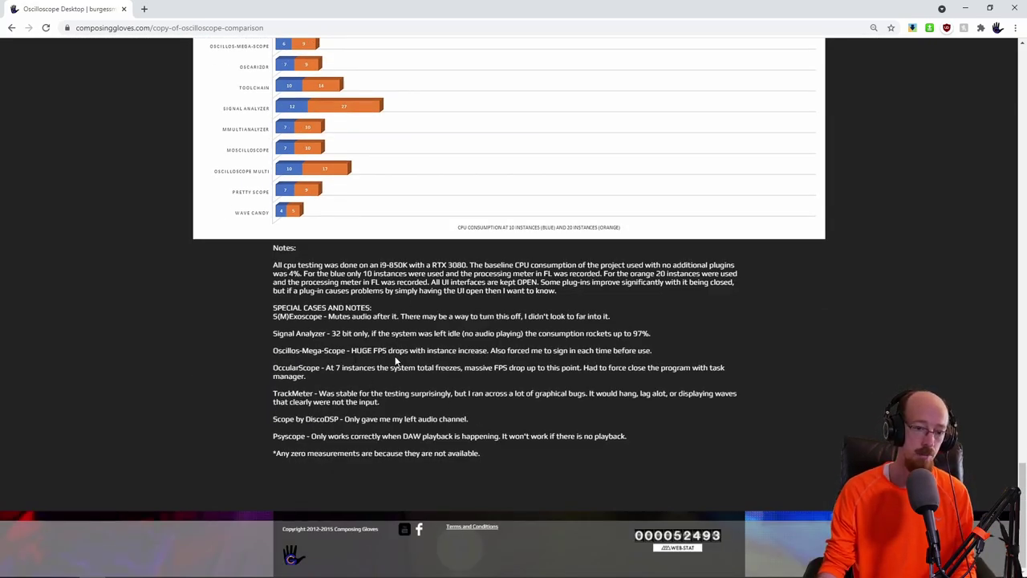
scroll(394, 356, "up", 3)
scroll(421, 317, "up", 1)
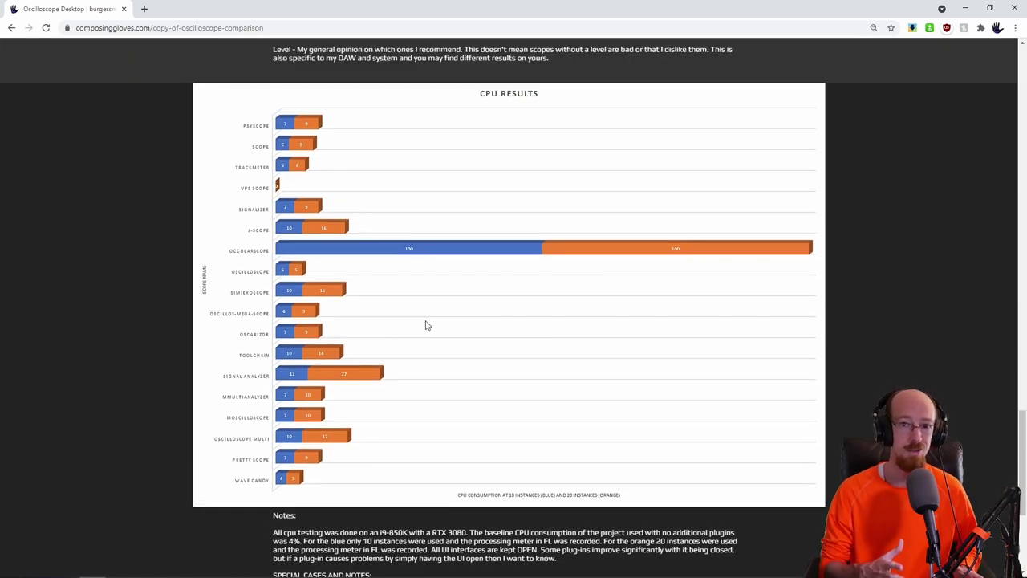
scroll(426, 324, "down", 1)
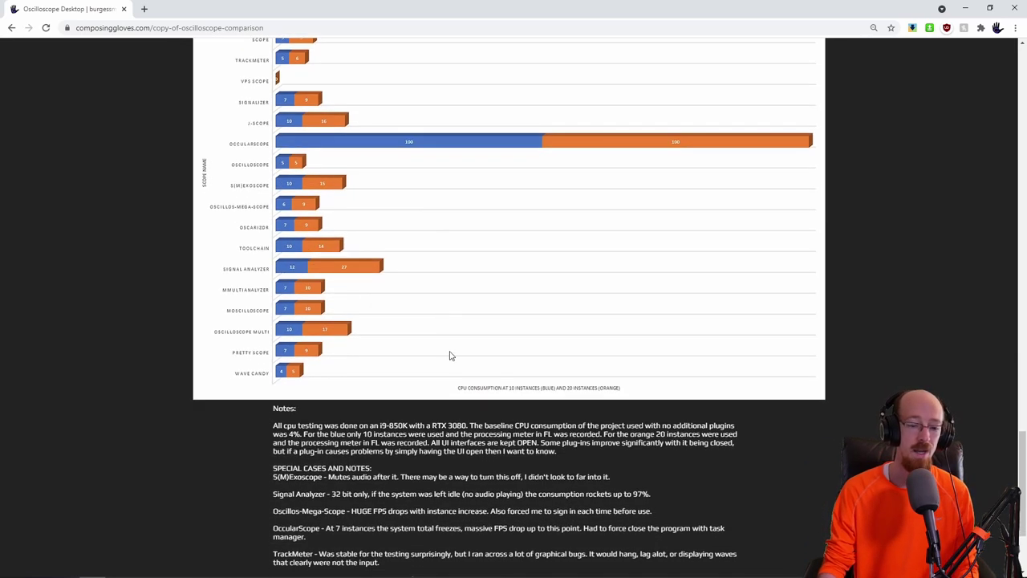
left_click_drag(581, 458, 265, 419)
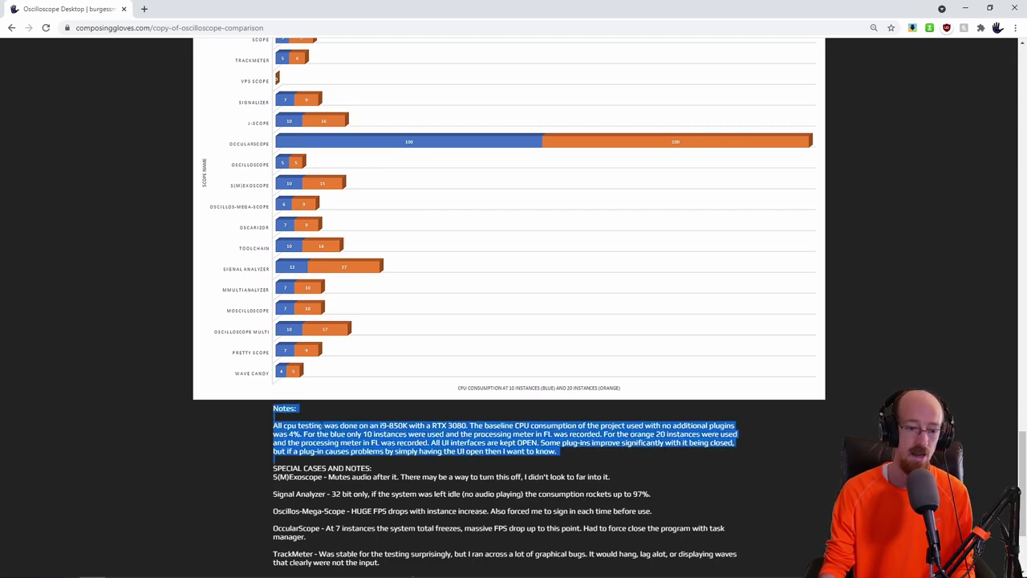
left_click(266, 419)
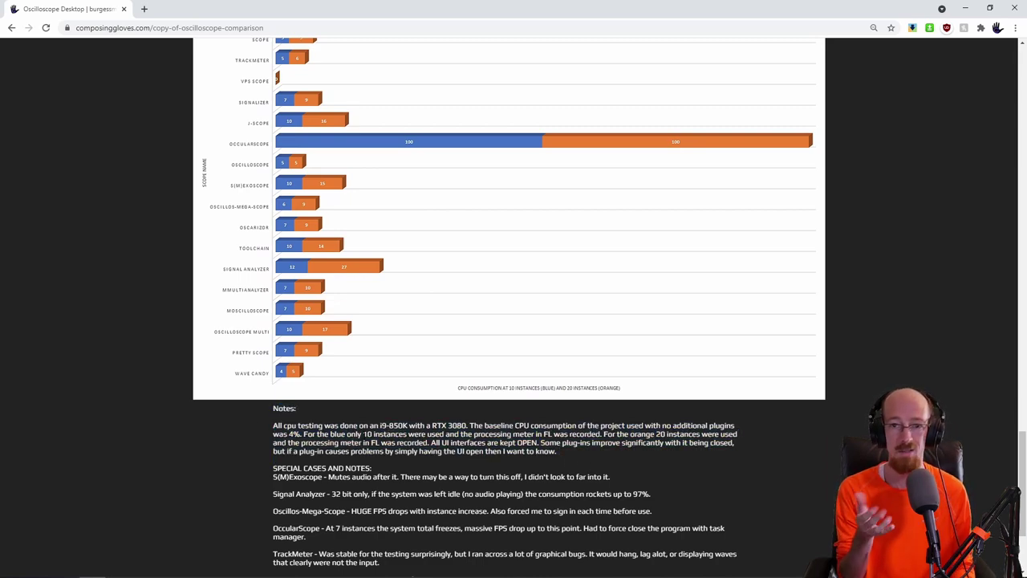
scroll(421, 319, "up", 1)
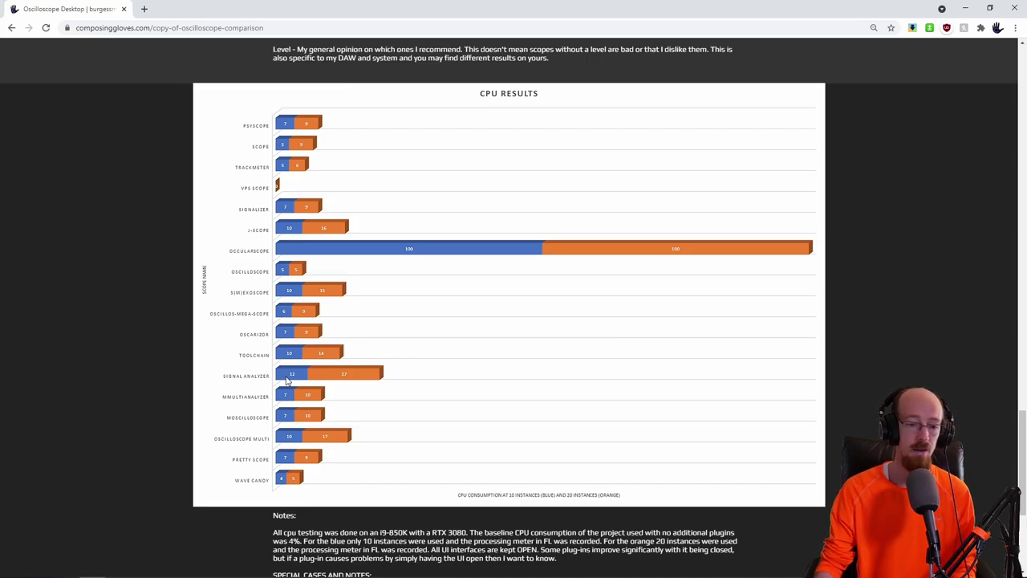
Review the key and the DAW rows, and highlight the Level rating of the Physical Options row.
scroll(438, 350, "up", 3)
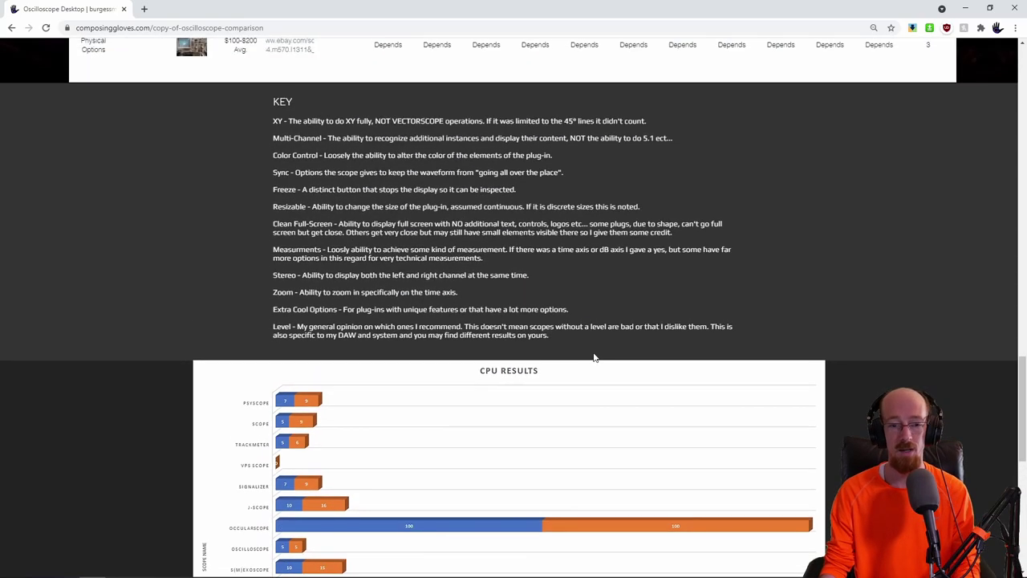
scroll(649, 339, "up", 15)
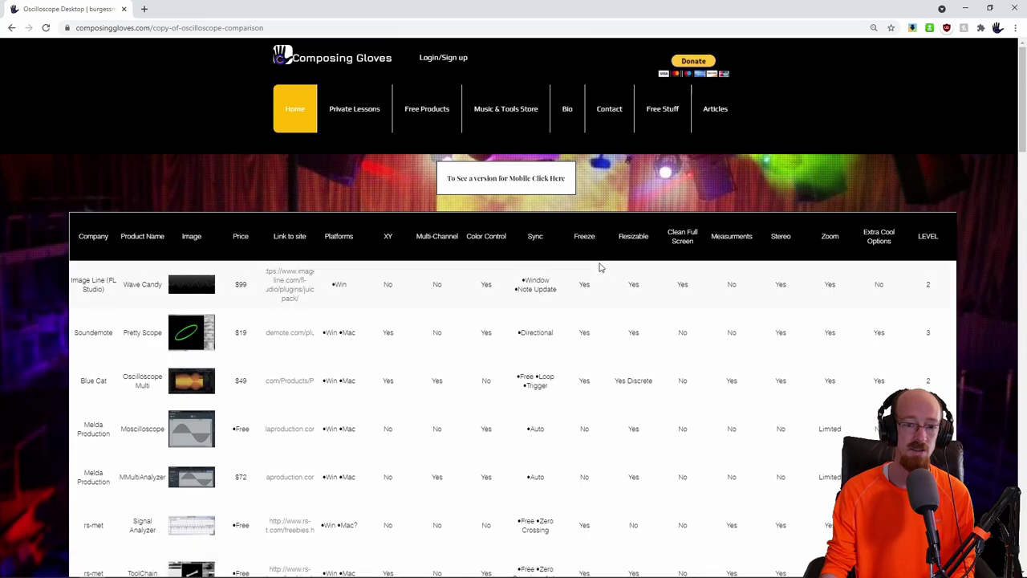
scroll(600, 267, "down", 15)
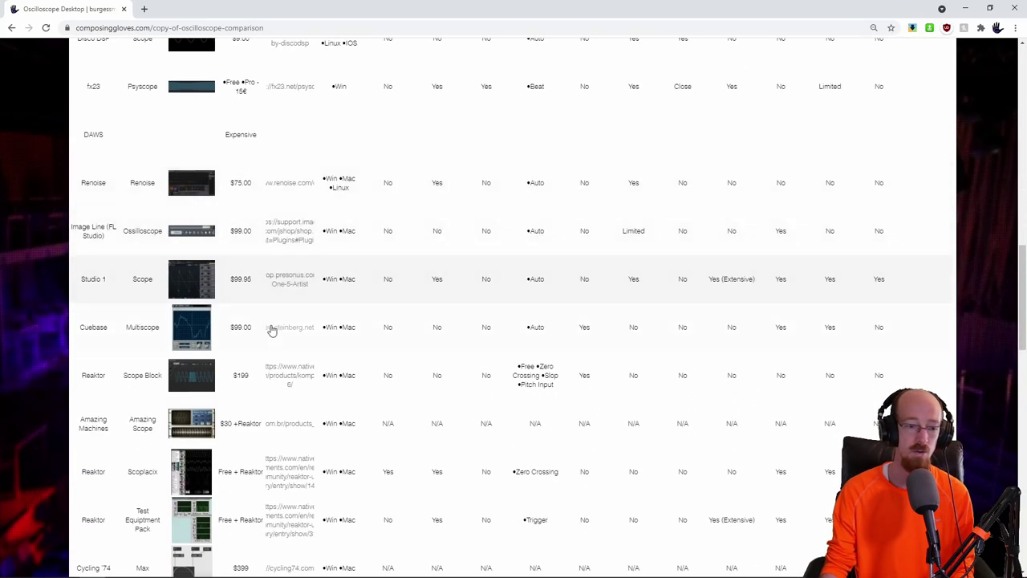
scroll(420, 321, "down", 4)
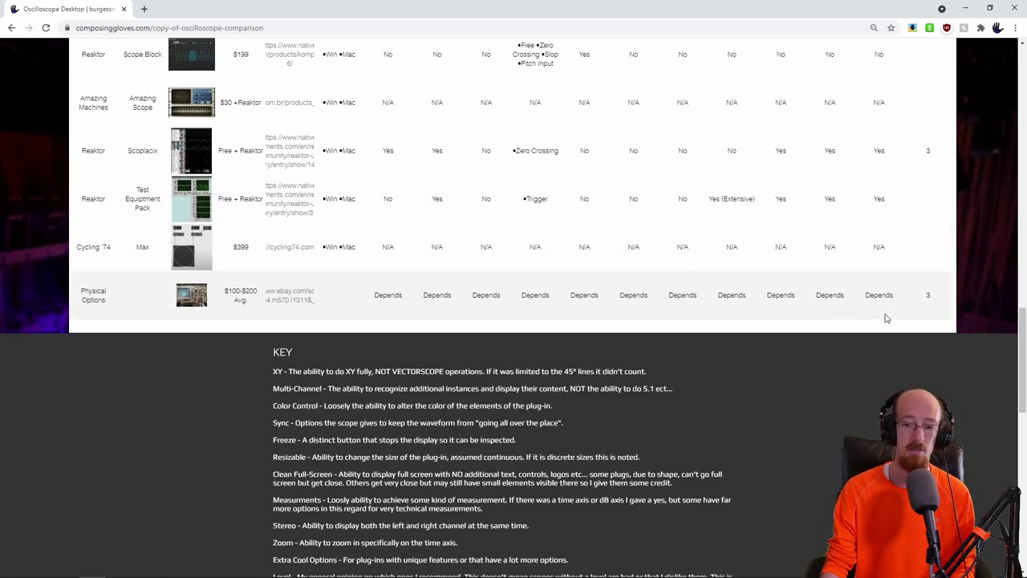
double_click(927, 296)
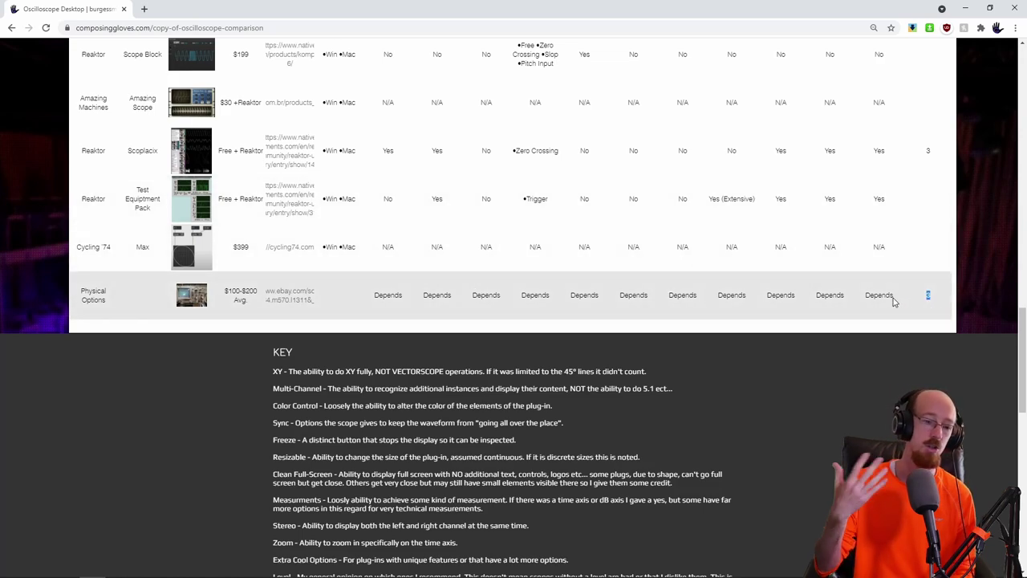
scroll(907, 241, "up", 20)
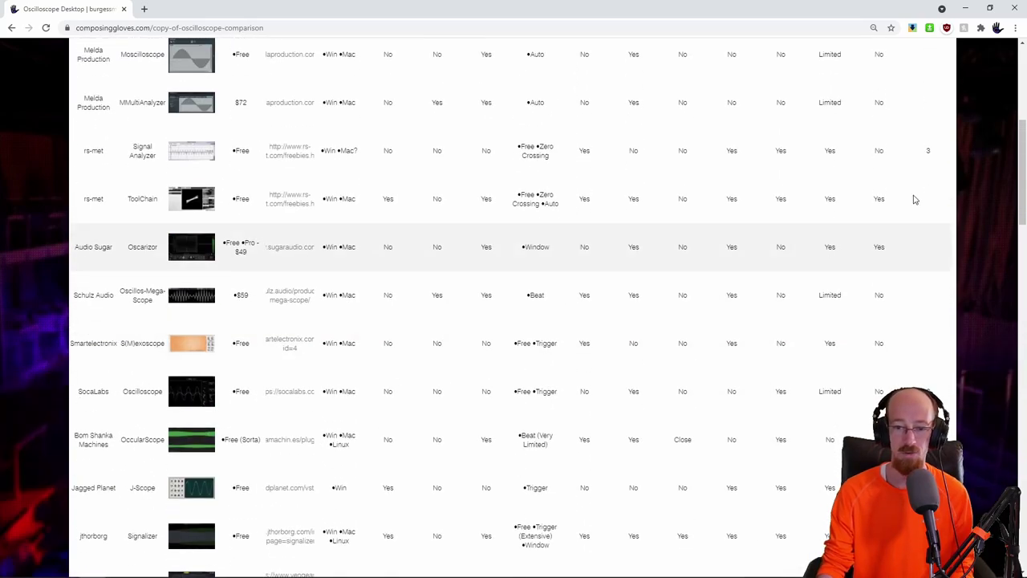
scroll(924, 176, "up", 2)
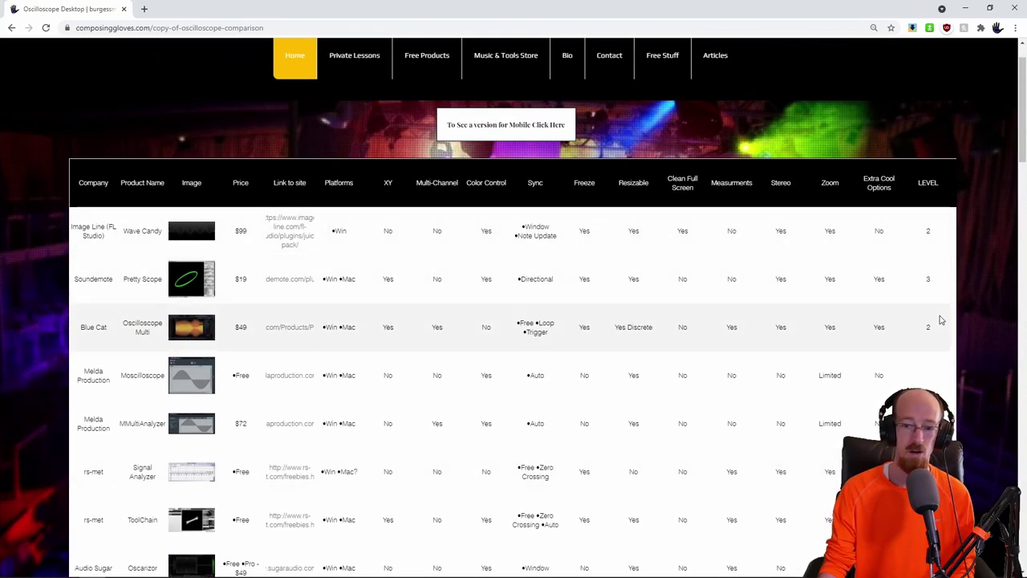
Examine the Level ratings of the standalone oscilloscope plug-ins in the comparison table.
scroll(754, 325, "down", 4)
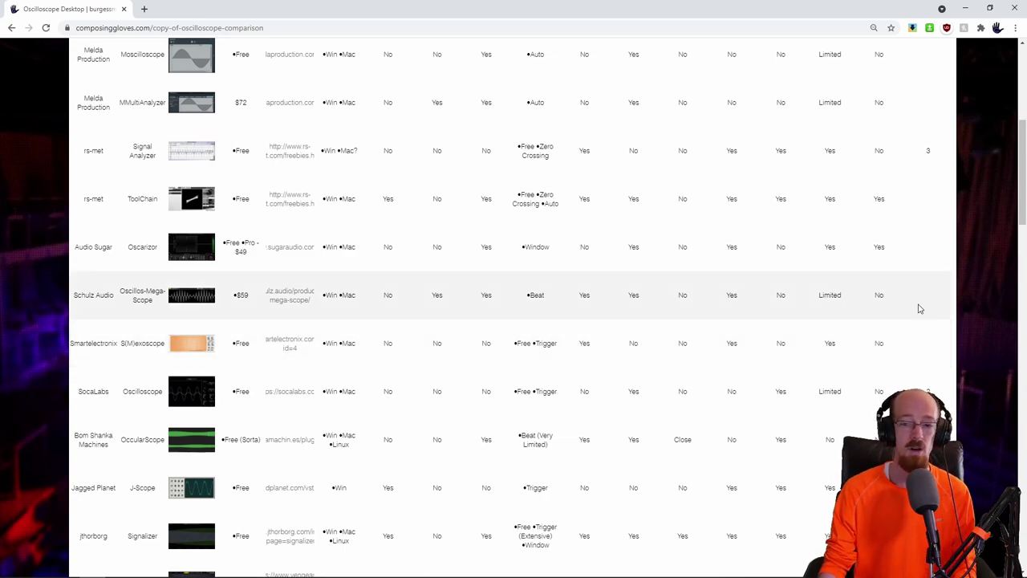
scroll(917, 305, "down", 1)
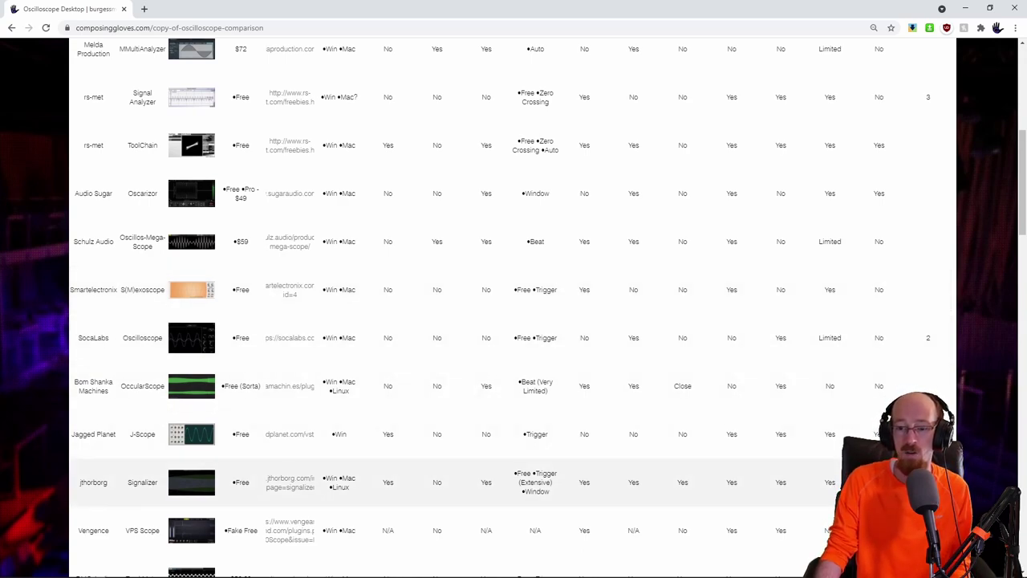
scroll(841, 313, "up", 3)
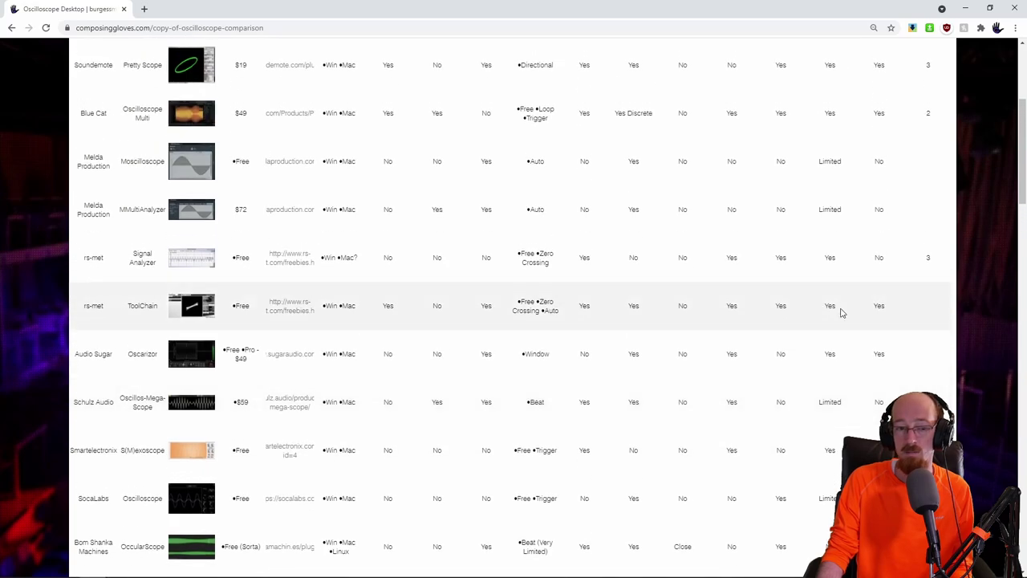
scroll(345, 325, "up", 3)
scroll(240, 225, "down", 3)
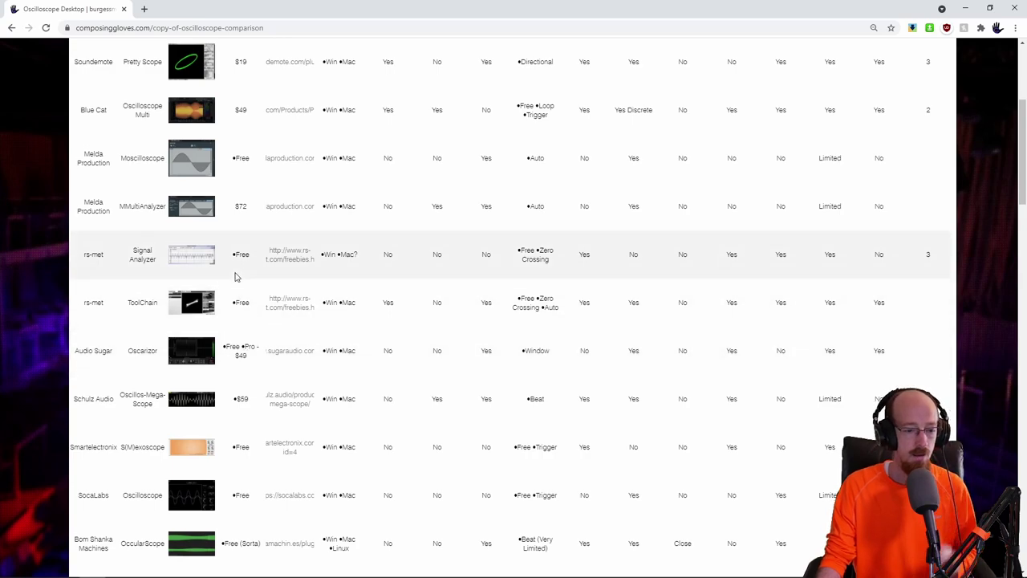
Check the plug-ins' prices and highlight OccularScope's "Free (Sorta)" entry.
scroll(241, 259, "down", 3)
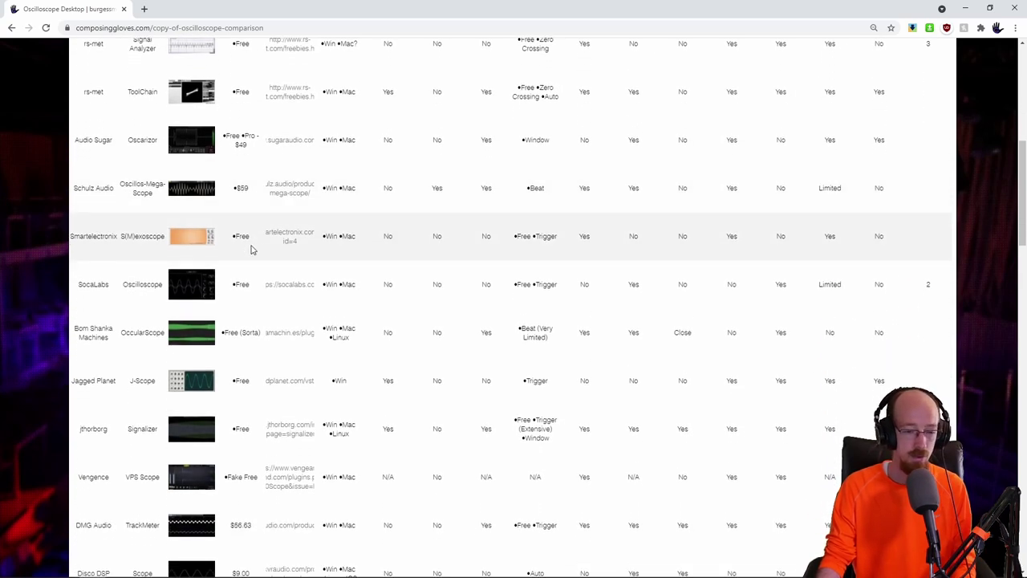
left_click_drag(224, 332, 258, 331)
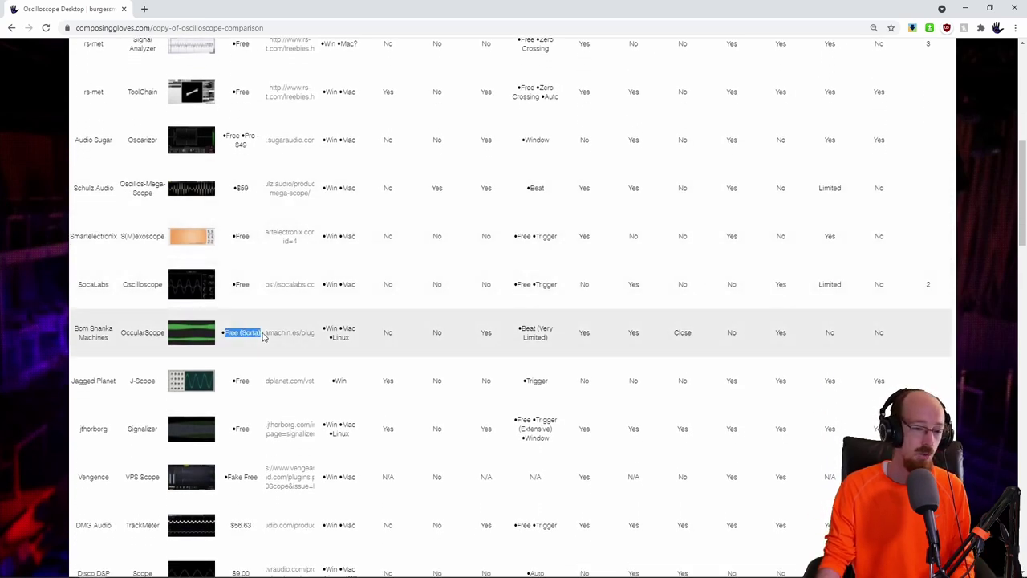
left_click(251, 337)
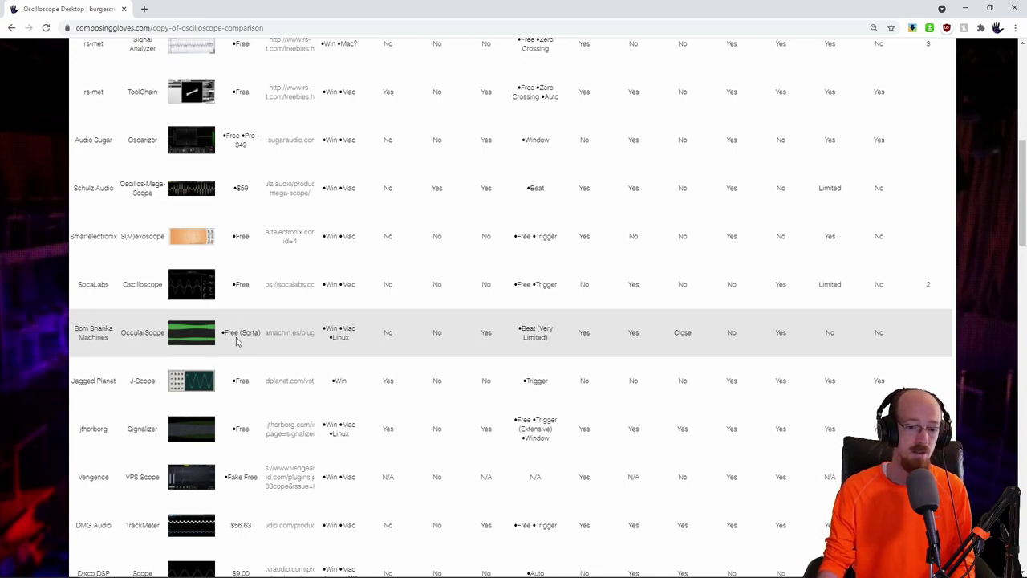
Highlight "Fake" in the VPS Scope price and the company name Vengence in the same row.
scroll(247, 297, "down", 1)
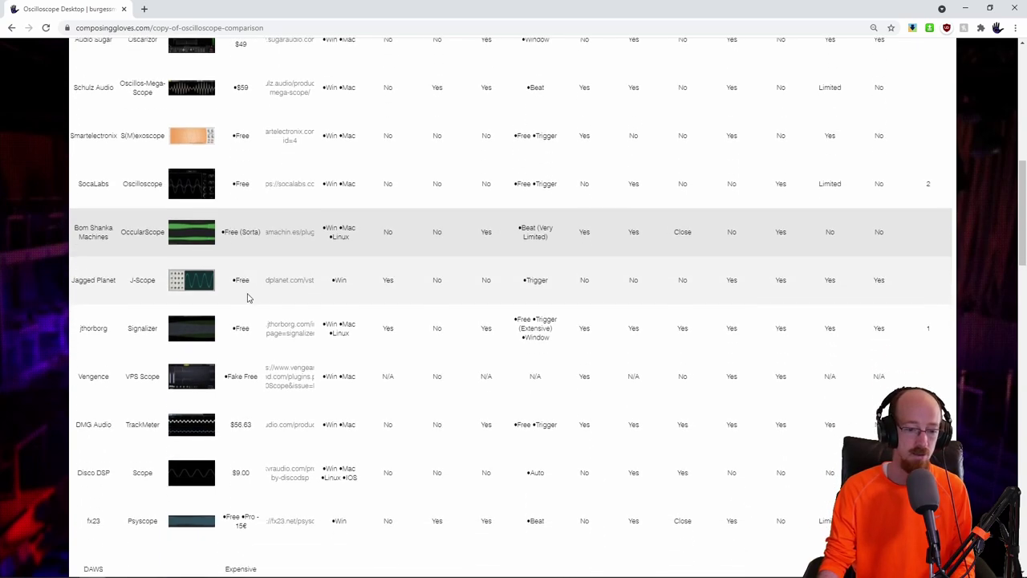
scroll(247, 297, "down", 1)
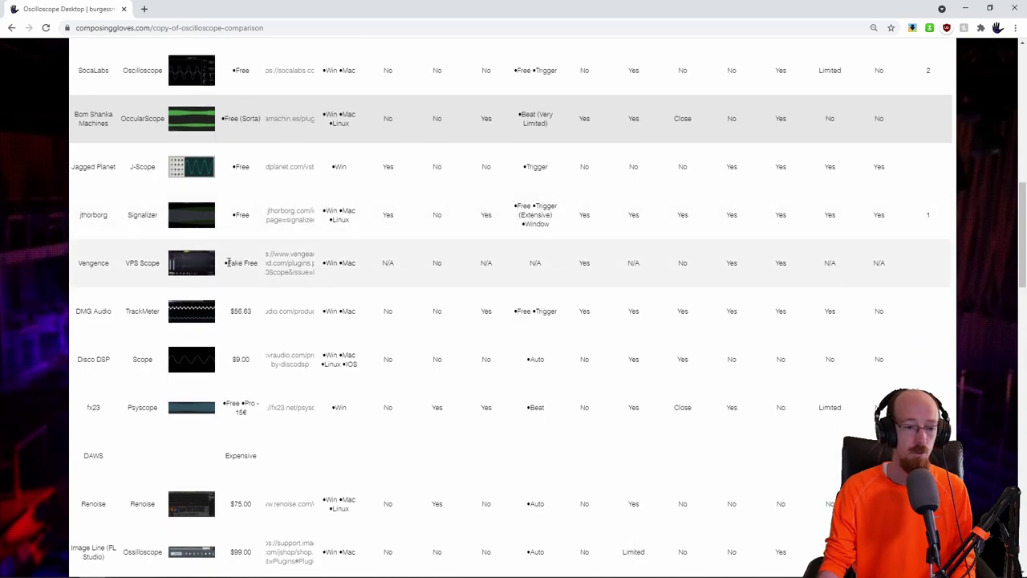
double_click(228, 262)
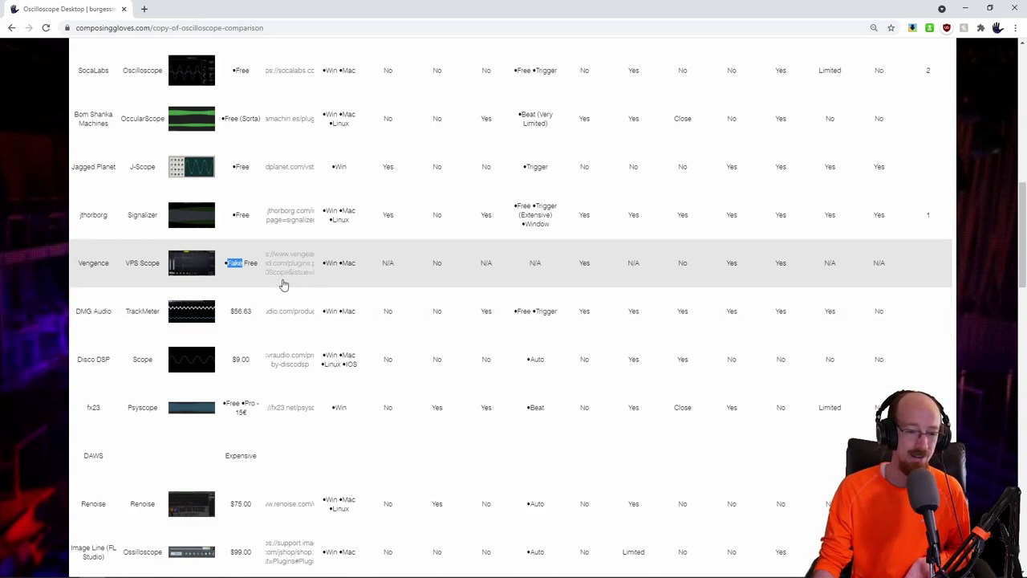
double_click(101, 263)
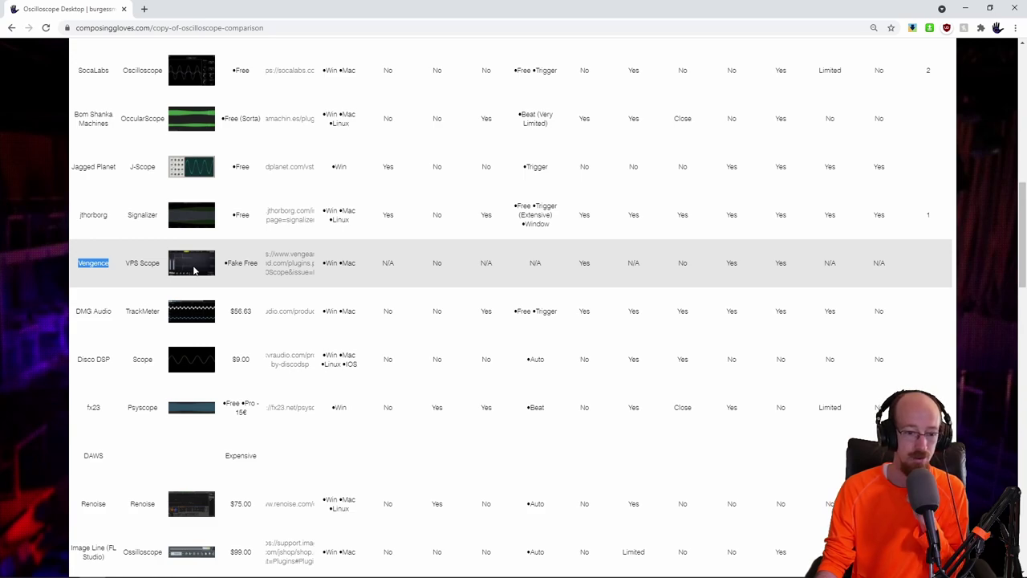
Look back over the plug-in rows and on to the DAWS section of the comparison table.
scroll(383, 273, "up", 1)
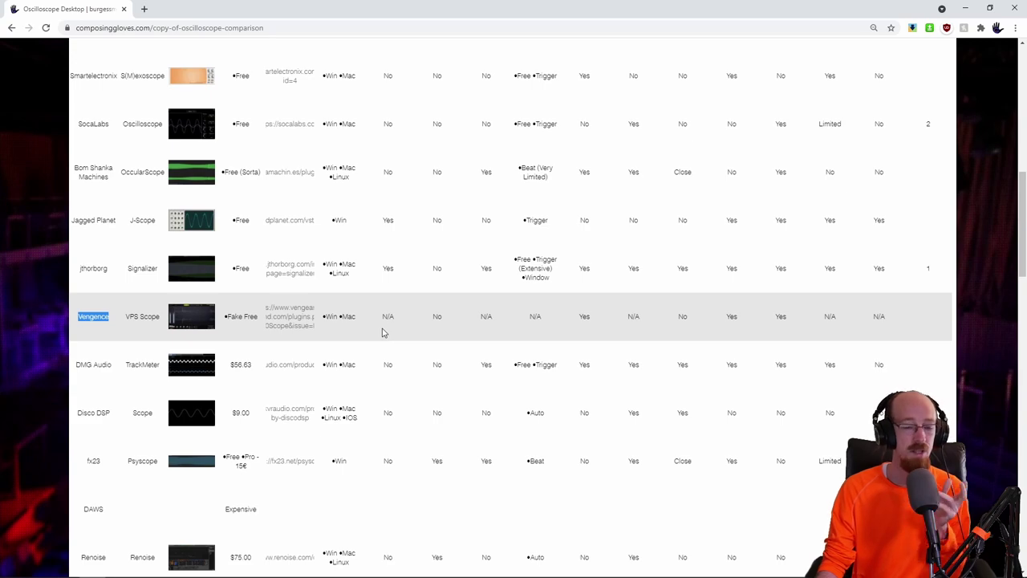
scroll(383, 332, "up", 4)
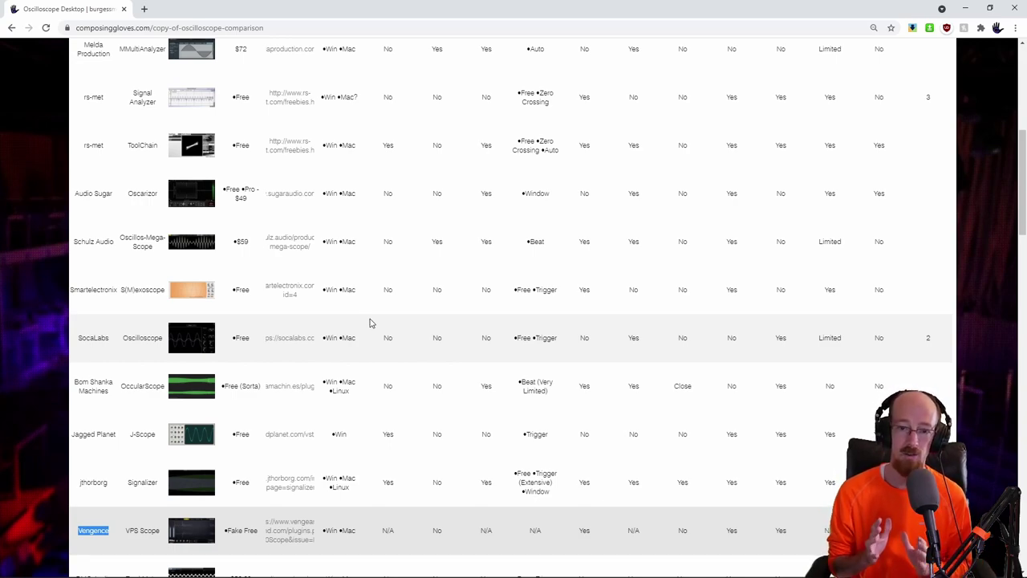
scroll(384, 275, "down", 9)
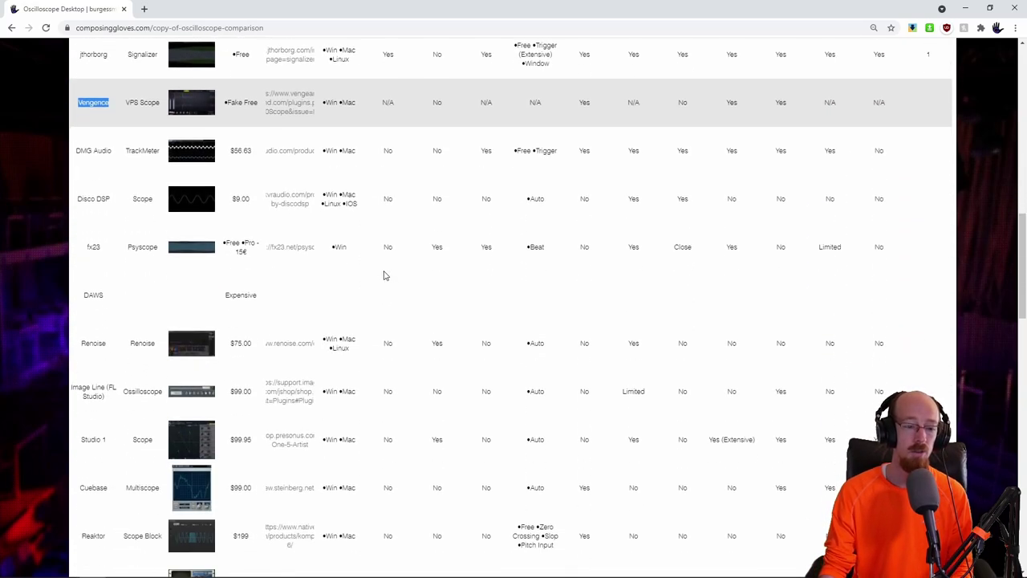
Read the CPU testing notes and special cases below the CPU consumption chart, highlighting the plug-in remarks.
scroll(384, 275, "down", 15)
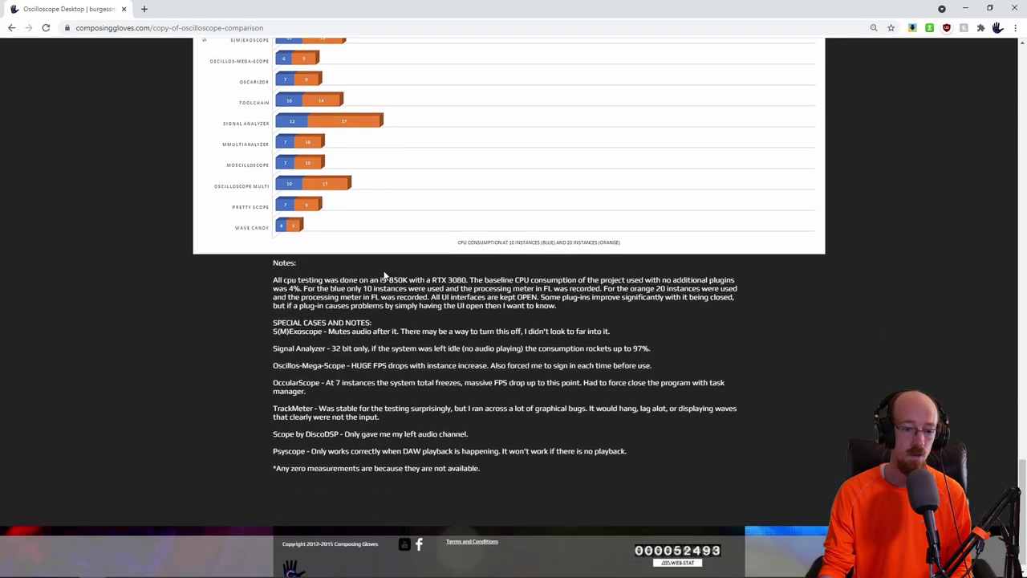
left_click_drag(352, 333, 398, 436)
left_click(398, 436)
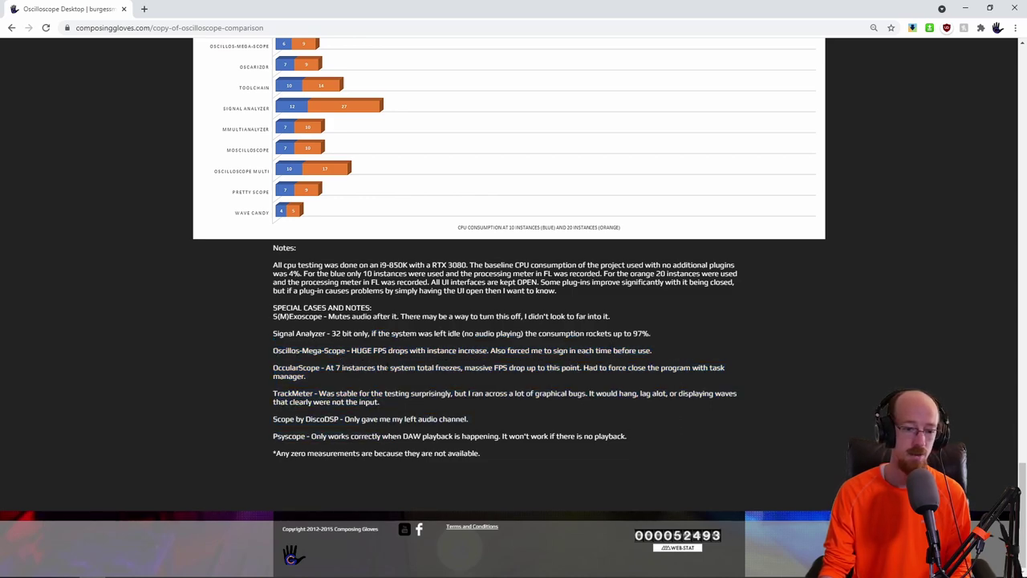
scroll(823, 353, "up", 1)
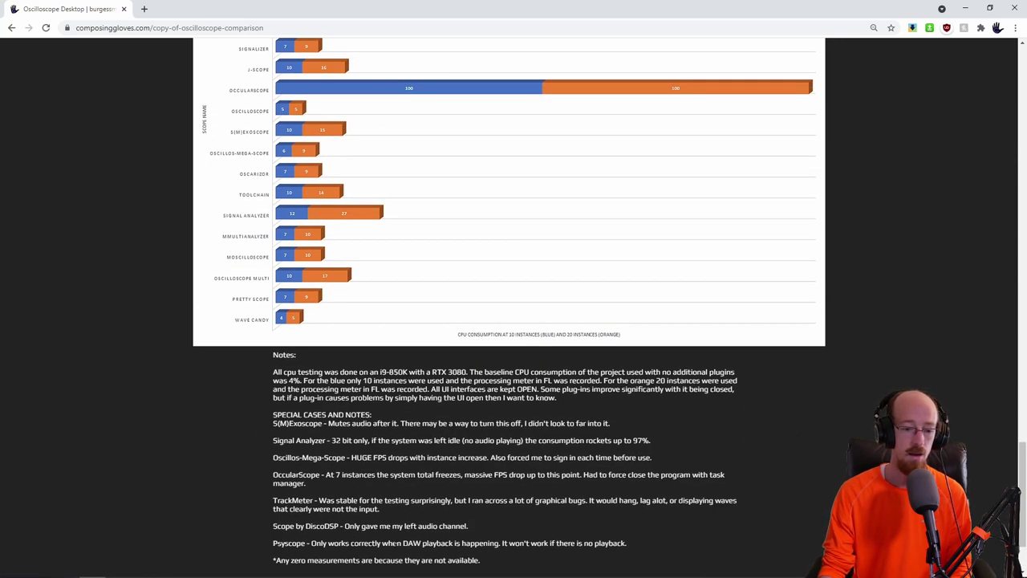
Return past the DAWS section to the column headers and first plug-in rows of the desktop comparison table.
scroll(523, 377, "up", 15)
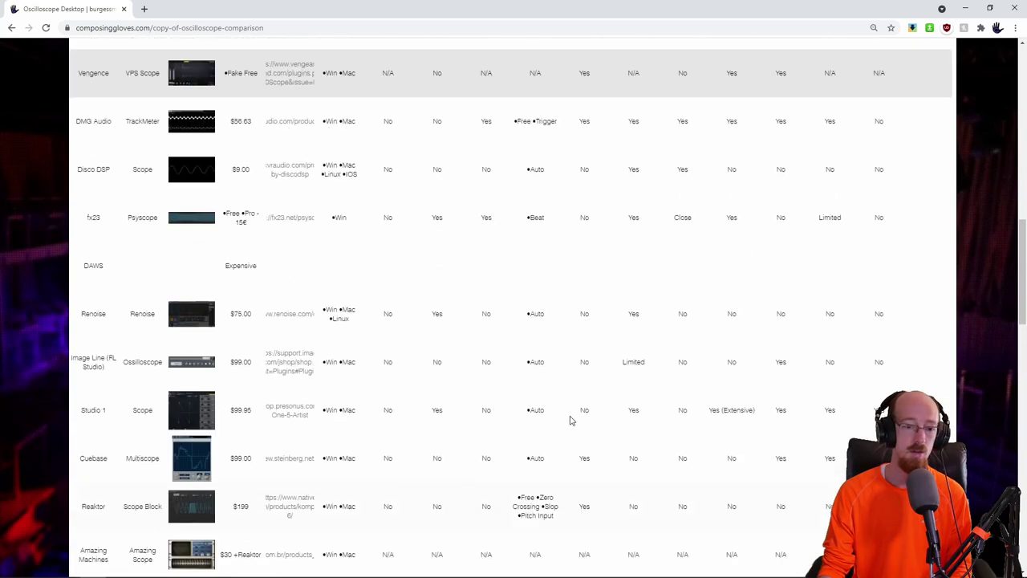
scroll(523, 377, "up", 5)
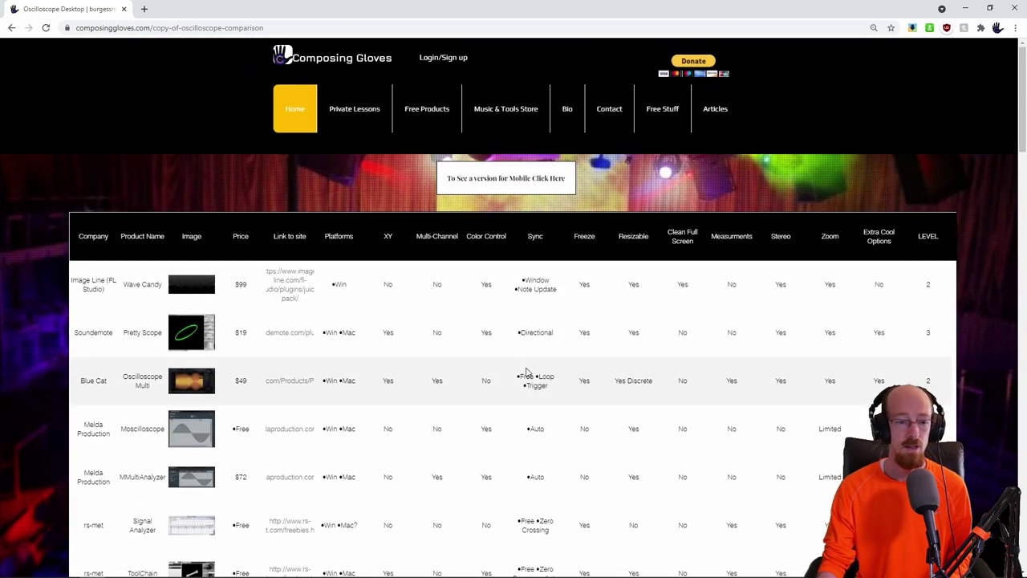
scroll(510, 329, "down", 1)
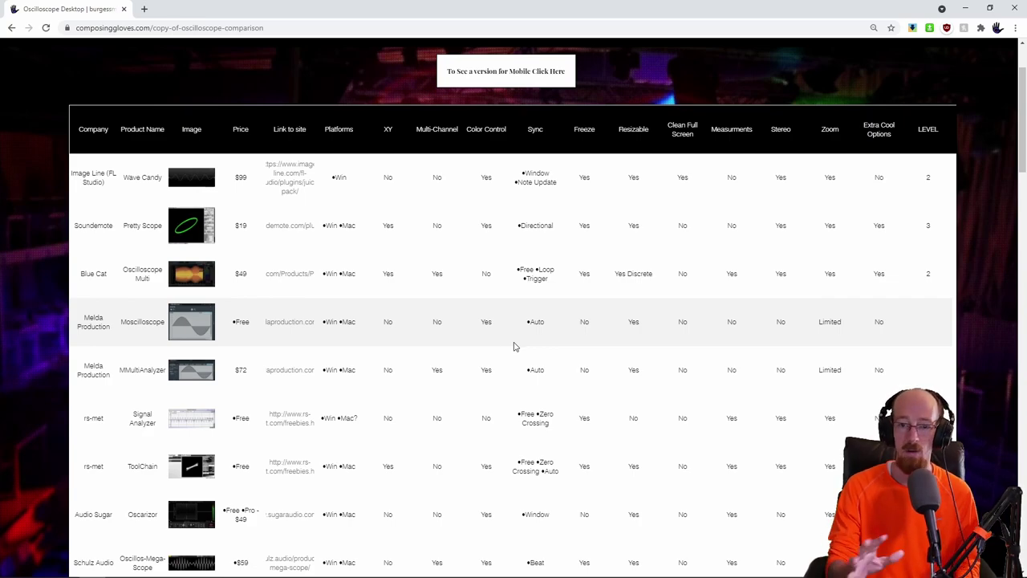
scroll(706, 171, "up", 1)
mouse_move(717, 118)
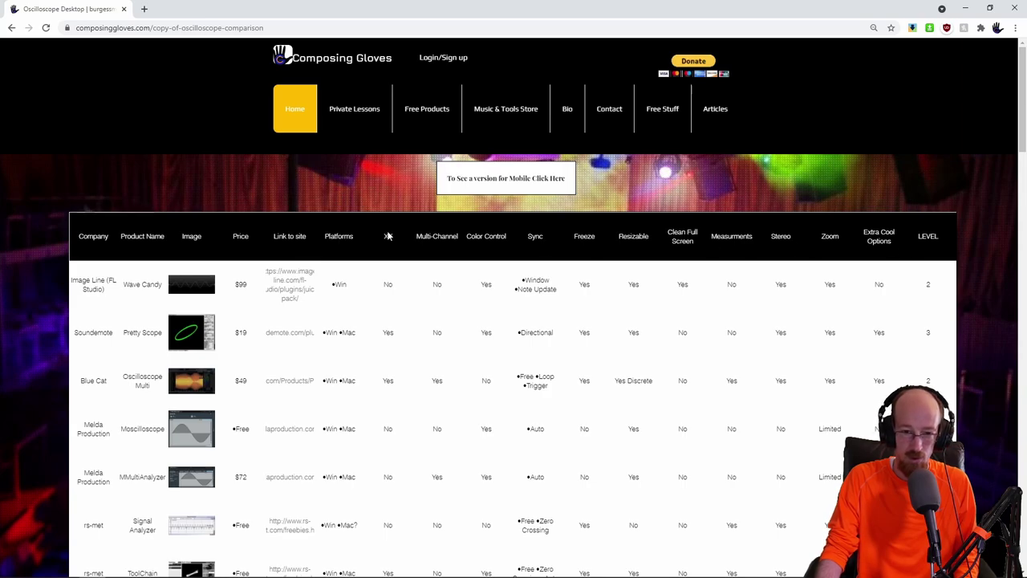
Open the mobile version of the oscilloscope comparison and look through its plug-in rows.
left_click(540, 176)
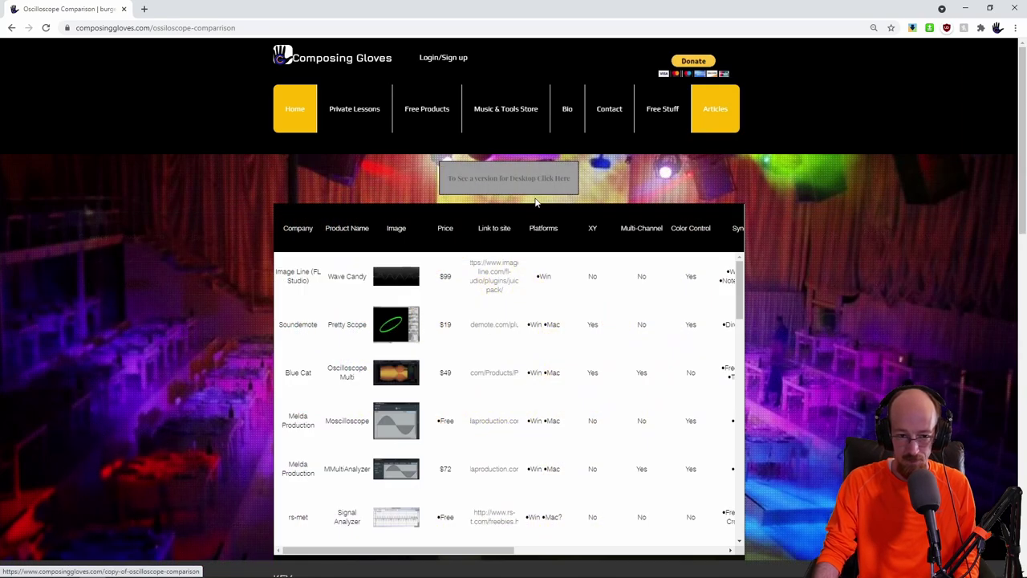
scroll(533, 291, "down", 1)
scroll(532, 281, "down", 1)
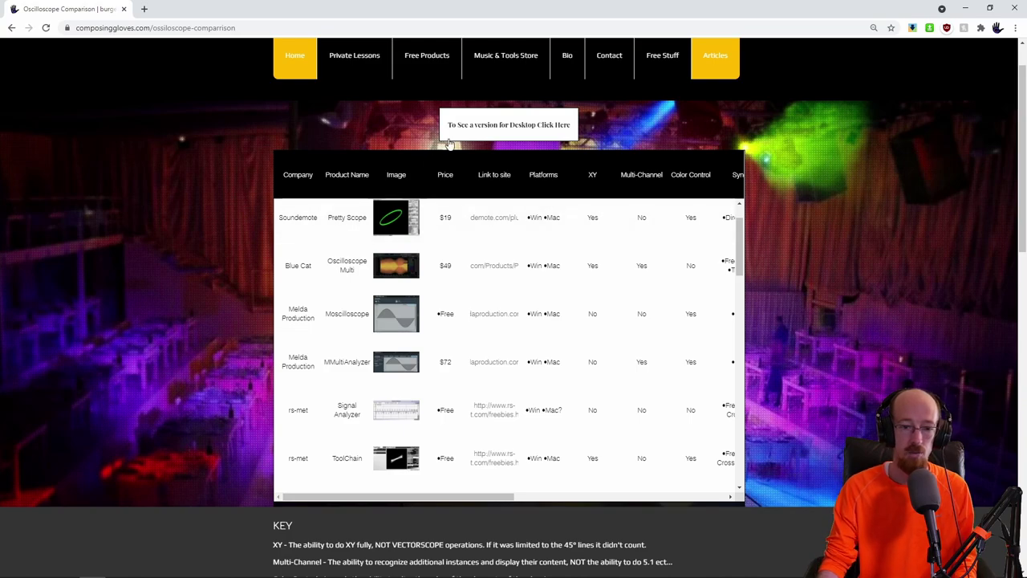
scroll(731, 219, "up", 2)
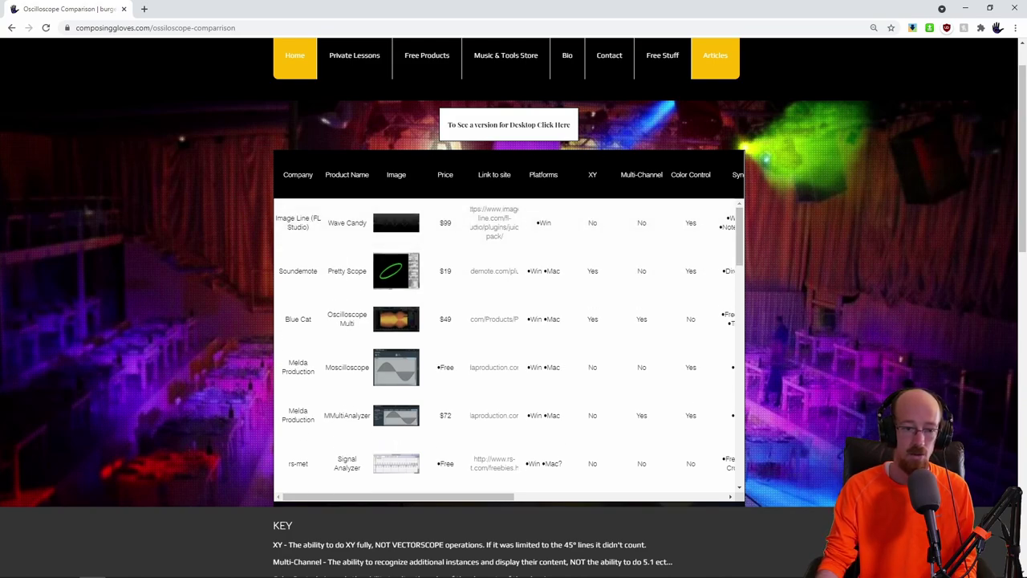
scroll(500, 248, "down", 10)
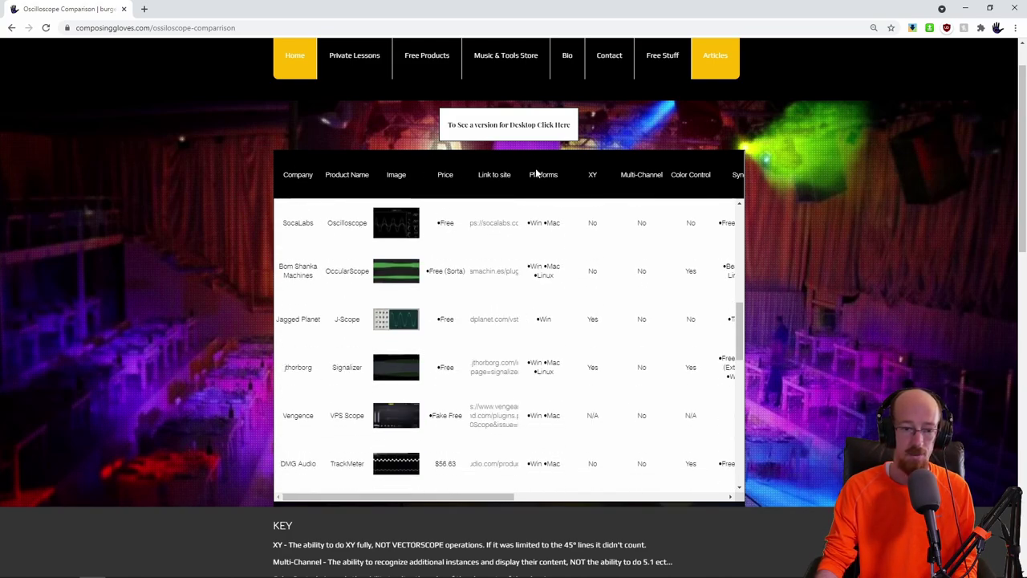
scroll(564, 258, "up", 9)
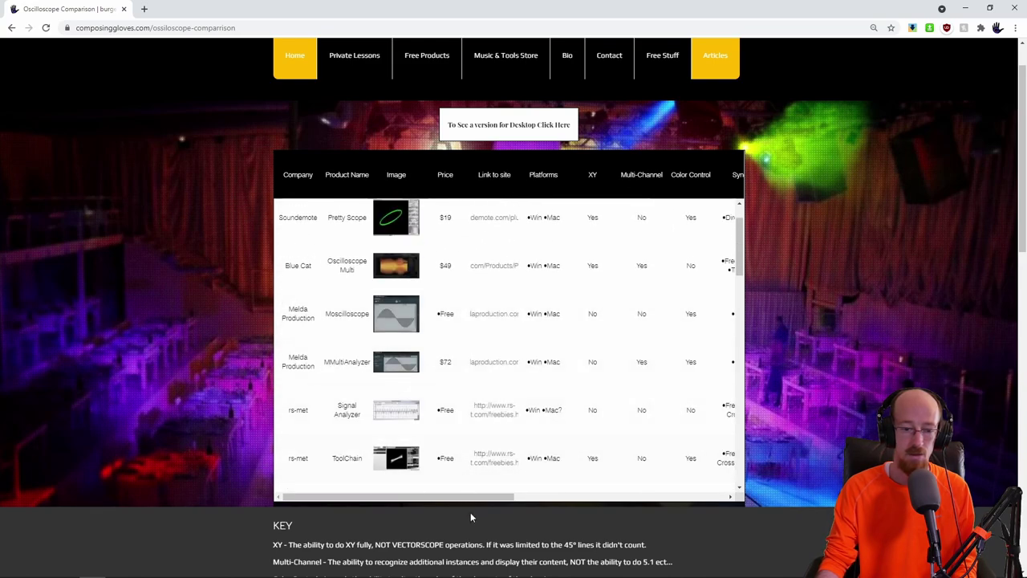
Check the mobile table's feature columns from Color Control to Extra Cool Options and the KEY definitions below it.
left_click_drag(473, 503, 280, 288)
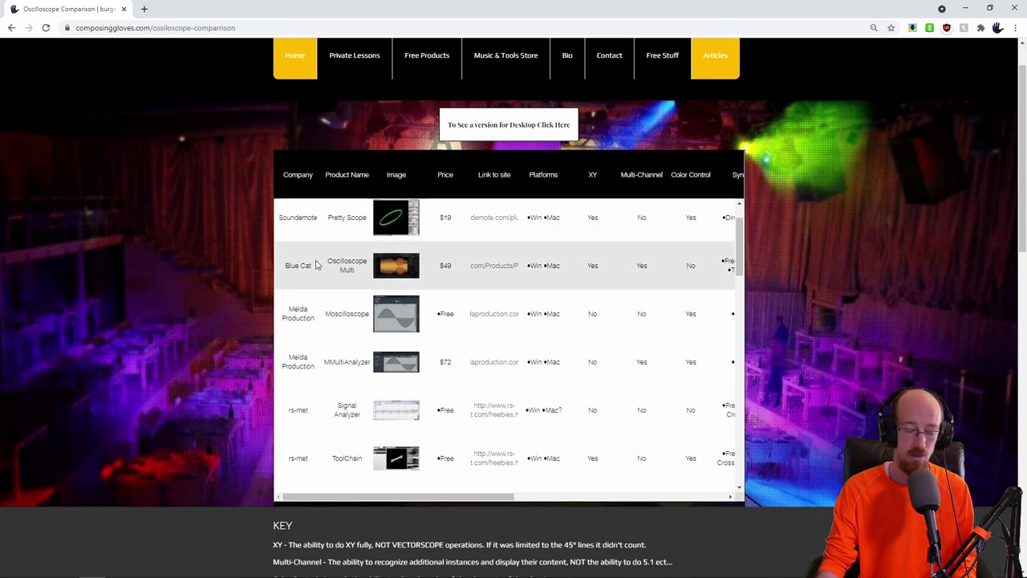
left_click_drag(458, 498, 713, 474)
scroll(725, 264, "left", 10)
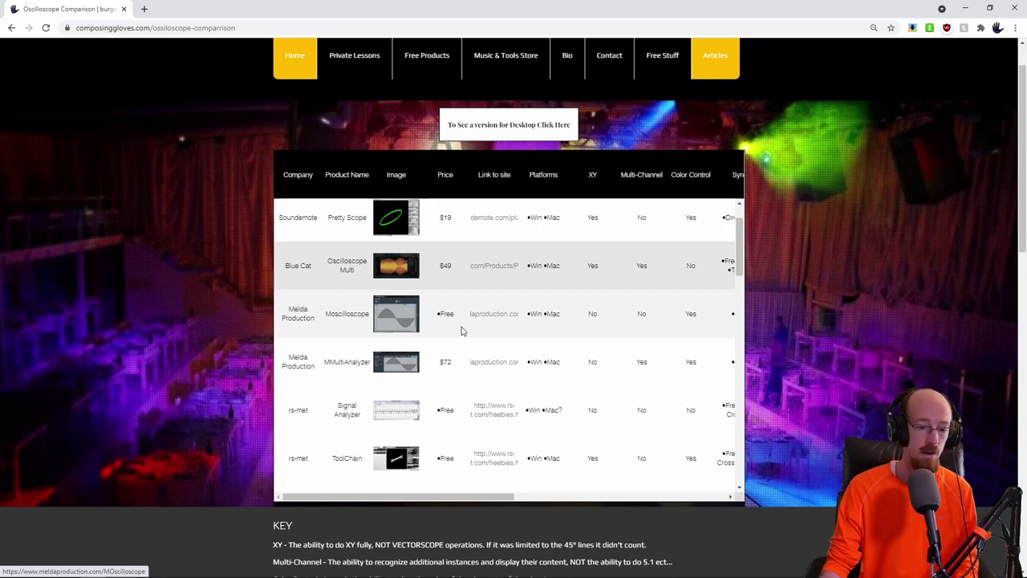
scroll(192, 248, "down", 3)
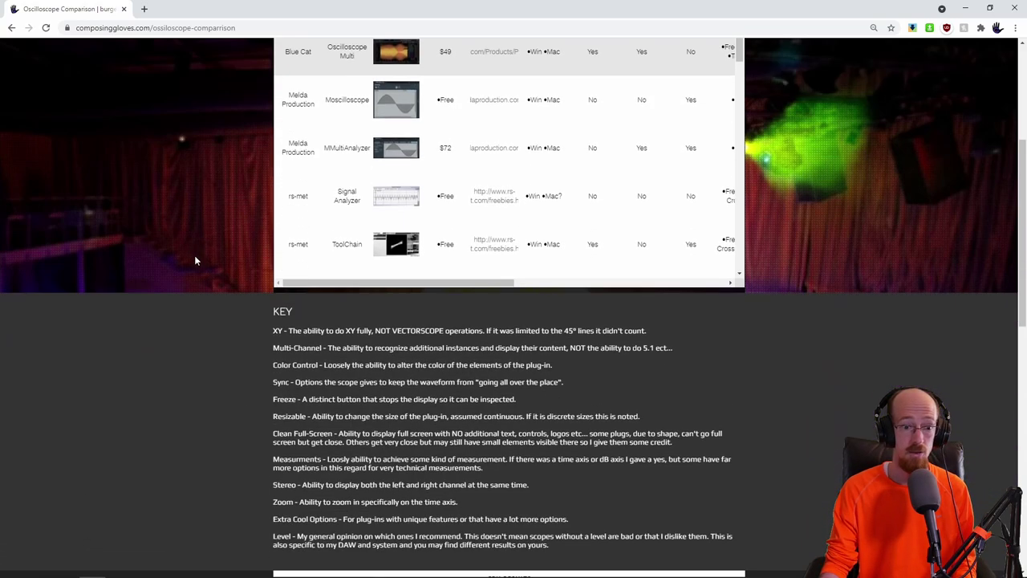
scroll(195, 259, "up", 3)
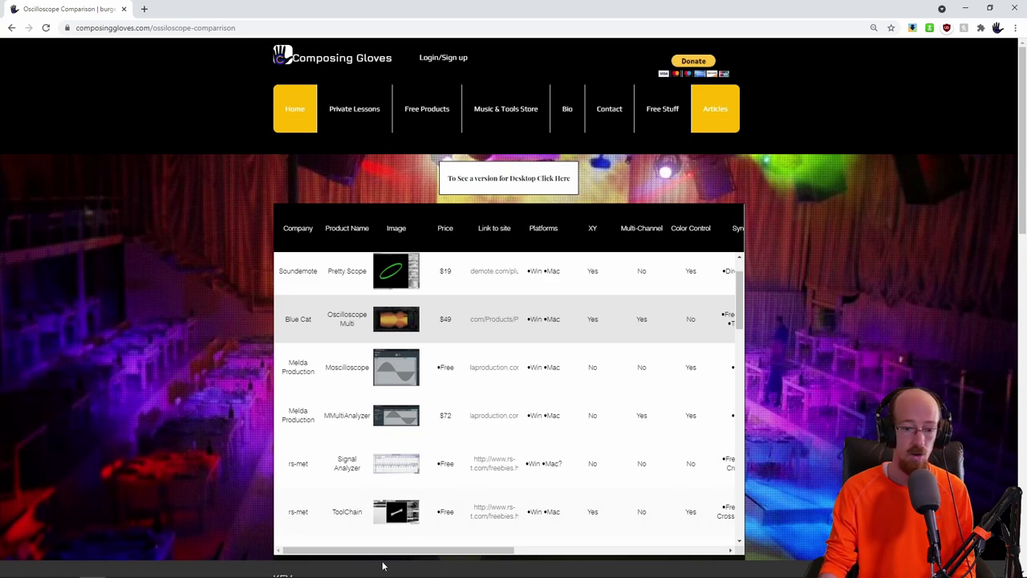
left_click_drag(384, 550, 593, 538)
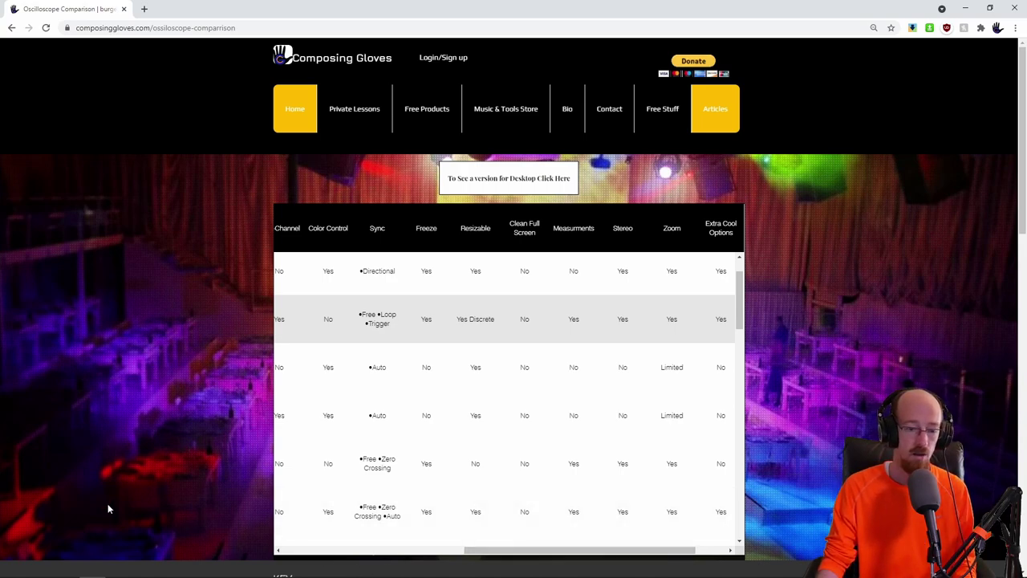
Switch to FL Studio.
key("super")
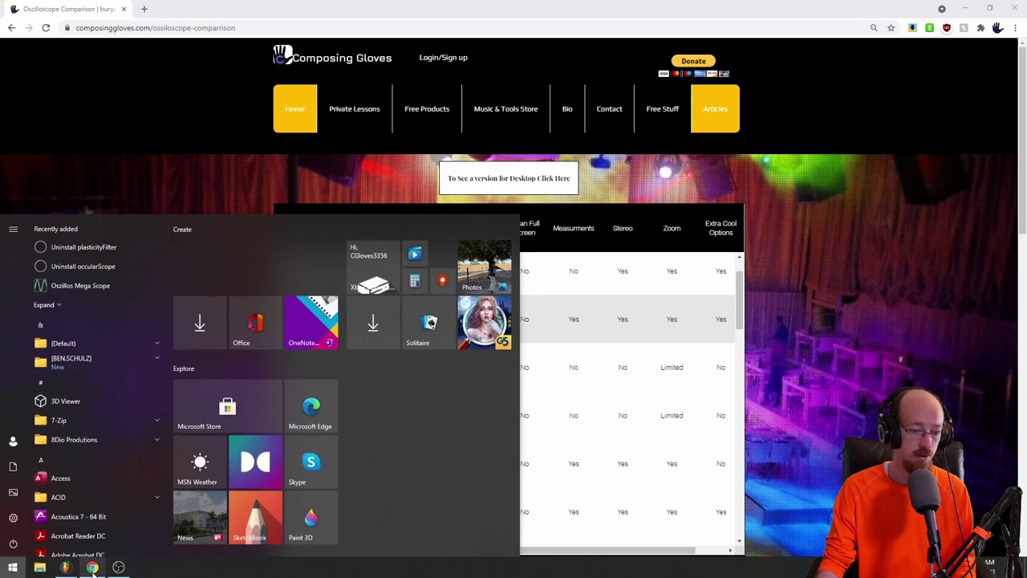
left_click(92, 567)
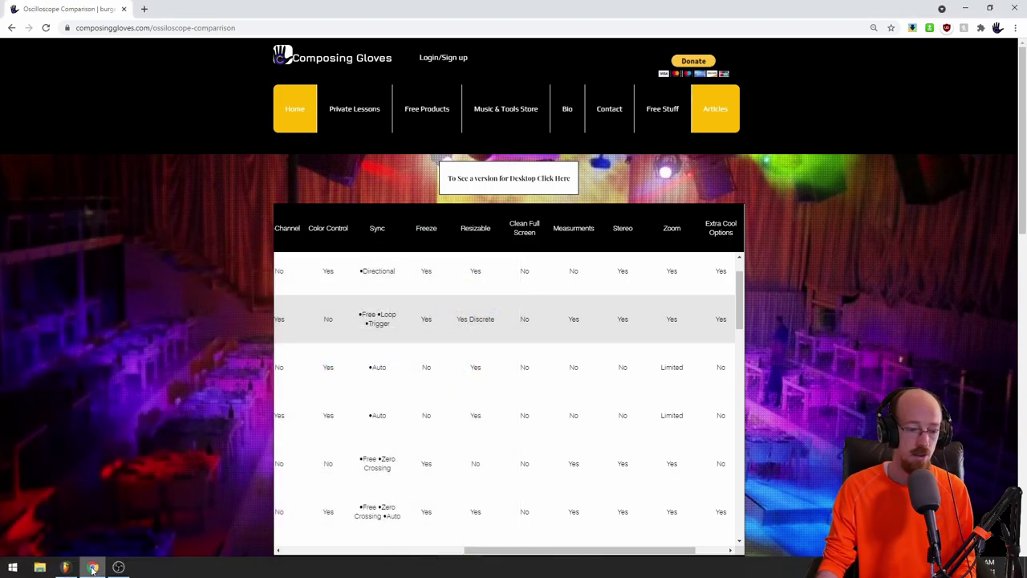
left_click(65, 567)
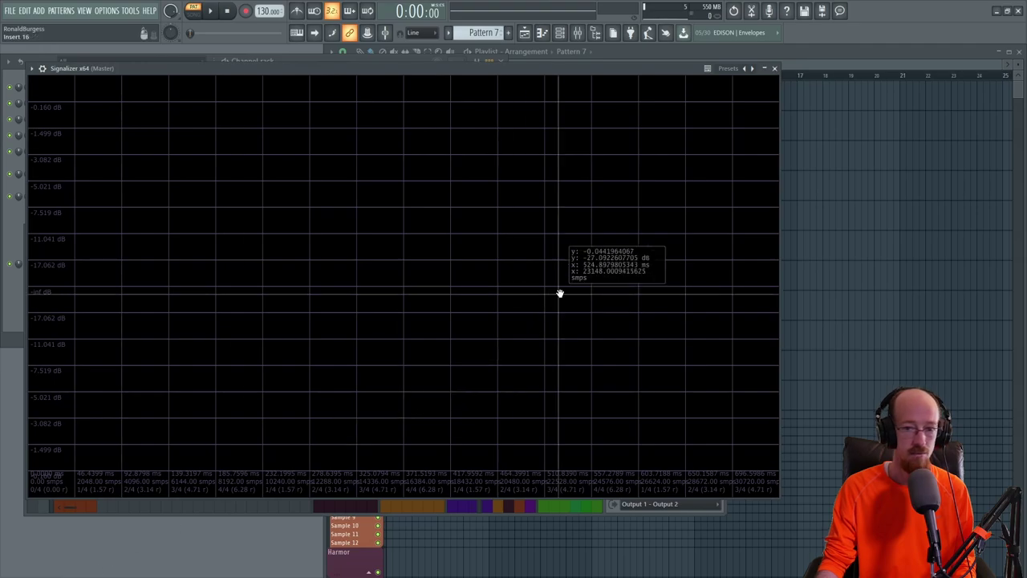
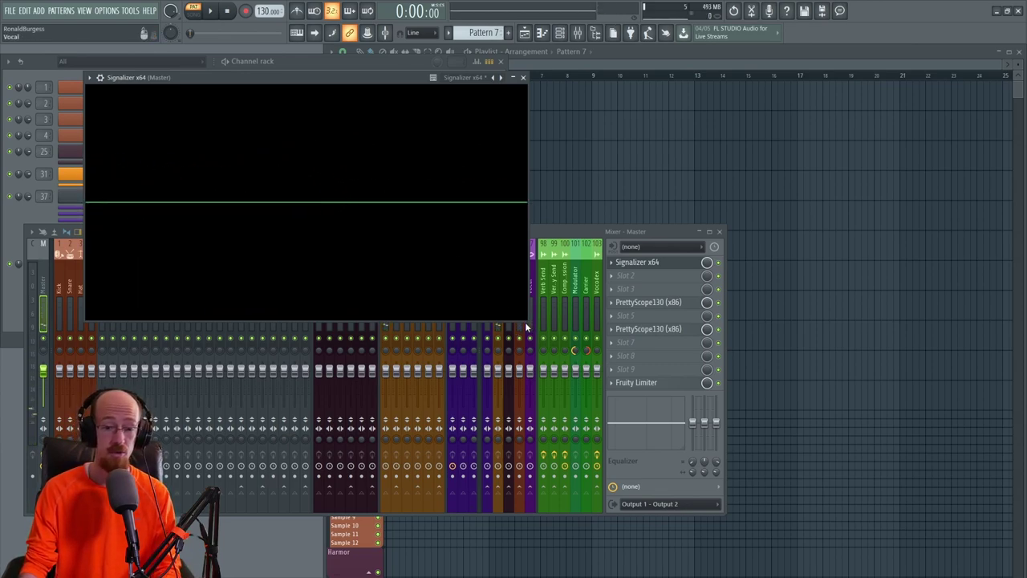
Enlarge the Signalizer plug-in window and expand its Oscilloscope settings.
left_click_drag(526, 322, 971, 520)
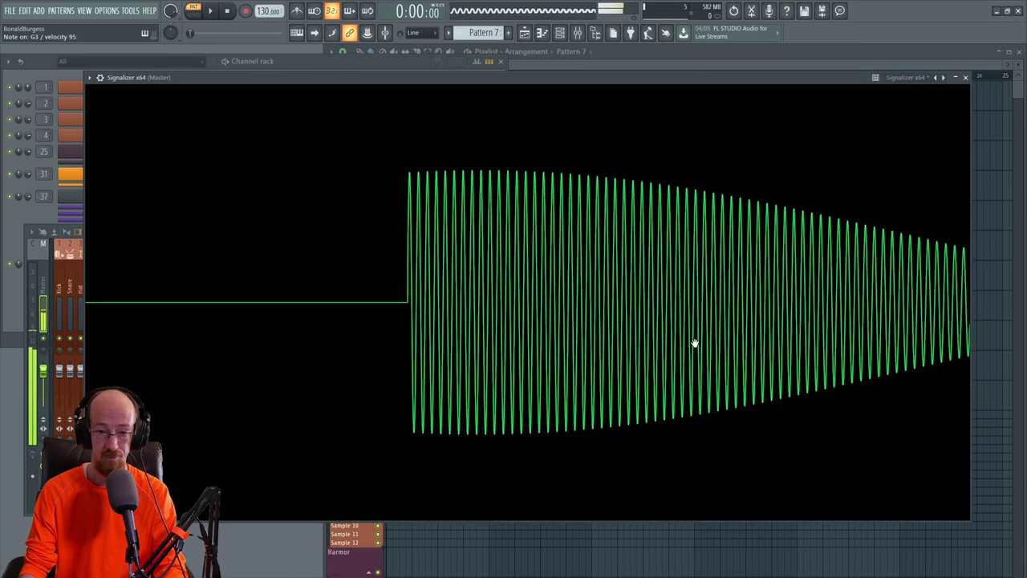
mouse_move(545, 91)
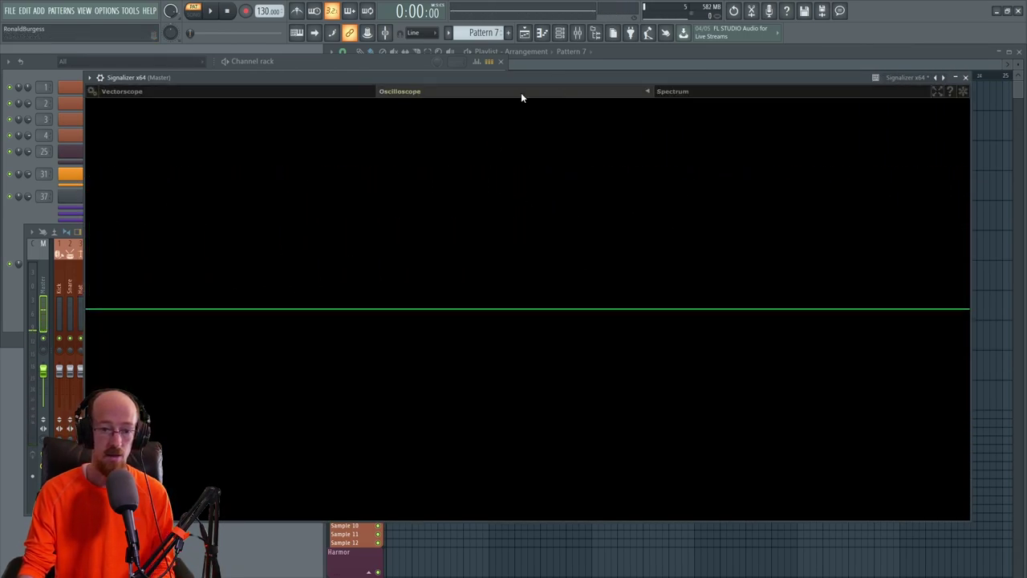
left_click(647, 91)
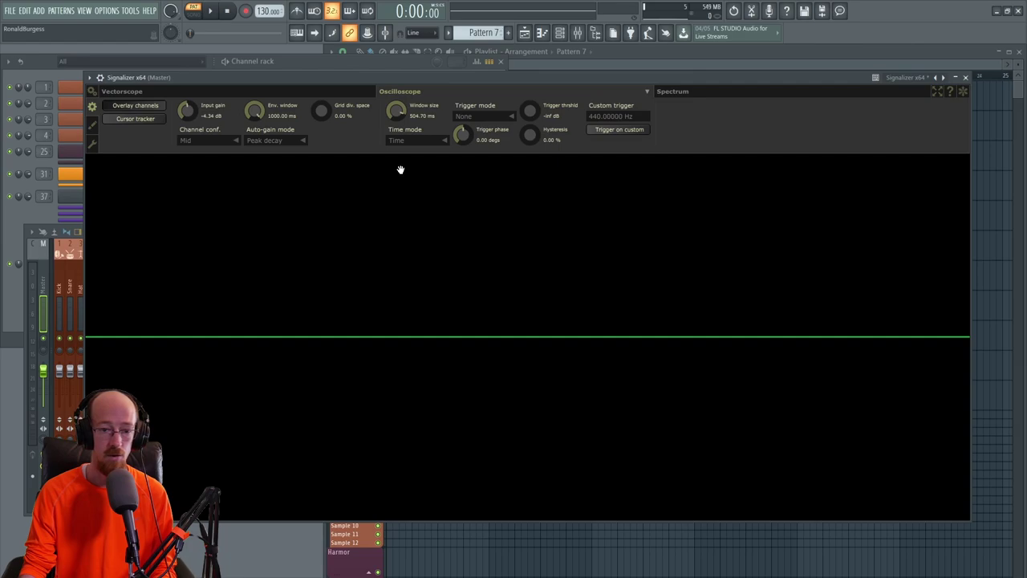
Review Signalizer's trigger mode options, keeping None, and its oscilloscope colour settings.
left_click(483, 116)
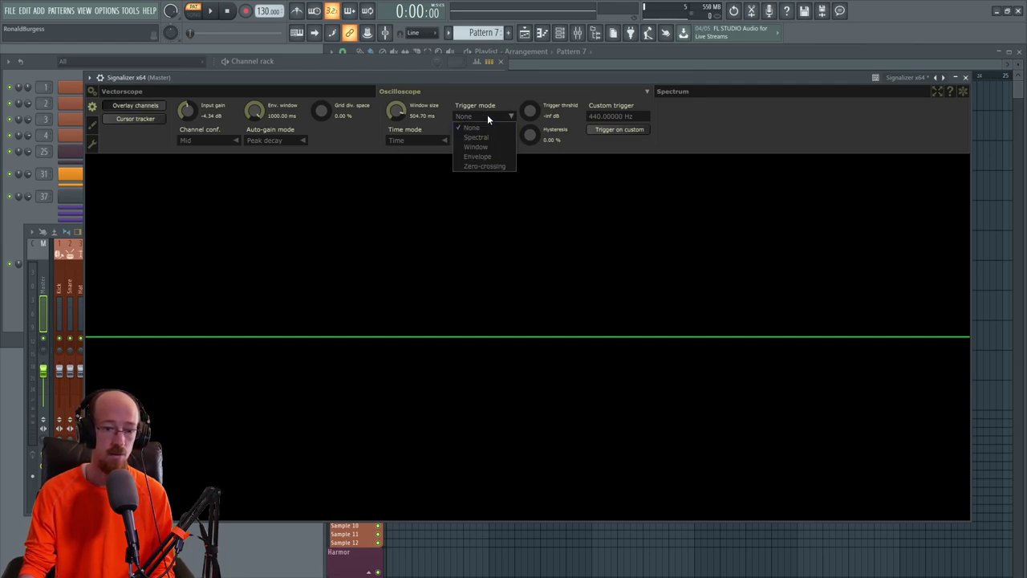
left_click(496, 125)
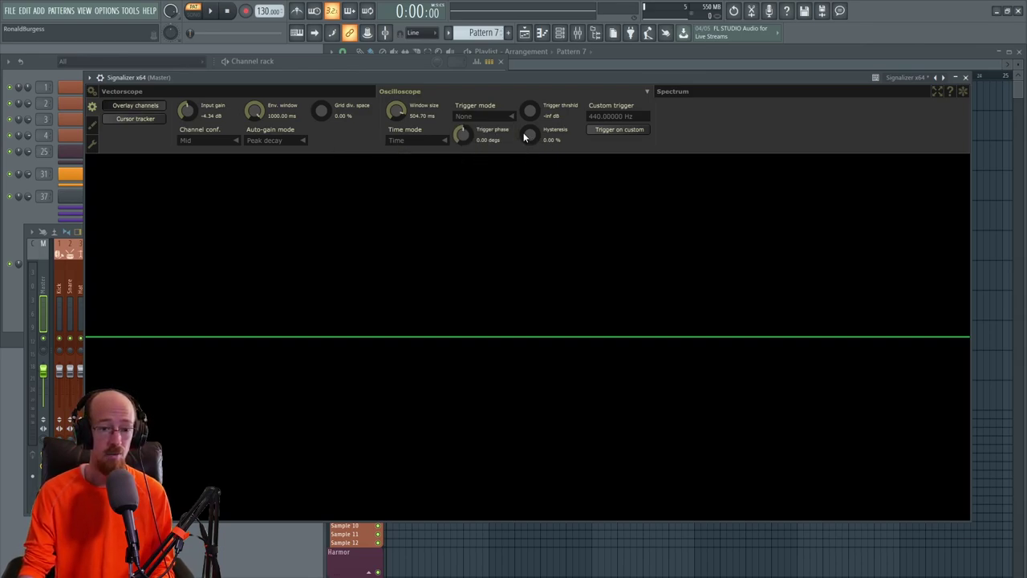
left_click(92, 125)
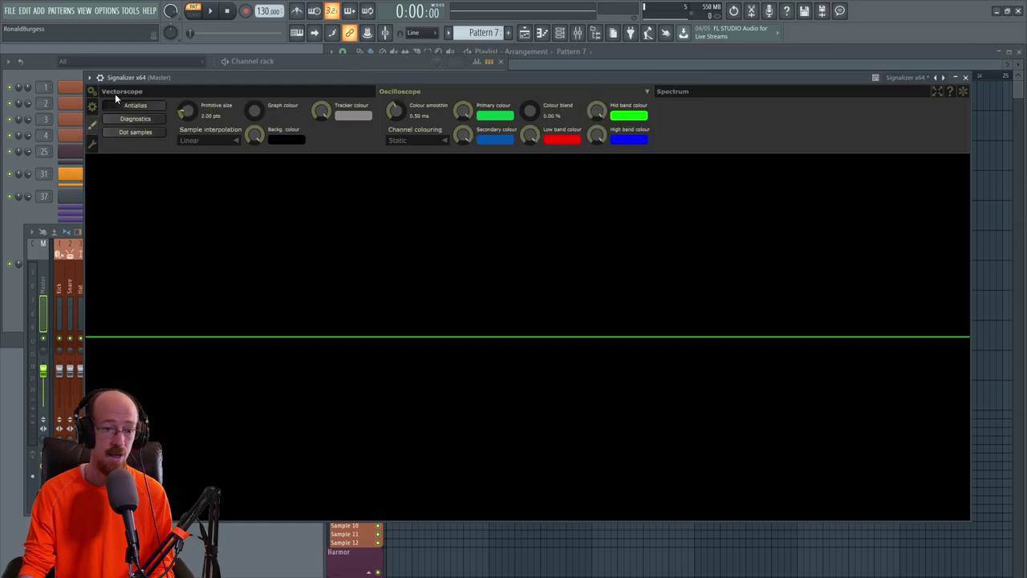
Load Signalizer's beats oscilloscope preset and play a test note through it.
left_click(93, 153)
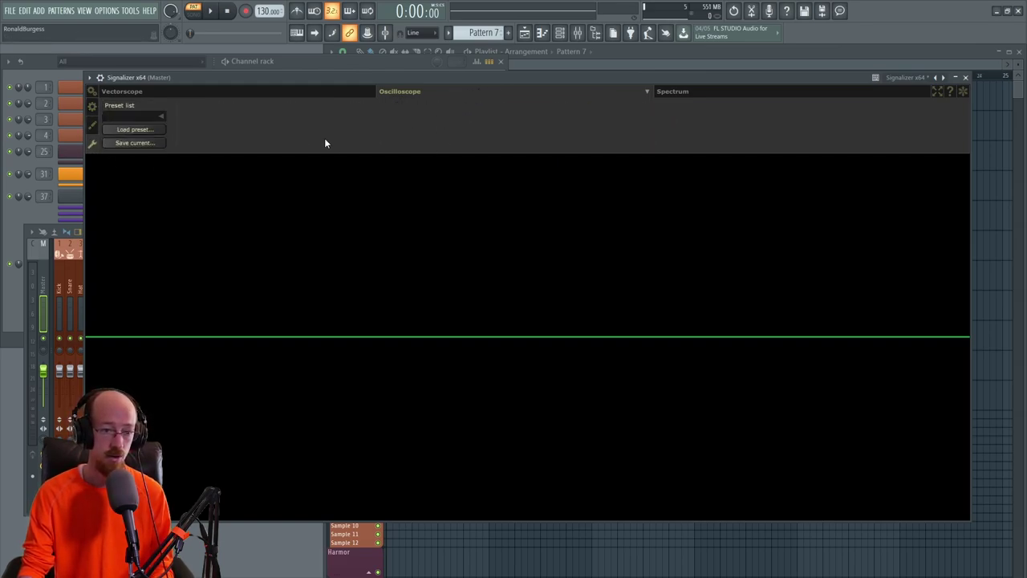
left_click(160, 117)
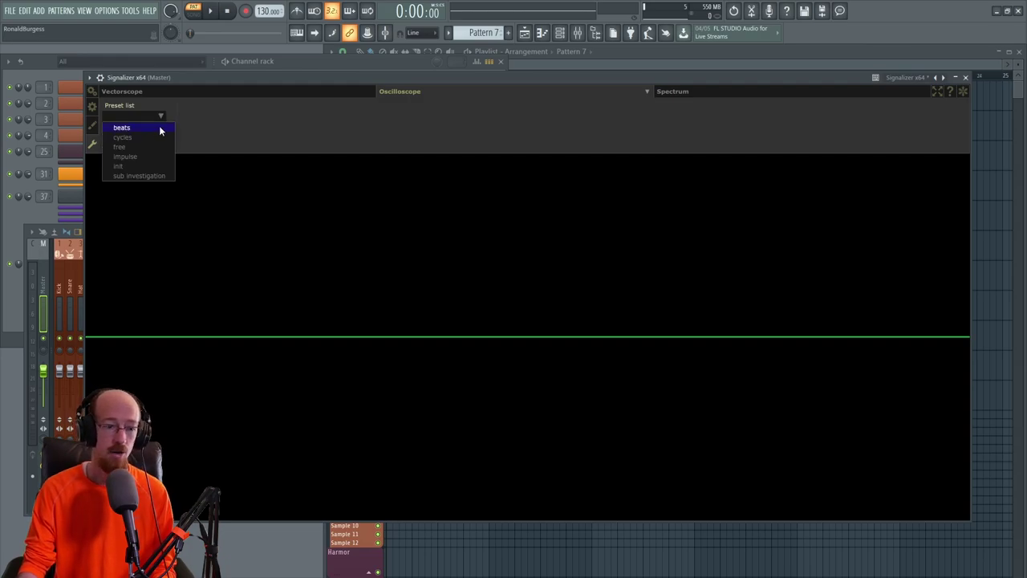
left_click(159, 126)
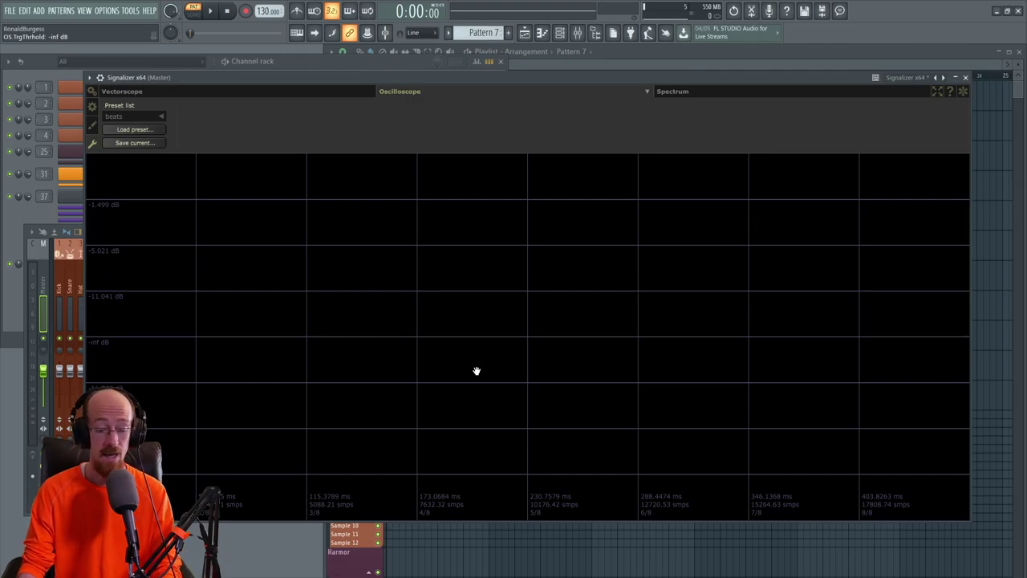
key("z")
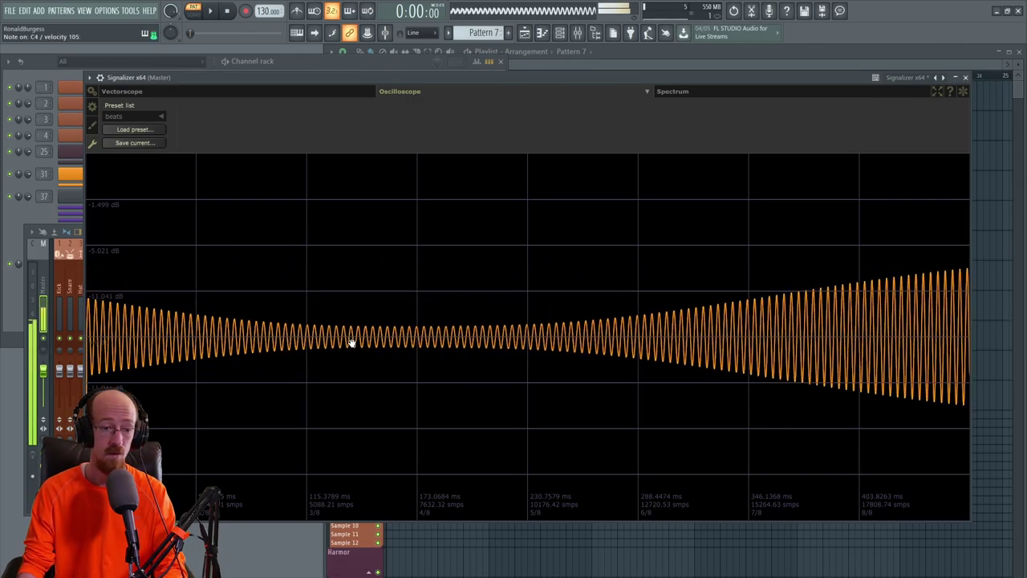
Load the impulse oscilloscope preset, reposition the Signalizer window and play test notes to demonstrate it.
left_click(160, 117)
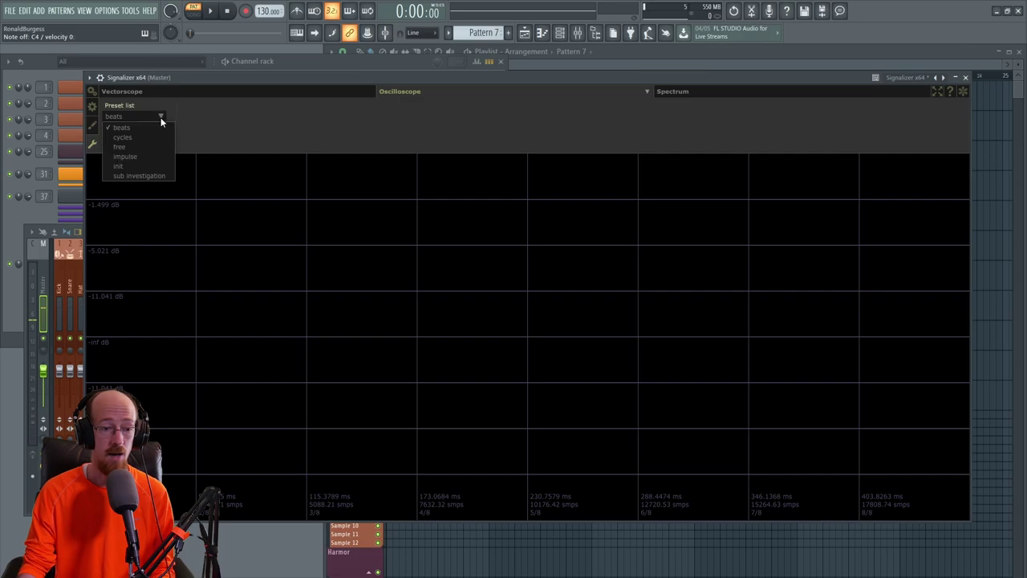
left_click(147, 157)
left_click_drag(466, 82, 425, 78)
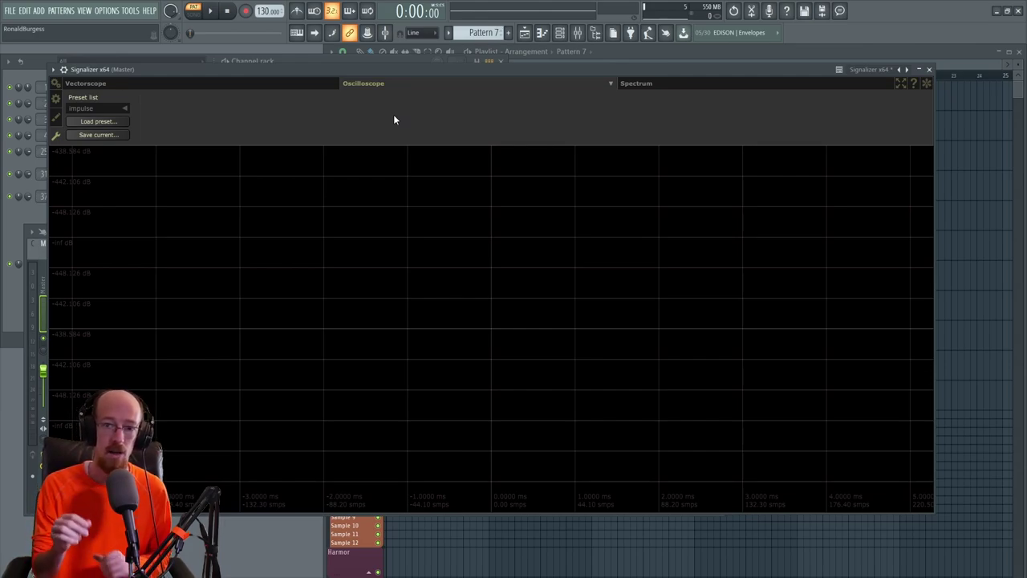
key("z")
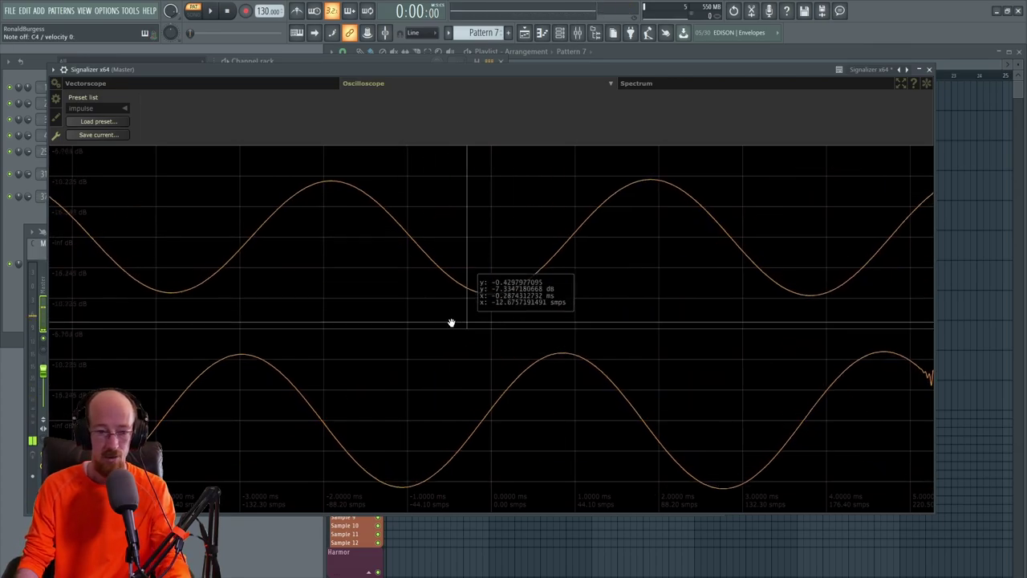
key("z")
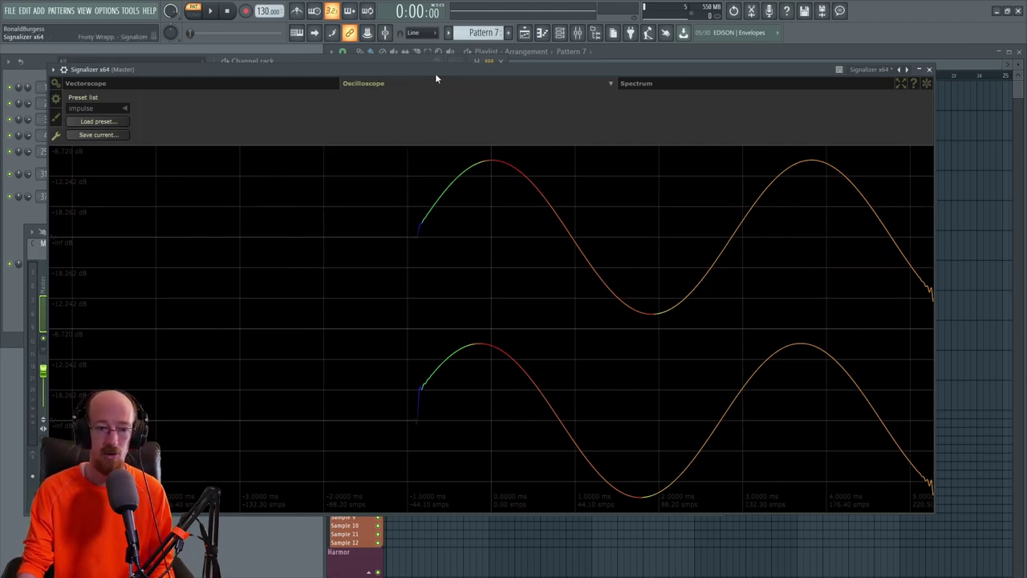
Reposition the Signalizer window slightly and switch from its oscilloscope preset page to the trigger and window settings.
left_click_drag(432, 71, 425, 66)
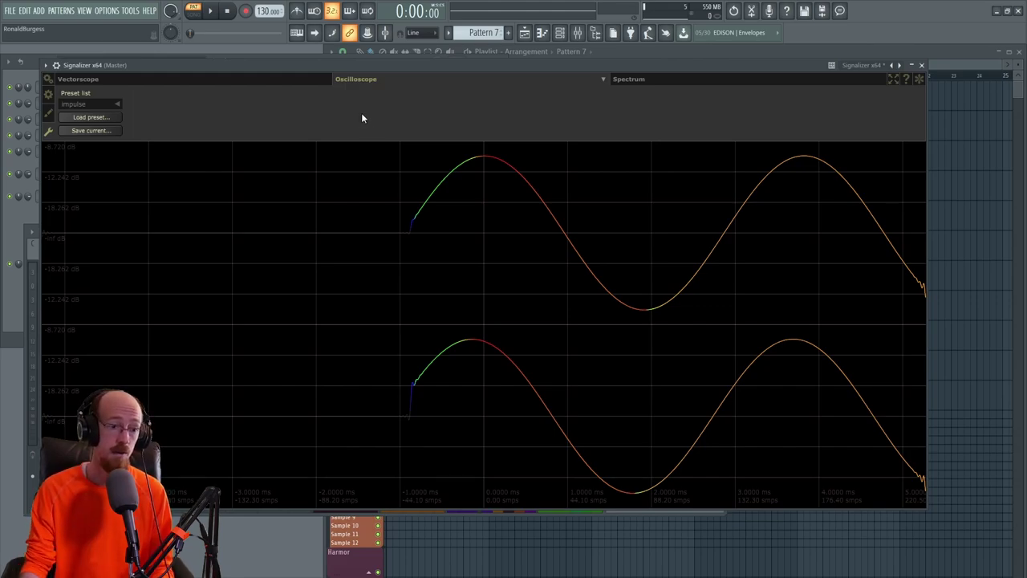
left_click(118, 103)
left_click(125, 112)
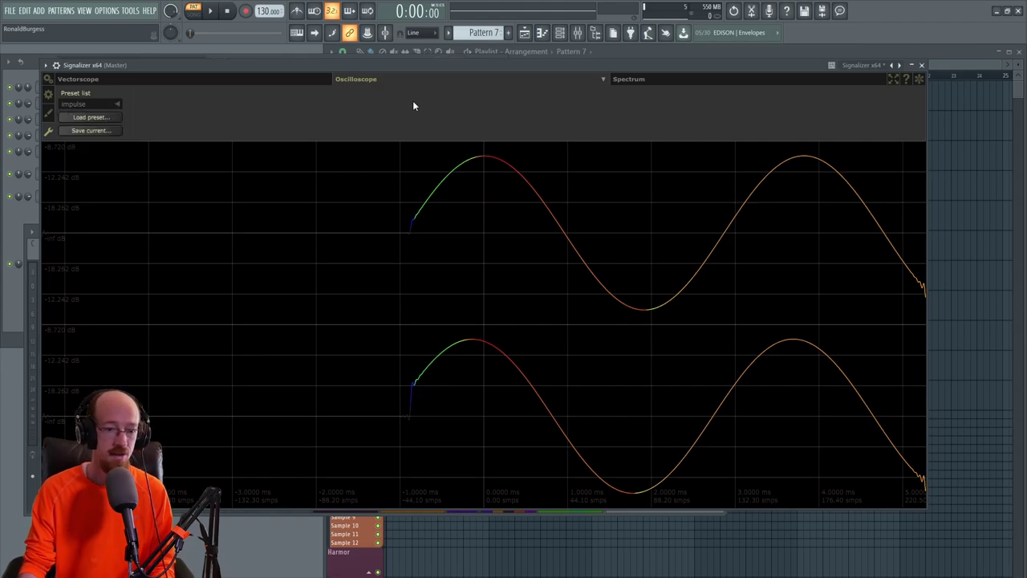
left_click(47, 94)
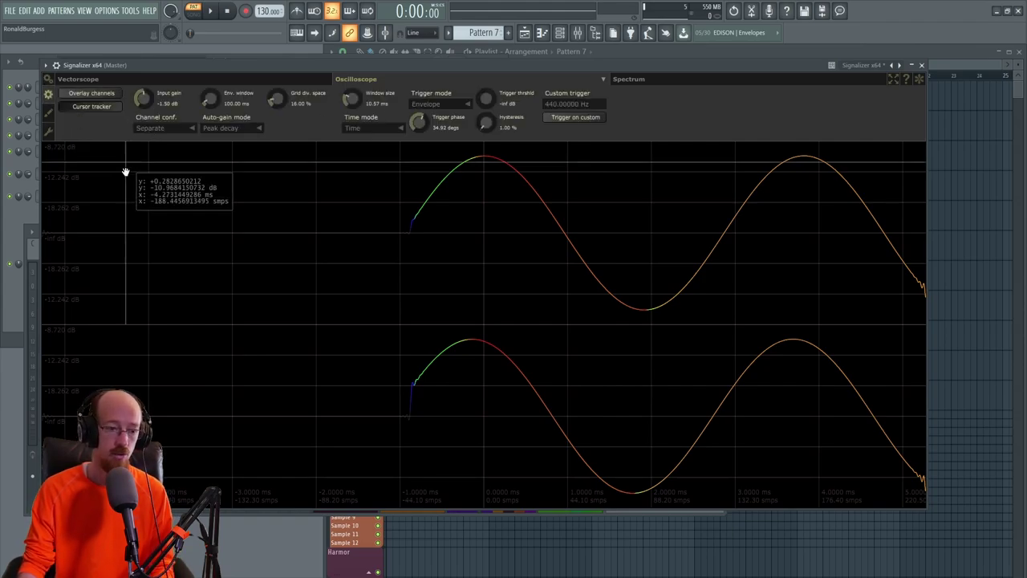
Switch to the browser's oscilloscope comparison table and search the page for "signal" to locate the Signalizer row.
key("alt+Tab")
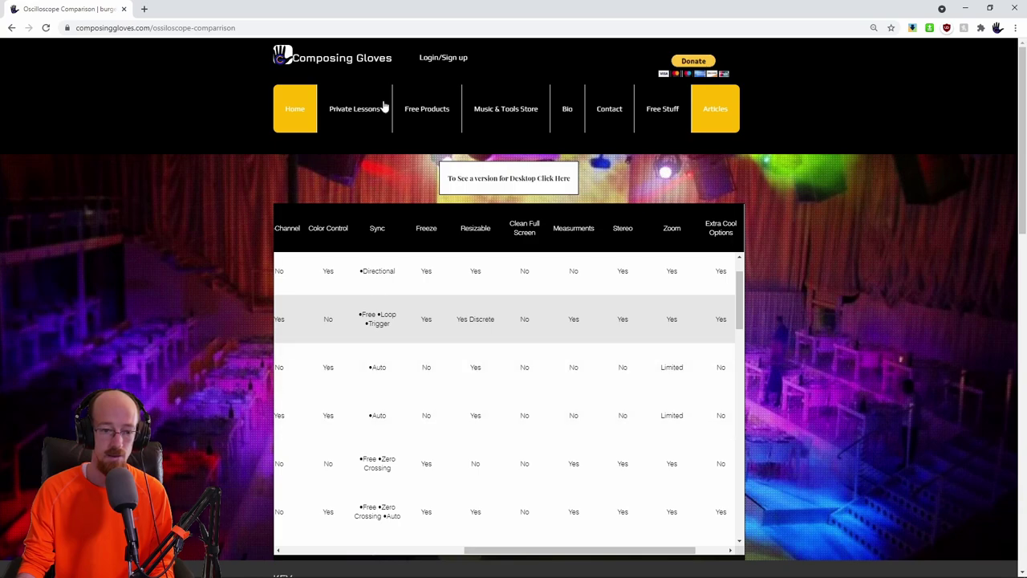
left_click_drag(535, 555, 331, 552)
scroll(345, 399, "down", 1)
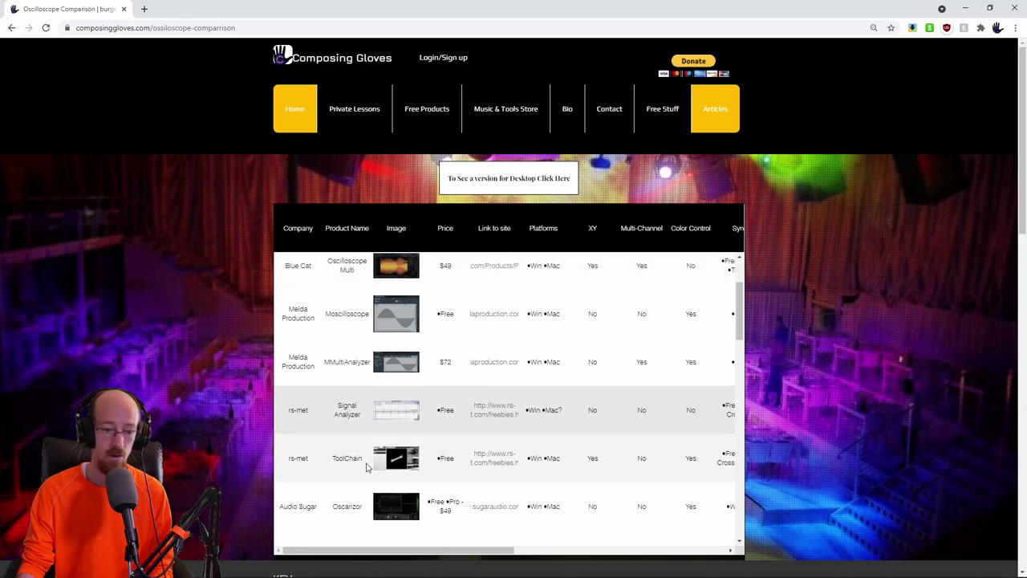
key("ctrl+f")
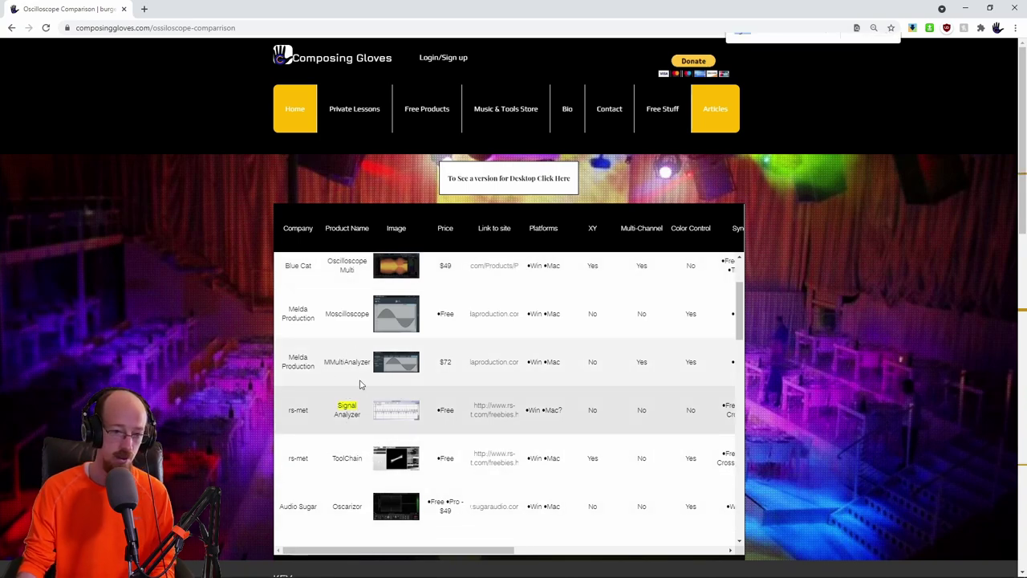
key("Return")
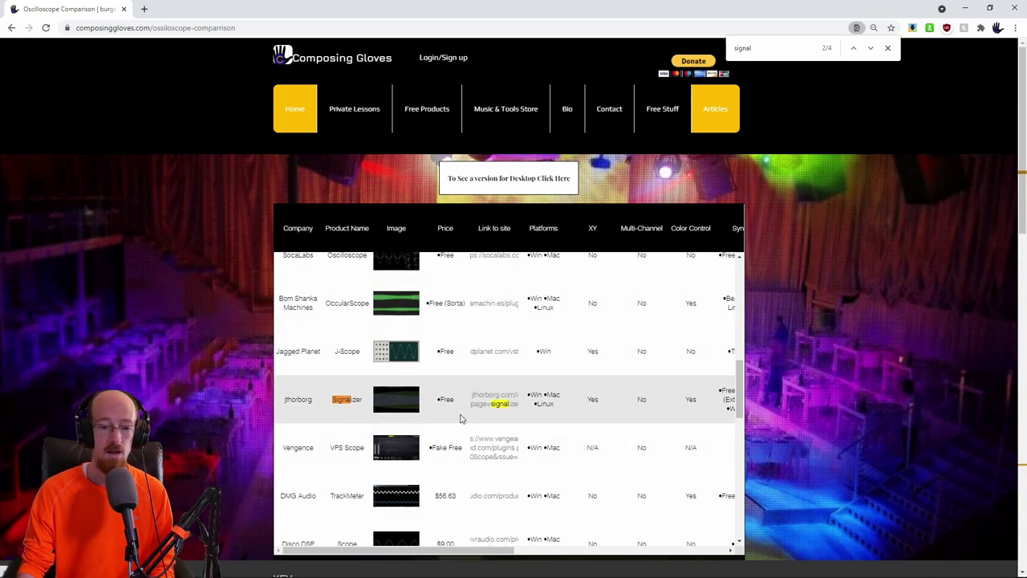
Open Signalizer's website from its table row, review its download links and feature list, and close the page.
left_click(494, 401)
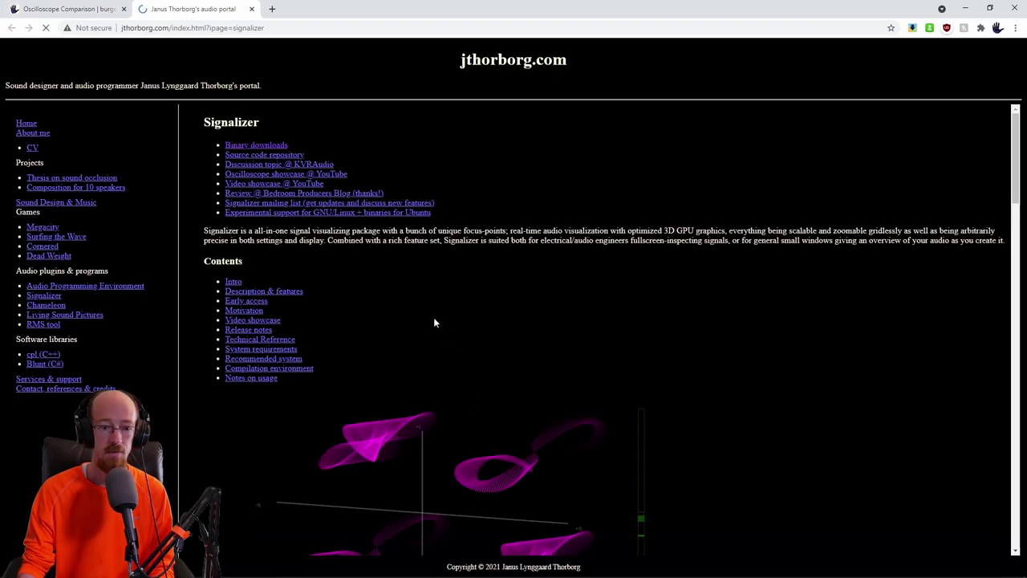
left_click(85, 11)
left_click(153, 8)
scroll(435, 252, "down", 2)
scroll(674, 378, "up", 1)
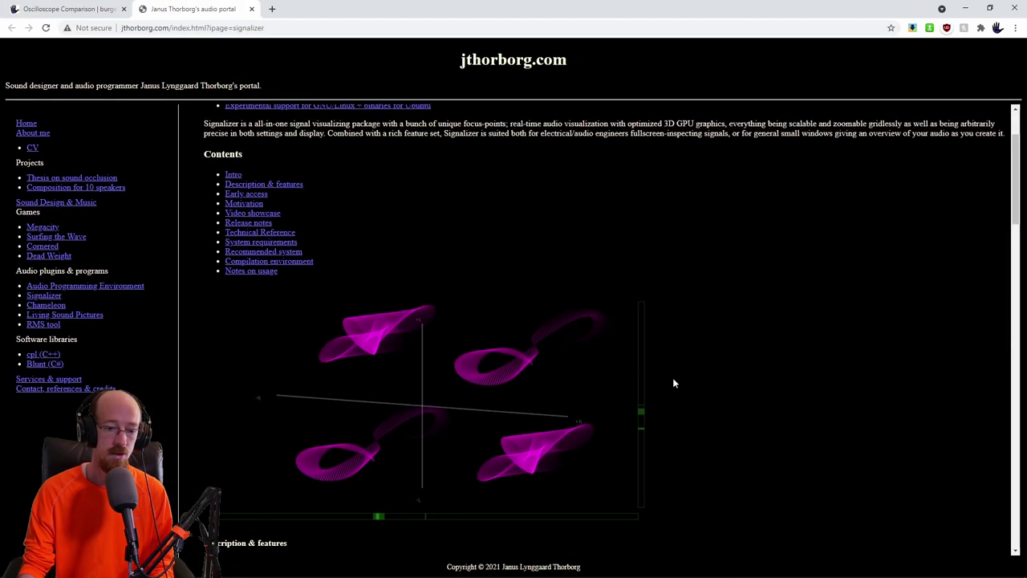
scroll(674, 385, "up", 2)
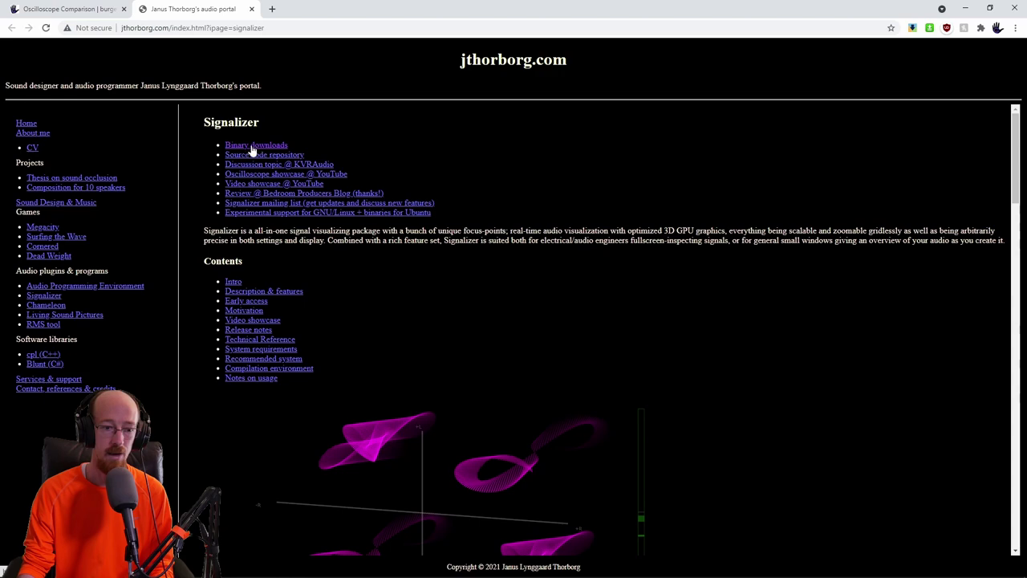
scroll(651, 291, "down", 5)
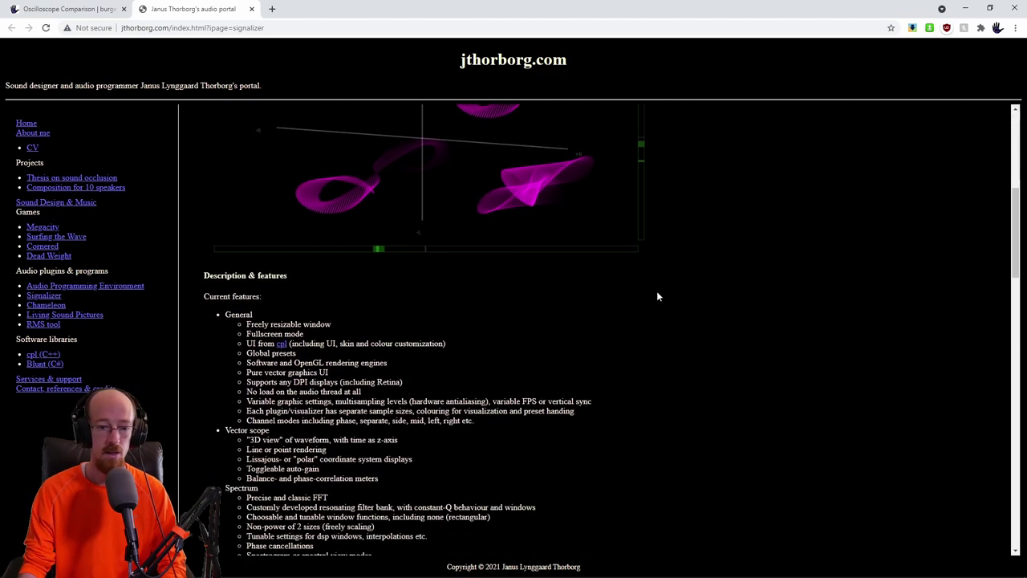
scroll(656, 296, "down", 3)
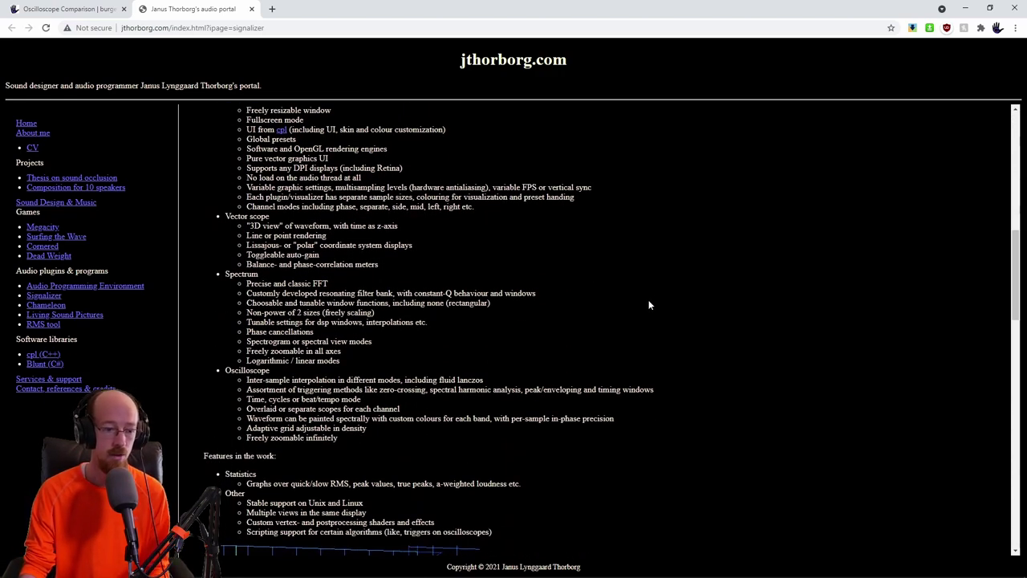
scroll(647, 299, "up", 4)
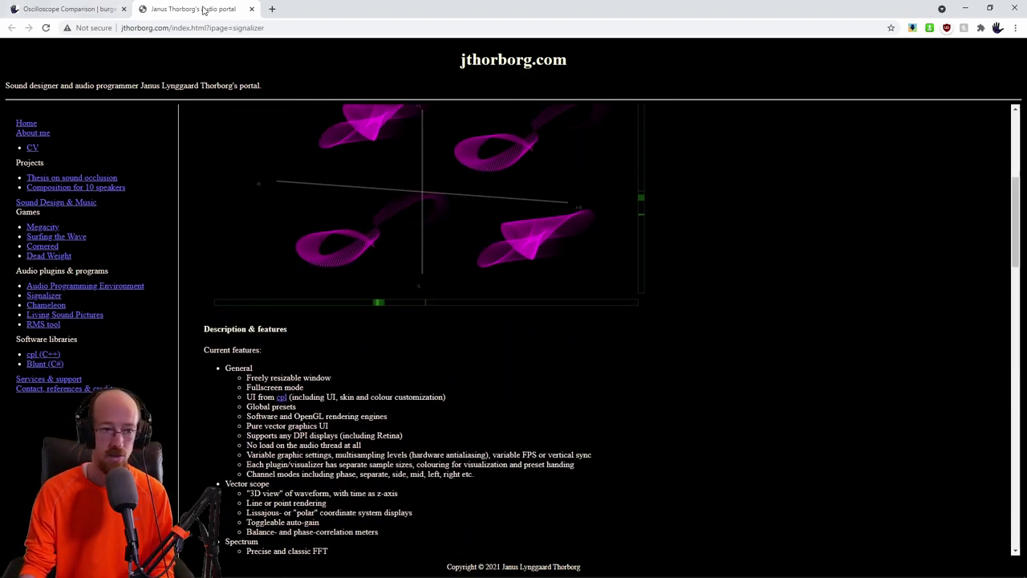
left_click(251, 9)
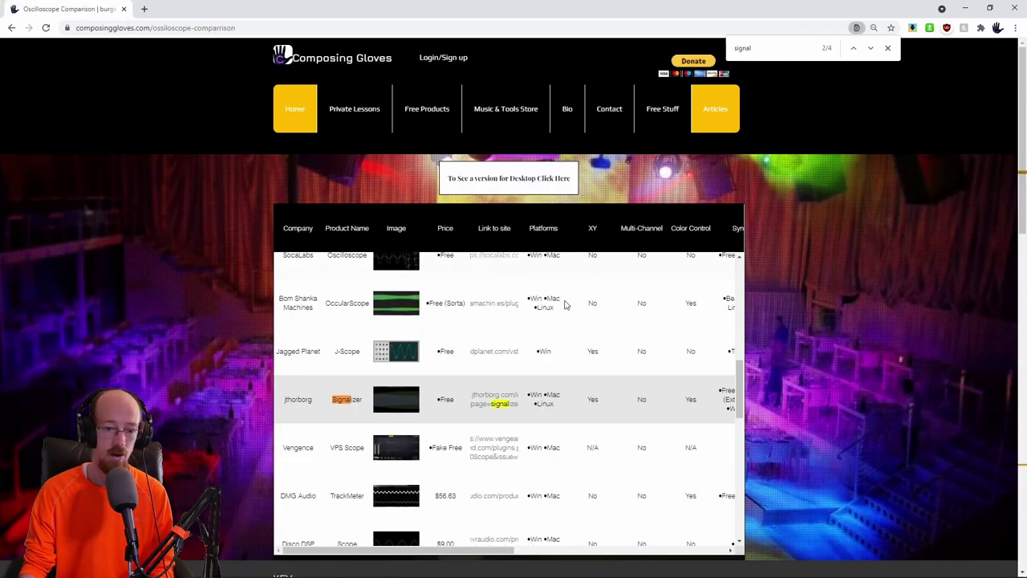
Bring the comparison table's LEVEL column into view for the first rows and close the page search.
scroll(401, 392, "up", 4)
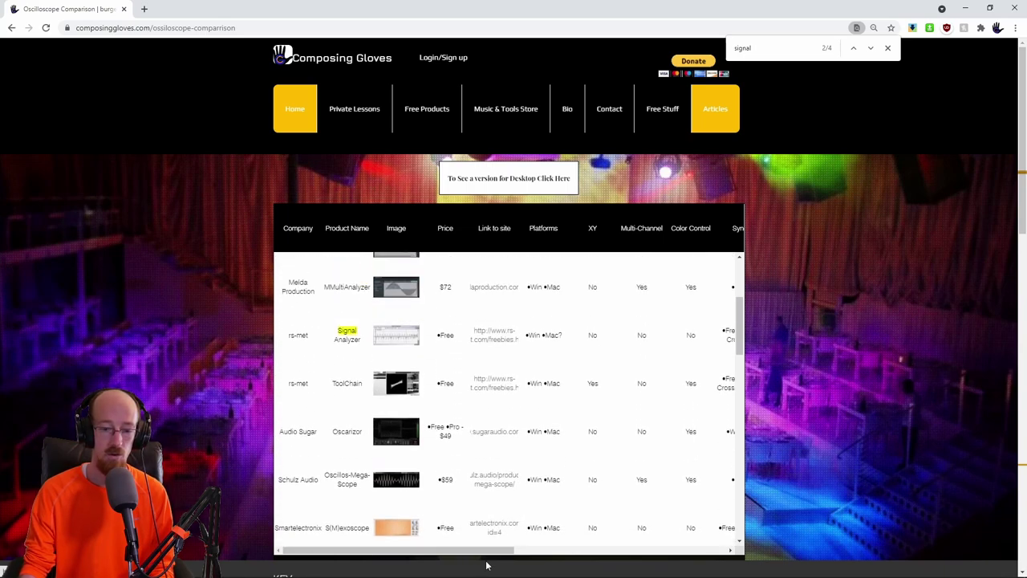
left_click_drag(485, 554, 690, 553)
scroll(674, 434, "up", 2)
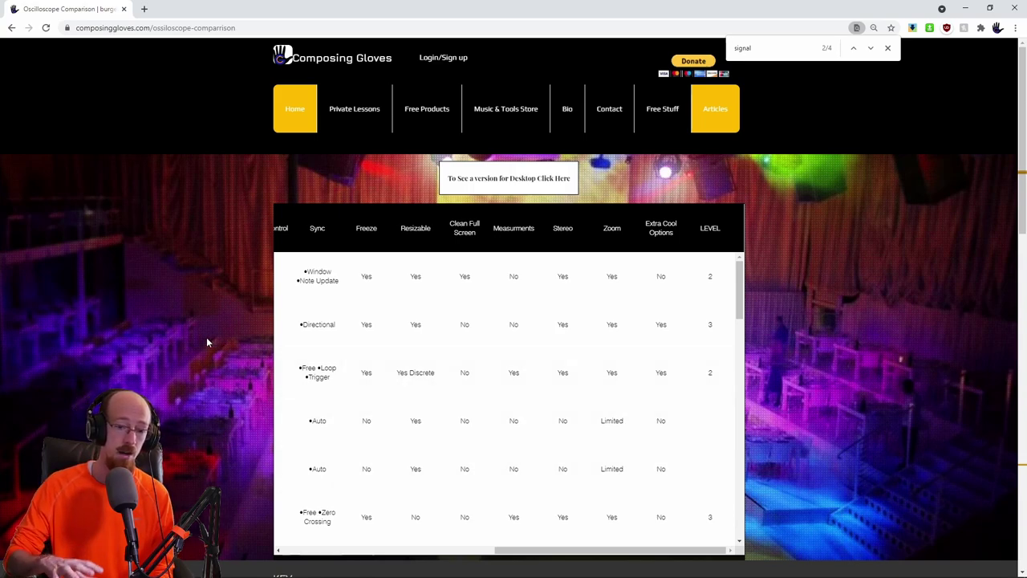
left_click(888, 48)
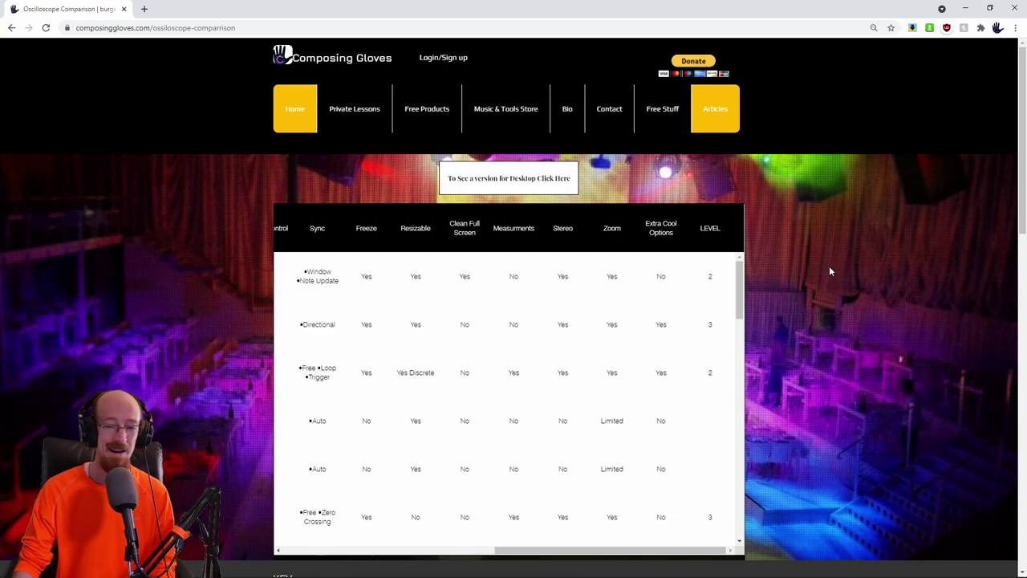
Review the LEVEL ratings down the whole comparison table, and highlight the Wave Candy product name in its first row.
left_click_drag(697, 555, 728, 547)
scroll(710, 417, "down", 10)
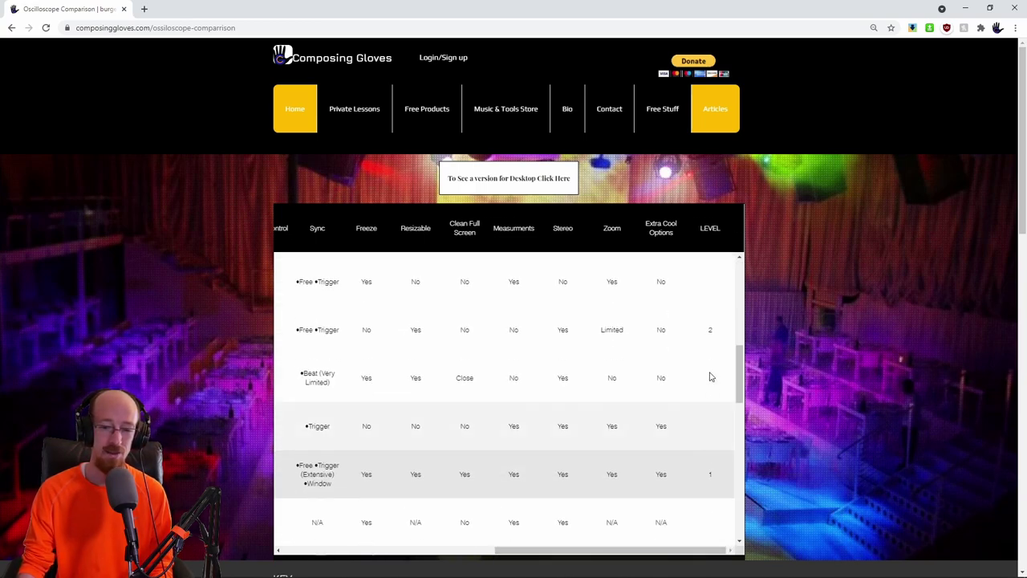
scroll(719, 460, "down", 5)
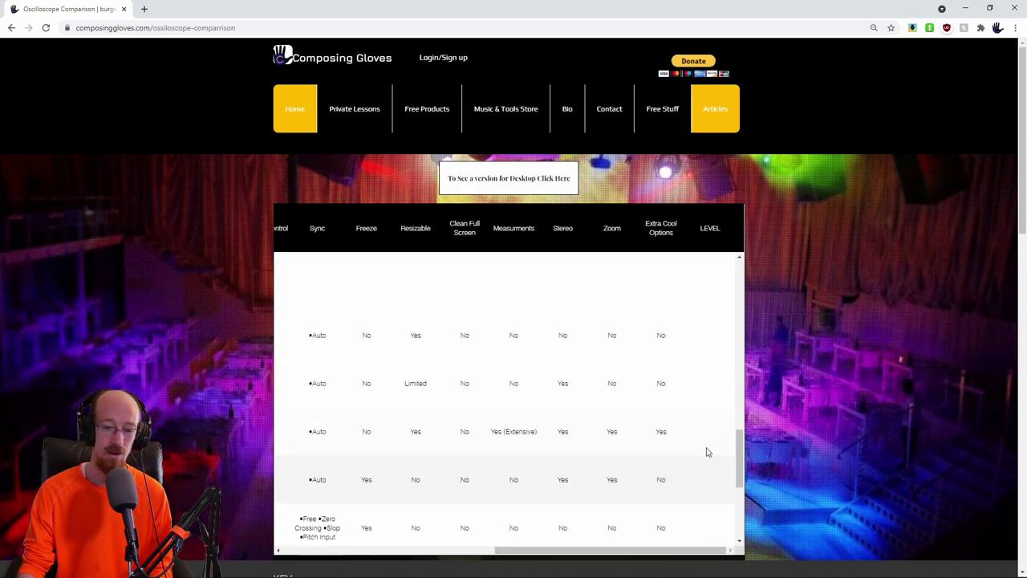
scroll(704, 447, "up", 5)
scroll(703, 429, "up", 5)
left_click_drag(698, 554, 478, 553)
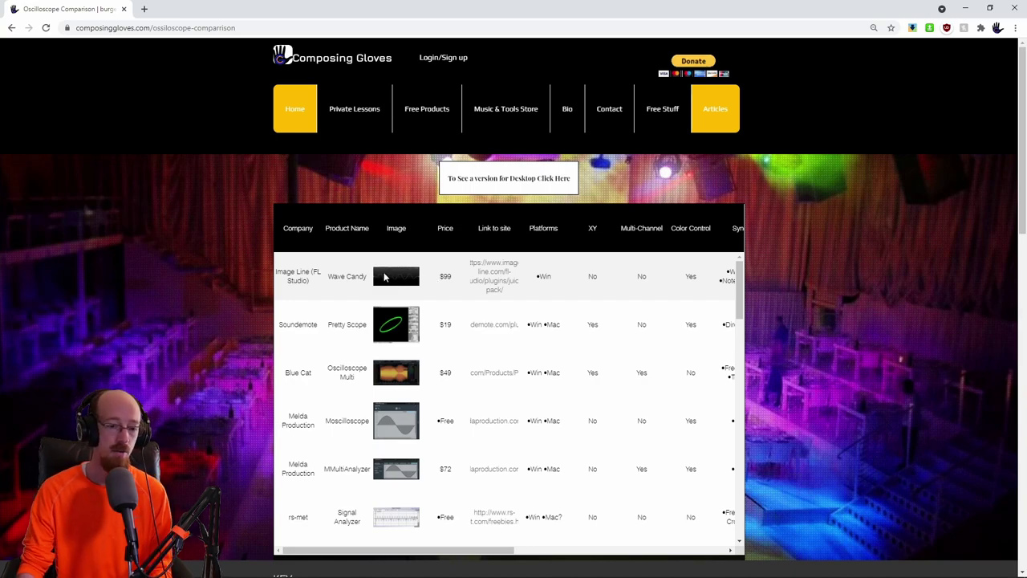
left_click_drag(331, 276, 366, 278)
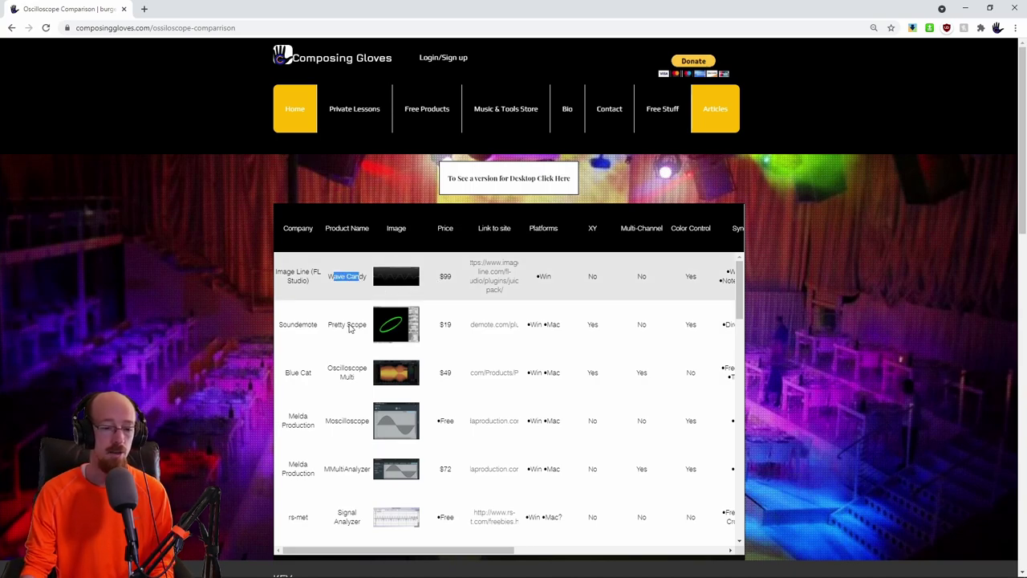
Switch back to FL Studio, close the Signalizer window and add Wave Candy to slot 8 of the master track.
key("super")
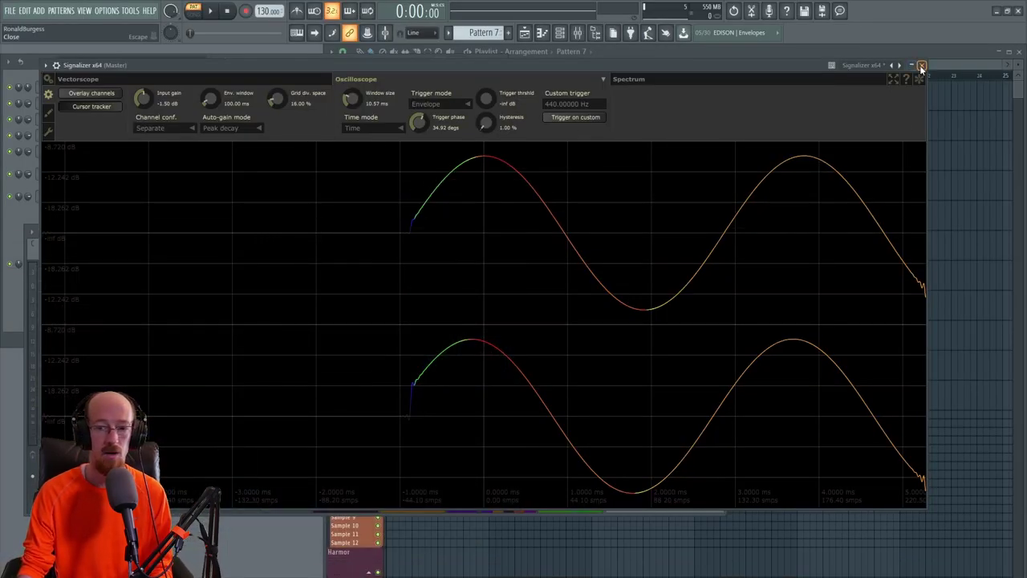
left_click(921, 66)
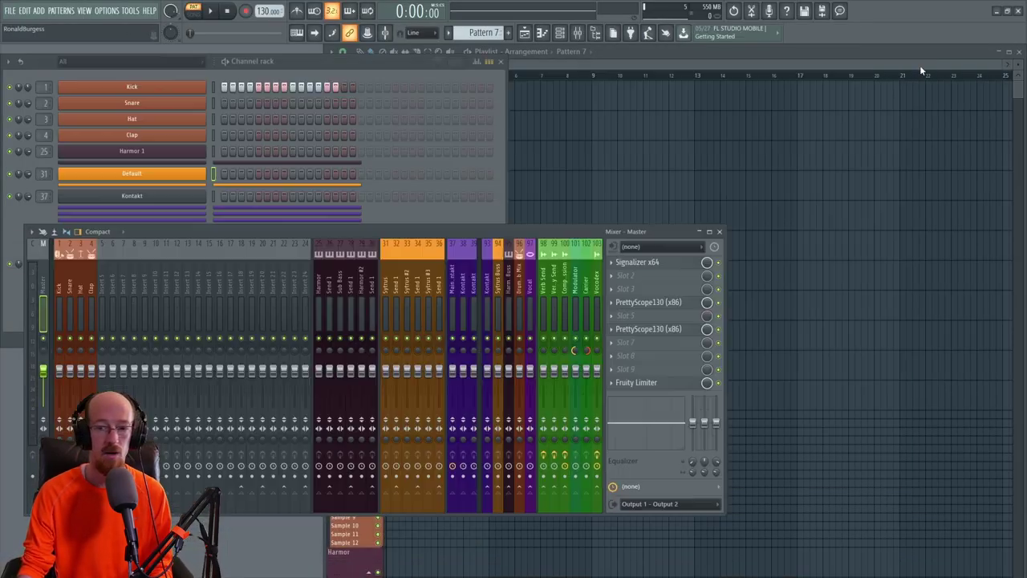
left_click(36, 295)
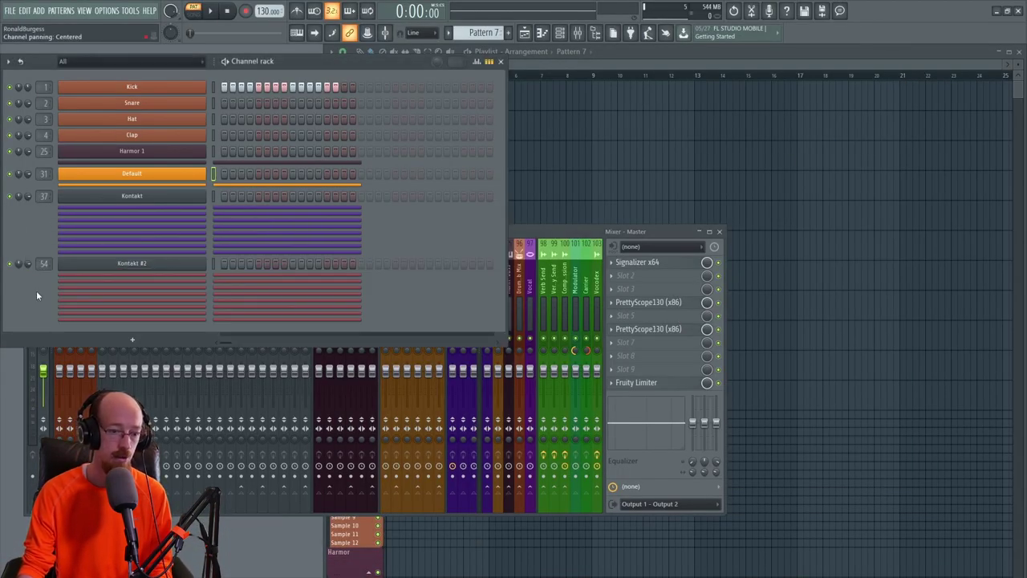
left_click(555, 241)
key("F8")
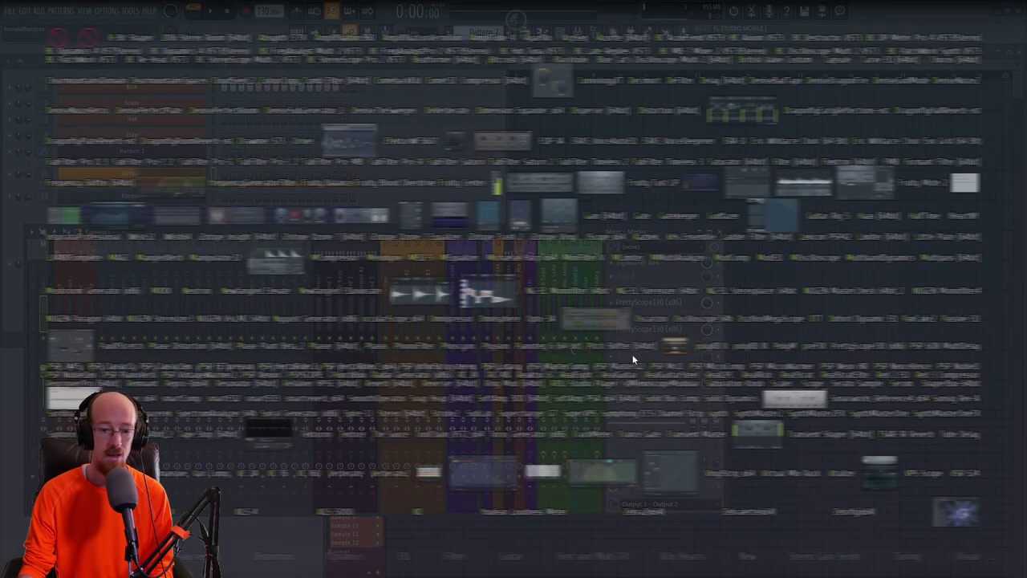
type("wave")
key("Return")
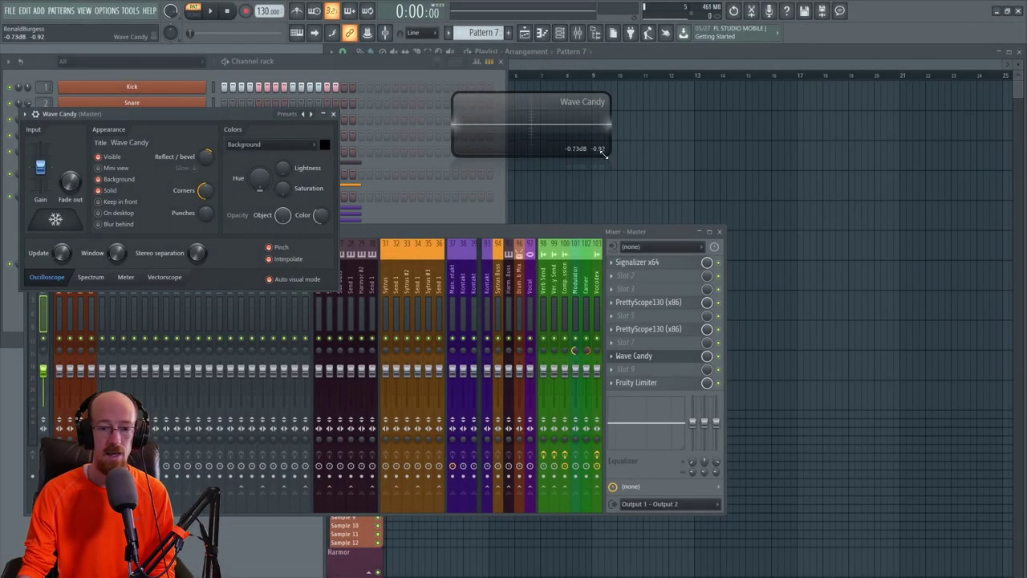
Resize Wave Candy's floating display into a wide window in Oscilloscope mode and move it clear of the mixer's effect slots.
left_click_drag(605, 154, 893, 305)
left_click_drag(479, 182, 458, 293)
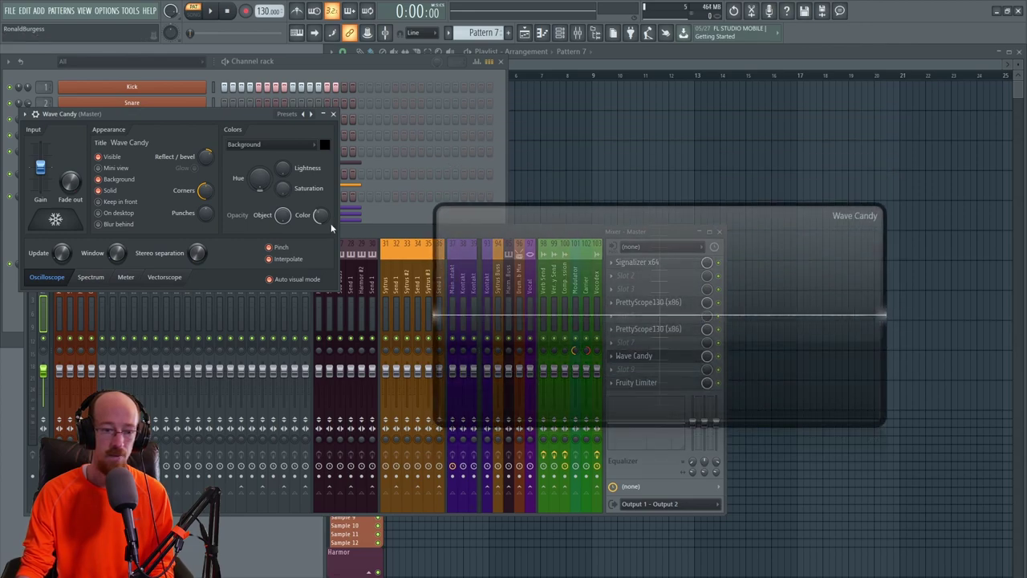
left_click_drag(875, 421, 645, 443)
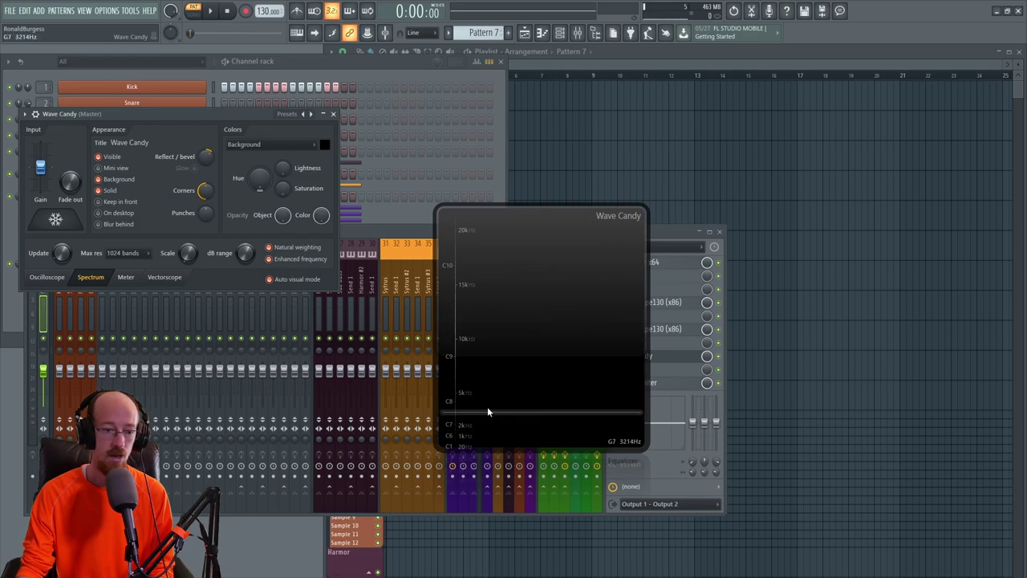
left_click(46, 277)
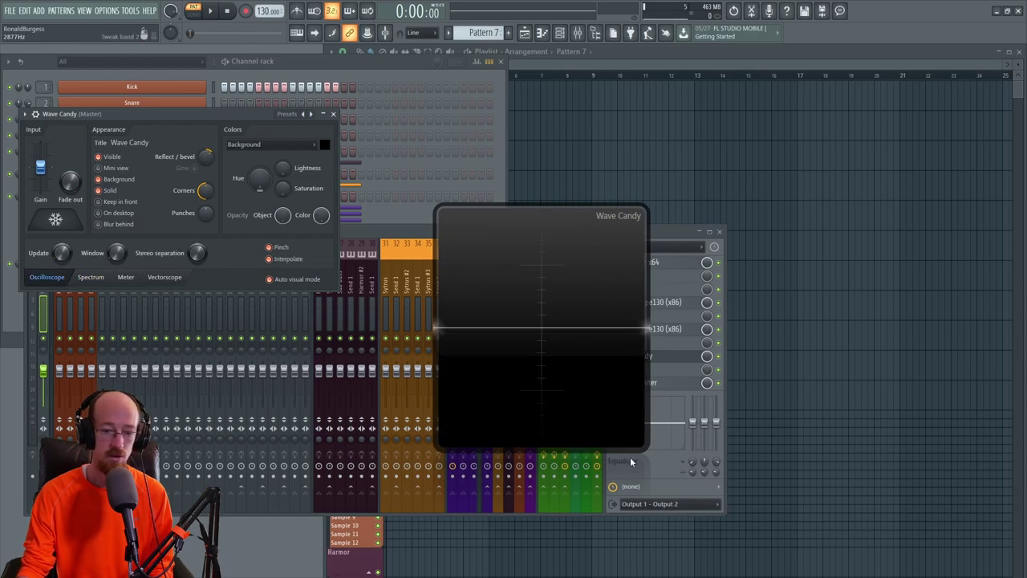
left_click_drag(644, 448, 979, 380)
left_click_drag(808, 329, 851, 522)
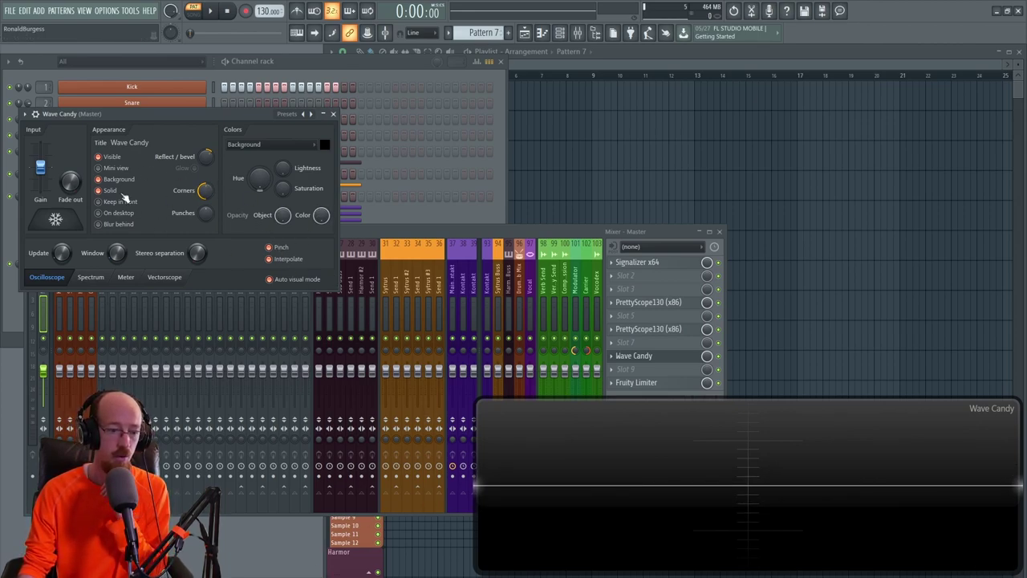
Set Wave Candy's display title to Composing Gloves and move its settings window up, clear of the mixer tracks.
left_click(140, 151)
key("BackSpace")
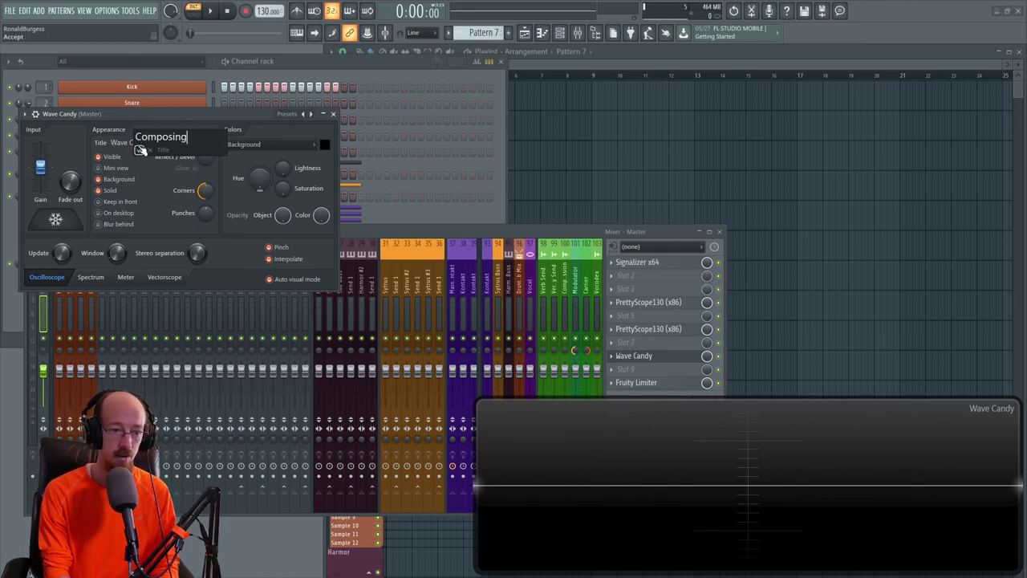
type("Composing Gloves")
key("Return")
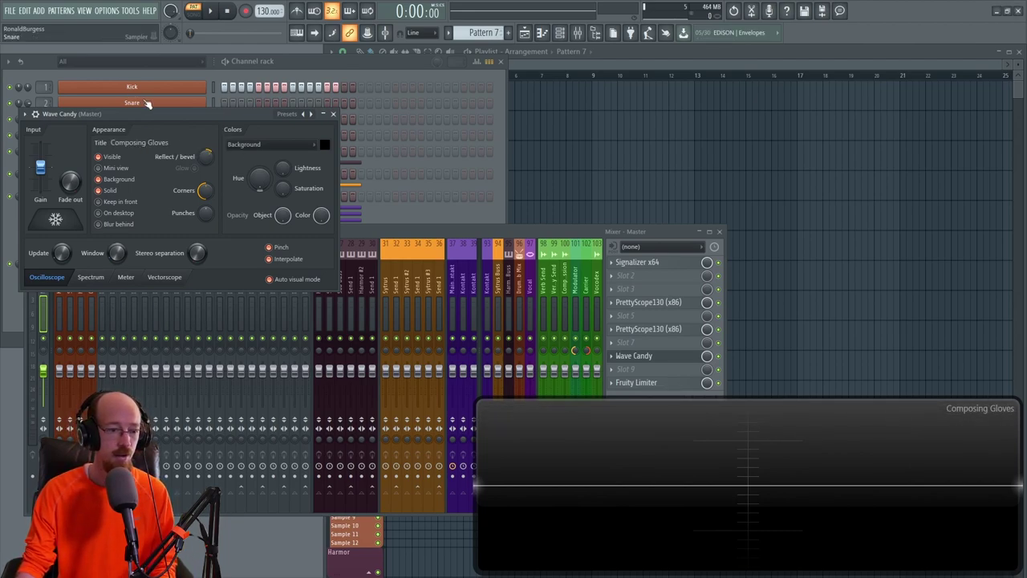
left_click_drag(172, 113, 189, 58)
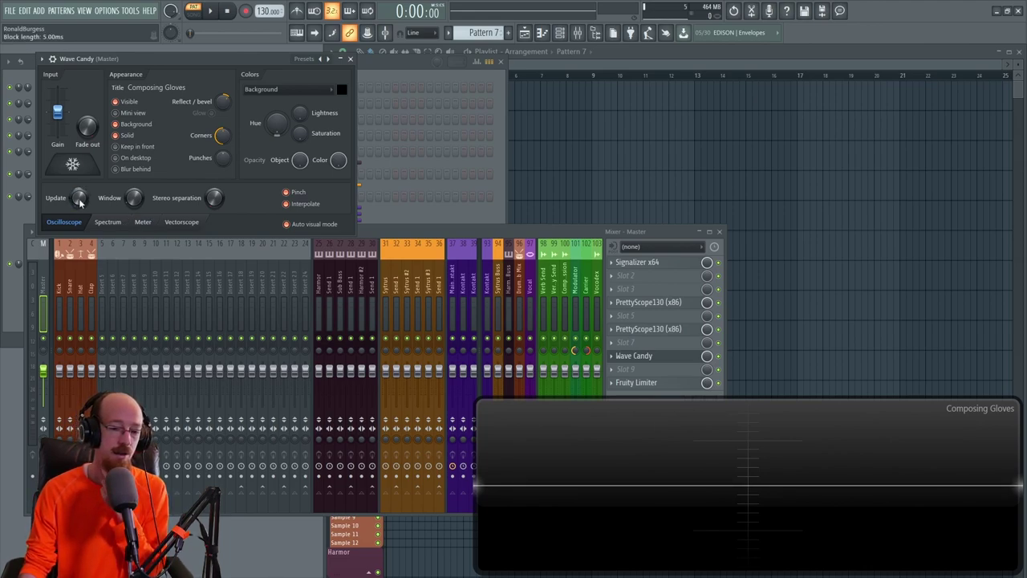
Reopen Signalizer from the master track's first effect slot and expand its Oscilloscope settings.
left_click(658, 265)
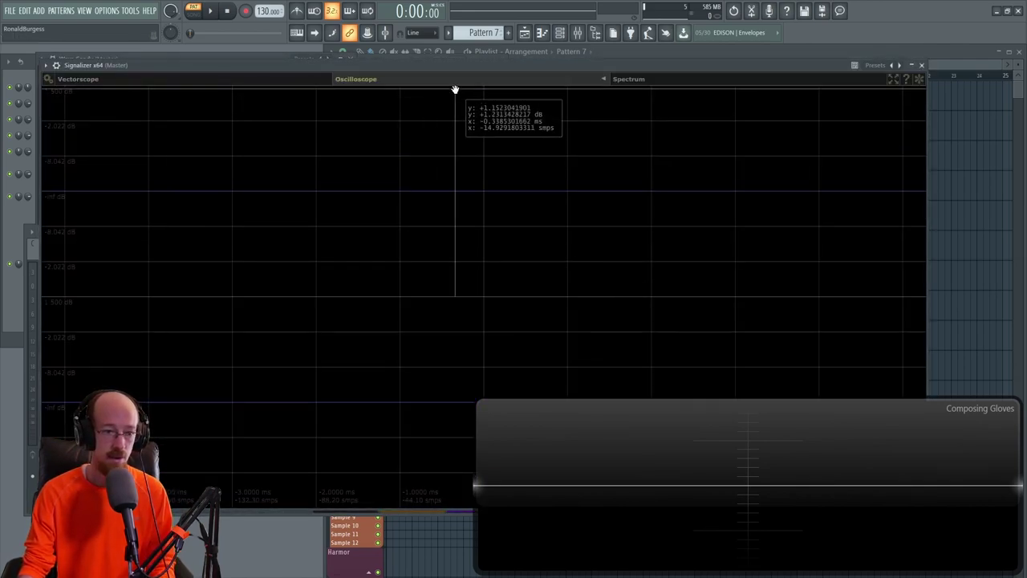
left_click(603, 78)
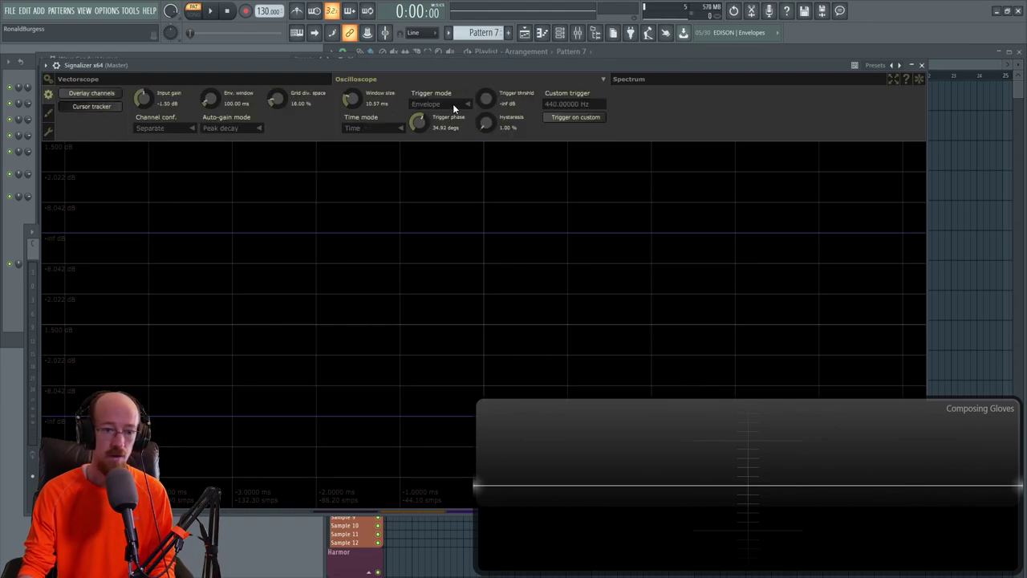
Close Signalizer, set Wave Candy's oscilloscope update rate to the note F1 and bring up its list of update notes again.
left_click(923, 66)
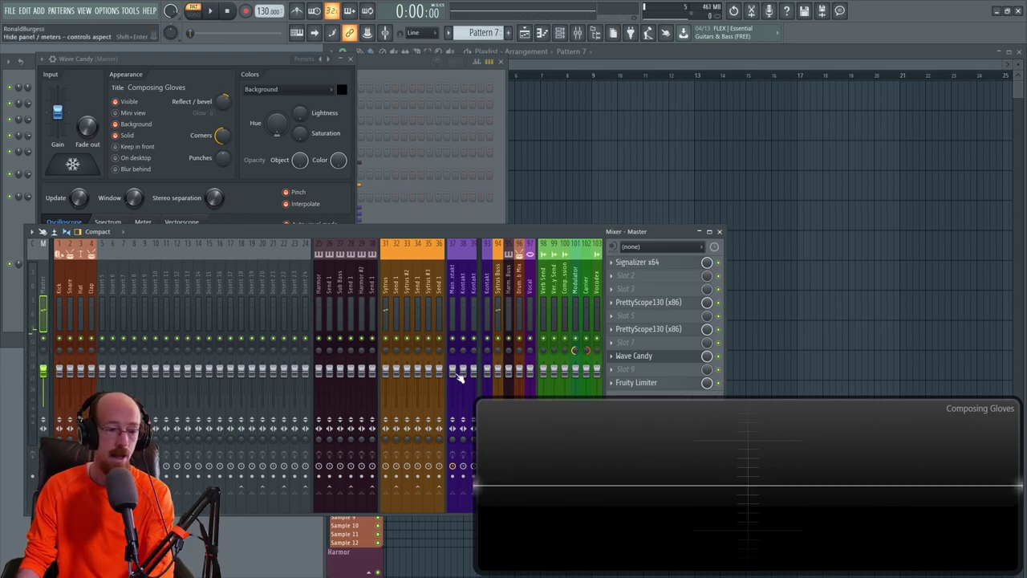
left_click(77, 199)
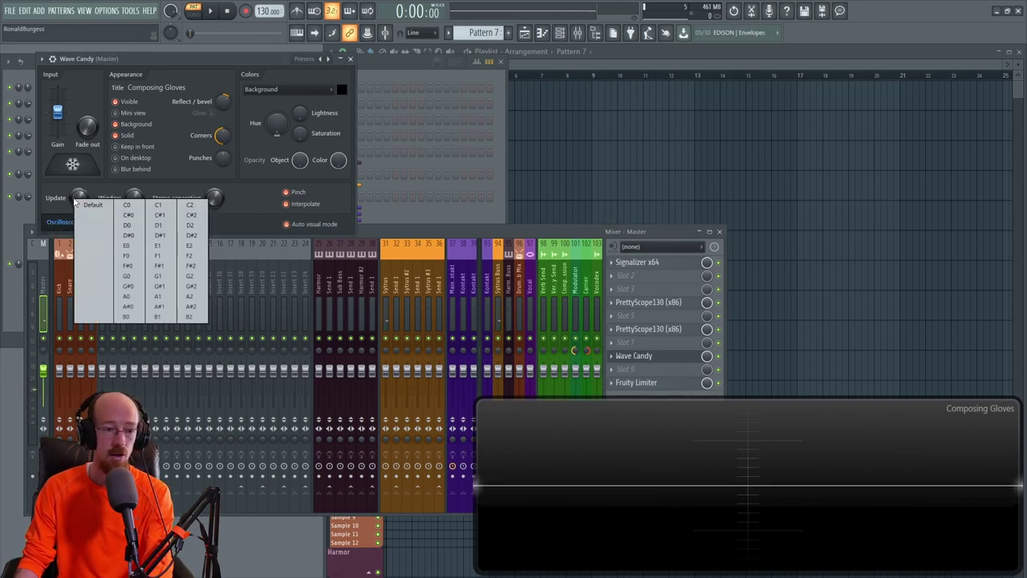
left_click(160, 257)
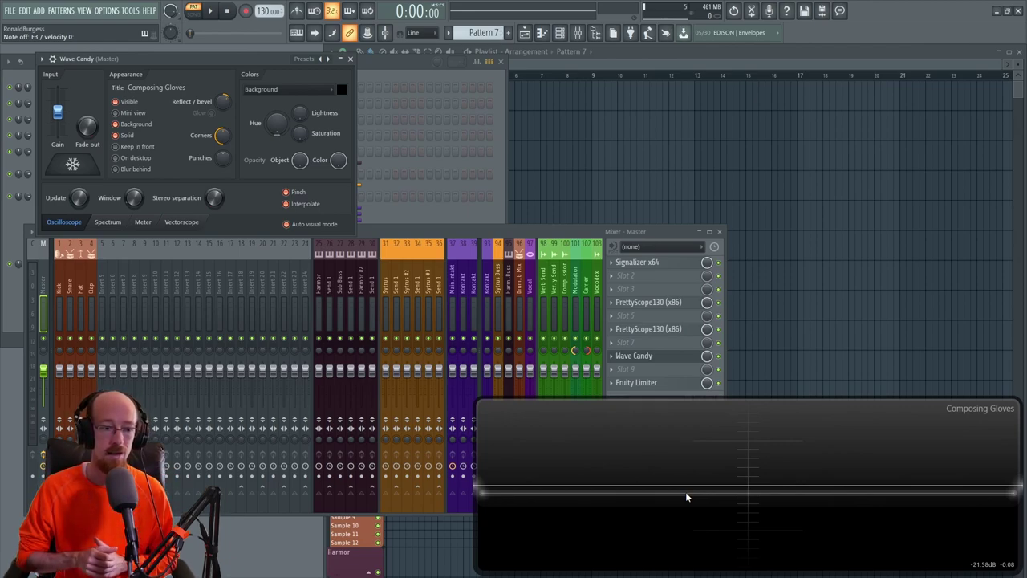
left_click(77, 202)
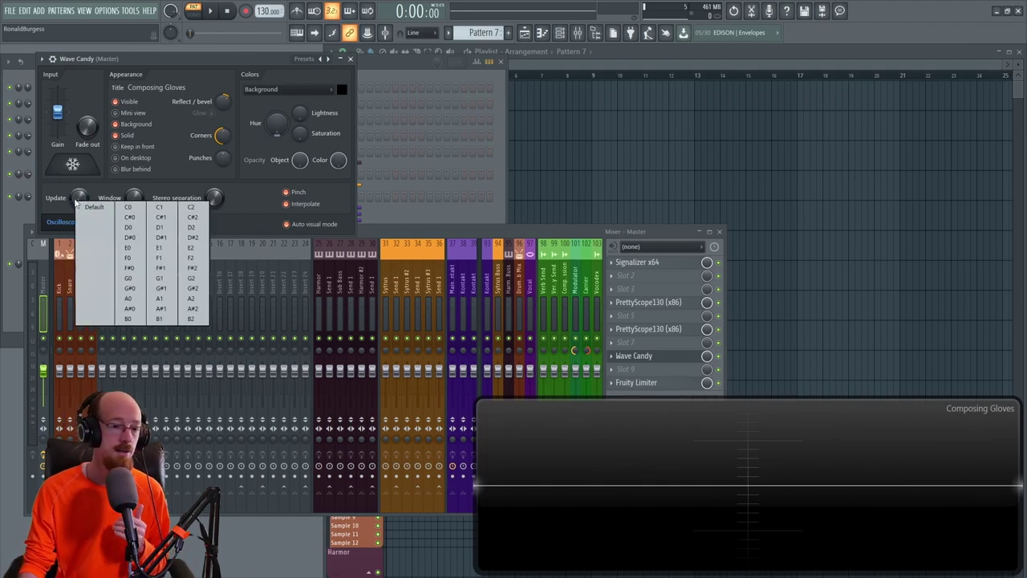
left_click(47, 207)
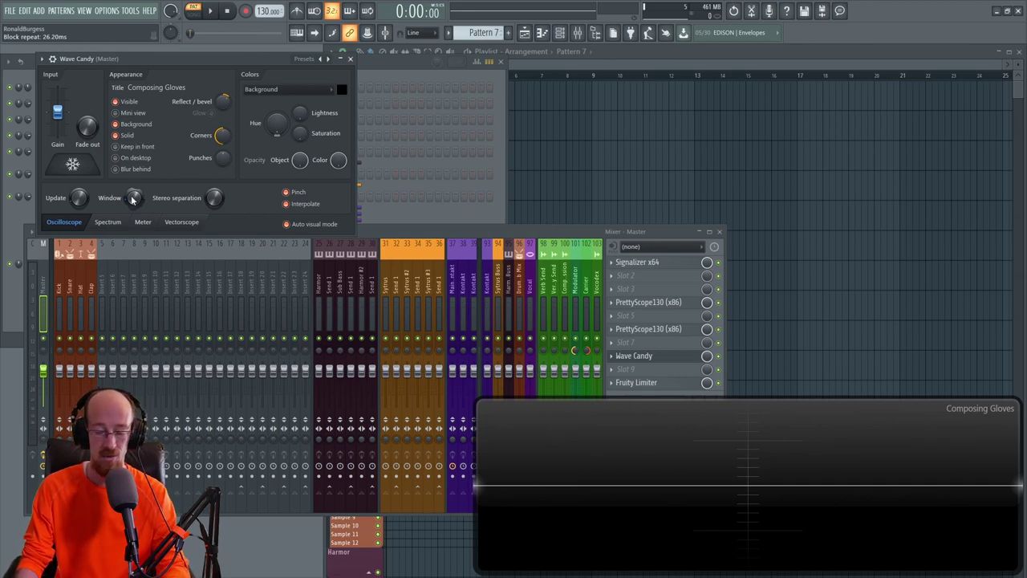
Adjust Wave Candy's Window and raise its Stereo separation to split the left and right traces, then start and stop playback to test it.
left_click_drag(133, 199, 138, 204)
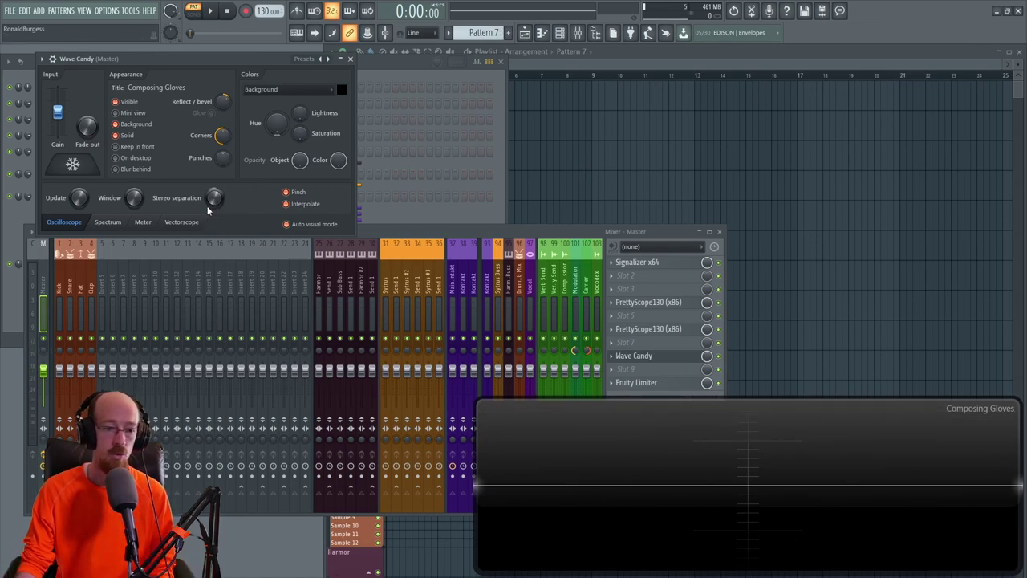
key("space")
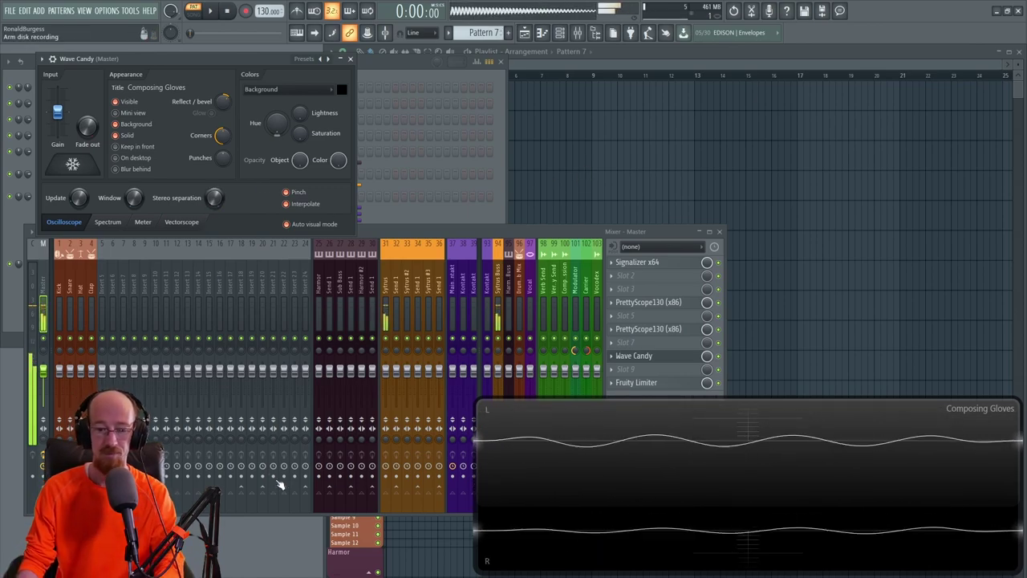
key("space")
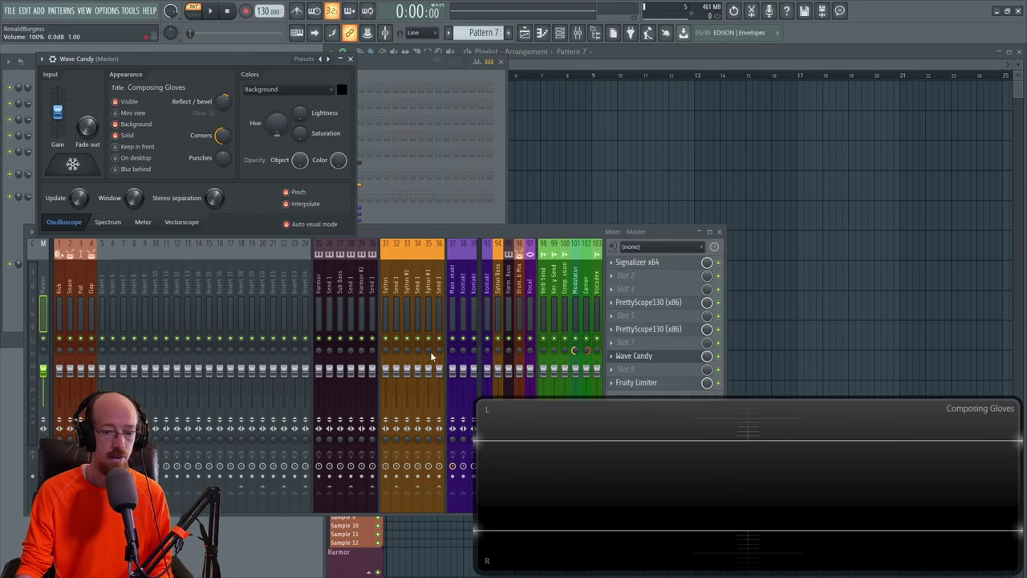
Switch to the browser, open the desktop version of the oscilloscope comparison table and look through its feature columns and product rows.
key("alt+Tab")
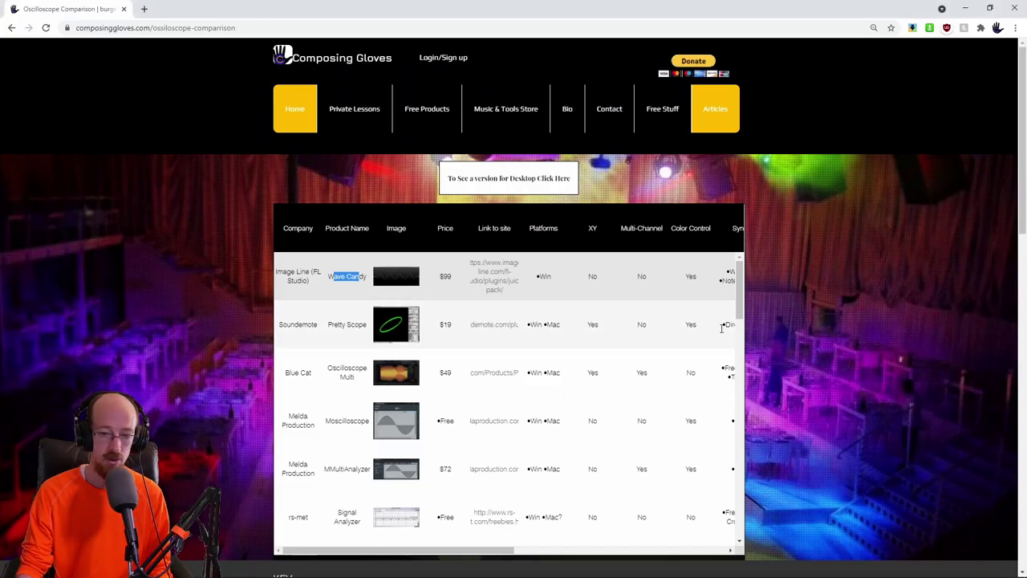
left_click_drag(487, 550, 509, 550)
left_click(536, 180)
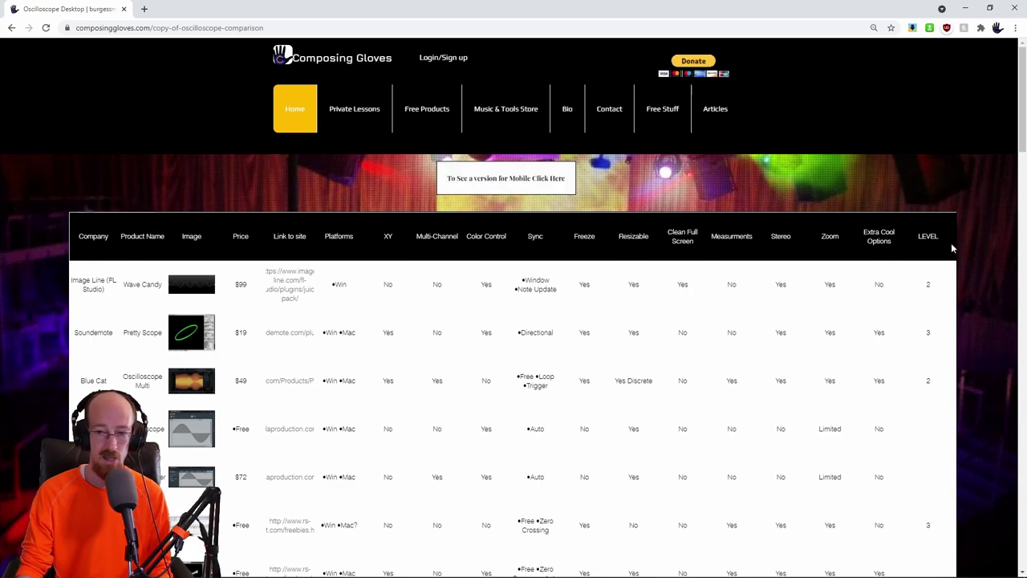
scroll(509, 190, "down", 4)
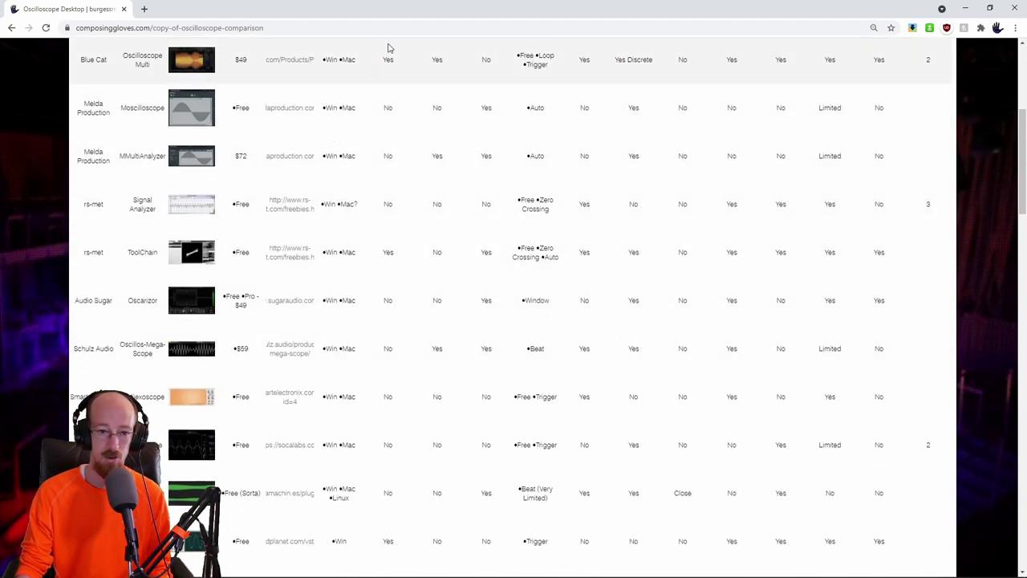
scroll(492, 103, "up", 4)
scroll(508, 125, "down", 1)
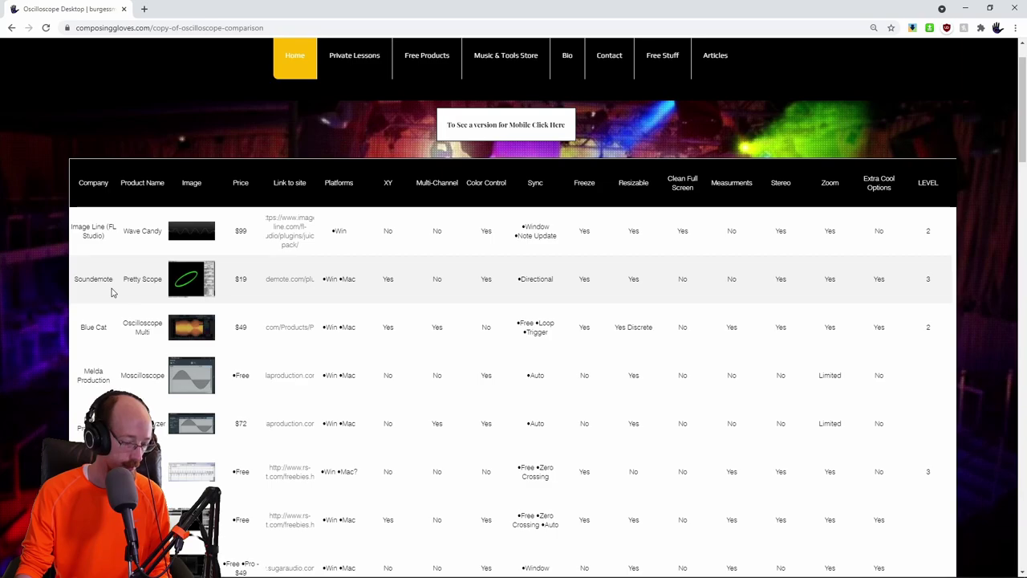
Switch back to FL Studio and delete Wave Candy from slot 8 of the master track.
key("alt+Tab")
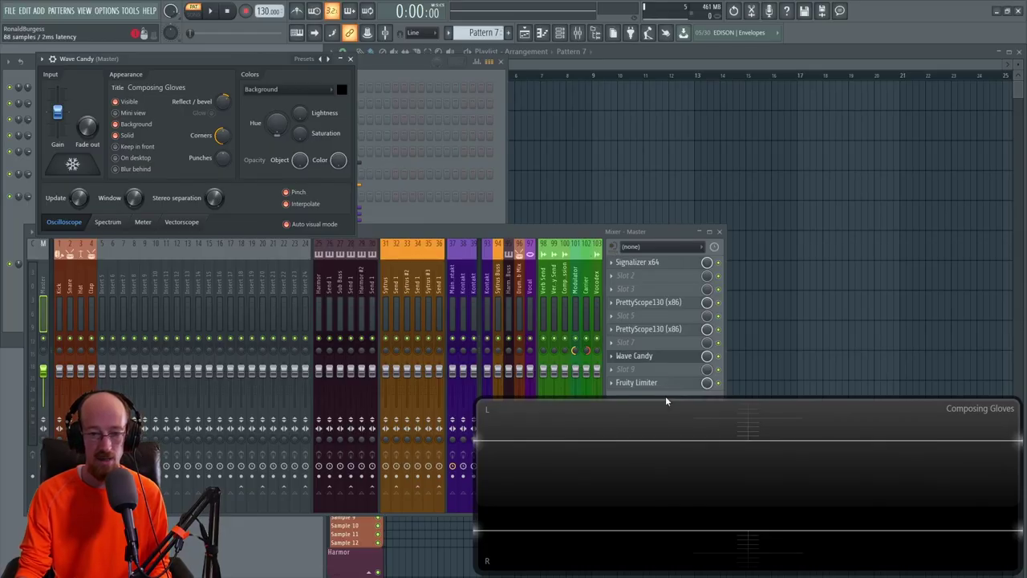
left_click(619, 361)
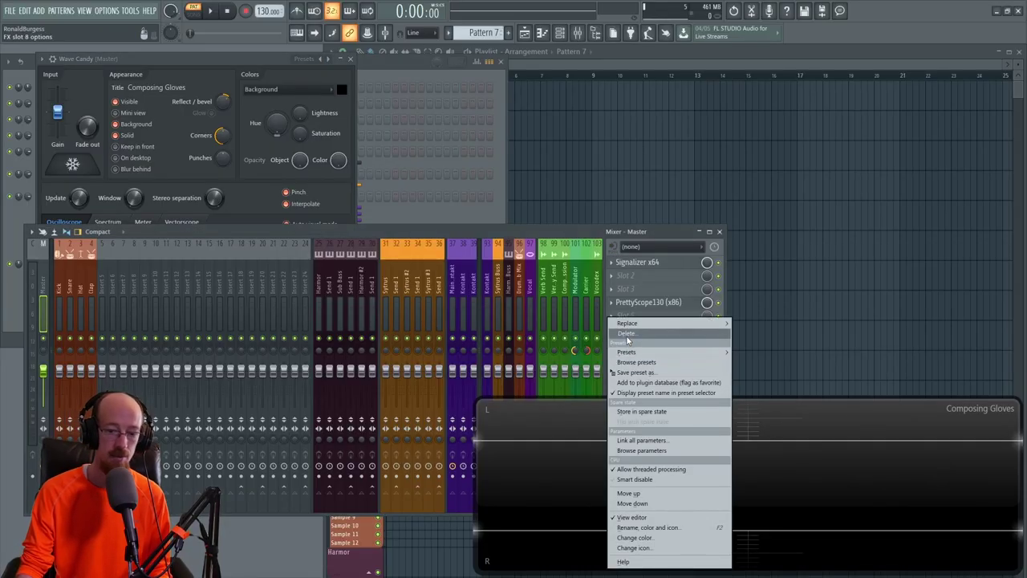
left_click(628, 341)
left_click(565, 329)
key("F8")
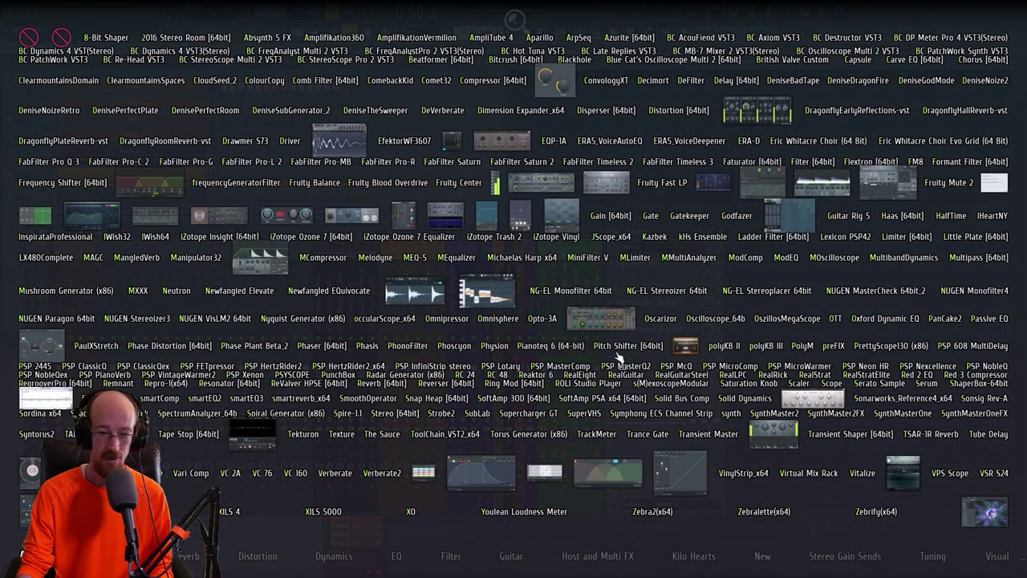
key("F8")
Replace the PrettyScope130 in master slot 6 with a fresh PrettyScope130 (x86) and move its window clear of the effect slots.
left_click(617, 328)
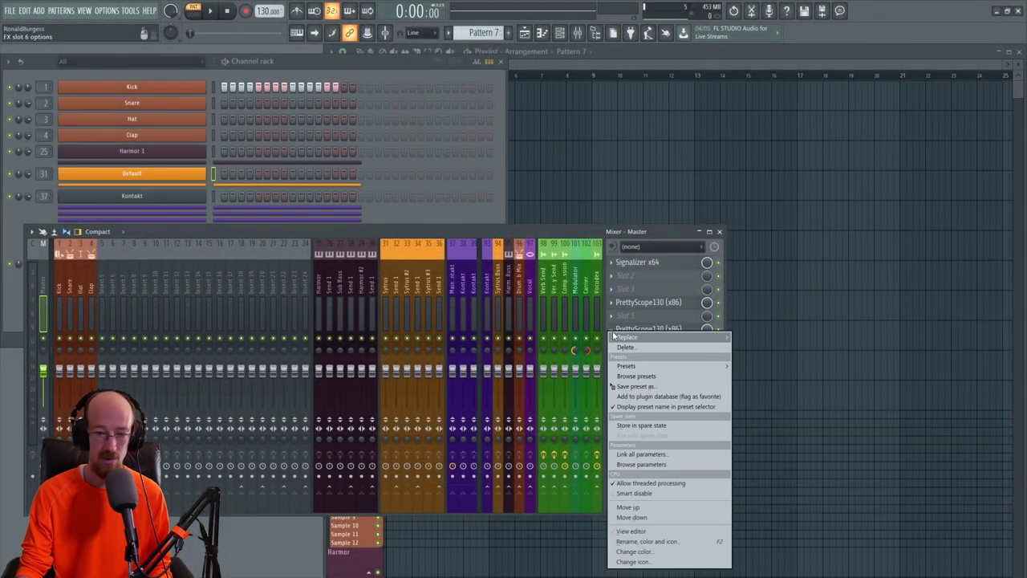
left_click(624, 347)
left_click(567, 330)
key("F8")
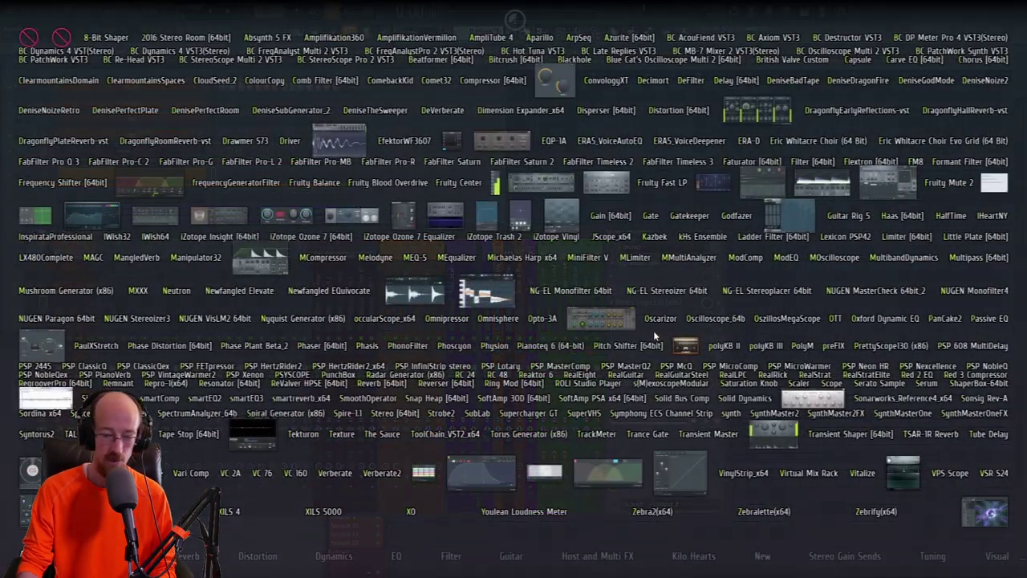
left_click(890, 344)
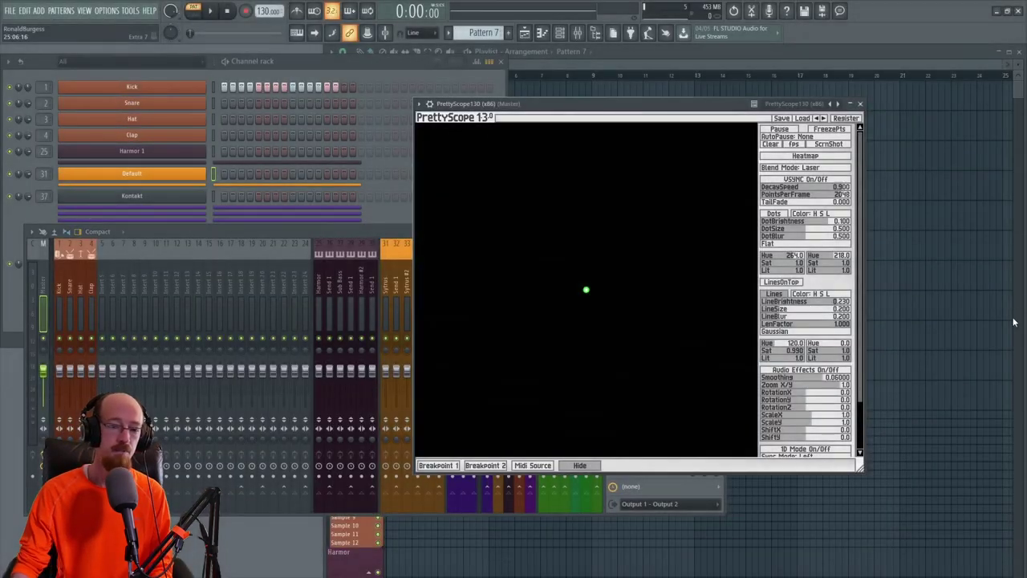
left_click_drag(674, 107, 325, 100)
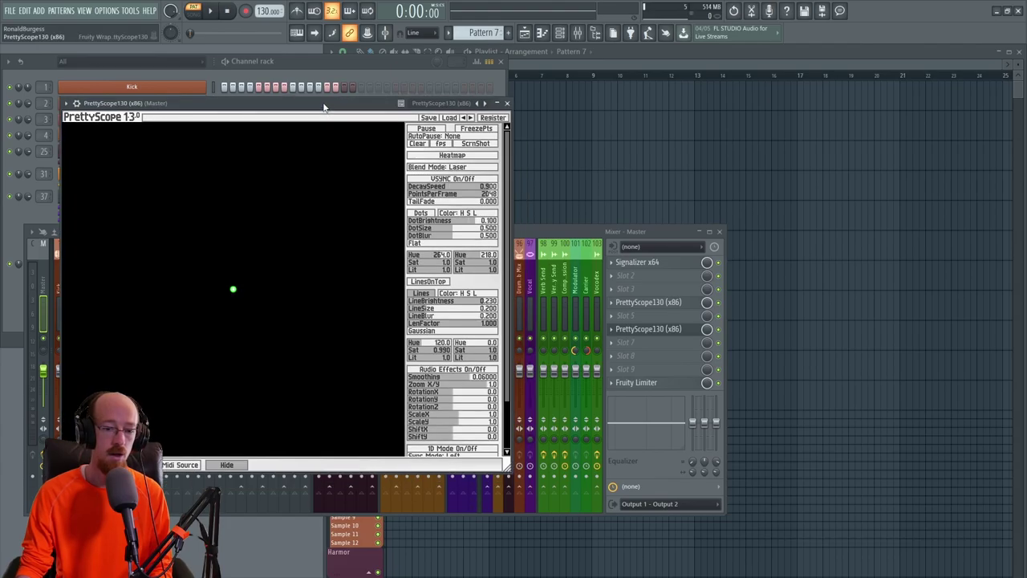
Add ToolChain_VST2_x64 to slot 8 of the master track, place its window beside PrettyScope and enlarge it.
middle_click(681, 331)
type("tool")
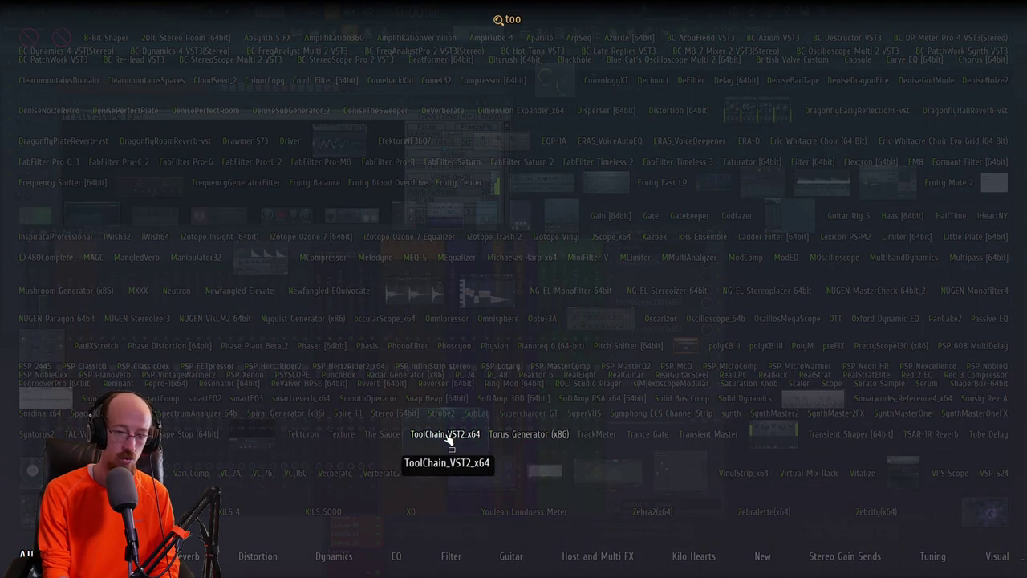
left_click(446, 434)
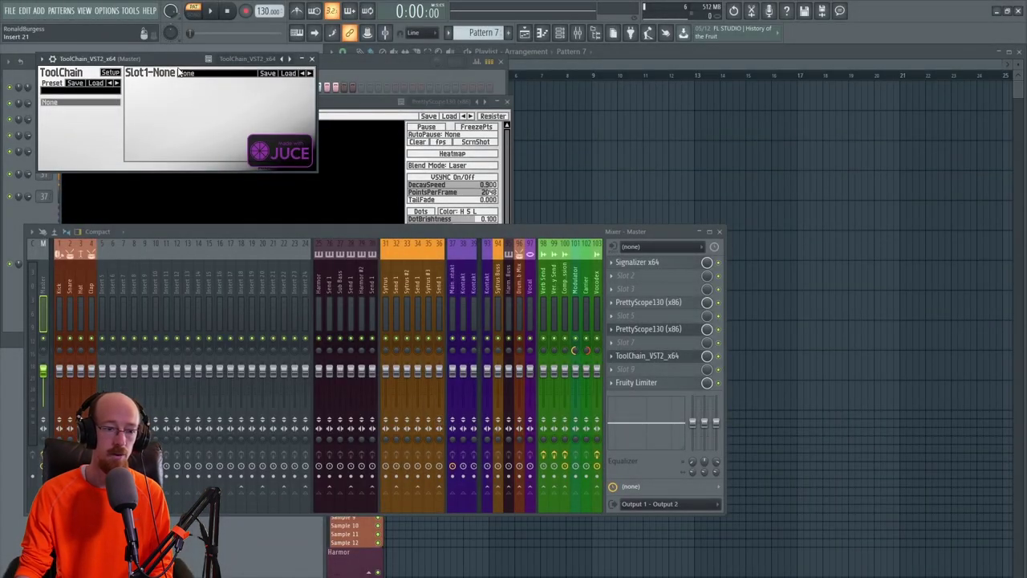
left_click_drag(175, 60, 655, 101)
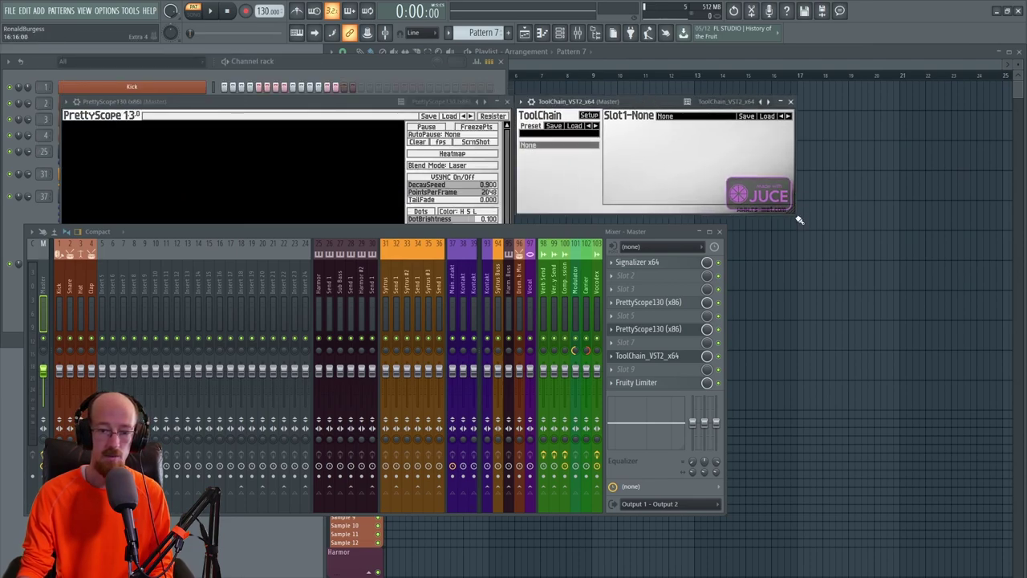
left_click_drag(793, 217, 858, 417)
Load the Scope analyzer into ToolChain's first slot.
left_click(559, 146)
left_click(524, 180)
left_click(526, 194)
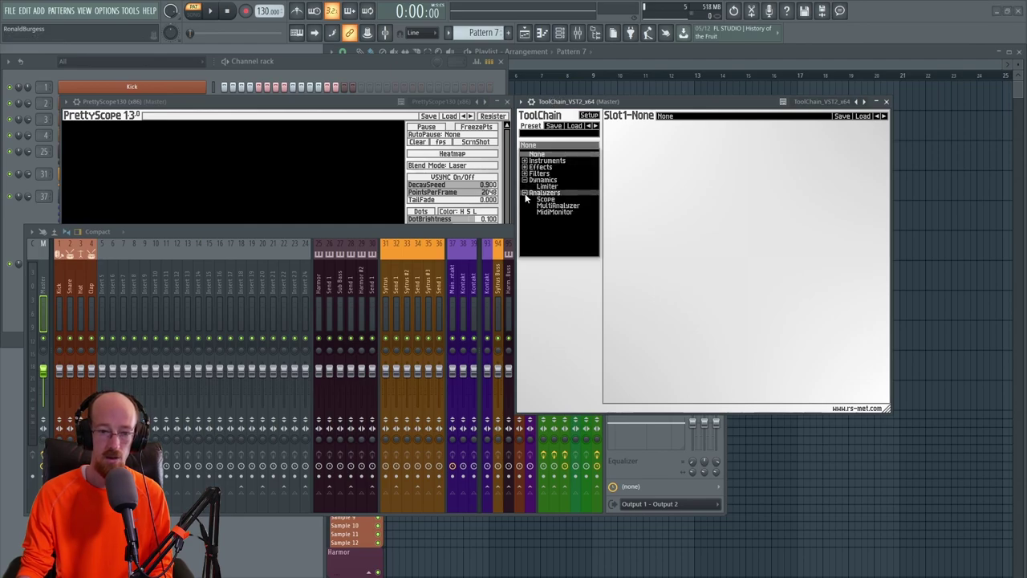
left_click(543, 200)
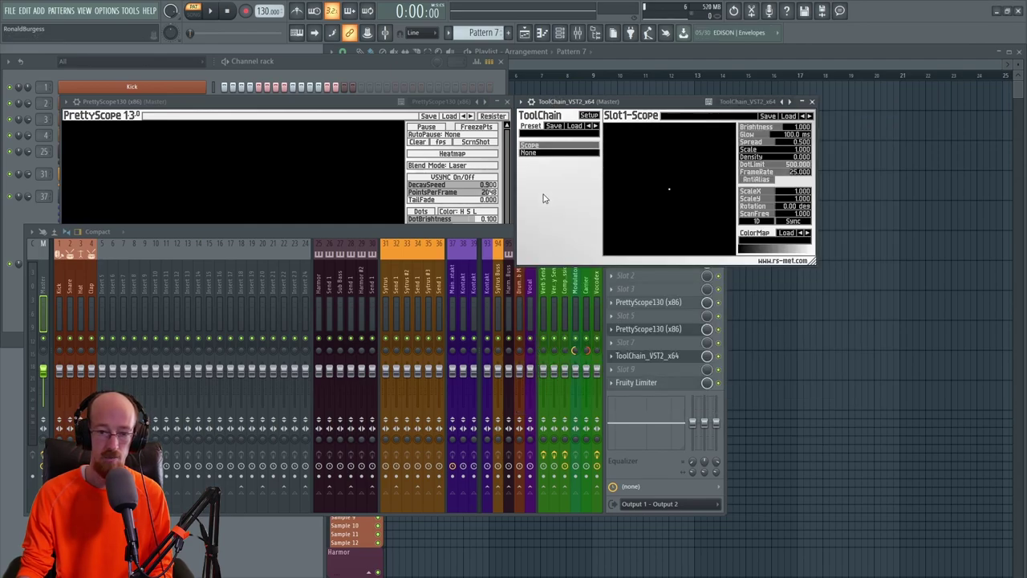
Close the ToolChain window and bring PrettyScope to the front.
left_click(360, 110)
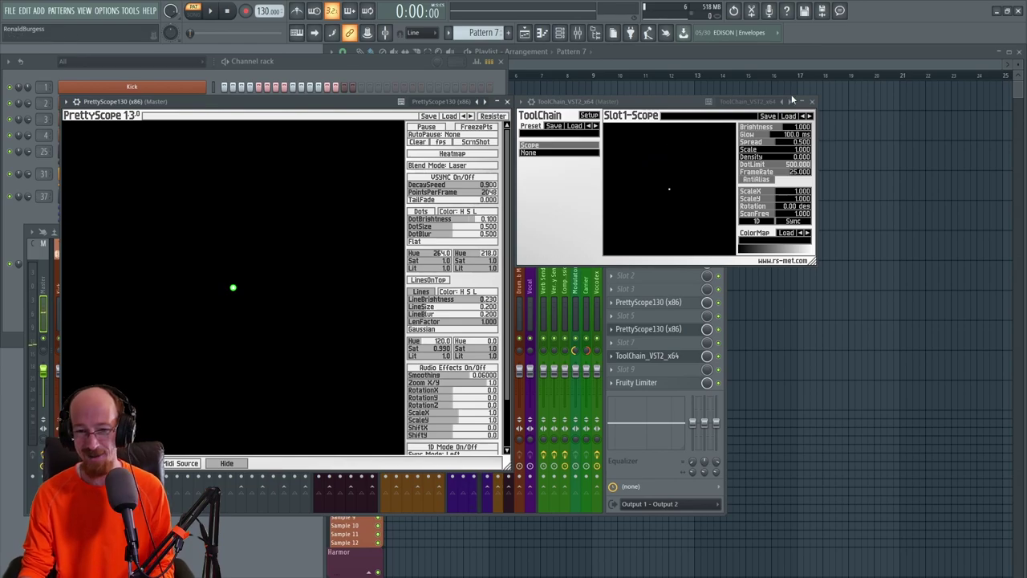
left_click(812, 102)
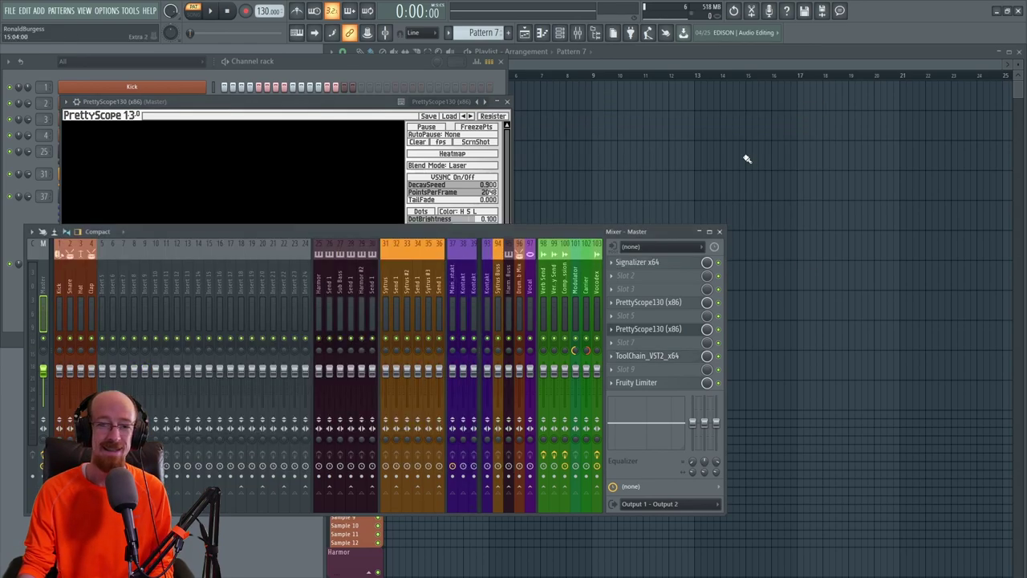
left_click(343, 101)
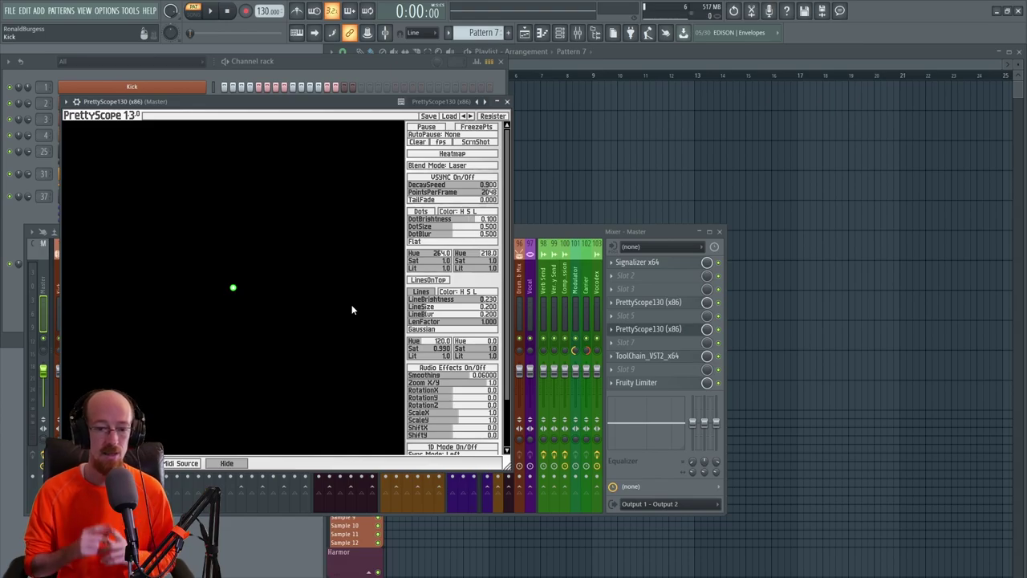
Add Wave Candy to slot 3 of the master track, enlarge its floating display and switch it to Vectorscope mode.
key("F8")
type("wave")
key("Return")
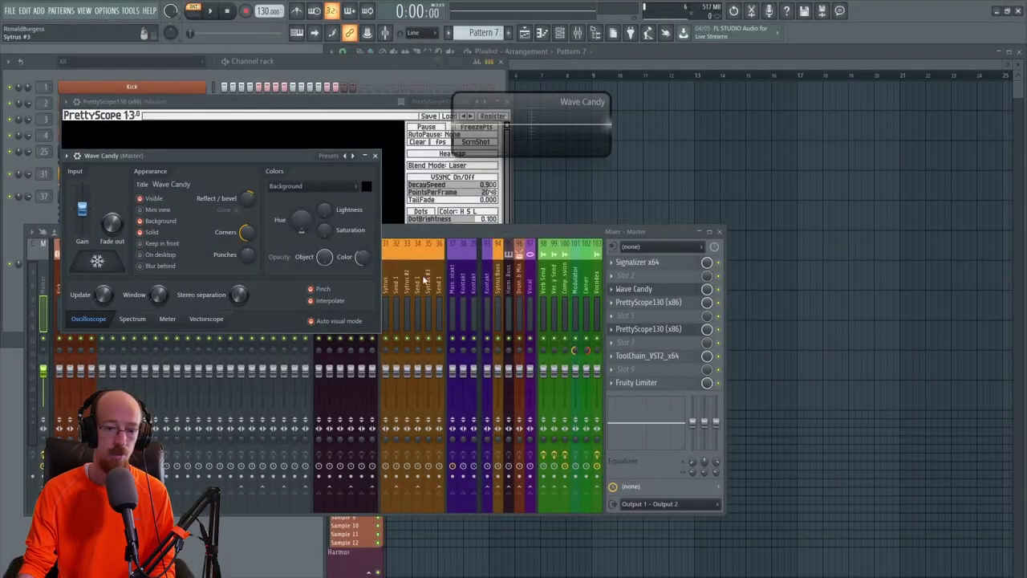
left_click_drag(605, 153, 939, 432)
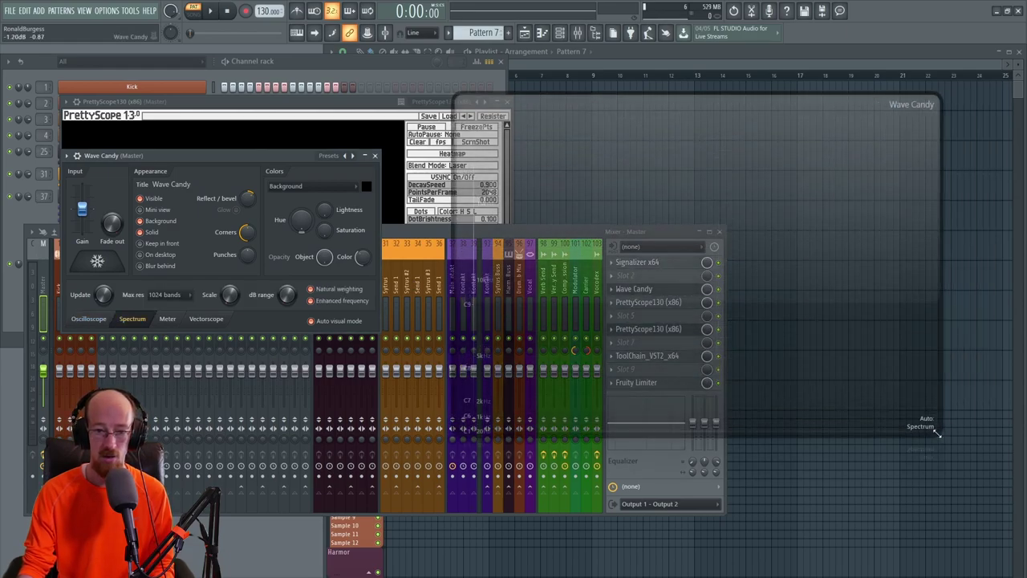
left_click(205, 319)
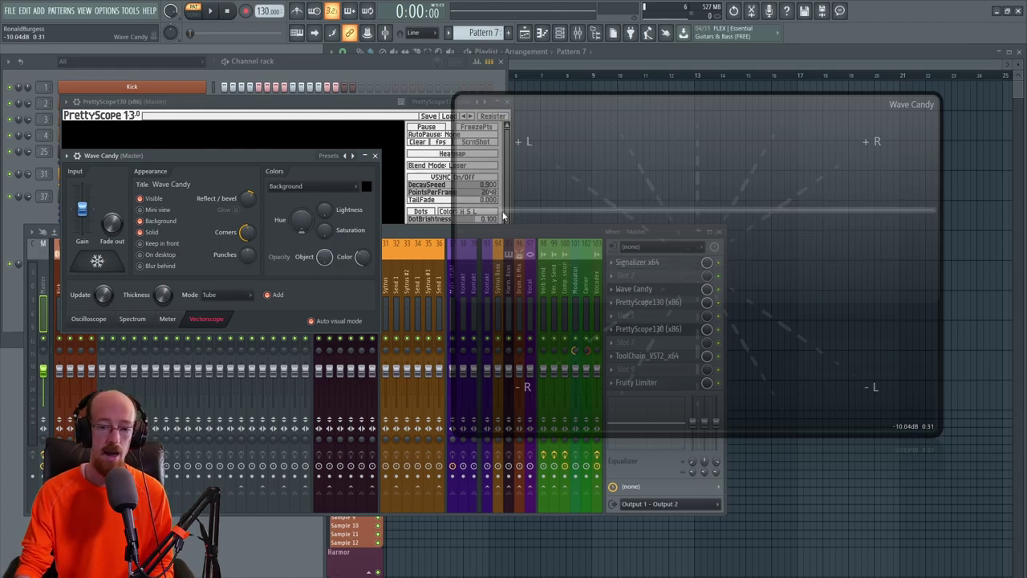
Move Wave Candy's display off the effect slots, view Signalizer's window and close it, and move the display back over the mixer.
left_click_drag(681, 192, 282, 270)
left_click(663, 268)
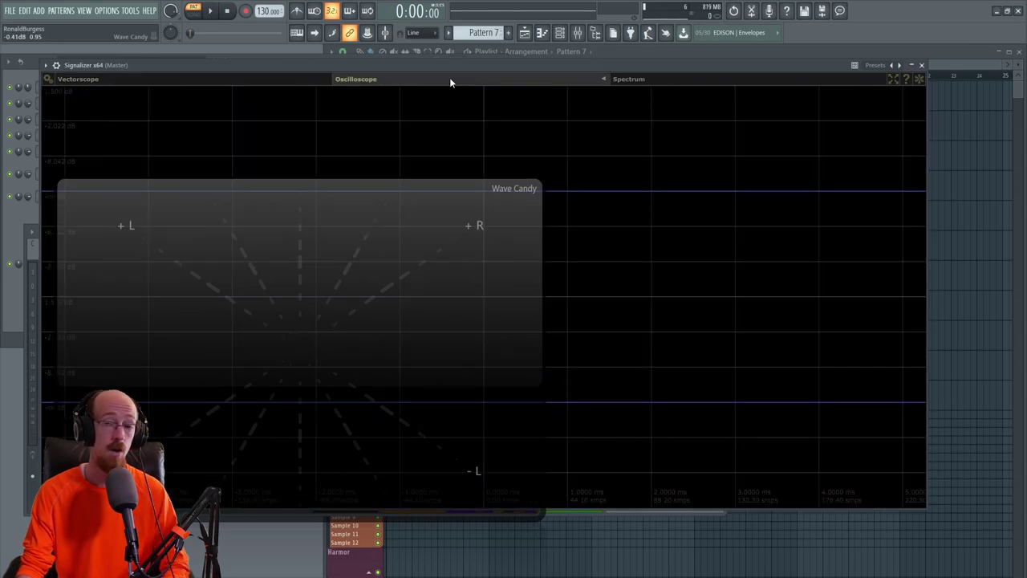
left_click(922, 66)
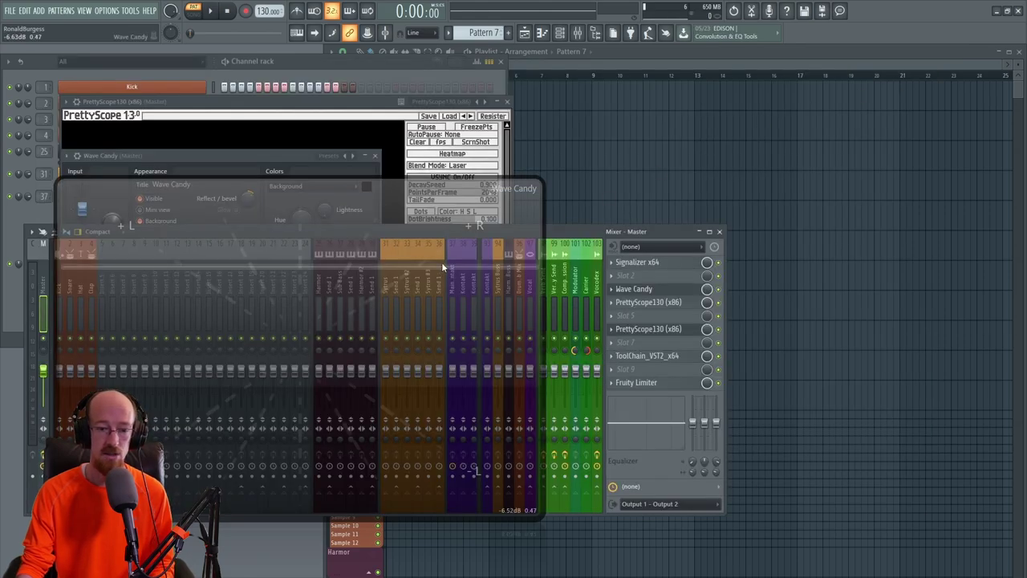
left_click_drag(289, 330, 687, 243)
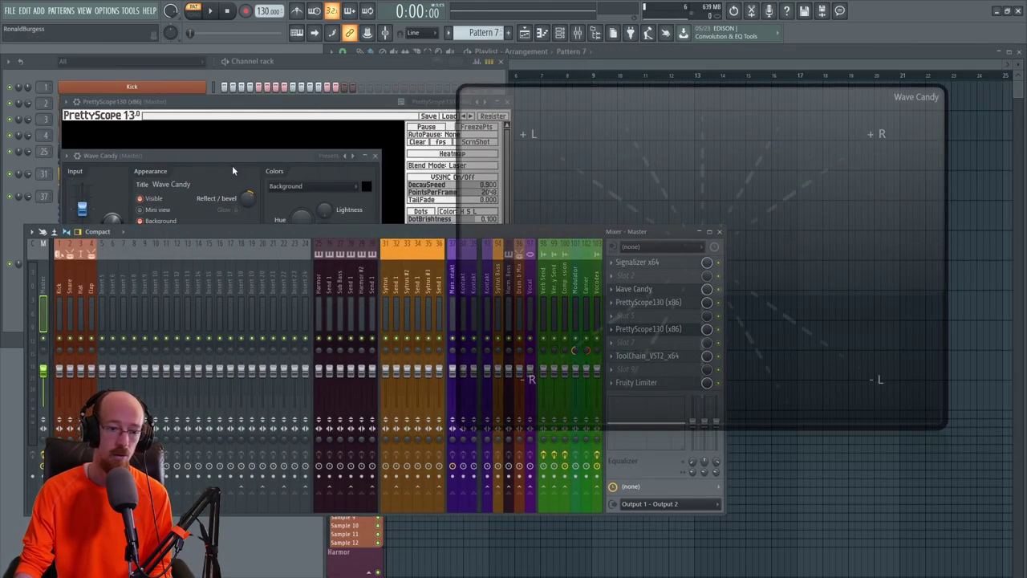
Delete Wave Candy from slot 3 of the master track.
left_click(686, 247)
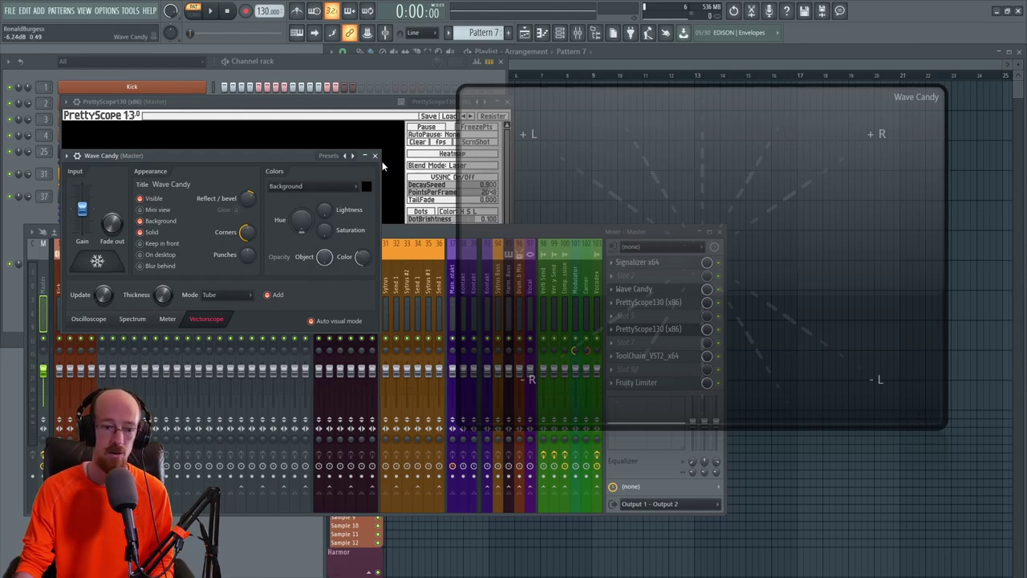
left_click(772, 230)
left_click(611, 289)
left_click(631, 312)
left_click(563, 332)
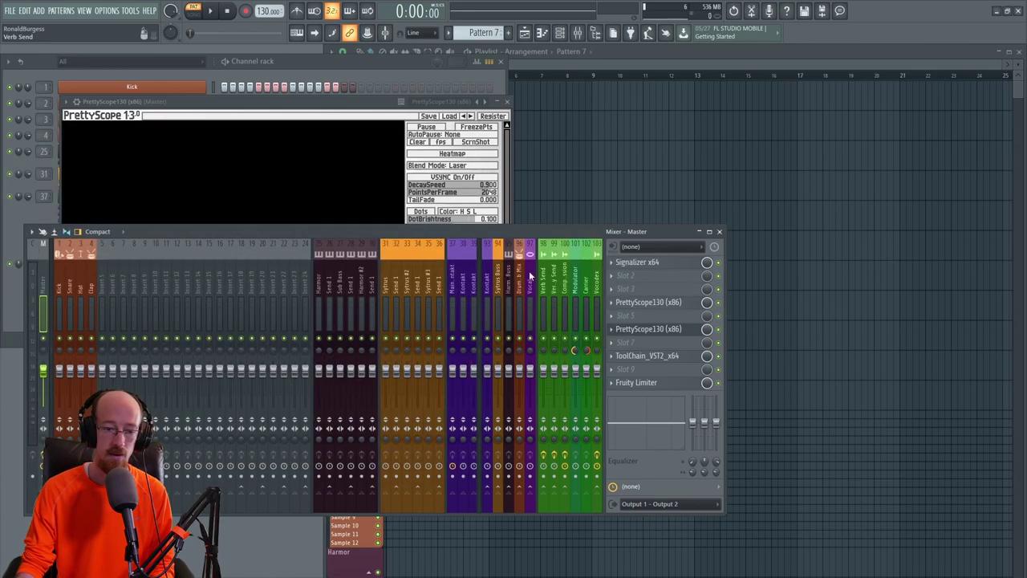
Bring the PrettyScope window to the front and turn on its 1D Mode.
left_click(315, 103)
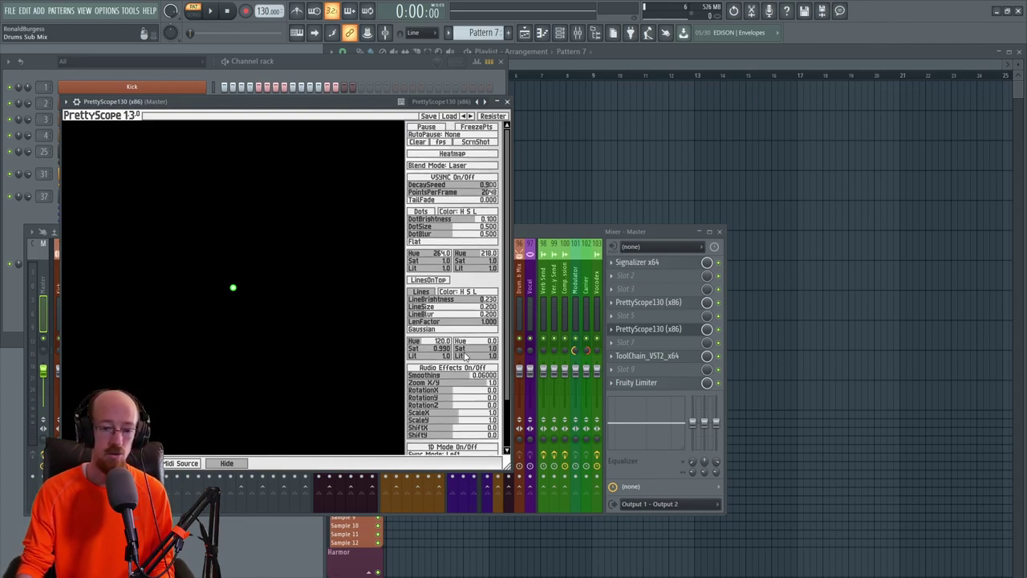
left_click_drag(503, 289, 504, 358)
left_click(456, 391)
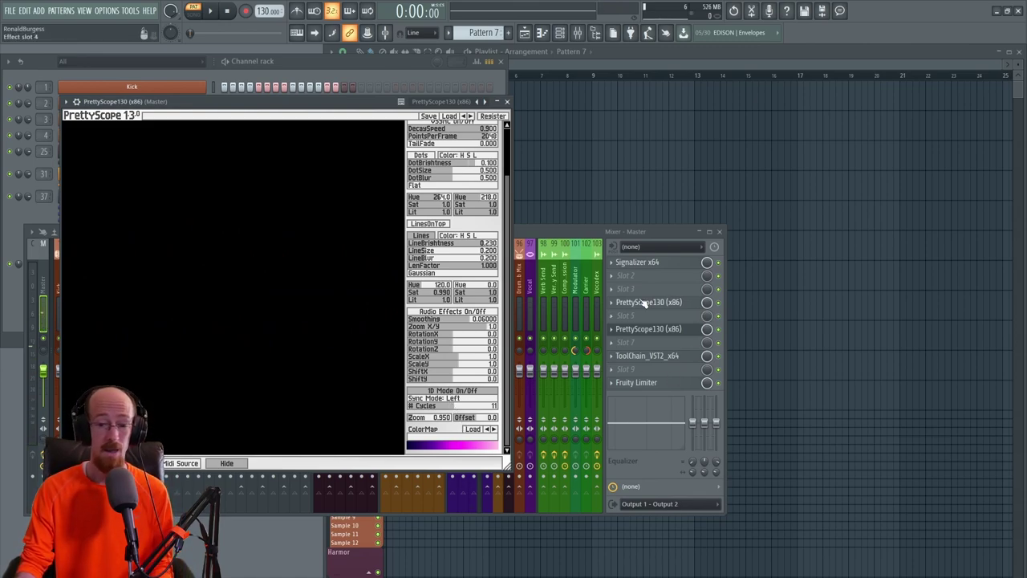
Open ToolChain from the master track and turn on 1D and Sync in its Scope module.
left_click(653, 356)
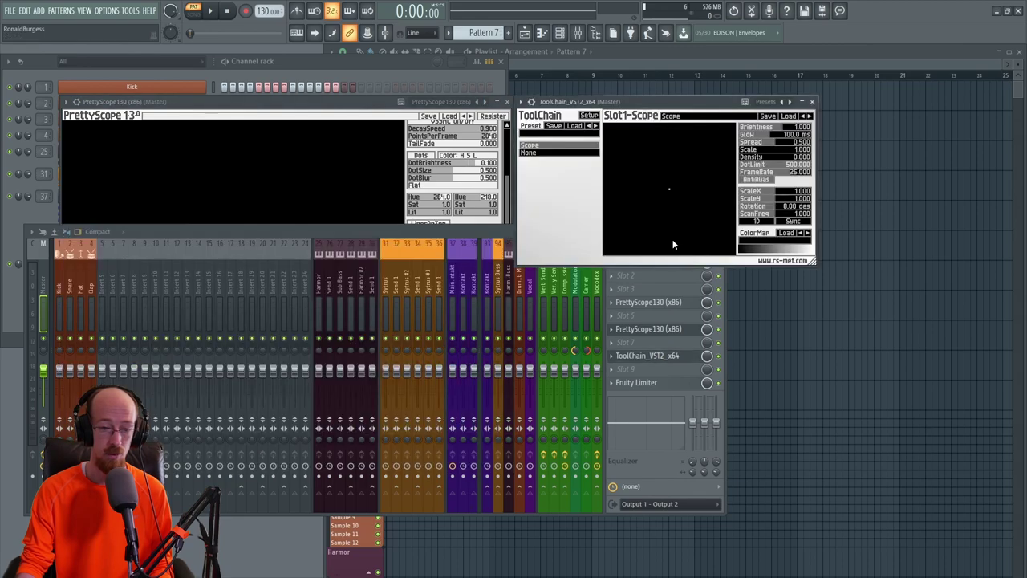
left_click(758, 221)
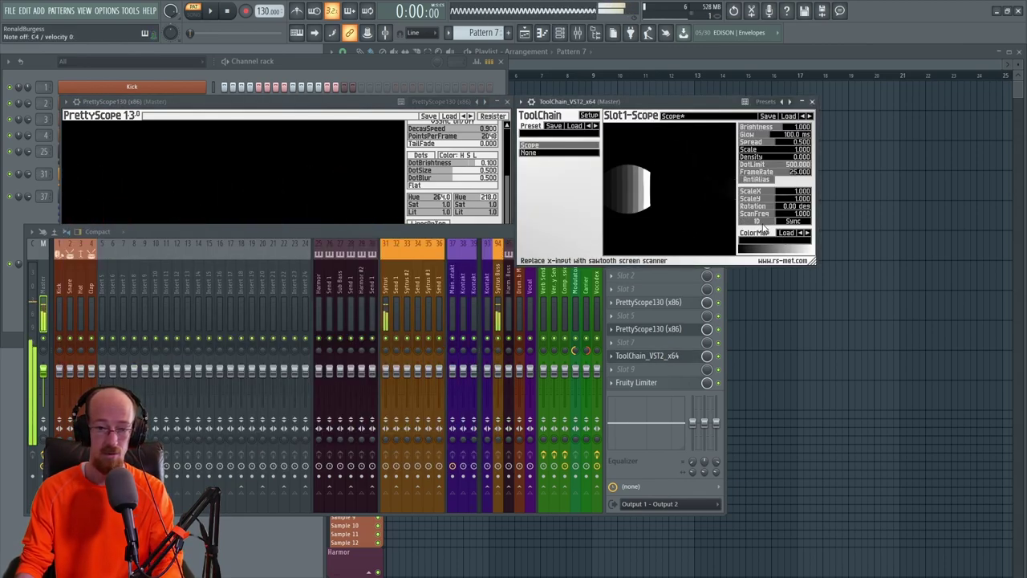
left_click(790, 221)
left_click(792, 221)
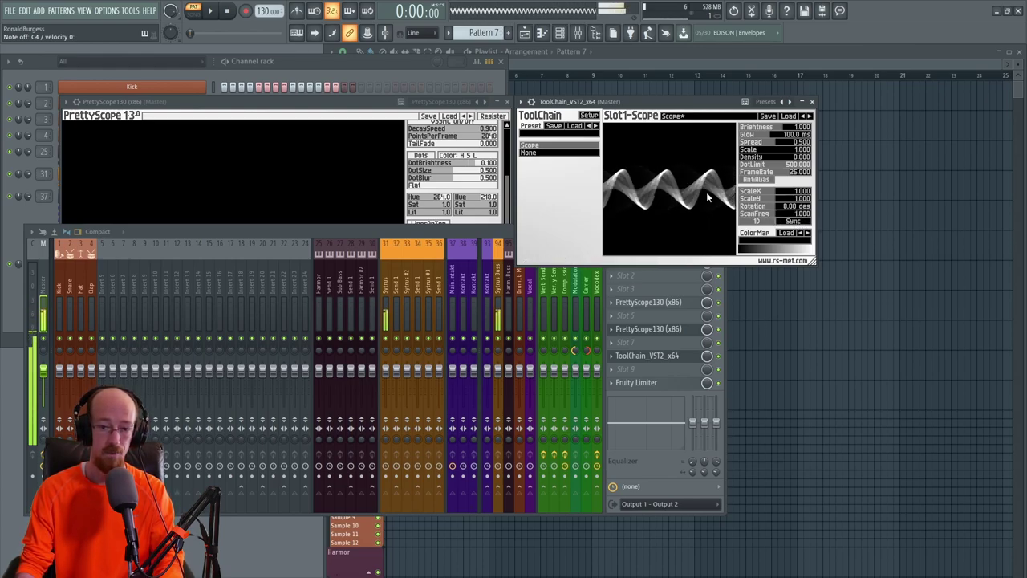
left_click(791, 221)
Bring PrettyScope forward for comparison, and close both the ToolChain and PrettyScope windows.
left_click(401, 185)
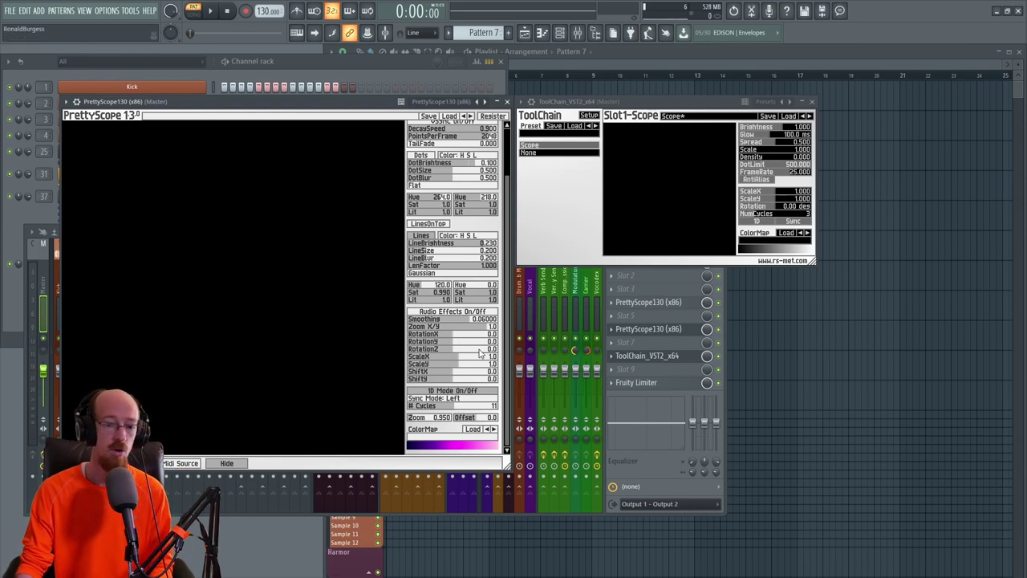
left_click(811, 101)
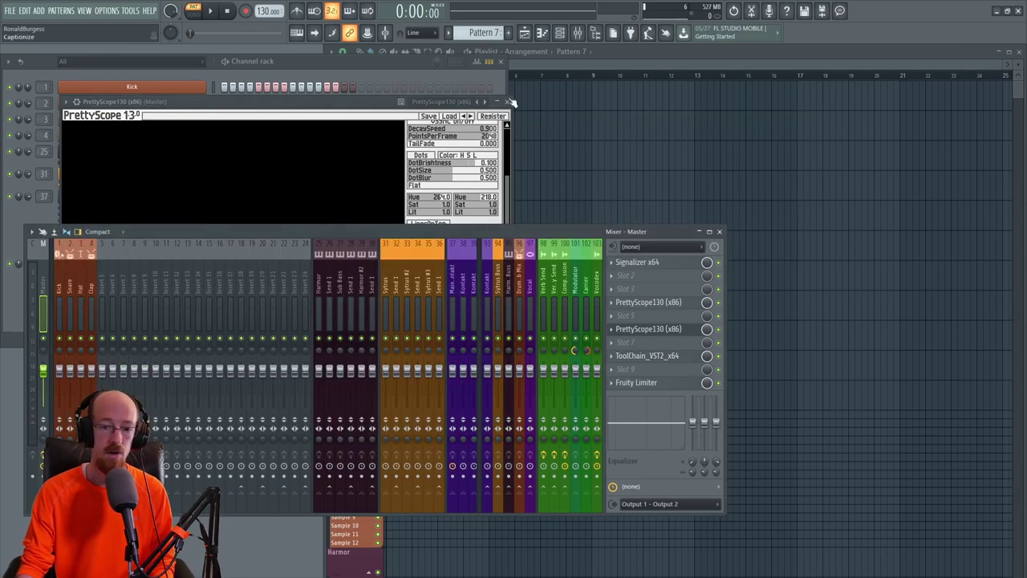
left_click(507, 102)
Switch to the browser's oscilloscope comparison and highlight the Sync entries of Pretty Scope and Blue Cat Oscilloscope Multi.
key("alt+Tab")
left_click(508, 216)
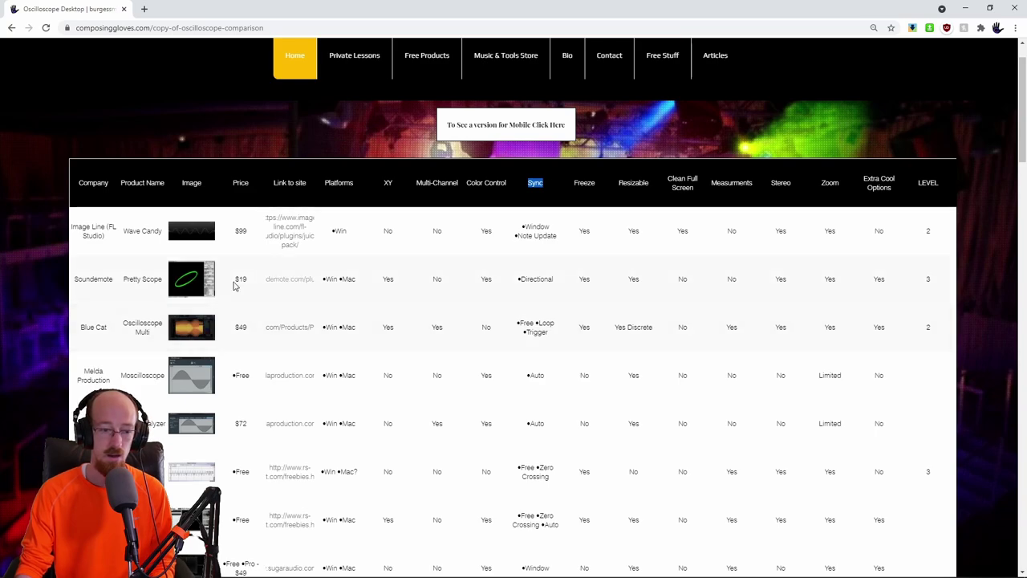
left_click(521, 278)
left_click_drag(520, 278, 559, 281)
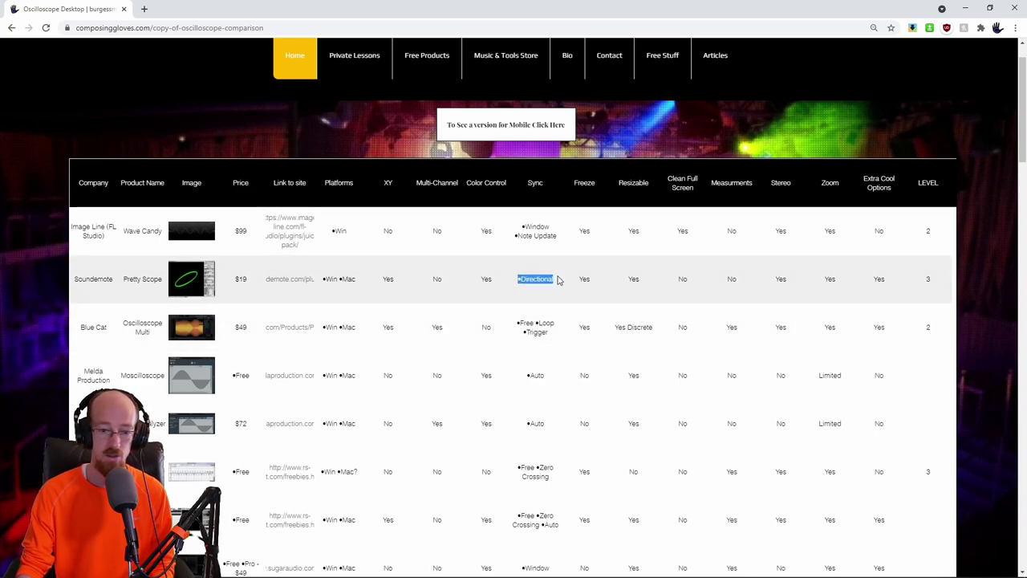
left_click(539, 281)
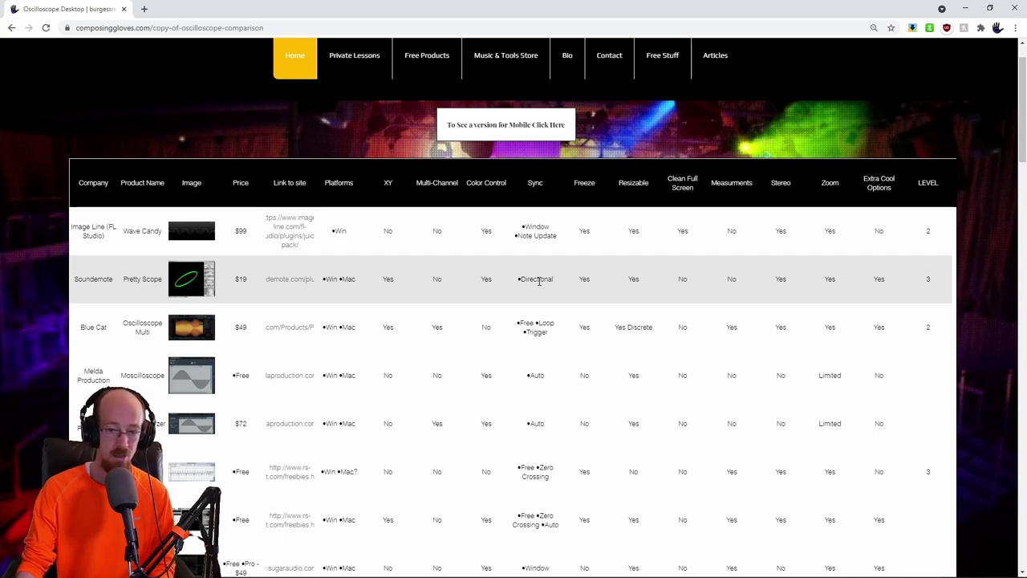
double_click(529, 332)
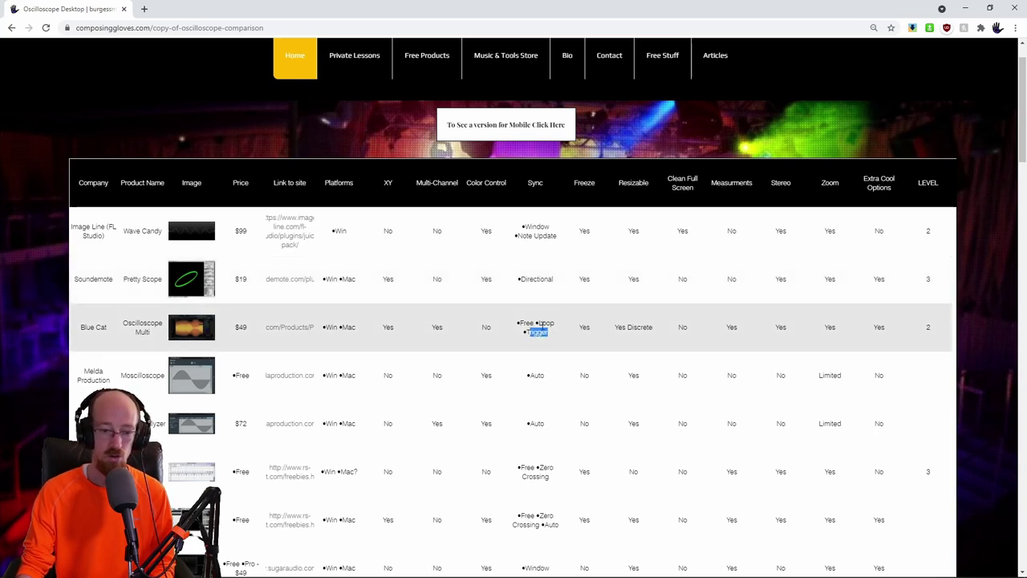
left_click(429, 315)
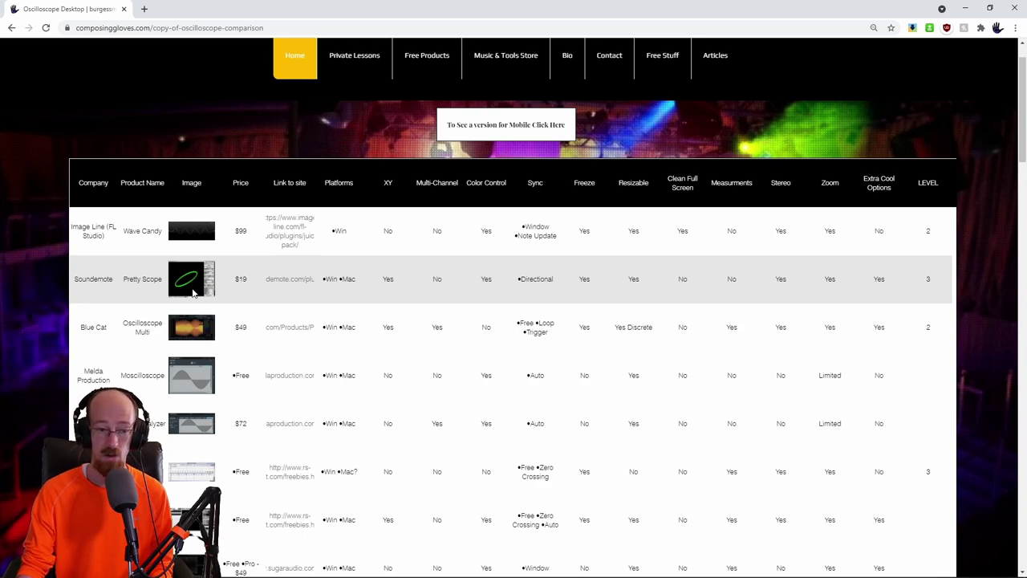
Return to FL Studio, open the PrettyScope in slot 4 of the master track and move its window over the mixer.
key("alt+Tab")
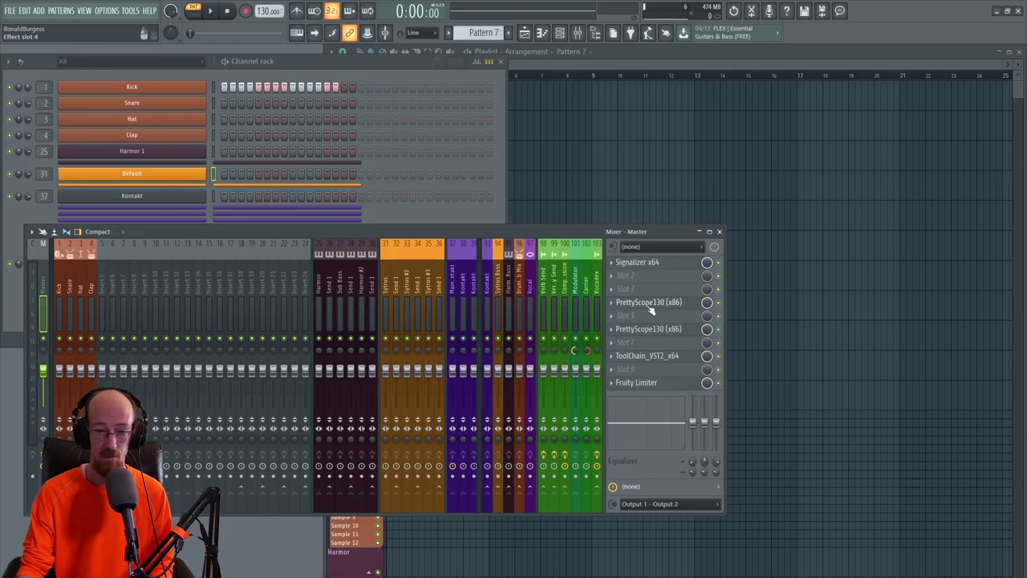
left_click(648, 301)
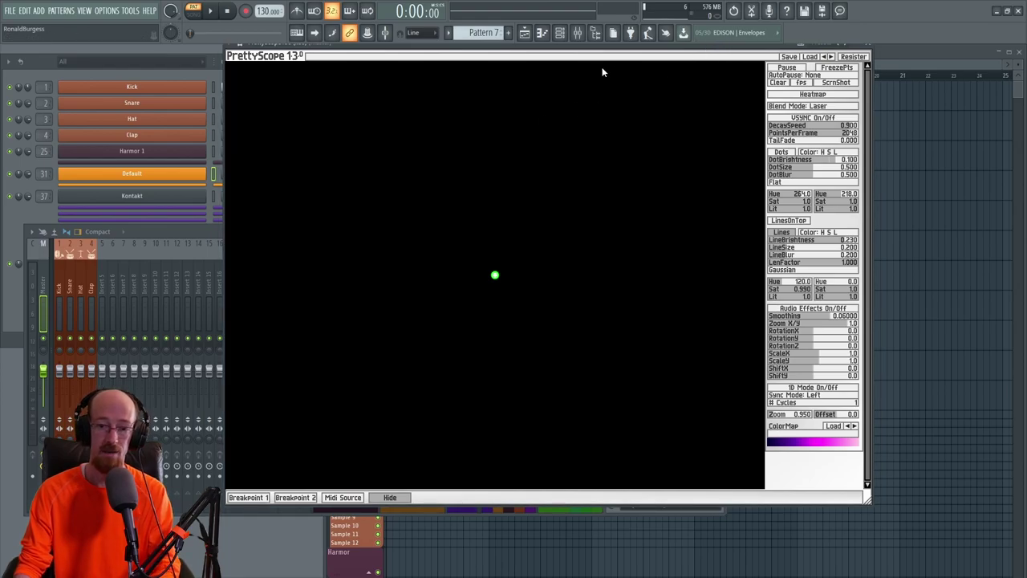
left_click_drag(619, 48, 483, 85)
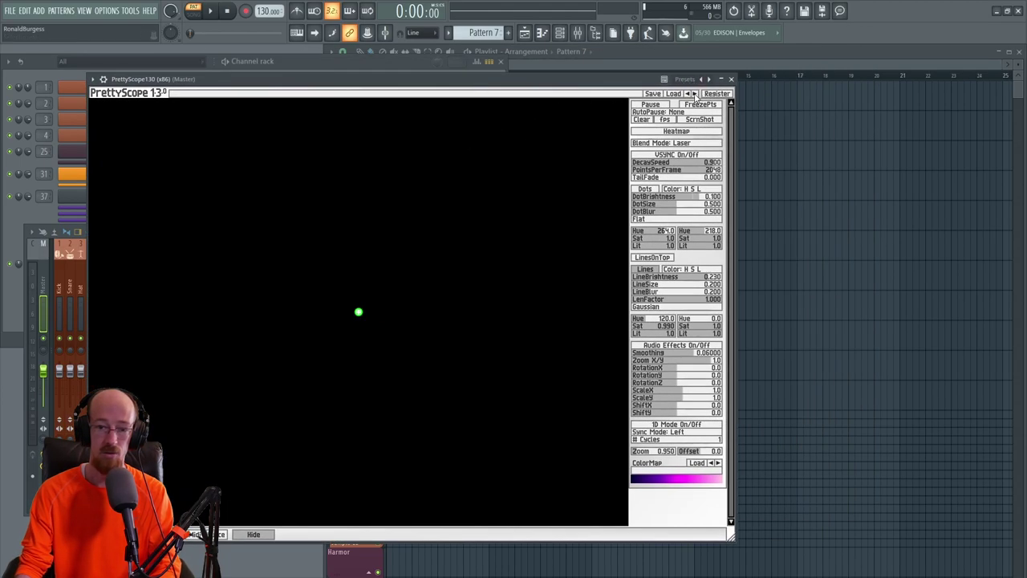
Step PrettyScope forward through its presets from 1D_GlowingRed to AhhMyEyes, and close its window.
left_click(694, 94)
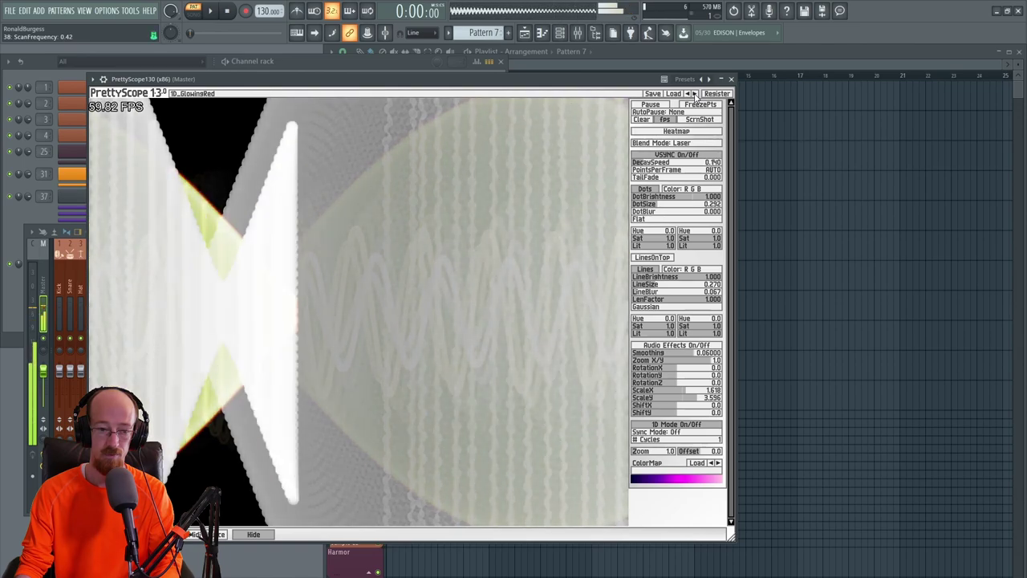
left_click(694, 93)
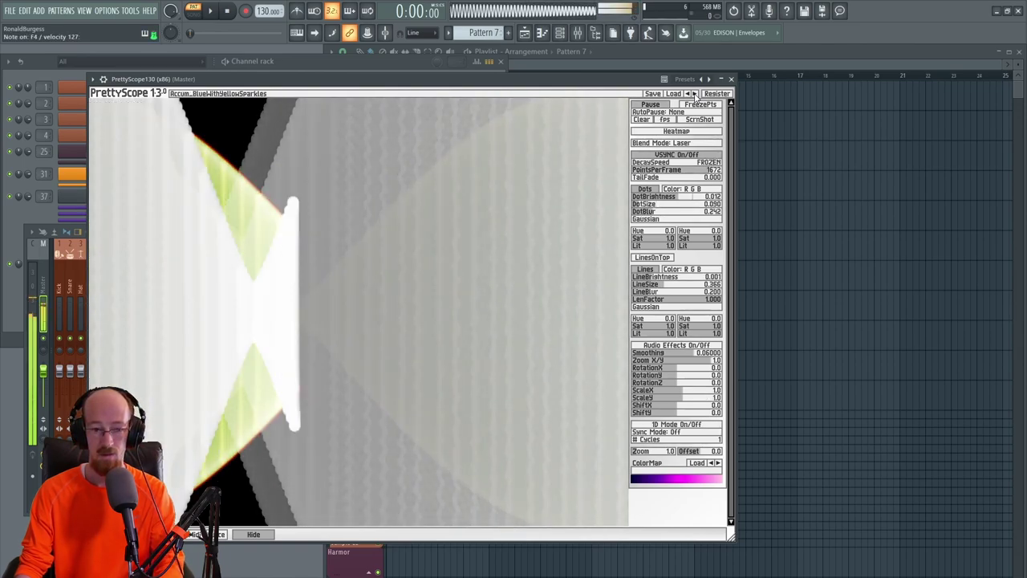
left_click(695, 94)
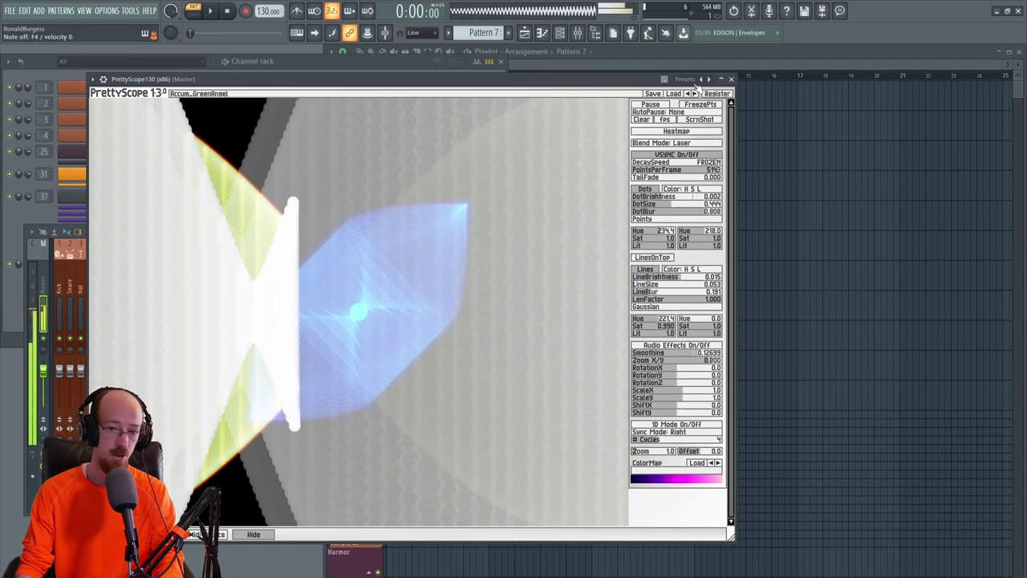
left_click(695, 93)
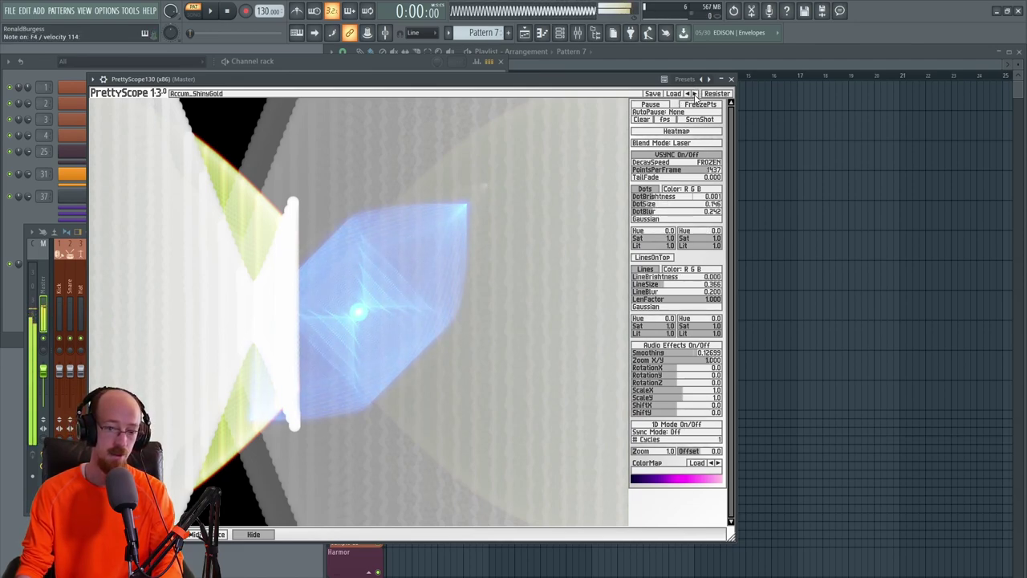
left_click(695, 94)
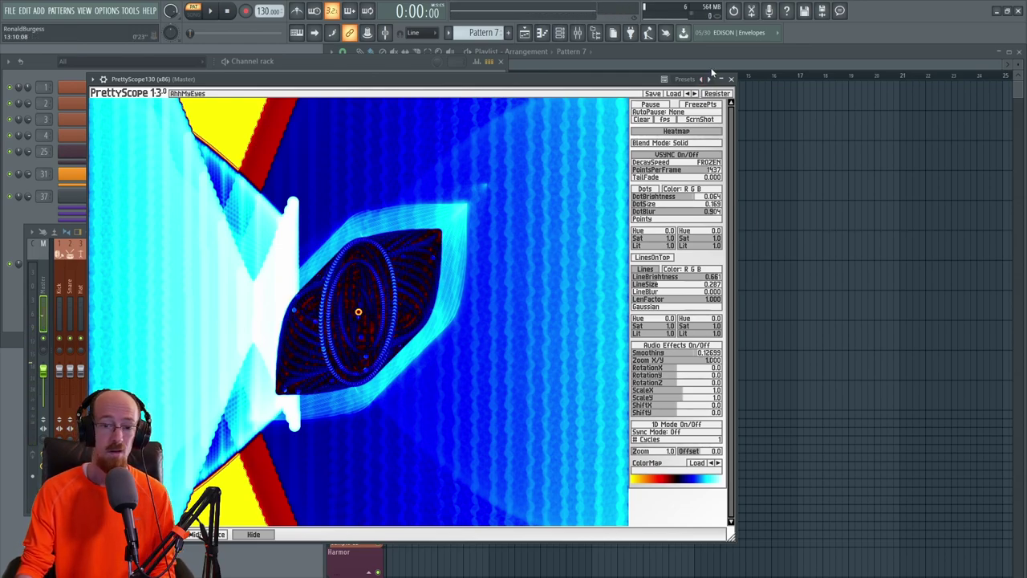
left_click(730, 80)
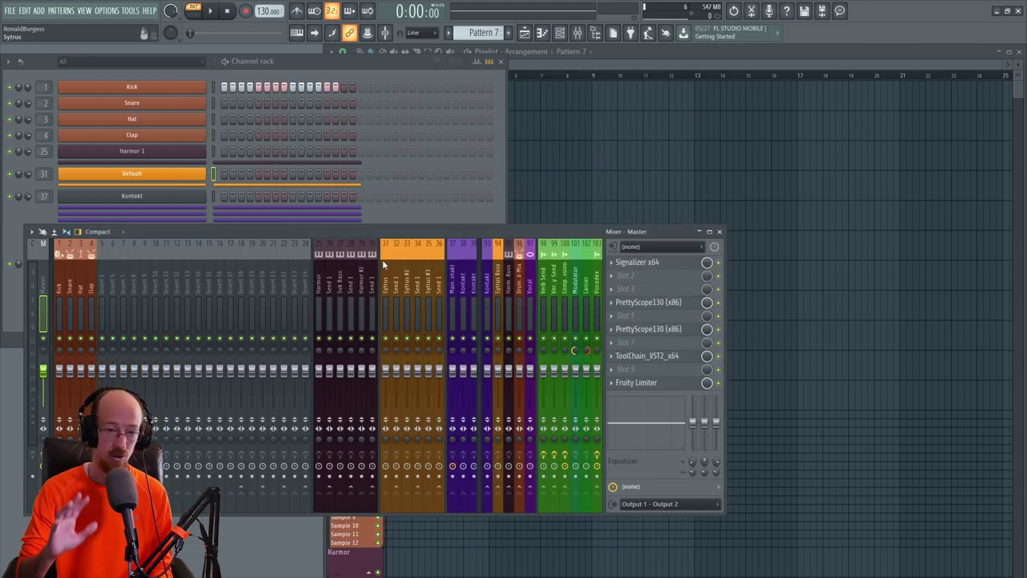
Add Blue Cat's Oscilloscope Multi 2 to slot 2 of the master track and route channel 1 to curve 1 and channel 2 to curve 2.
key("alt+Tab")
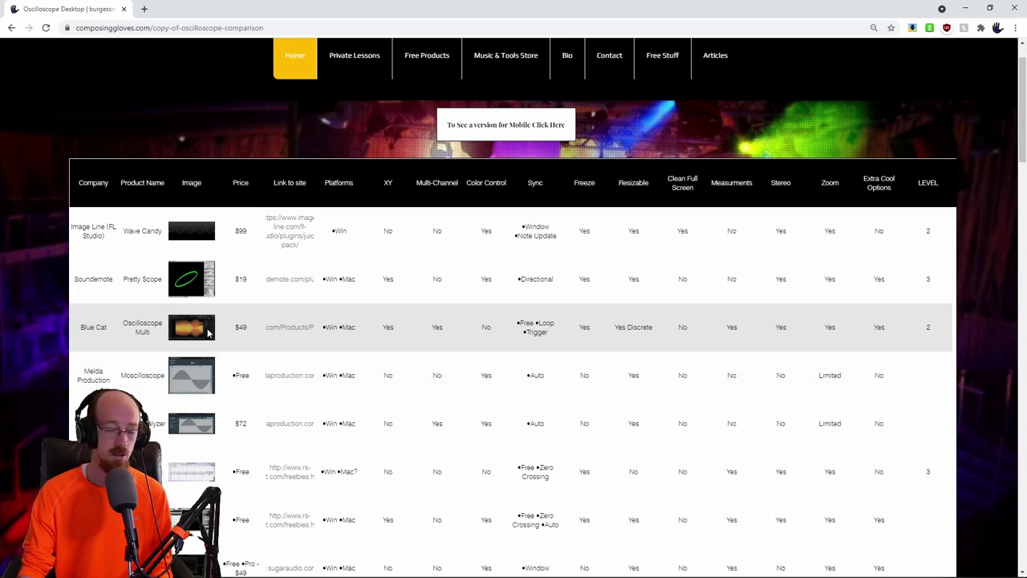
key("alt+Tab")
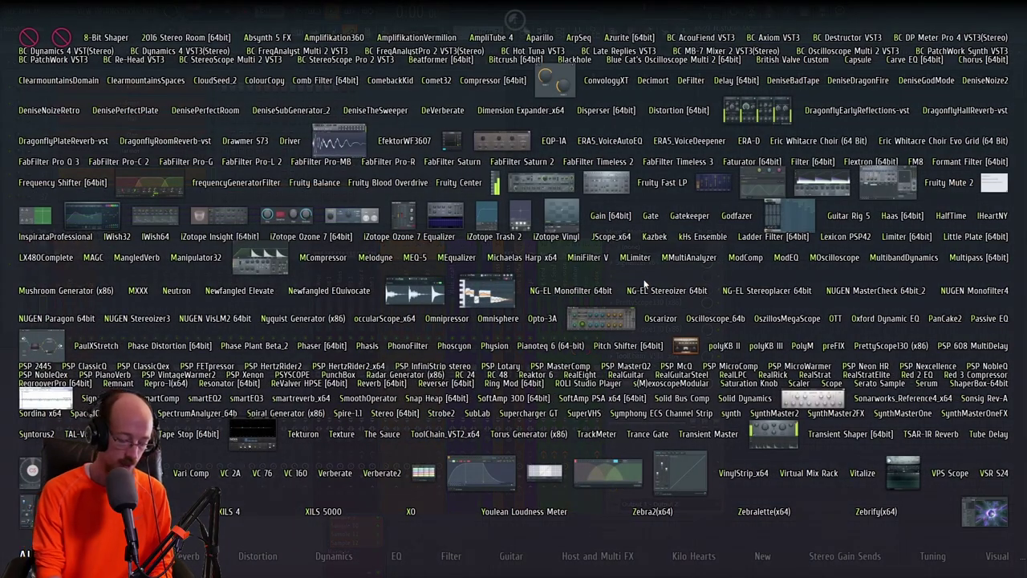
type("multi")
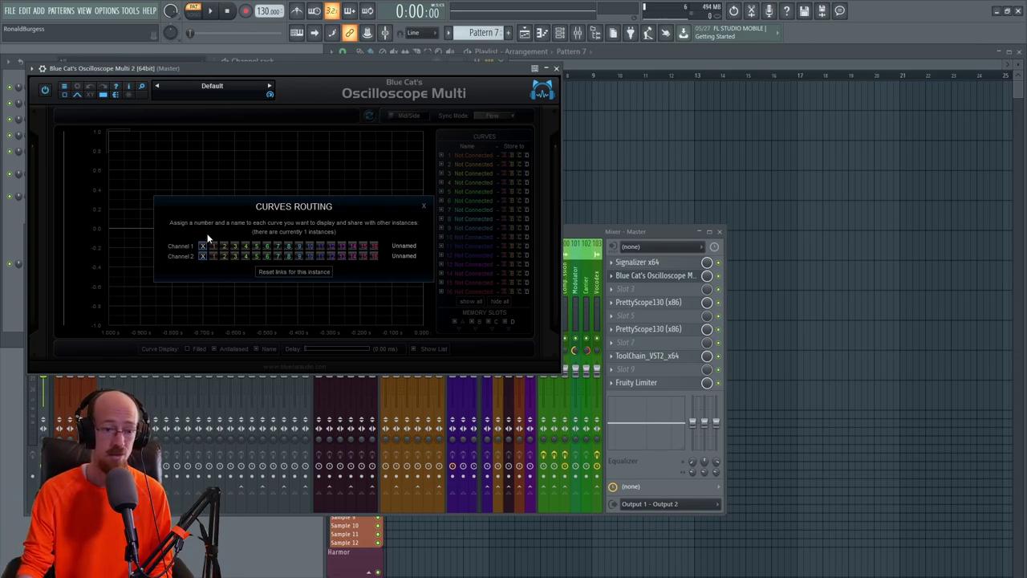
left_click(224, 255)
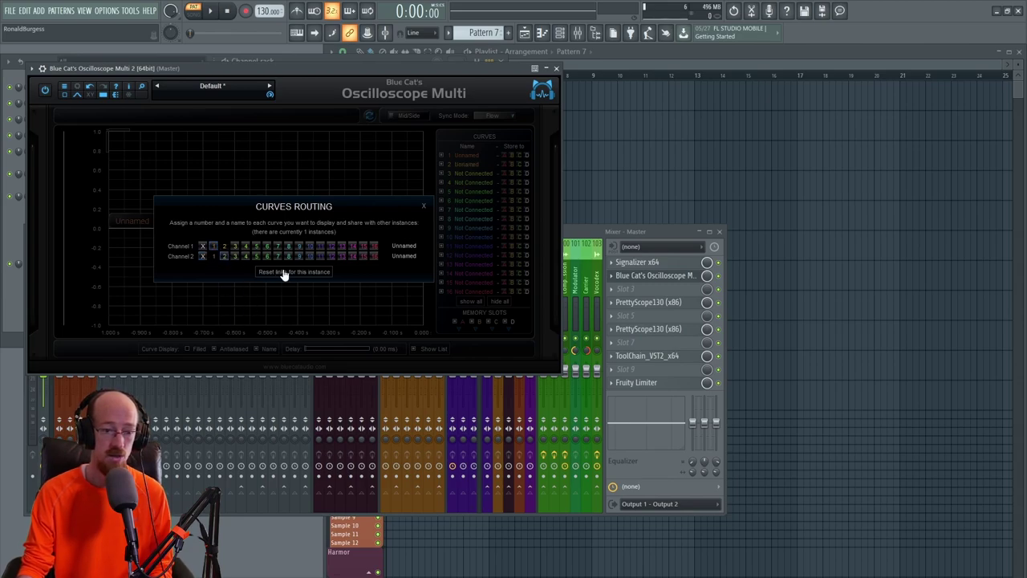
left_click(424, 208)
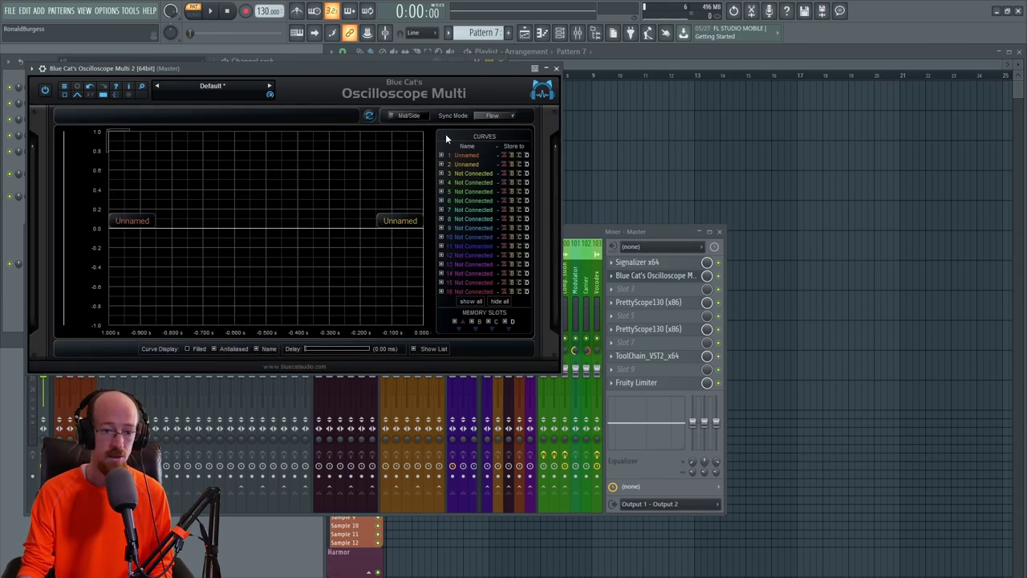
View Oscilloscope Multi's sync mode options and zoomed XY display, and return to the waveform view.
left_click(488, 116)
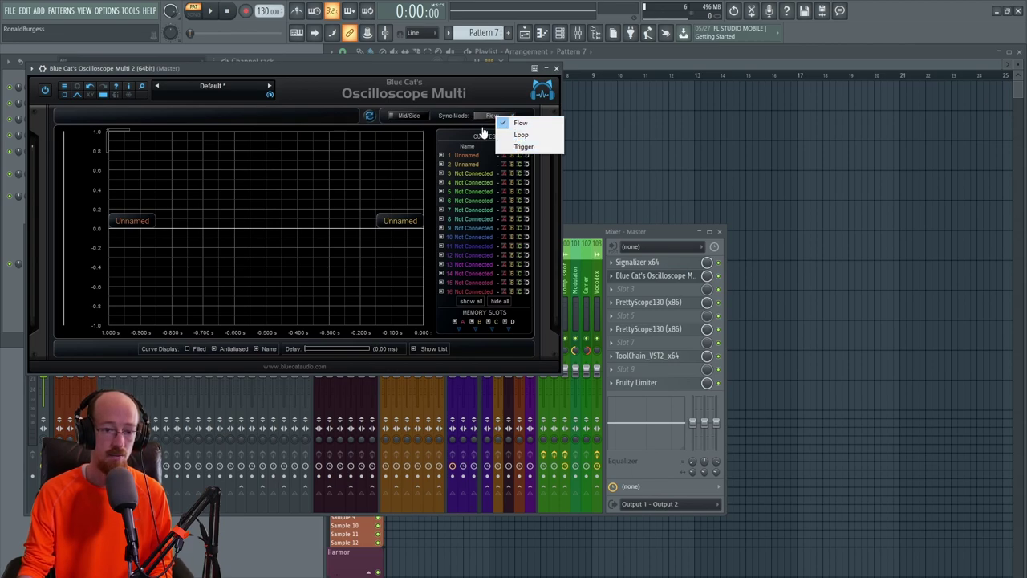
left_click(94, 97)
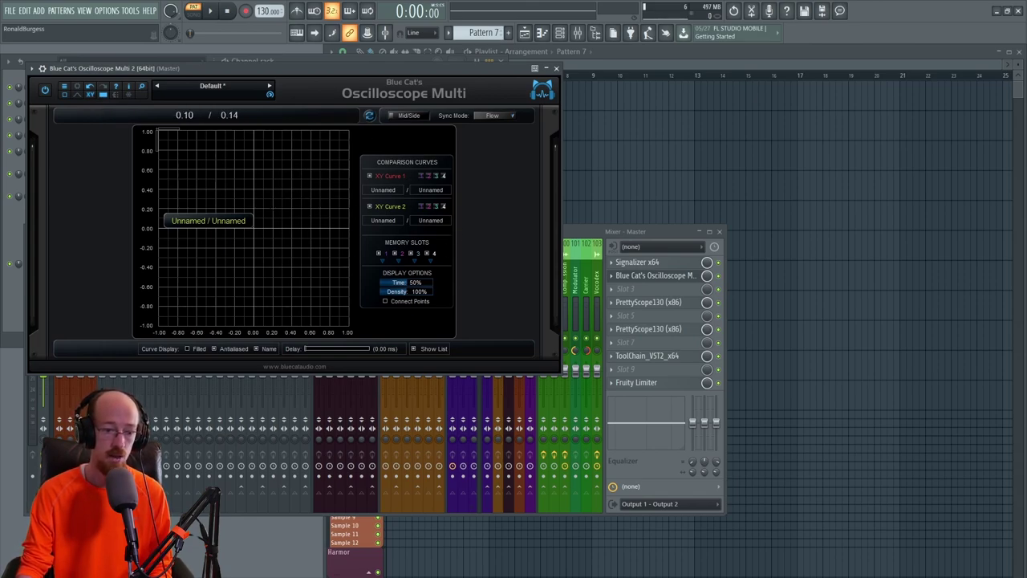
left_click_drag(206, 162, 217, 183)
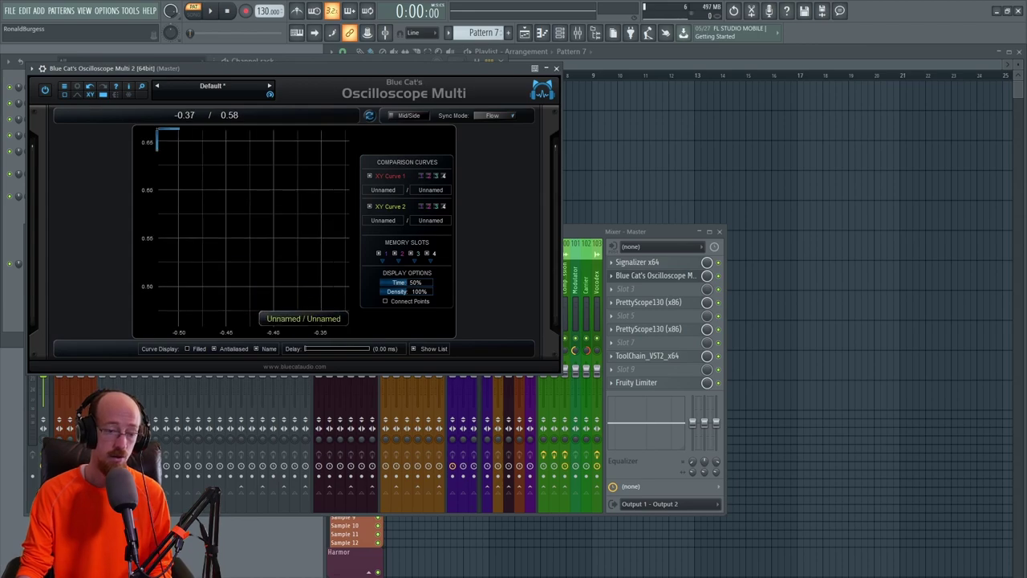
left_click(77, 94)
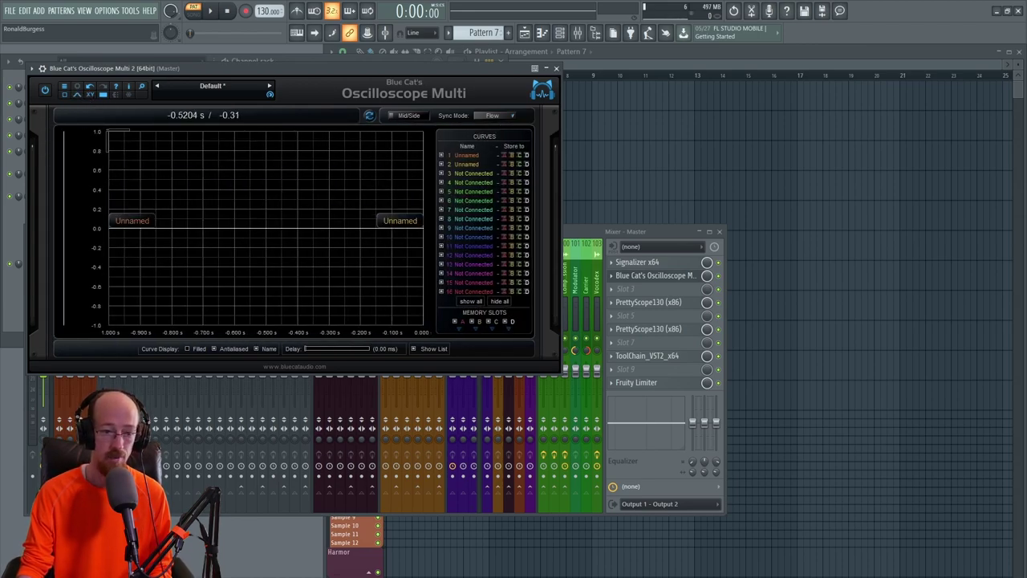
Move the Oscilloscope Multi window slightly lower and toggle playback to test its waveform display.
left_click_drag(316, 68, 319, 85)
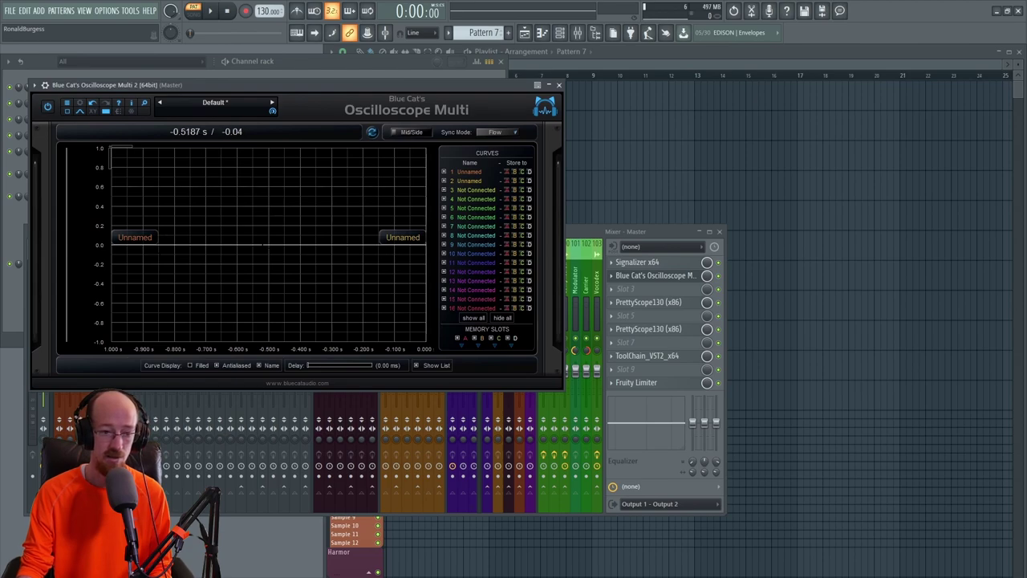
key("space")
key("space")
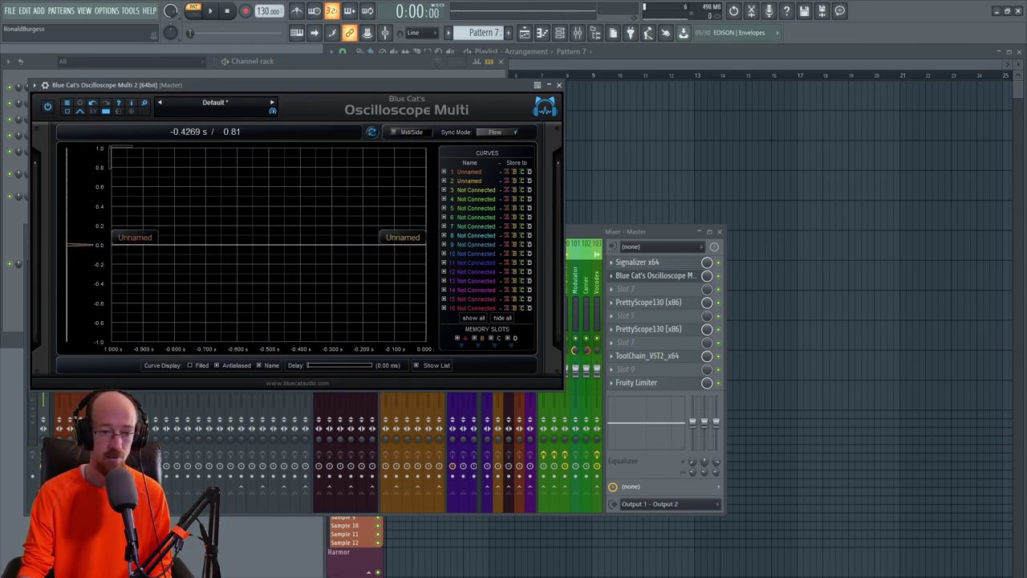
key("space")
key("space")
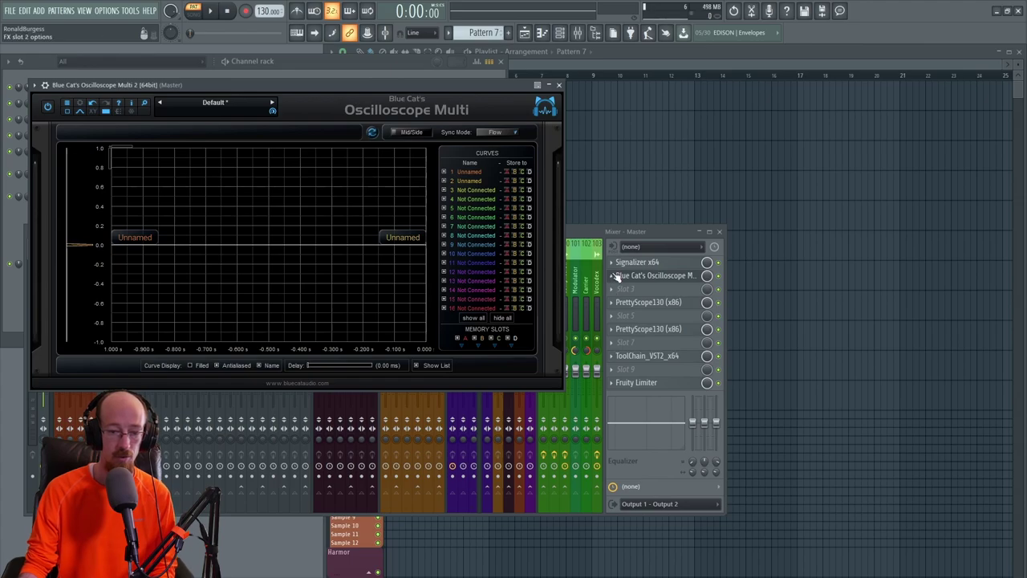
Add a second instance of Blue Cat's Oscilloscope Multi 2 to slot 2 of the Clap mixer track.
left_click(141, 401)
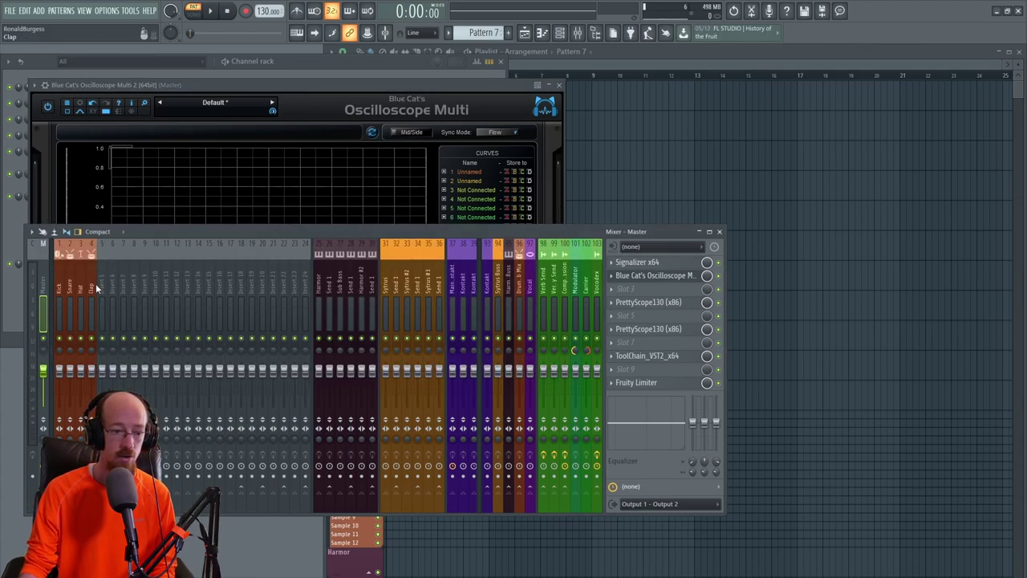
left_click(91, 285)
key("alt+p")
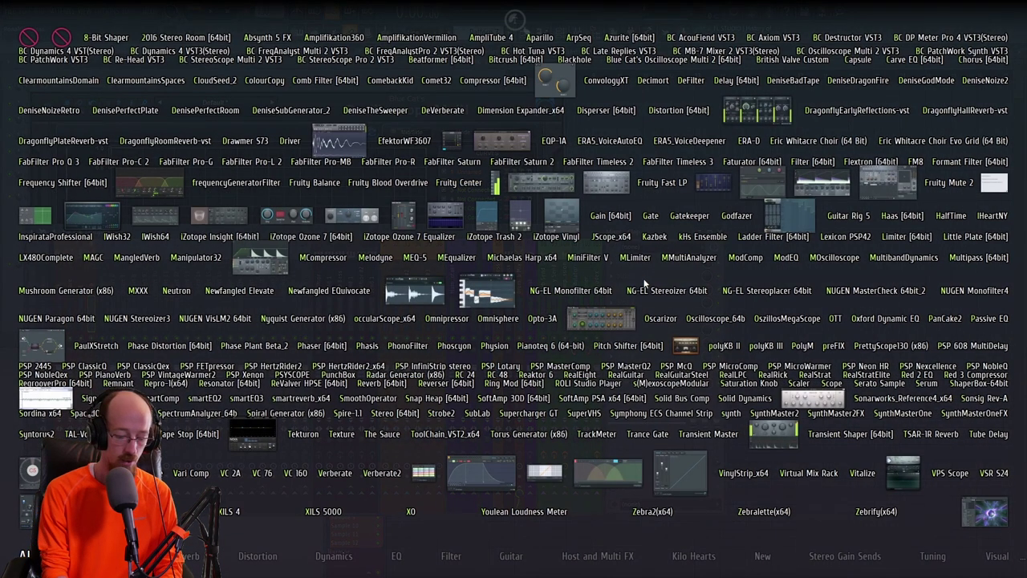
type("bu")
key("BackSpace")
key("BackSpace")
type("mulit")
key("BackSpace")
key("BackSpace")
key("BackSpace")
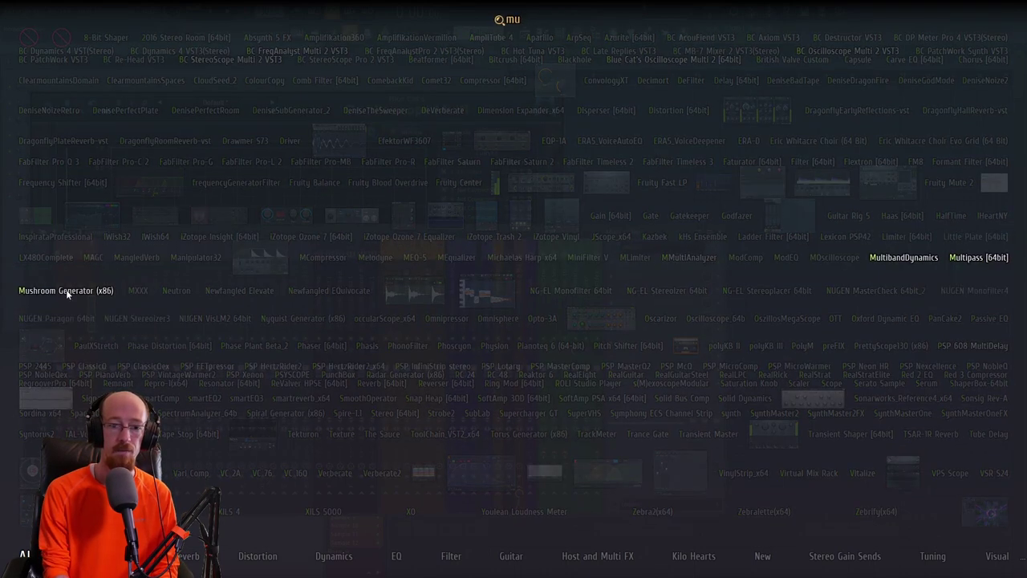
type("lti")
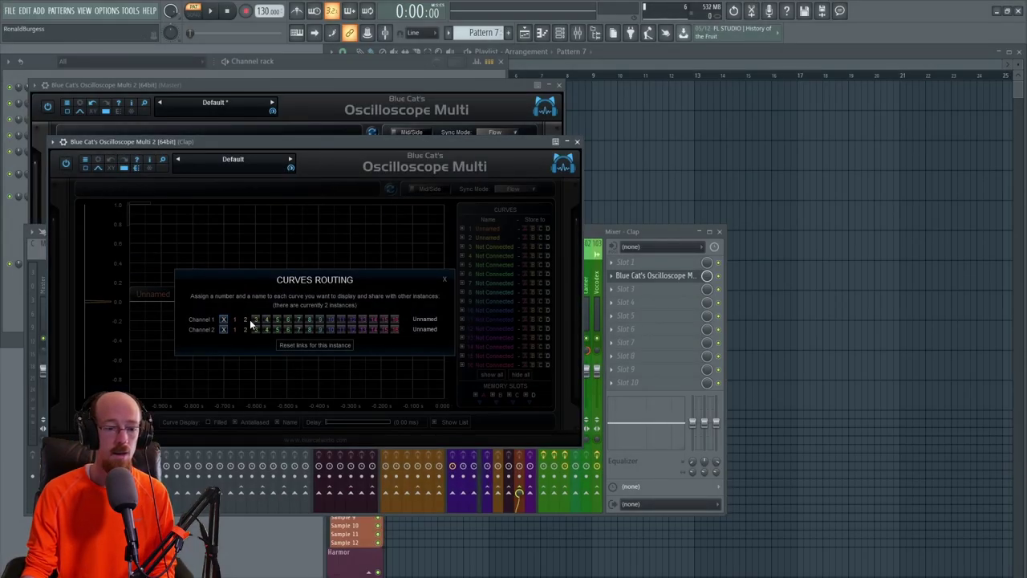
Route the Clap instance's channel 1 to curve 3 and channel 2 to curve 4, and test the display with a short playback.
left_click(255, 319)
left_click(266, 329)
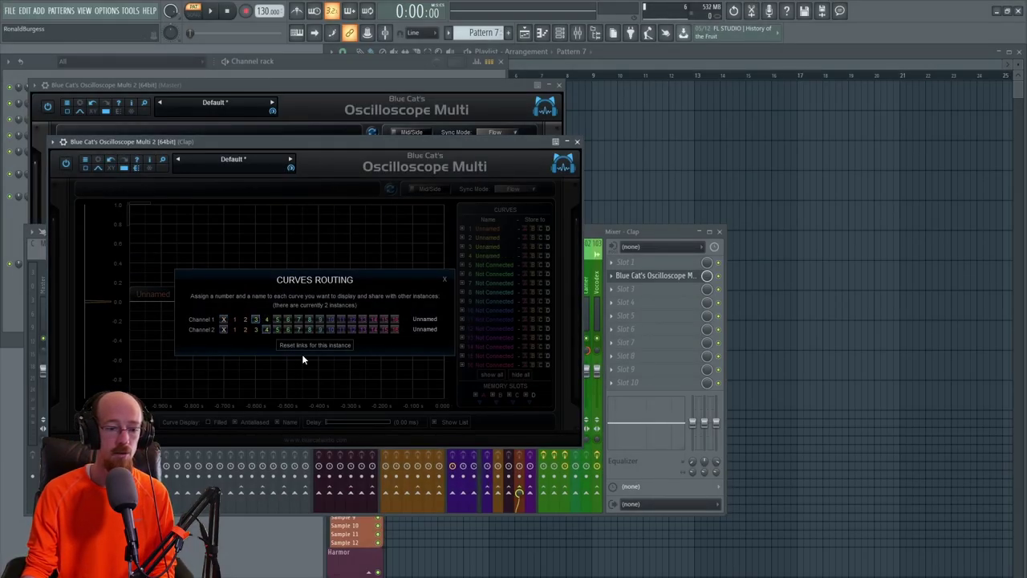
left_click(445, 280)
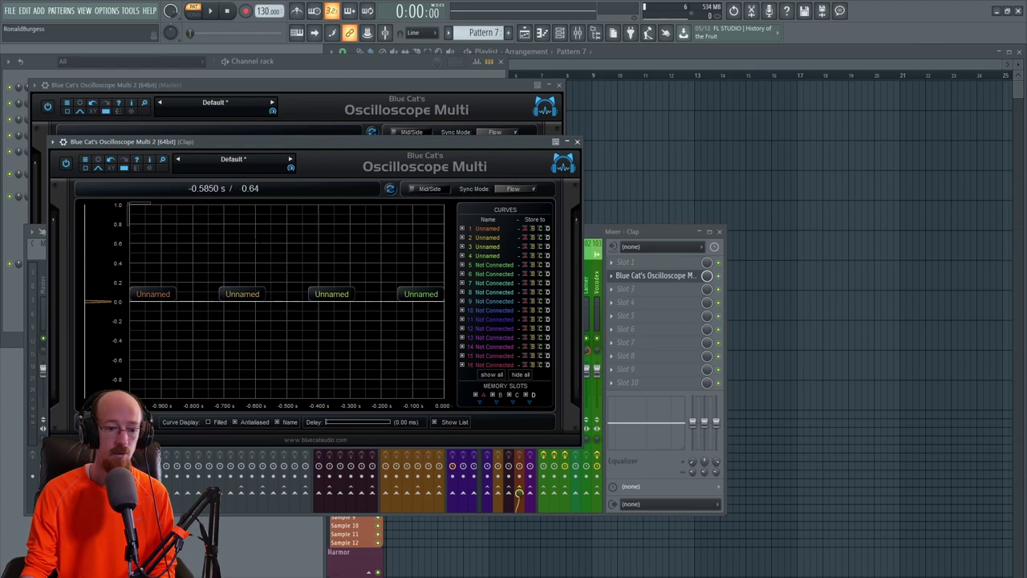
left_click_drag(245, 142, 376, 127)
left_click(210, 11)
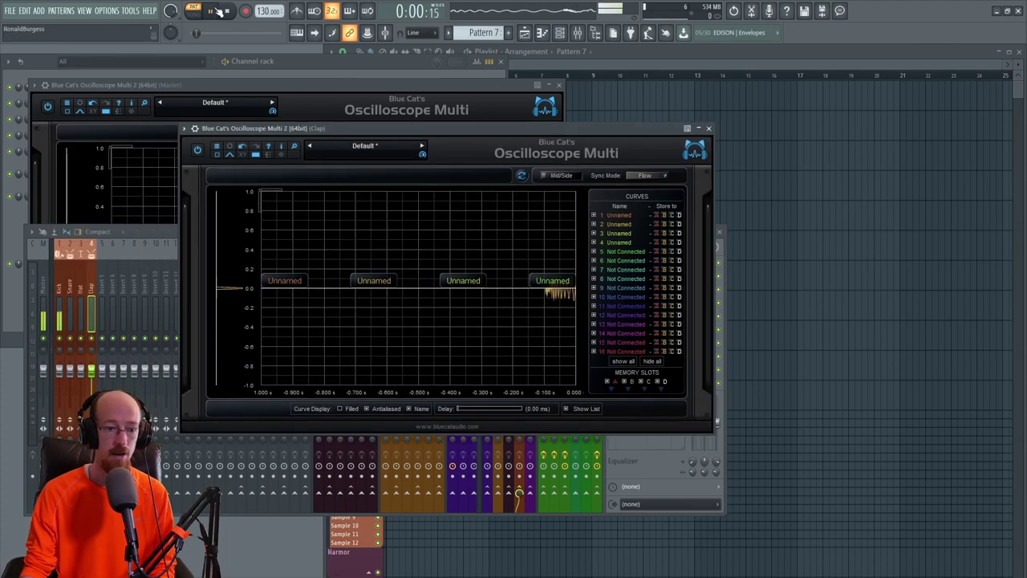
left_click(228, 11)
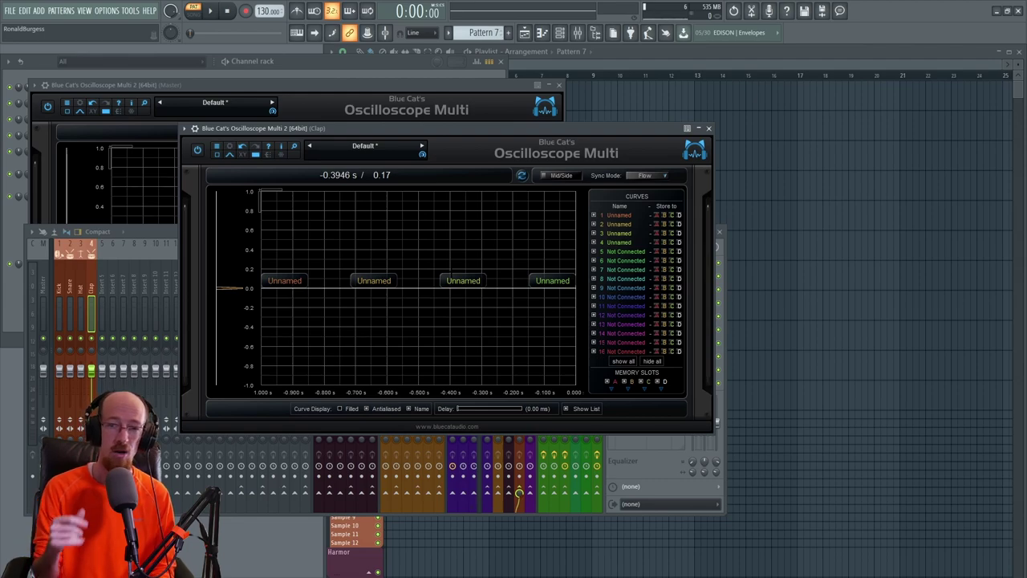
Hide curves 1 and 2 in the Clap track's Oscilloscope Multi and run a short playback to check the remaining curves.
left_click(593, 215)
left_click(594, 224)
left_click_drag(442, 130, 453, 126)
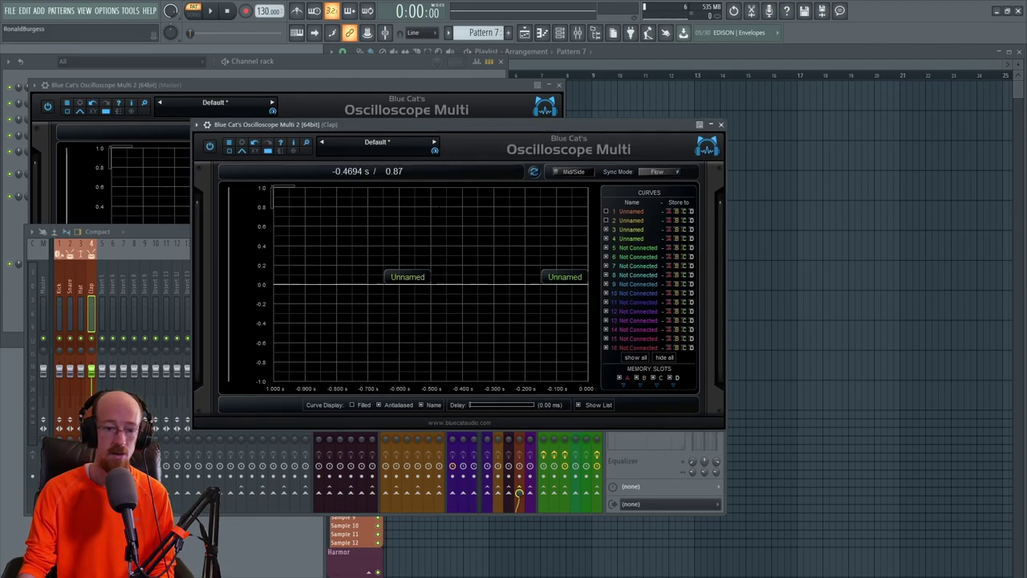
left_click(215, 10)
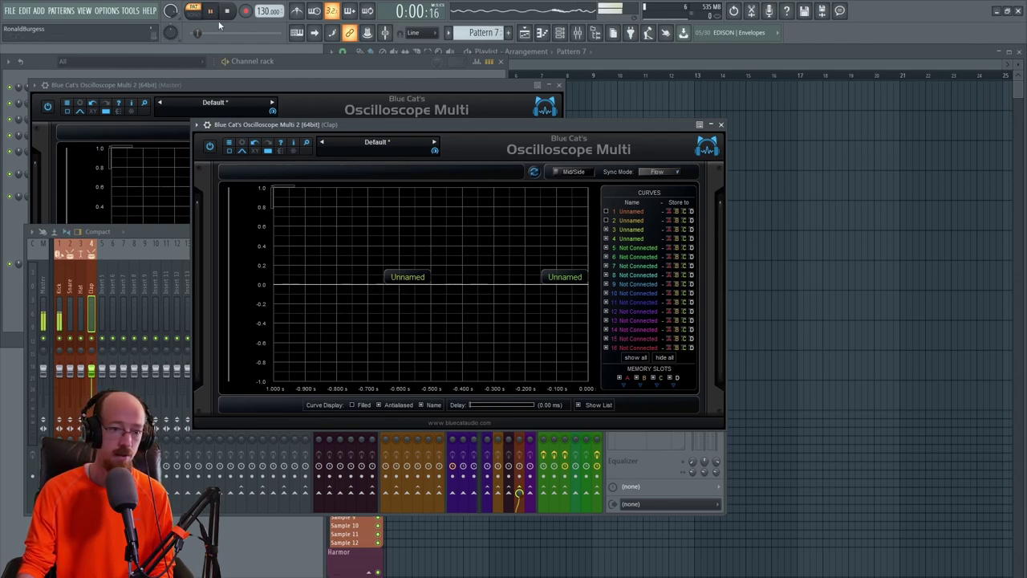
left_click(227, 11)
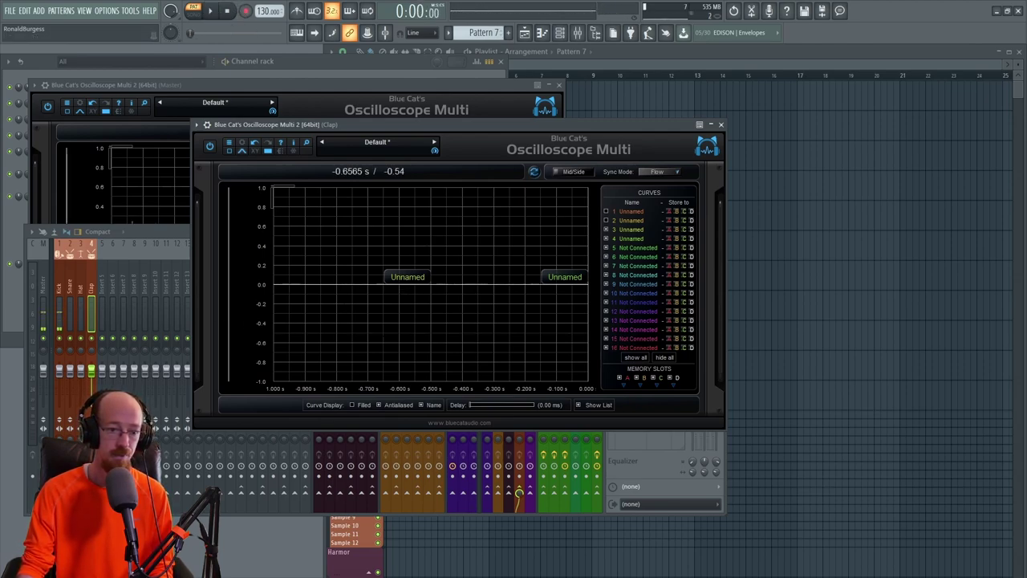
Switch the Clap track's Oscilloscope Multi to its largest window size, reposition it and close it.
left_click(228, 152)
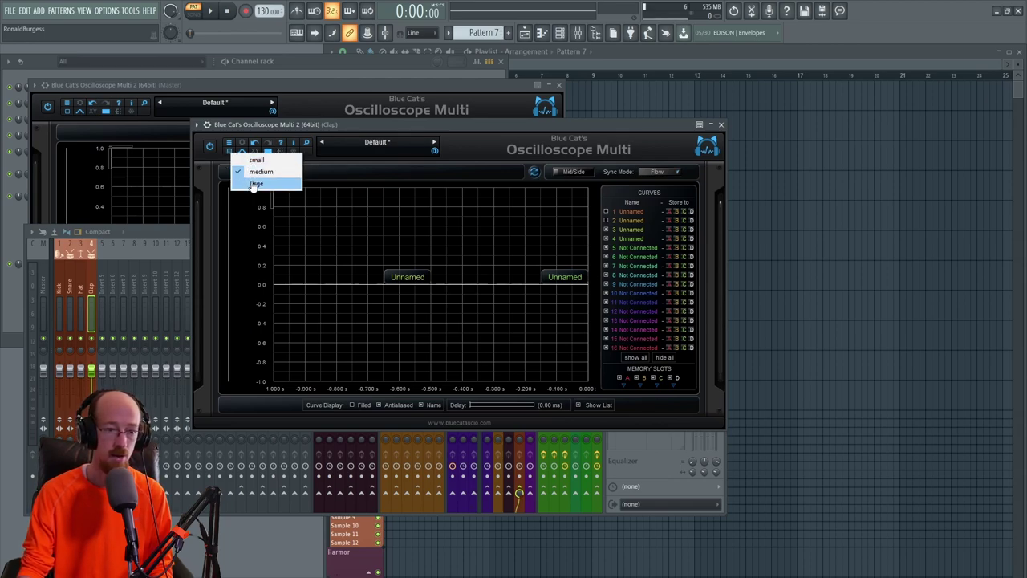
left_click(256, 183)
left_click_drag(430, 124, 292, 86)
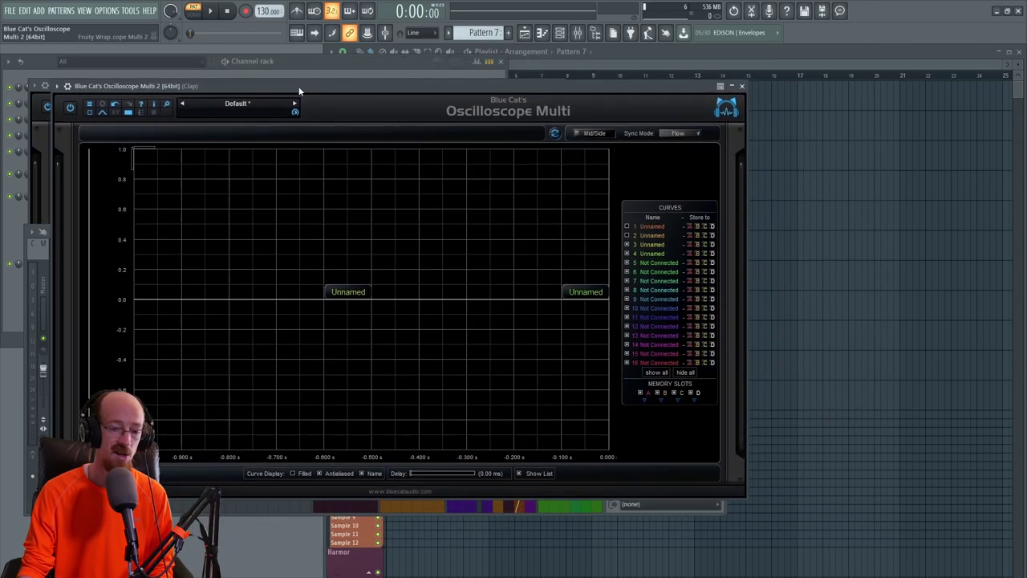
left_click(743, 87)
Switch to Chrome and examine the oscilloscope comparison table's prices and the CPU results chart.
key("alt+Tab")
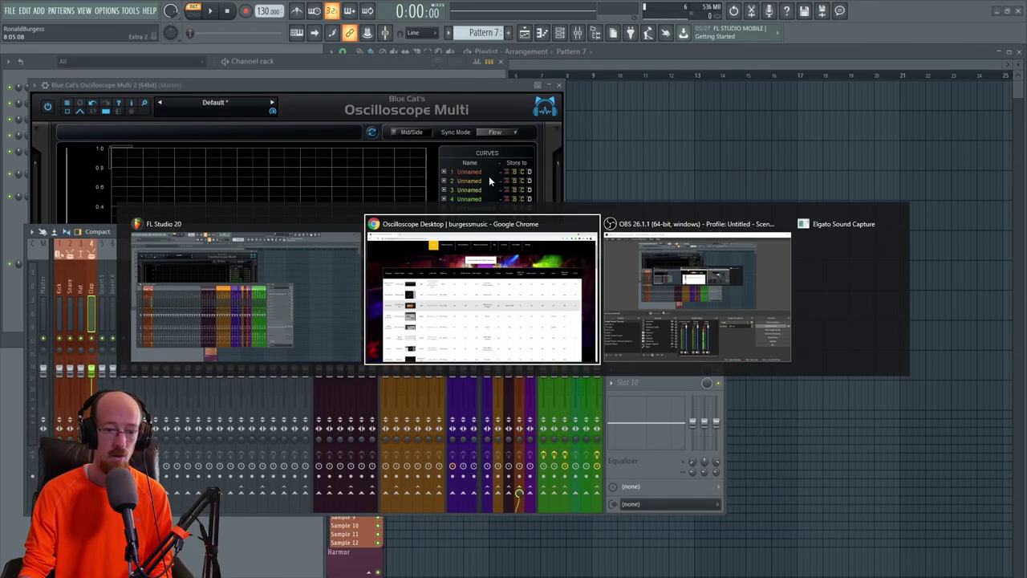
left_click_drag(633, 328, 664, 332)
left_click(648, 329)
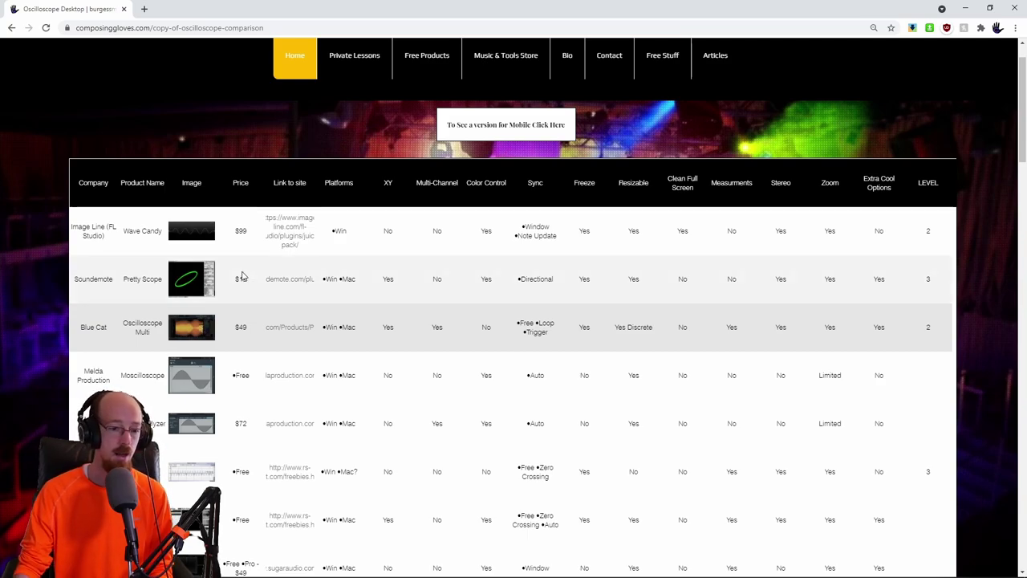
mouse_move(238, 232)
left_mouse_down()
mouse_move(288, 237)
mouse_move(255, 234)
left_mouse_up()
left_click(249, 230)
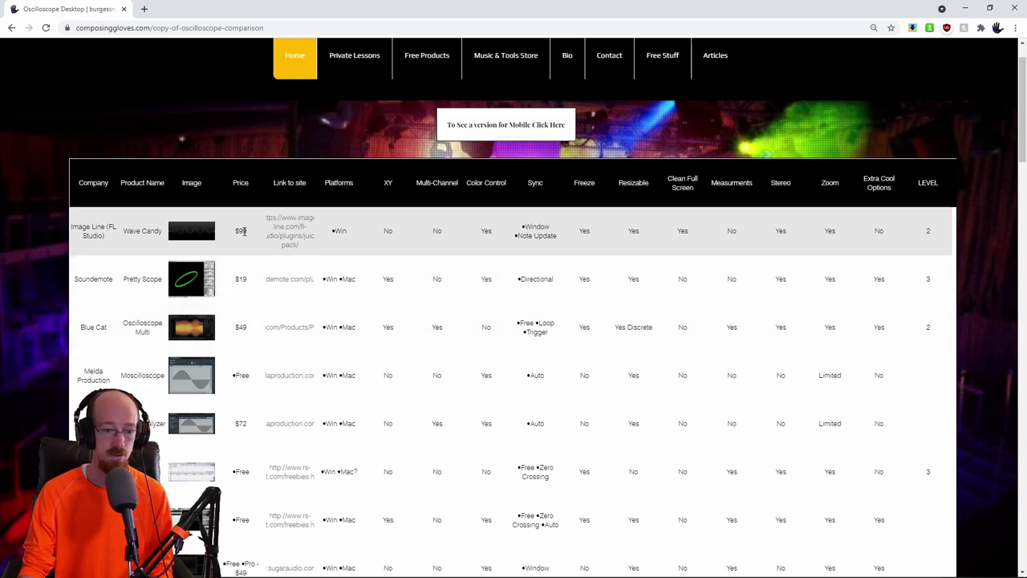
scroll(452, 288, "down", 2)
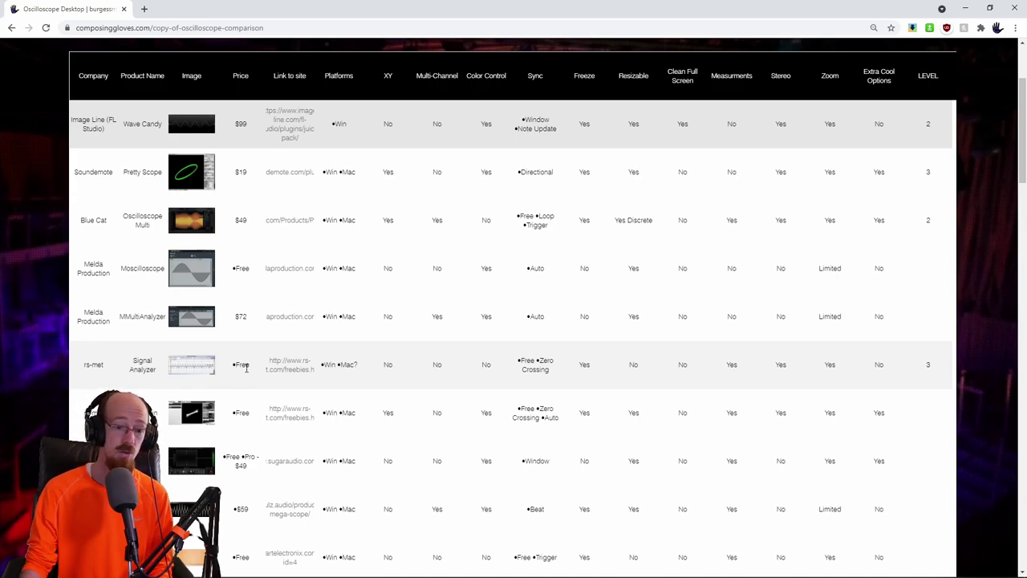
scroll(351, 351, "down", 15)
scroll(394, 346, "down", 2)
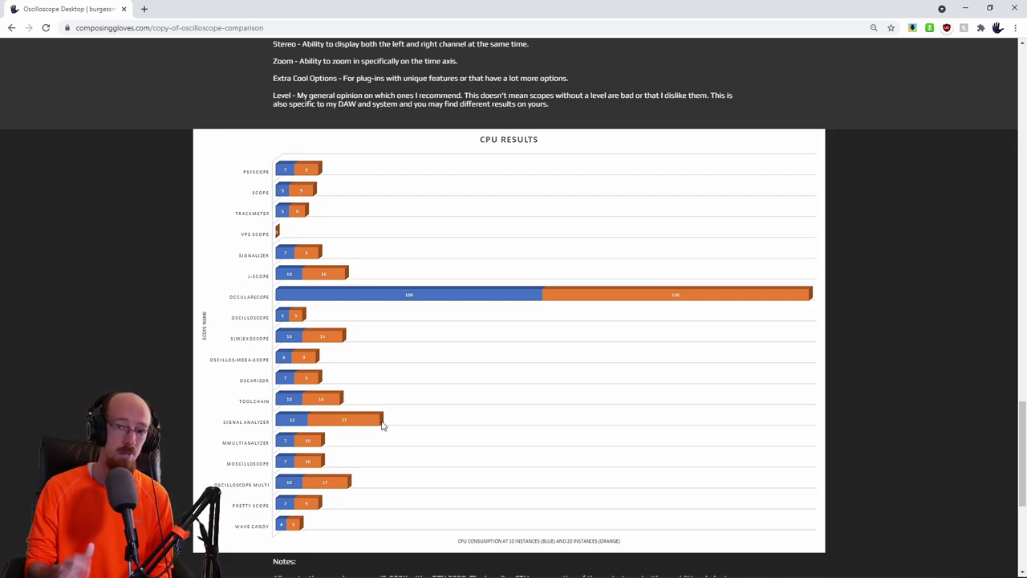
Return to FL Studio, add Signal Analyzer to slot 4 of the Clap track and close the open plug-in windows.
key("alt+Tab")
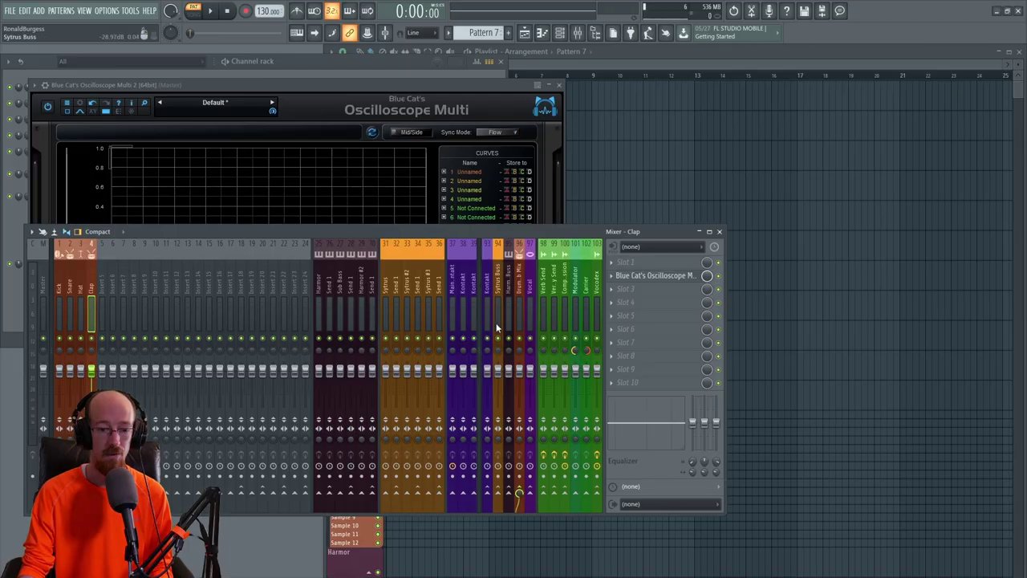
key("F8")
type("sig")
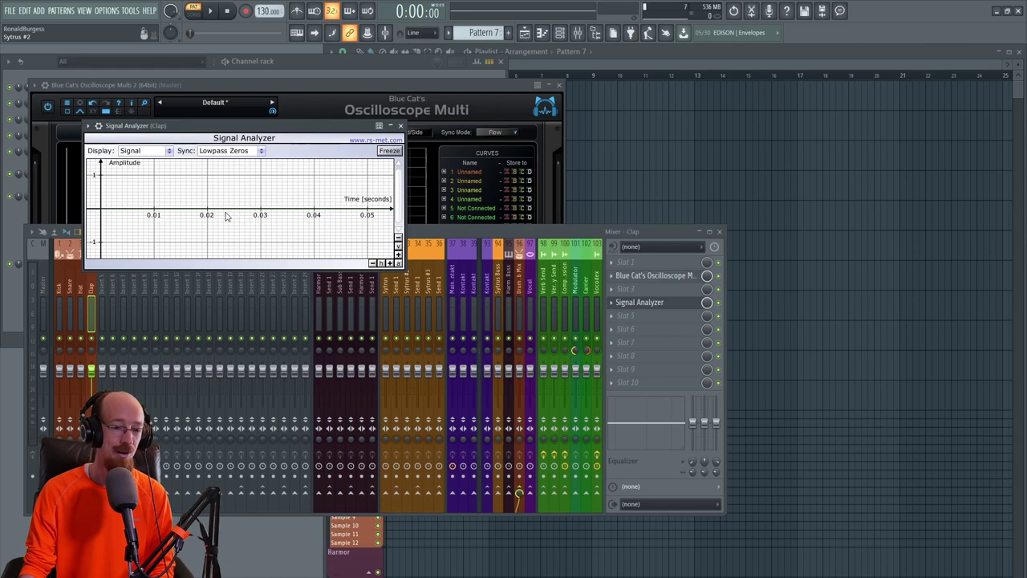
left_click(561, 85)
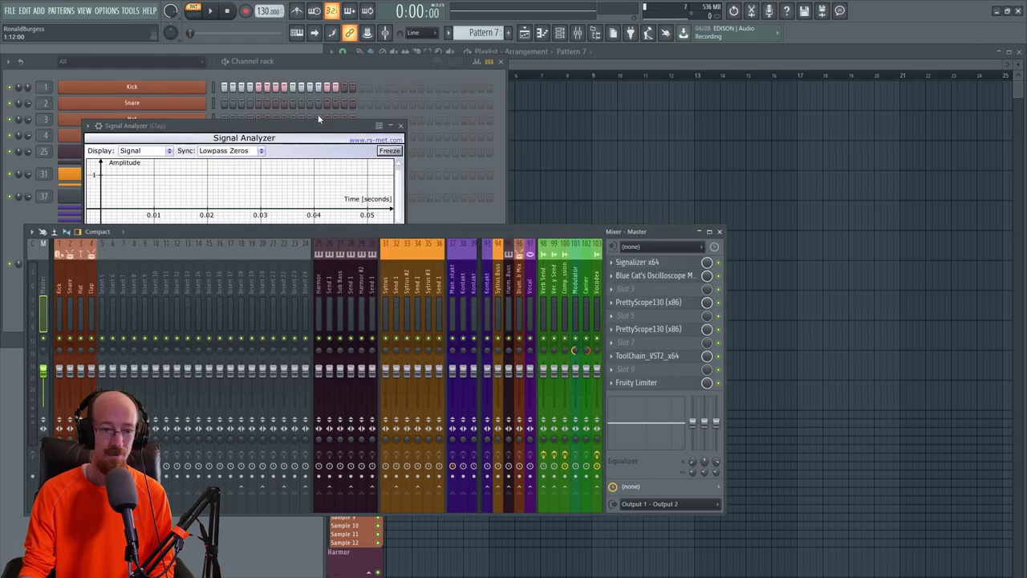
left_click_drag(313, 128, 337, 124)
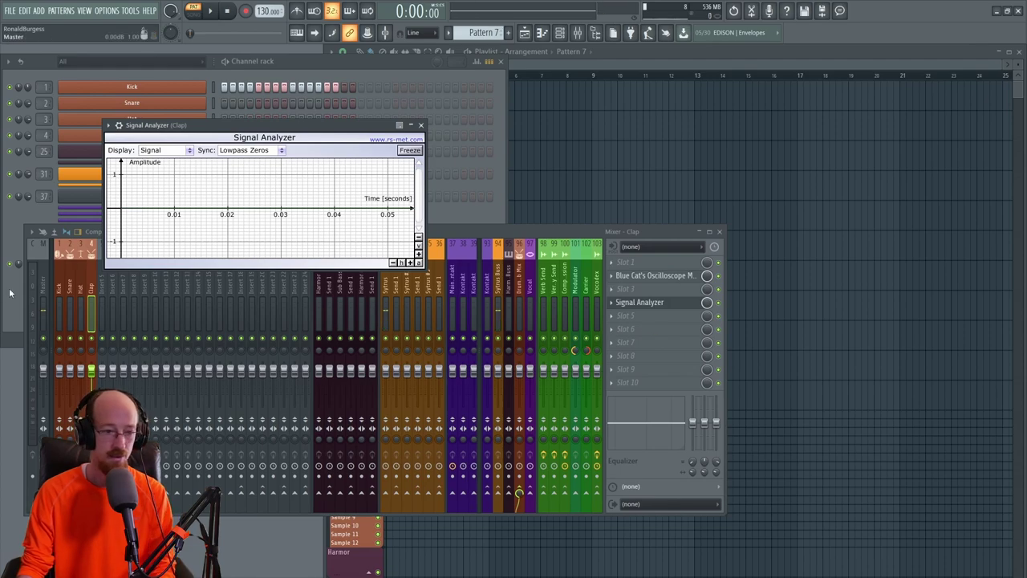
left_click(46, 294)
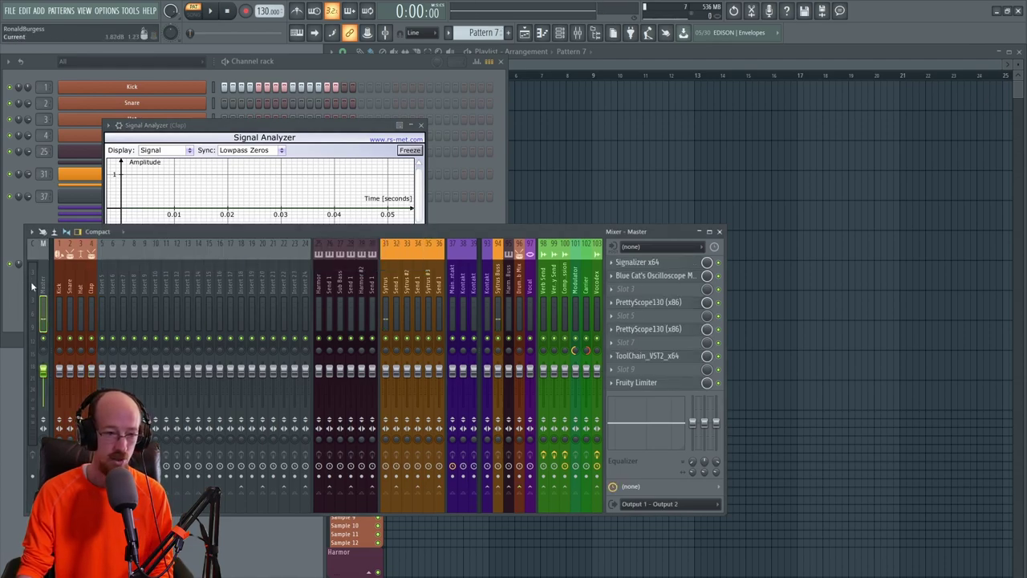
left_click(91, 297)
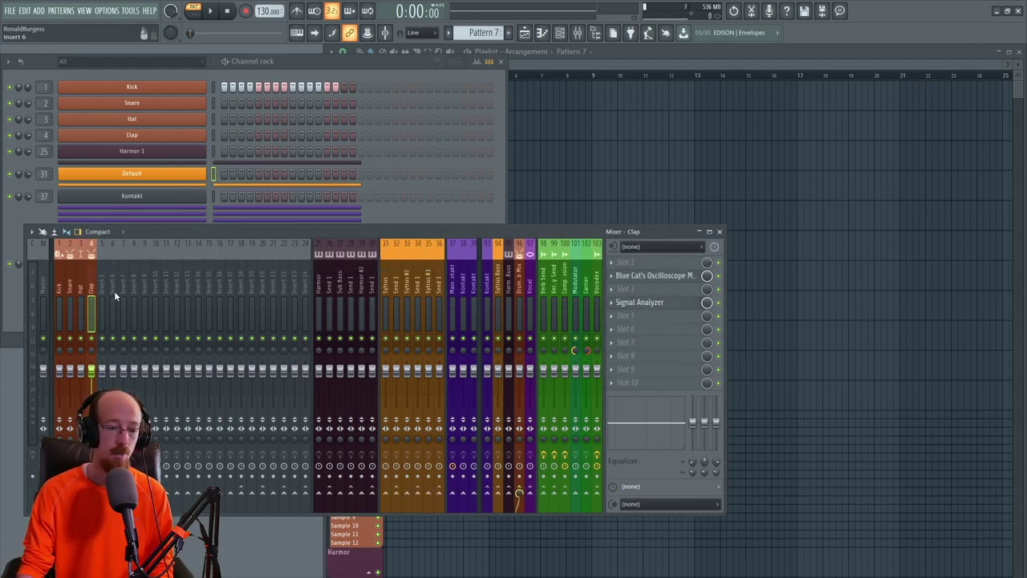
Add Signal Analyzer to slot 9 of the master track and move its window clear of the channel rack's edge.
left_click(44, 313)
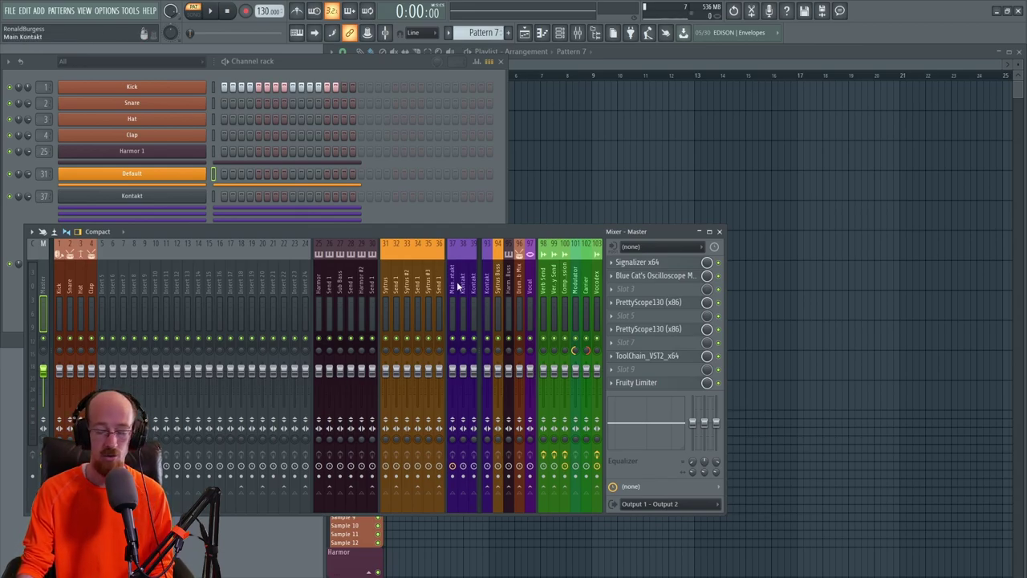
key("alt+p")
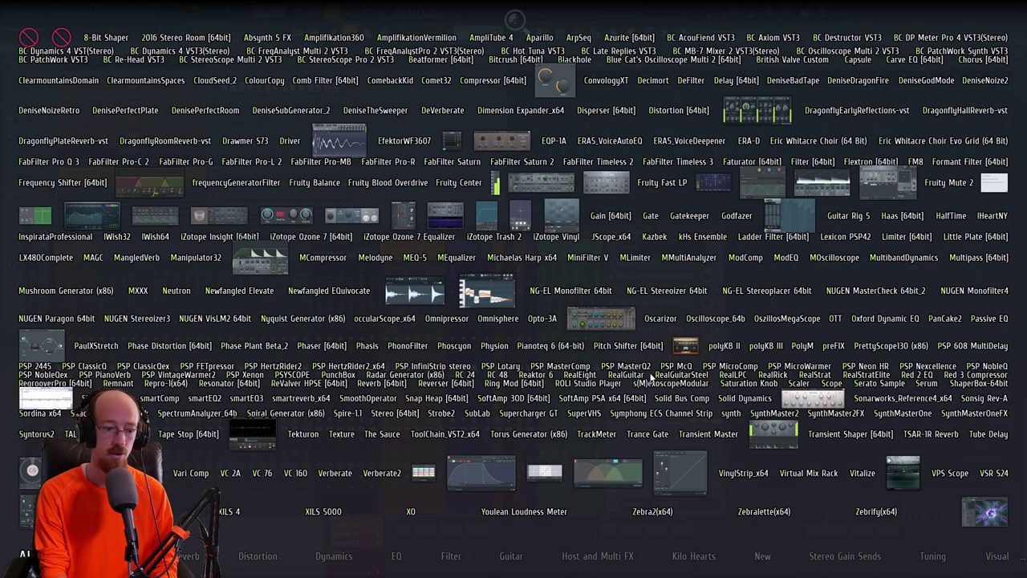
type("sig")
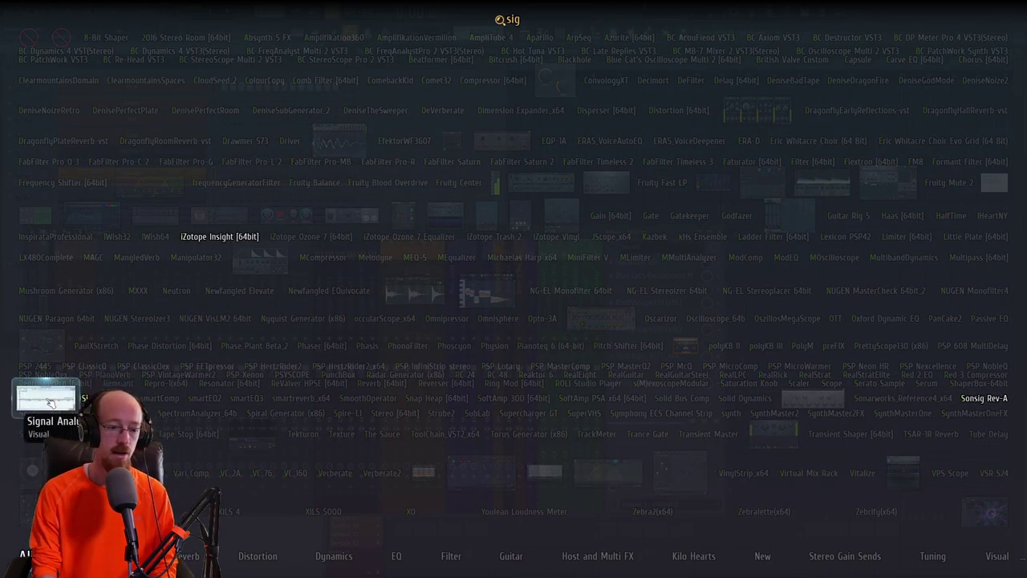
key("Return")
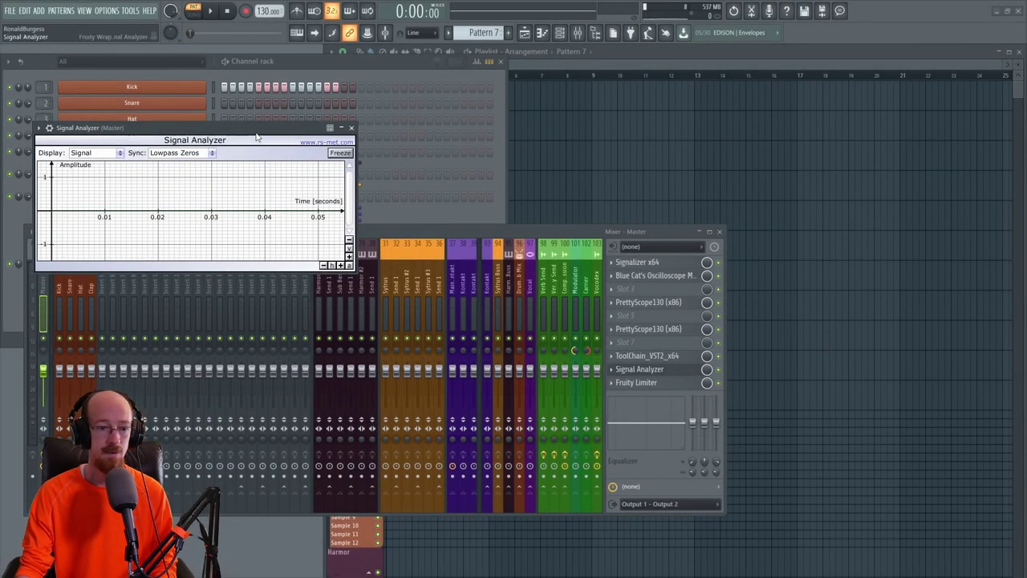
left_click_drag(256, 131, 315, 141)
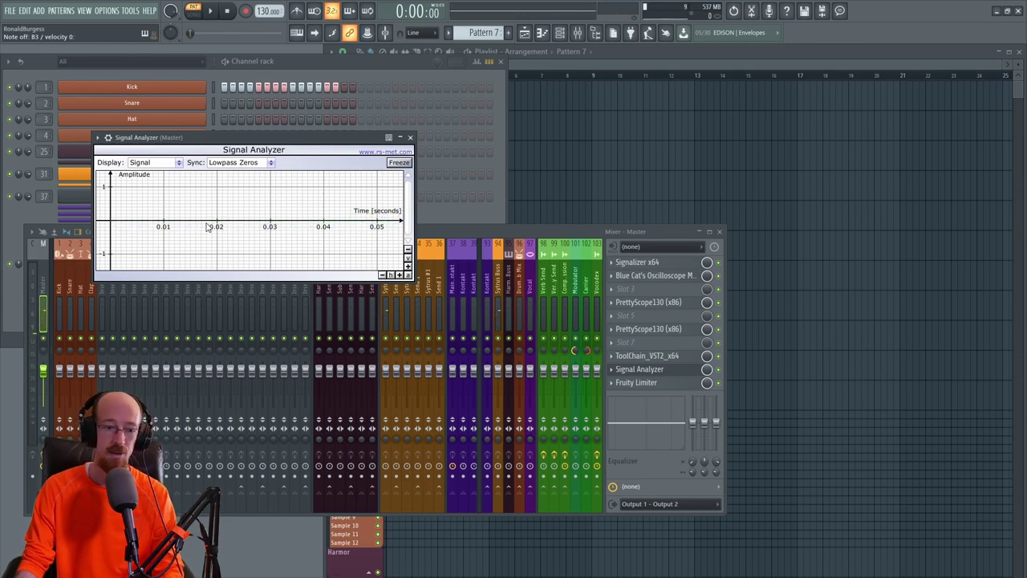
Compare Signal Analyzer's Free Running and Lowpass Zeros sync modes, ending on Lowpass Zeros.
left_click(245, 162)
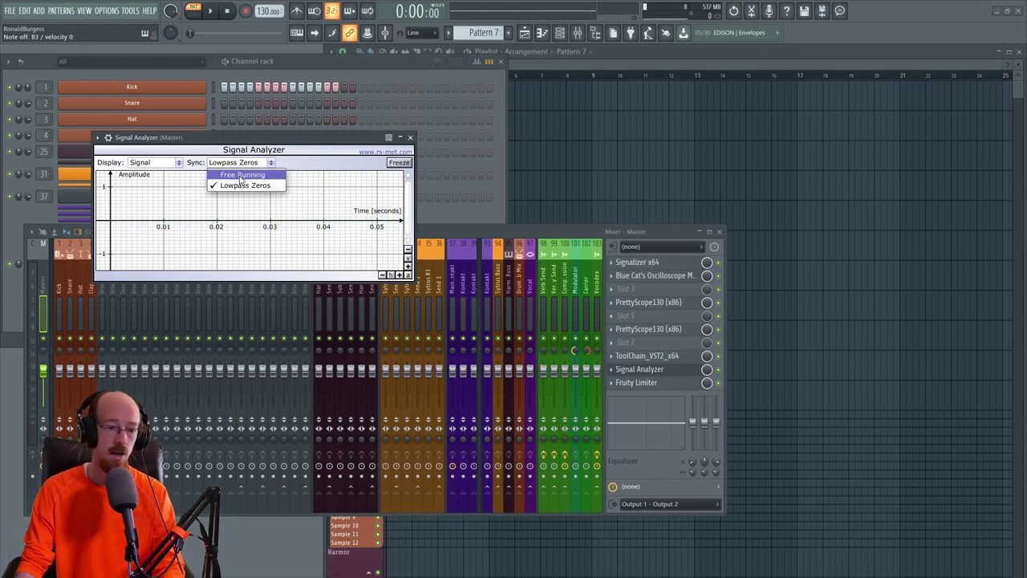
left_click(240, 175)
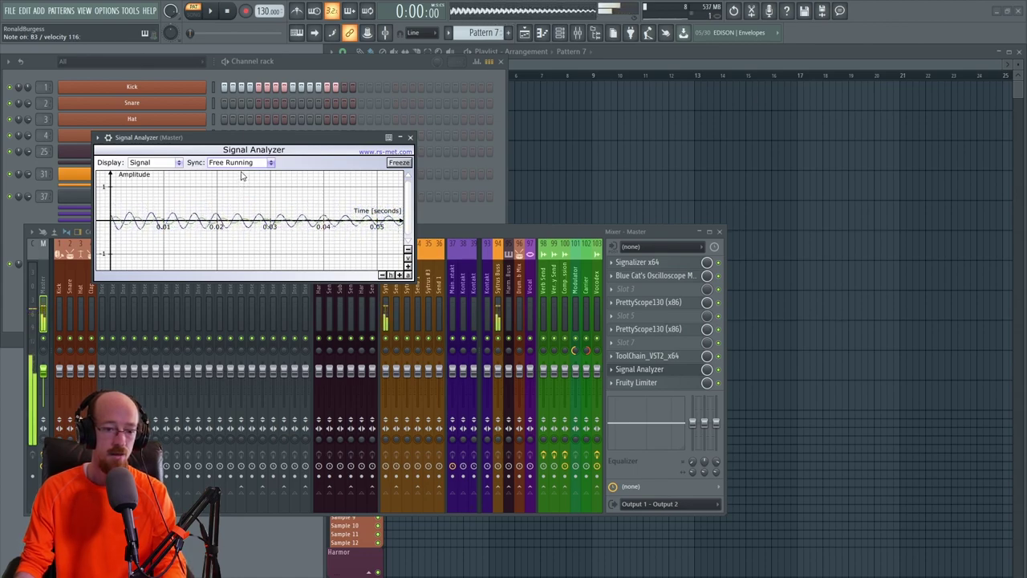
left_click(240, 163)
left_click(245, 188)
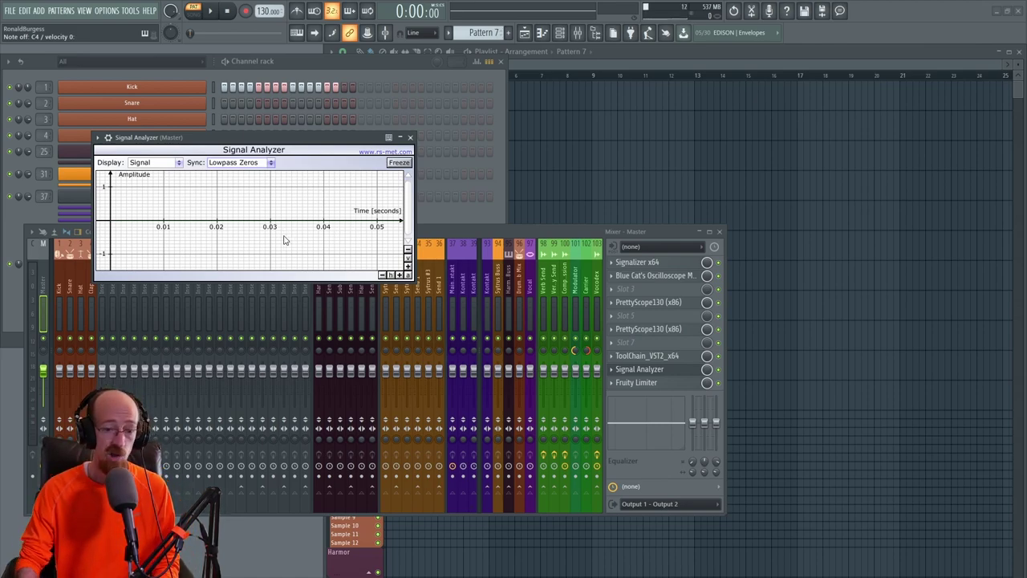
Replace Signal Analyzer in slot 9 of the master track with ToolChain_VST2_x64.
left_click(617, 371)
left_click(635, 346)
left_click(561, 328)
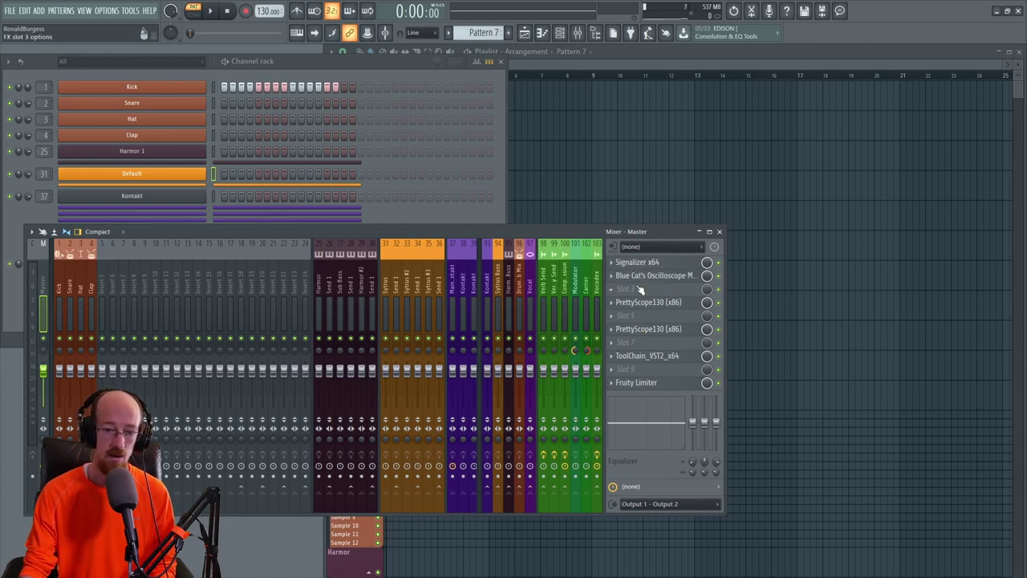
left_click(625, 372)
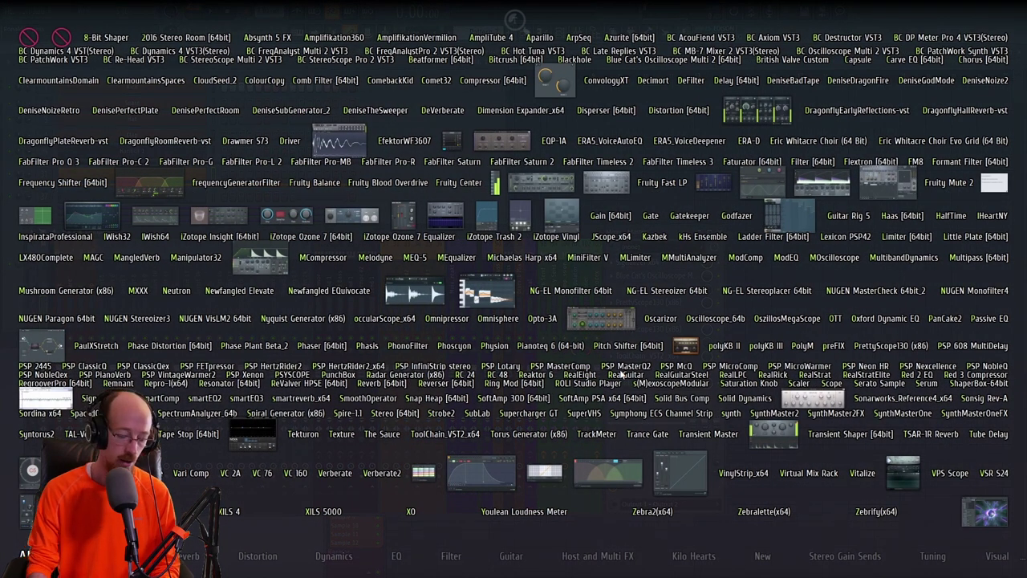
type("tool")
left_click(448, 440)
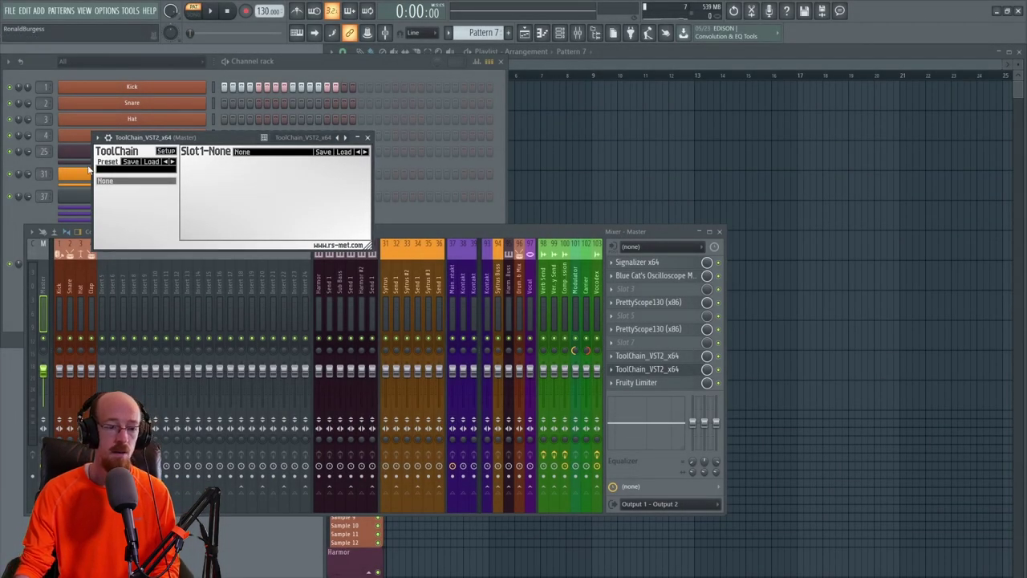
Move the ToolChain window clear of the mixer and load the Scope analyzer into its slot 1.
left_click_drag(220, 139, 232, 123)
left_click(132, 166)
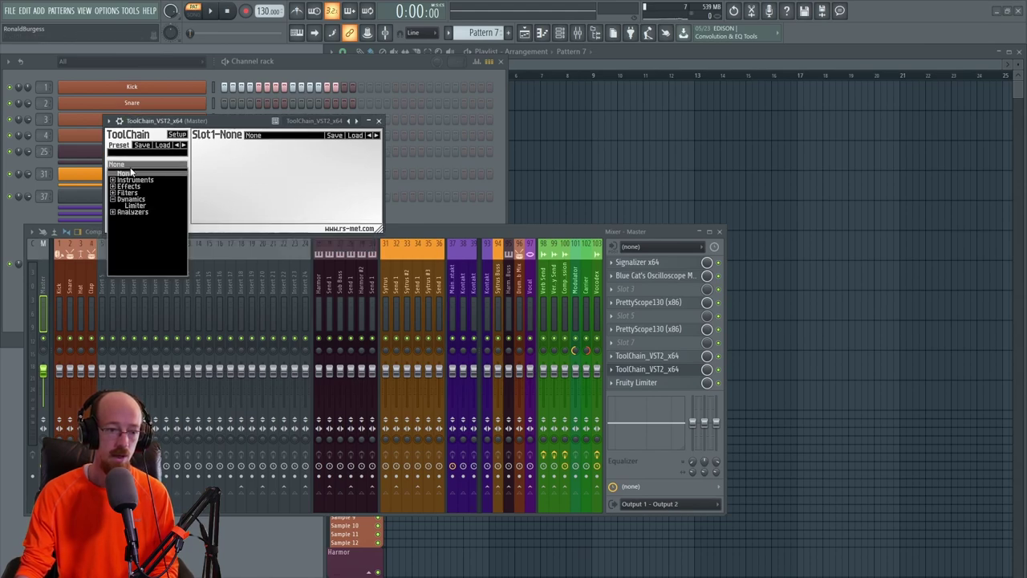
left_click(113, 212)
double_click(133, 220)
left_click(132, 171)
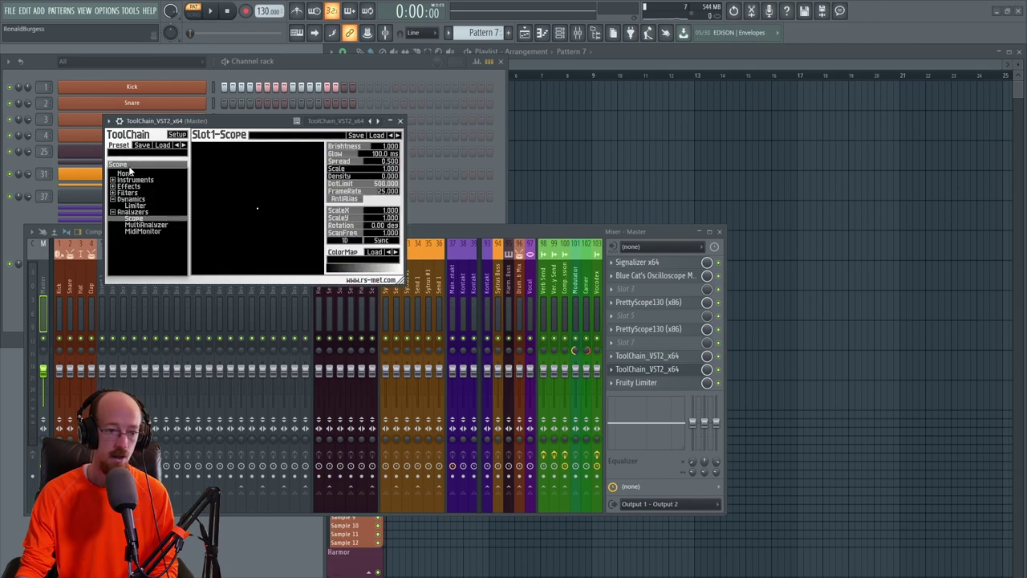
Replace Scope in ToolChain's slot 1 with MultiAnalyzer and set it to the Wave display.
left_click(141, 225)
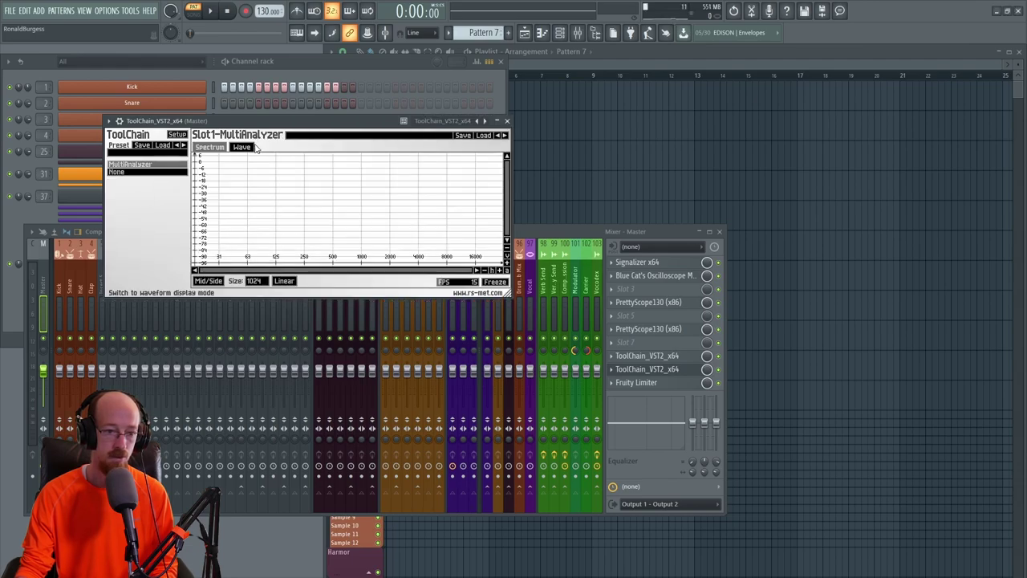
left_click_drag(244, 121, 228, 125)
left_click(225, 150)
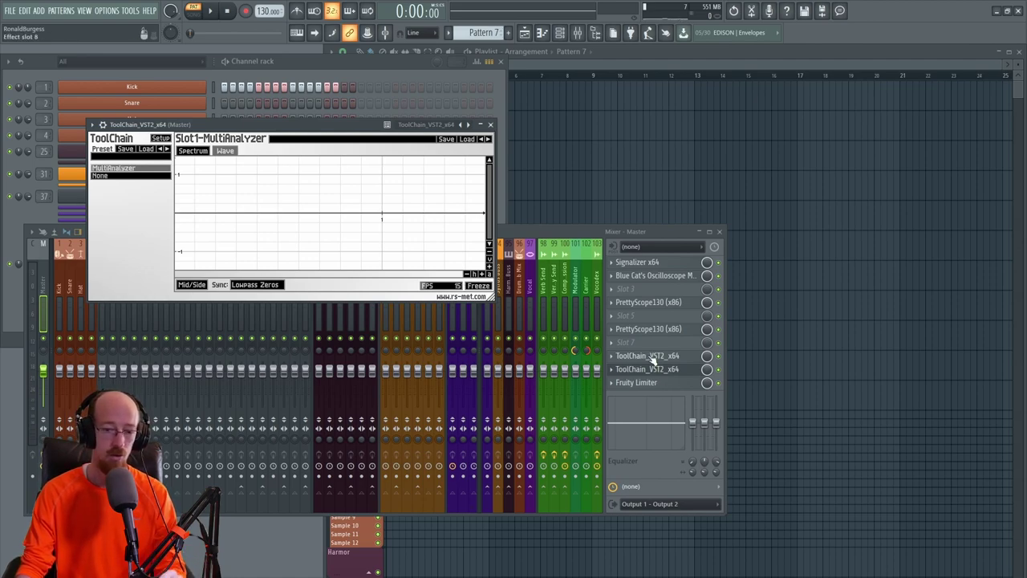
Delete both ToolChain_VST2_x64 instances from slots 8 and 9 of the master track.
left_click(612, 358)
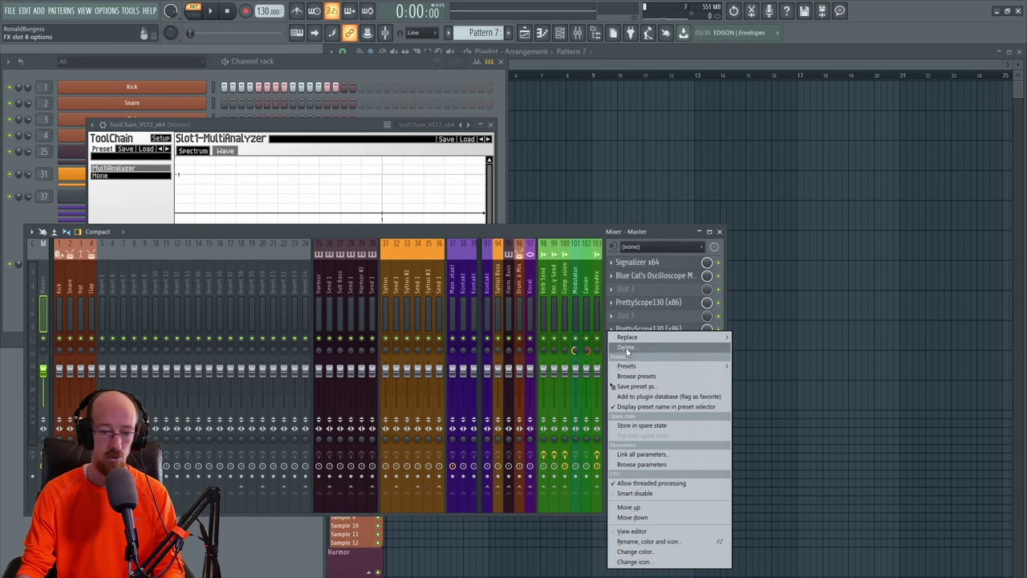
left_click(627, 352)
left_click(559, 328)
left_click(615, 373)
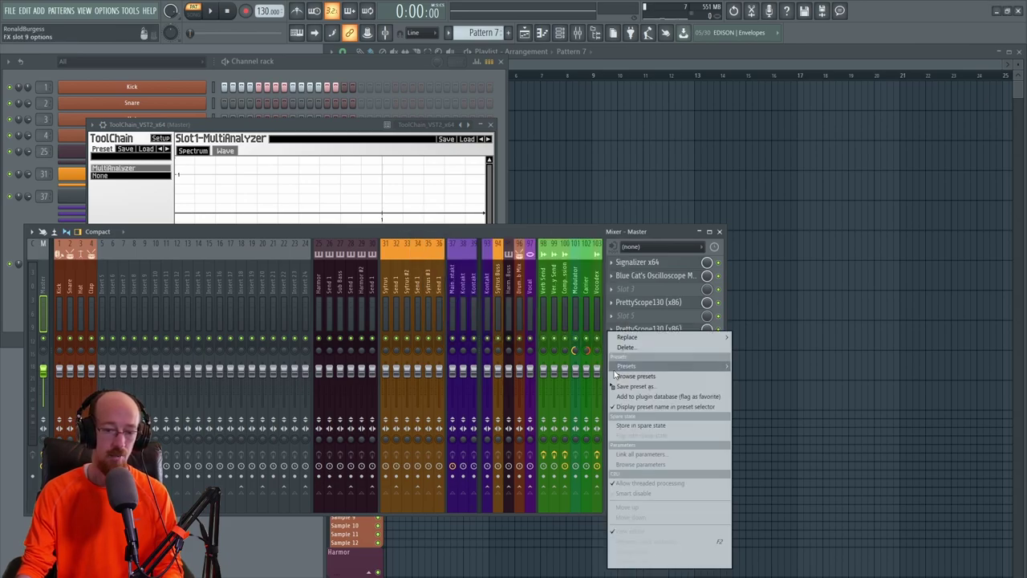
left_click(625, 346)
left_click(561, 330)
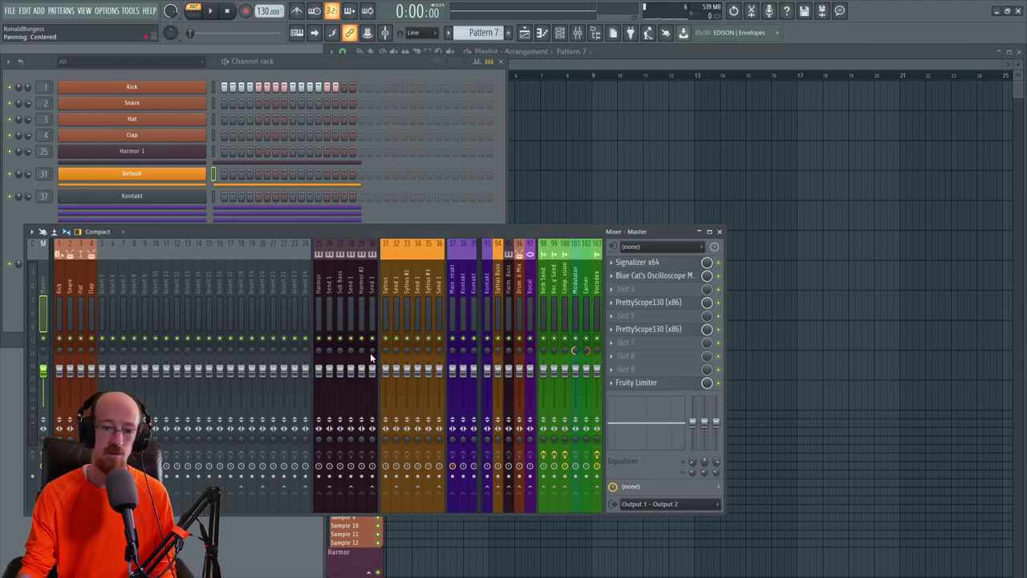
Check the CPU results and key on the comparison page, then add ToolChain_VST2_x64 to slot 8 of FL Studio's master track.
key("alt+Tab")
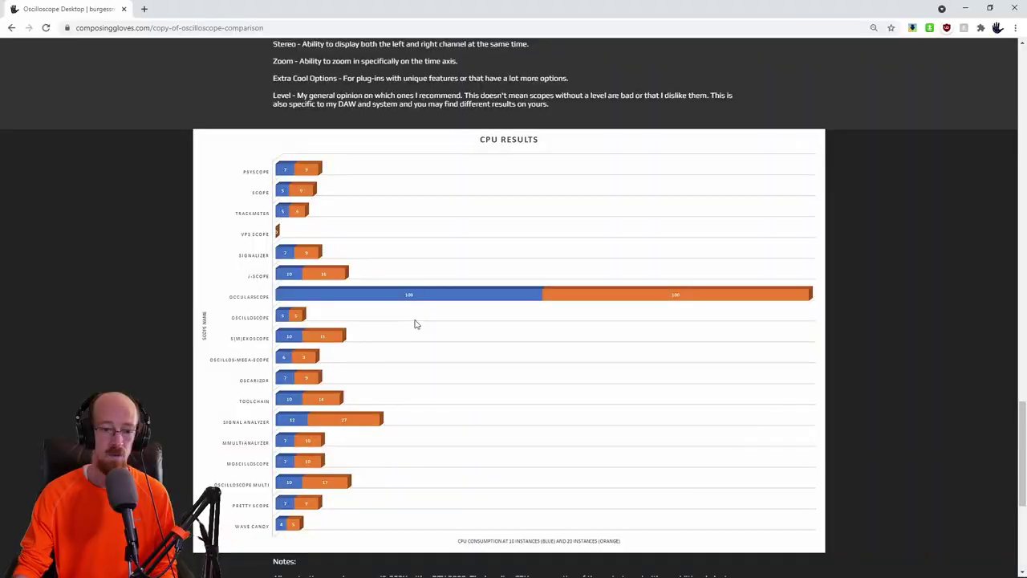
scroll(429, 347, "up", 5)
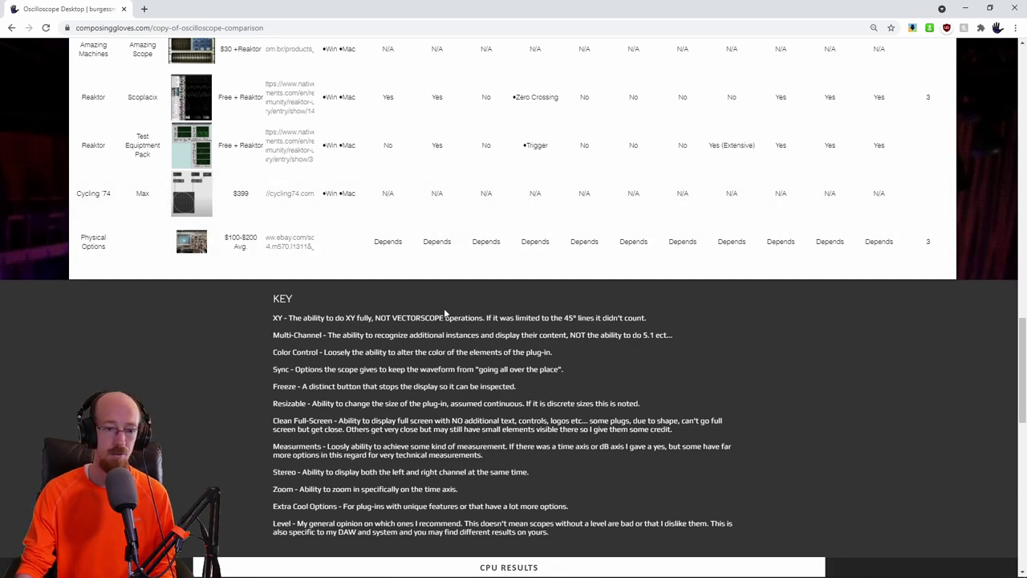
key("alt+Tab")
key("F8")
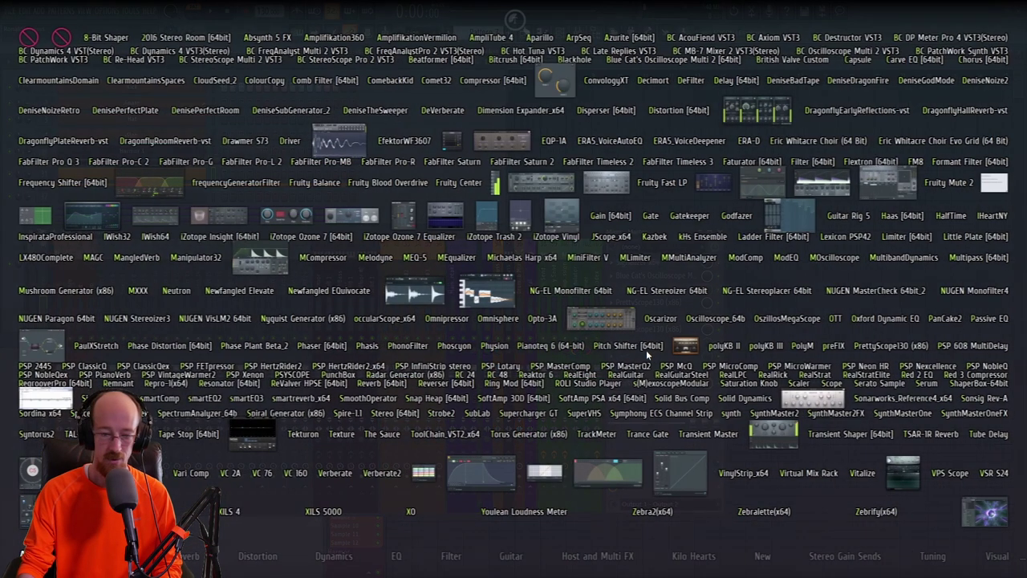
type("tool")
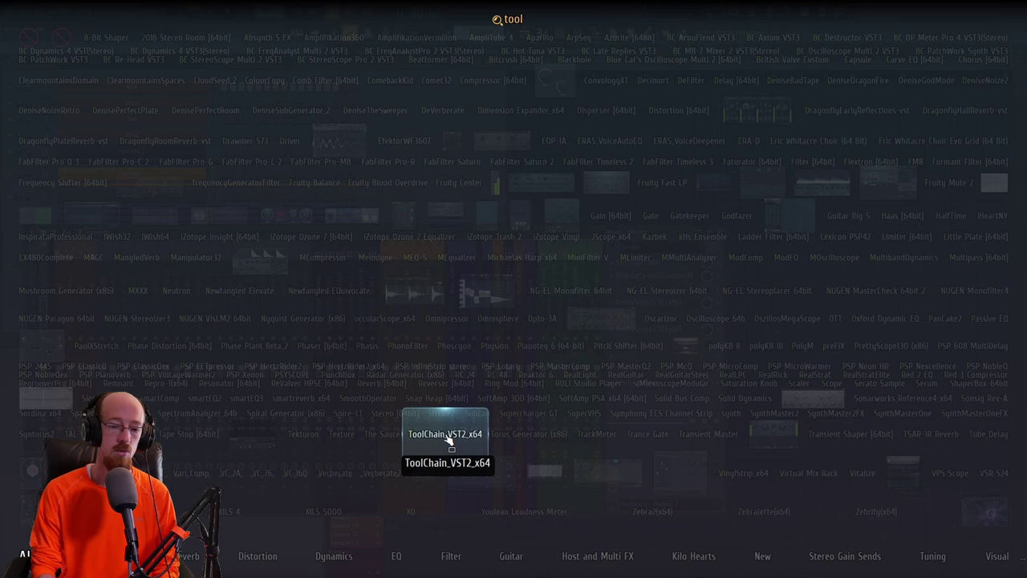
left_click(446, 435)
Load MultiAnalyzer into ToolChain's slot 1, set it to the Wave display and raise its frame rate to 50 FPS.
left_click(547, 137)
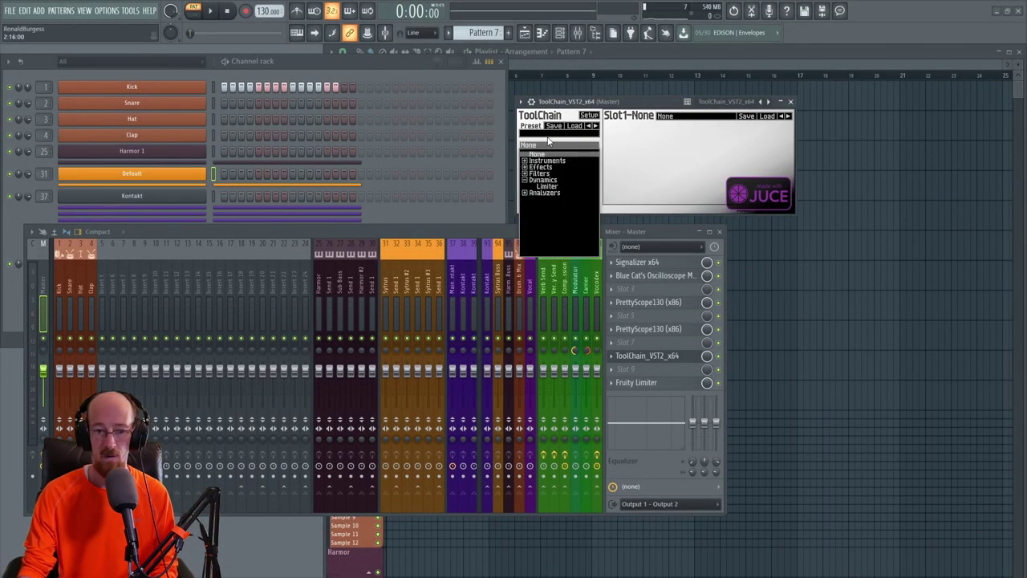
left_click(525, 192)
left_click(543, 200)
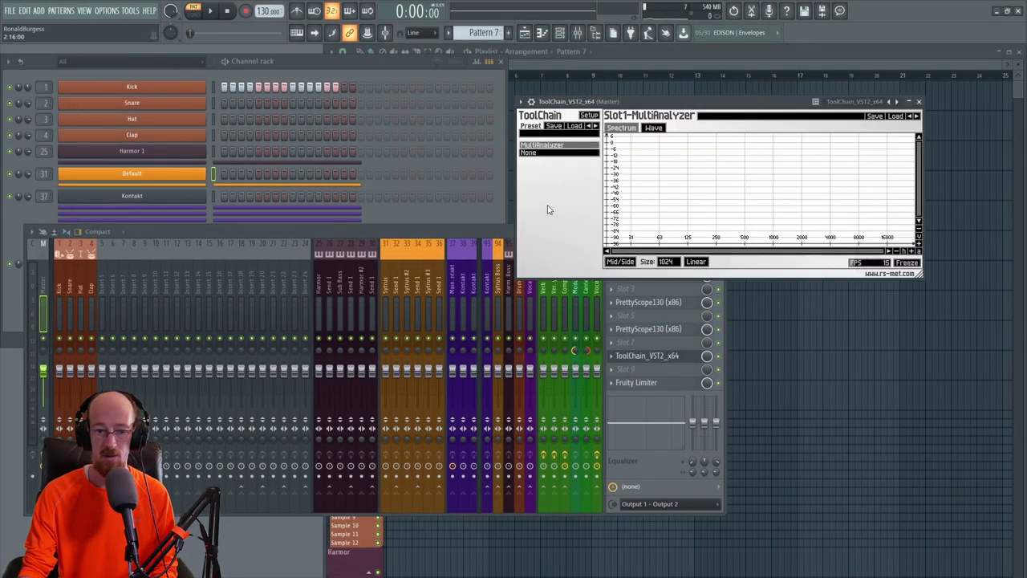
left_click(653, 127)
left_click_drag(660, 101, 433, 91)
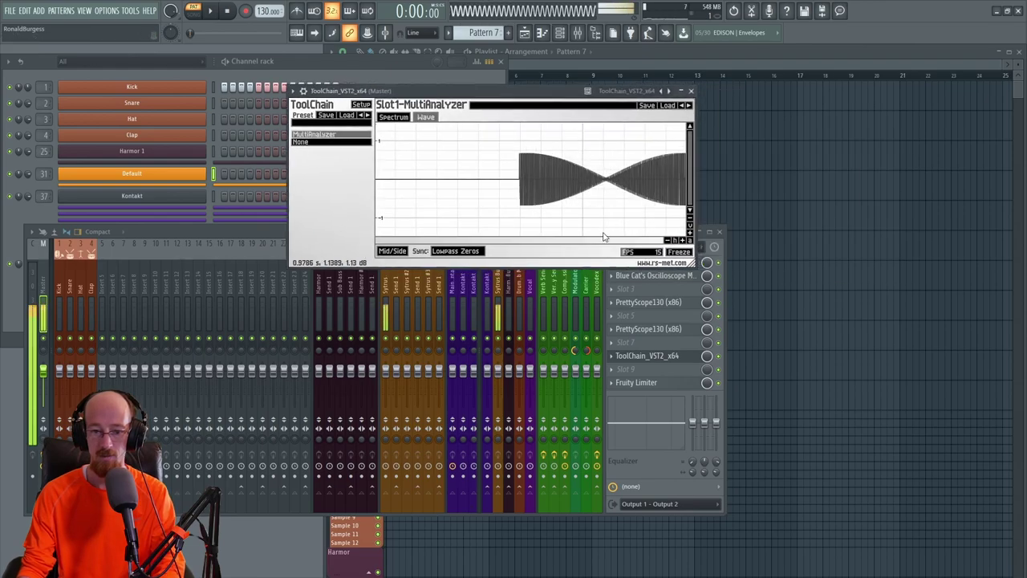
scroll(638, 253, "up", 5)
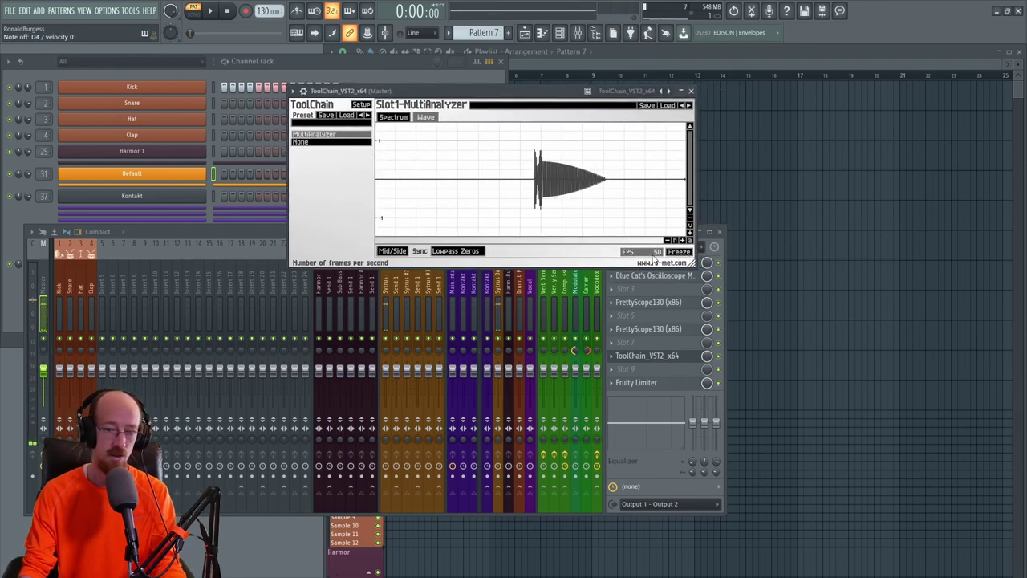
Close the ToolChain window and delete the plug-in from slot 8 of the master track.
left_click(689, 90)
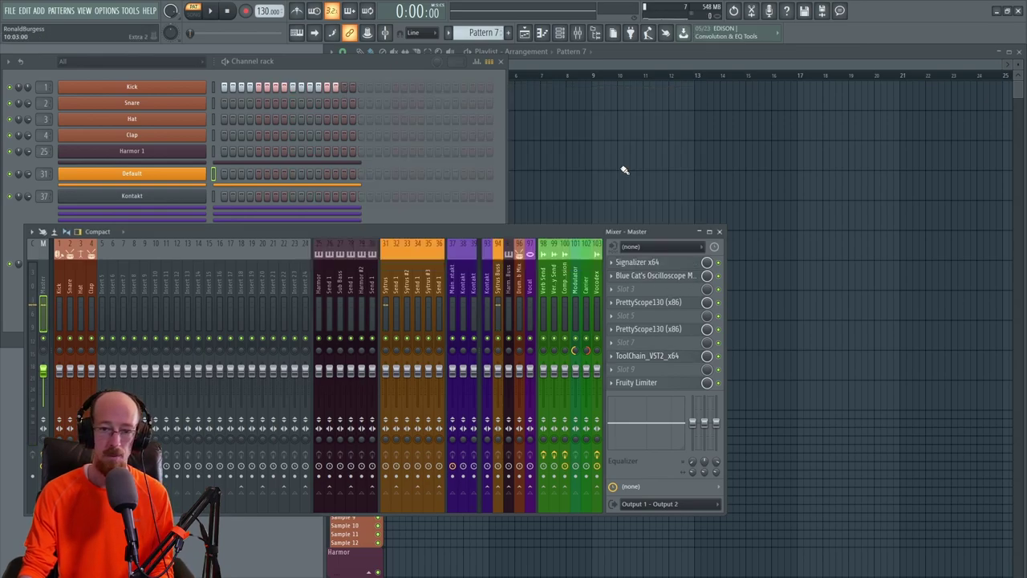
left_click(620, 361)
left_click(633, 345)
left_click(564, 328)
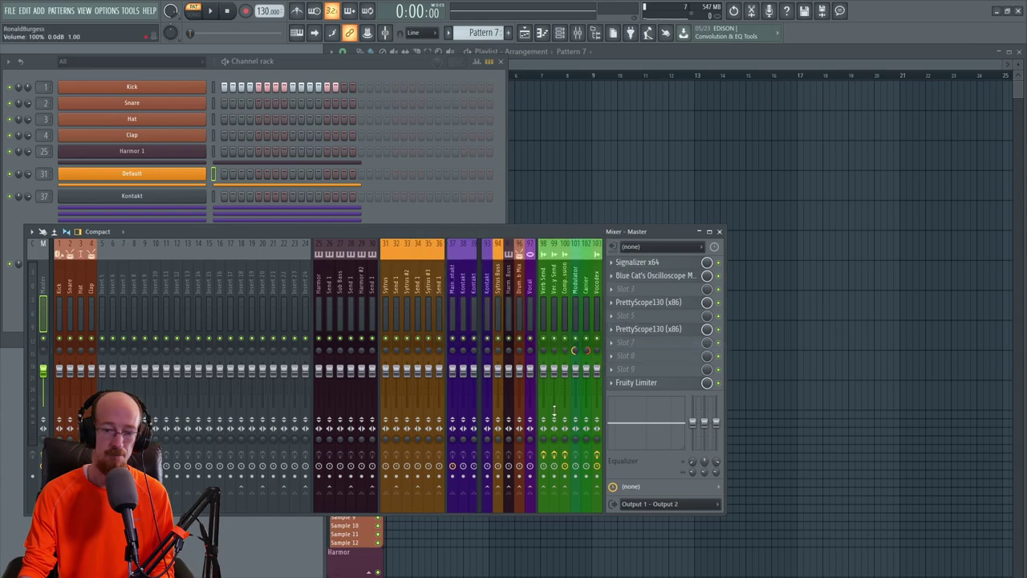
Switch to the browser and review the comparison table's plug-in rows from Wave Candy down to SocaLabs Oscilloscope.
key("alt+Tab")
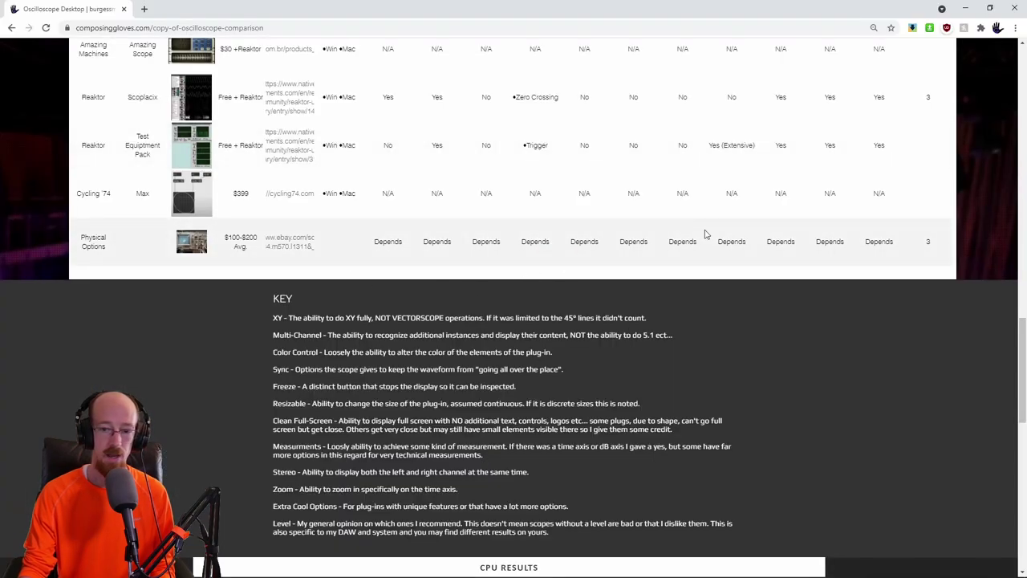
scroll(705, 233, "up", 15)
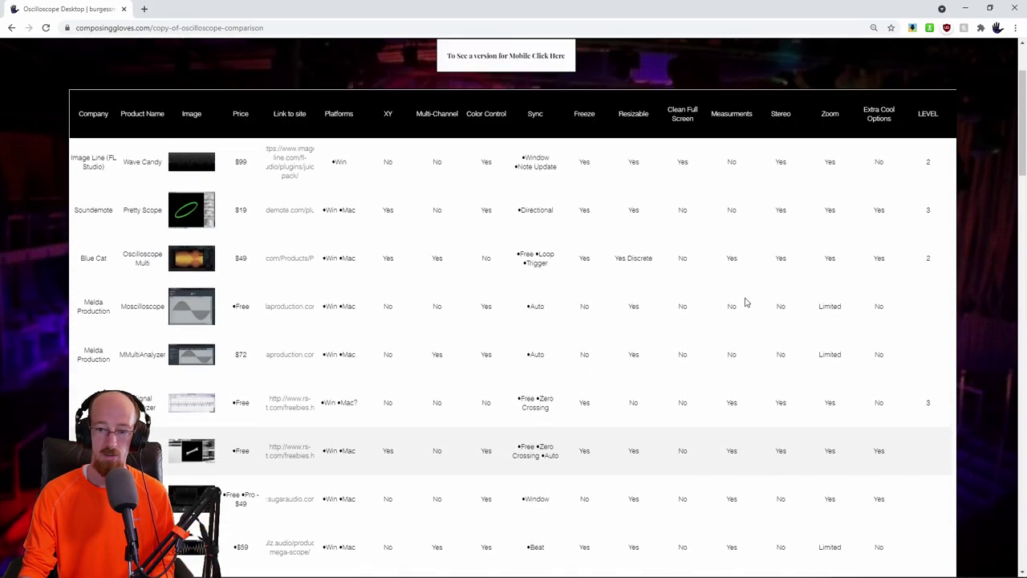
scroll(738, 305, "up", 2)
scroll(746, 337, "down", 3)
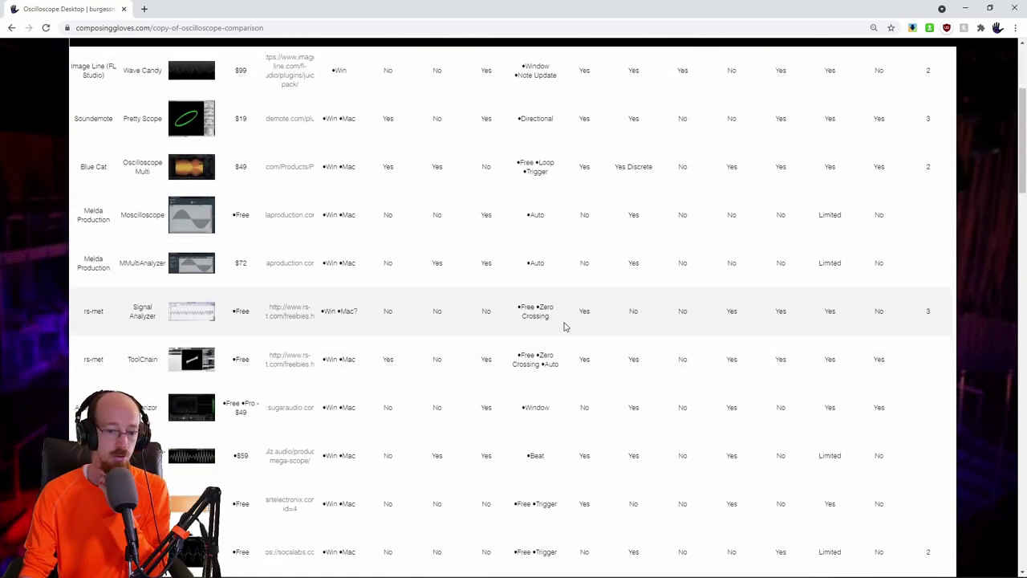
scroll(564, 327, "down", 3)
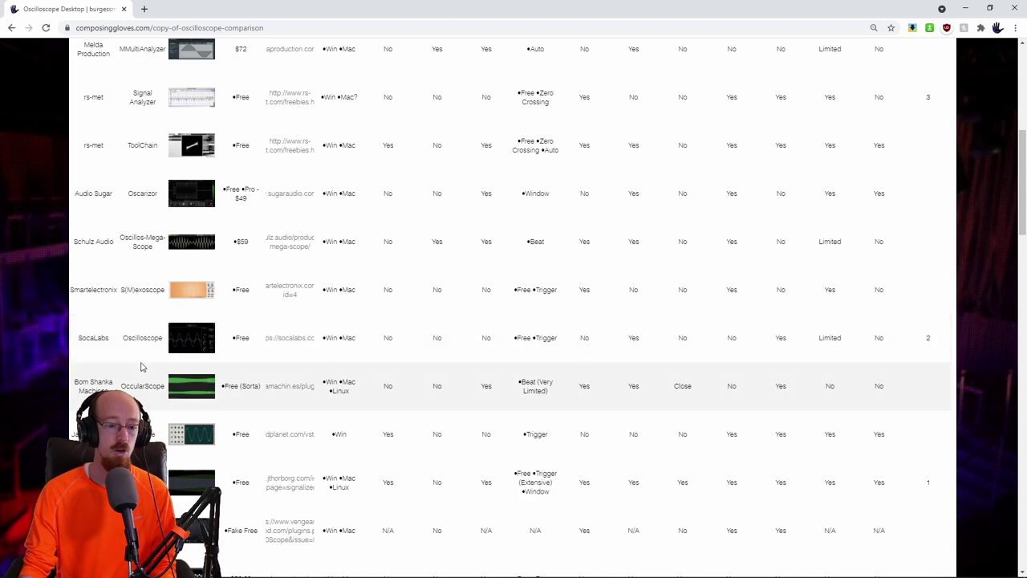
Return to FL Studio, add Oscilloscope_64b to slot 7 of the master track and enlarge its window.
key("alt+Tab")
key("F8")
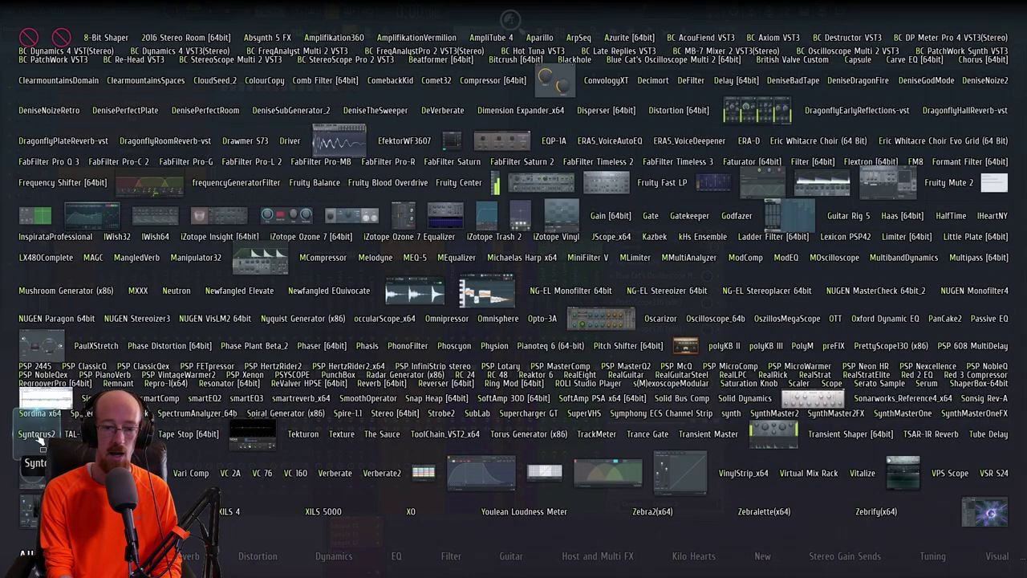
type("os")
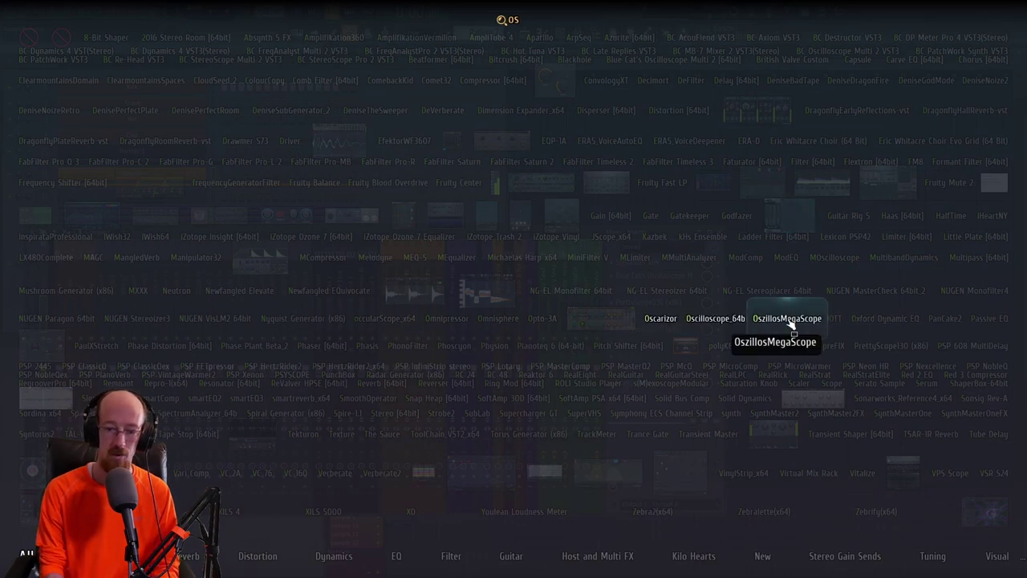
left_click(717, 320)
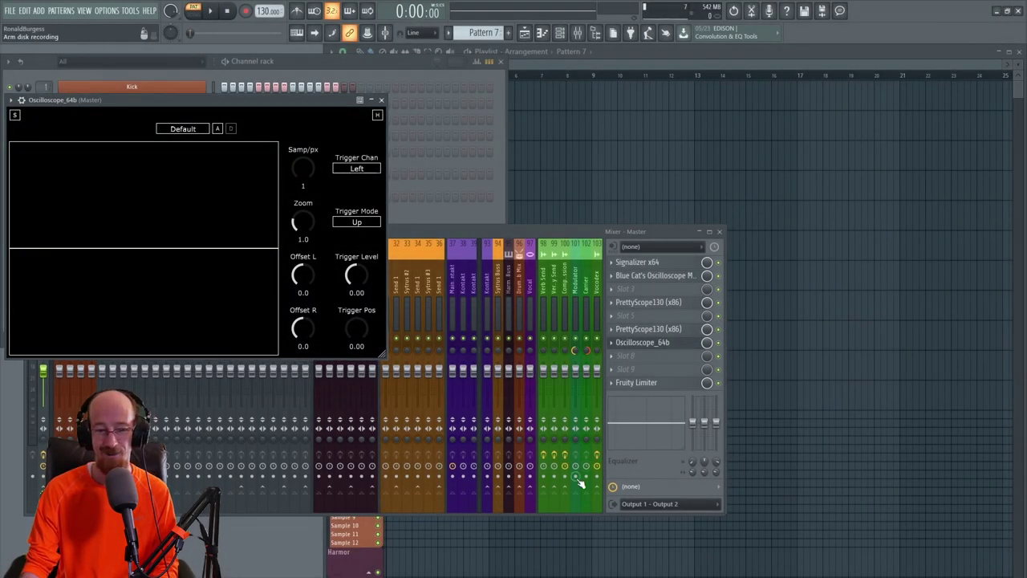
left_click_drag(172, 99, 183, 82)
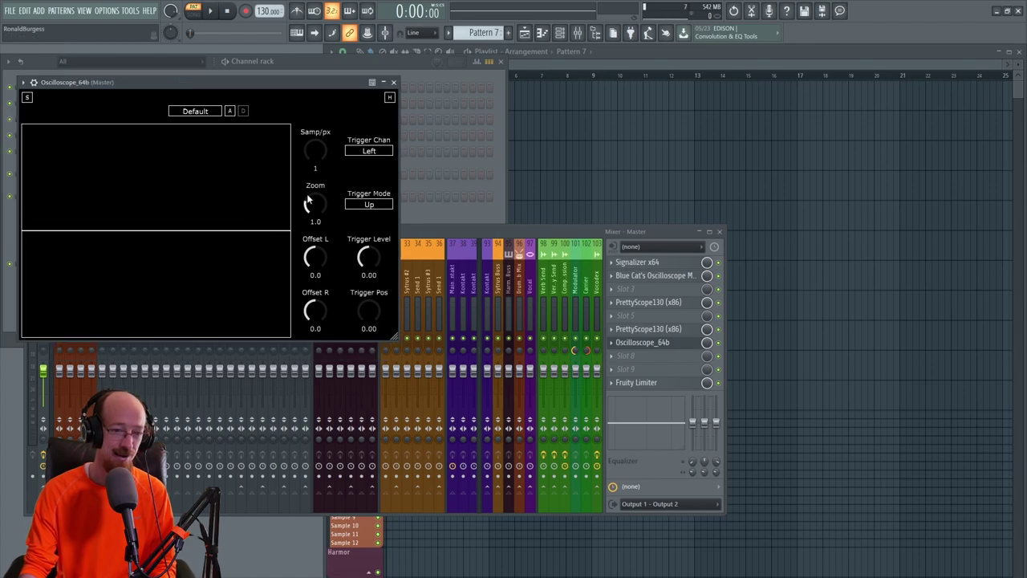
left_click_drag(394, 335, 762, 475)
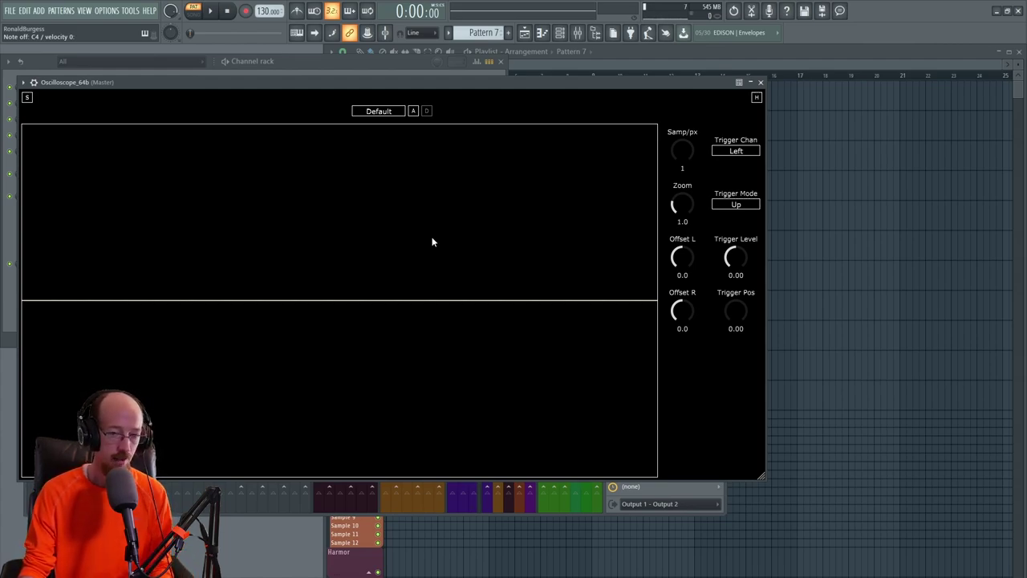
Switch to the comparison page and examine Oscilloscope's CPU results and the table's DAW and Reaktor rows.
key("alt+Tab")
scroll(357, 324, "down", 10)
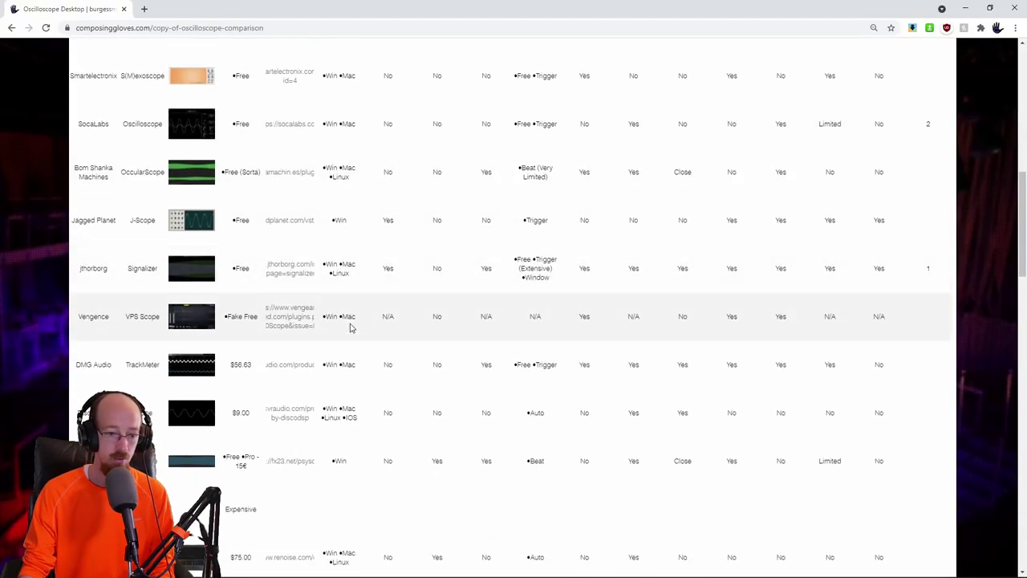
scroll(375, 330, "down", 10)
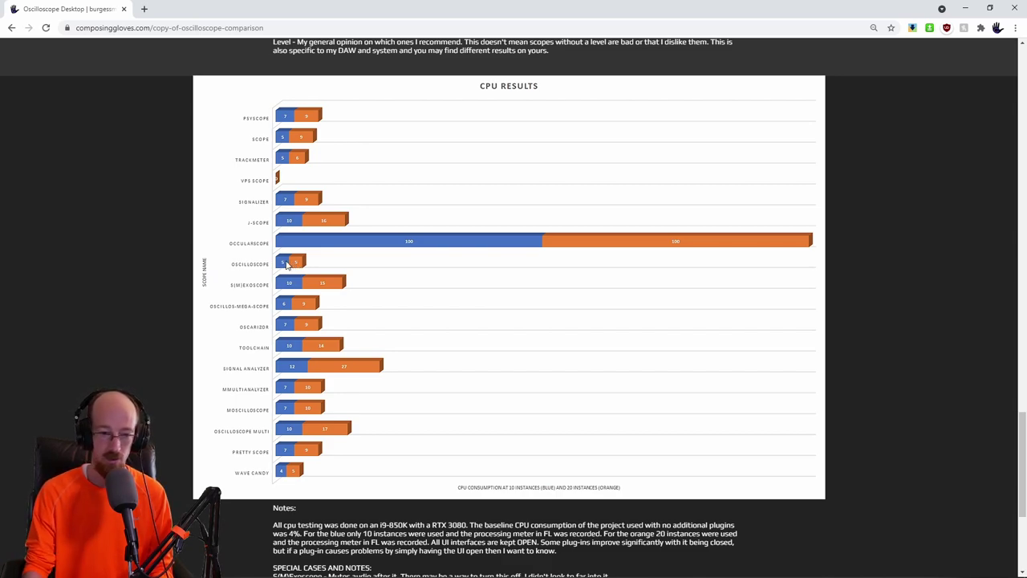
scroll(305, 269, "up", 15)
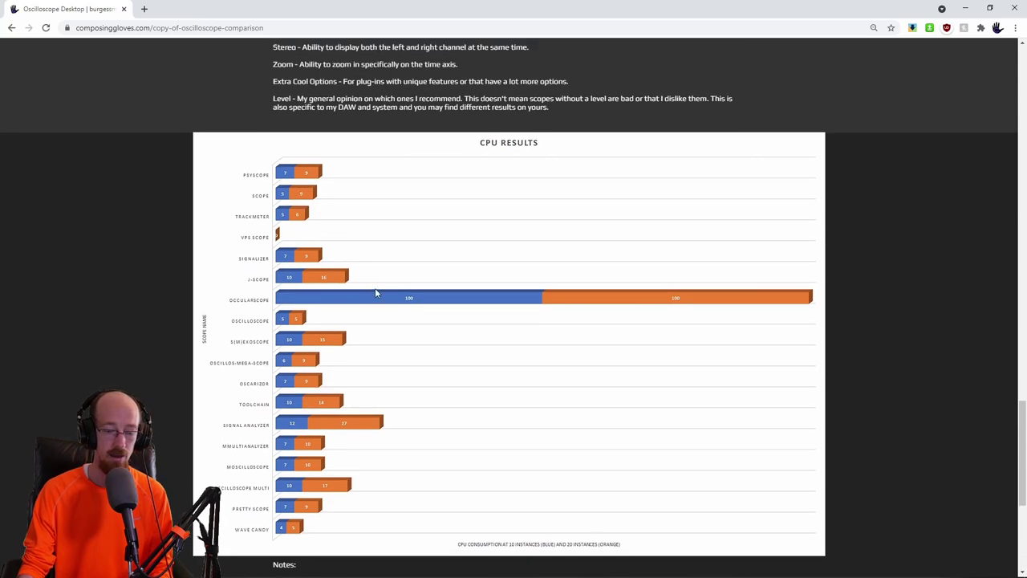
scroll(505, 315, "up", 3)
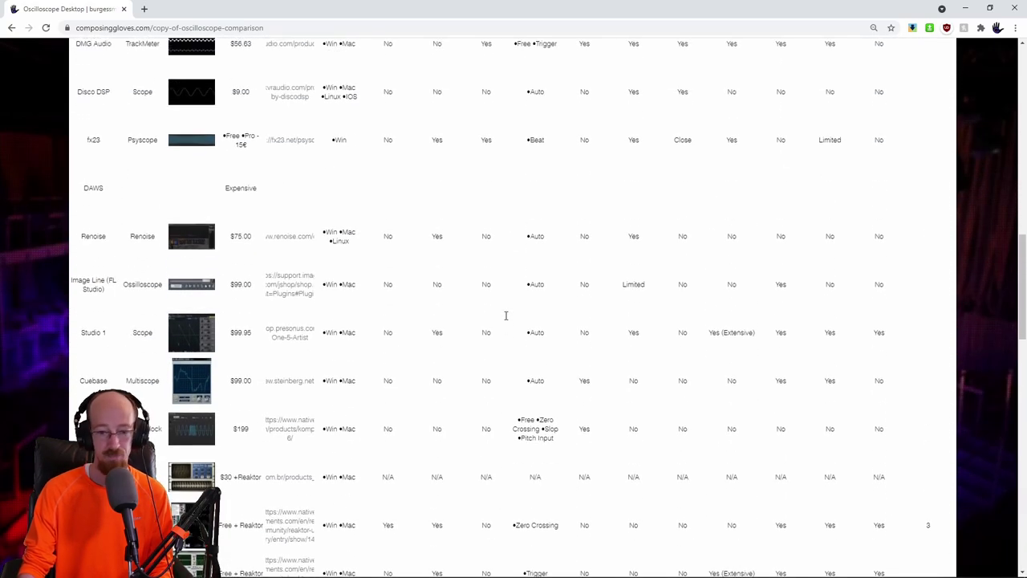
scroll(236, 337, "down", 5)
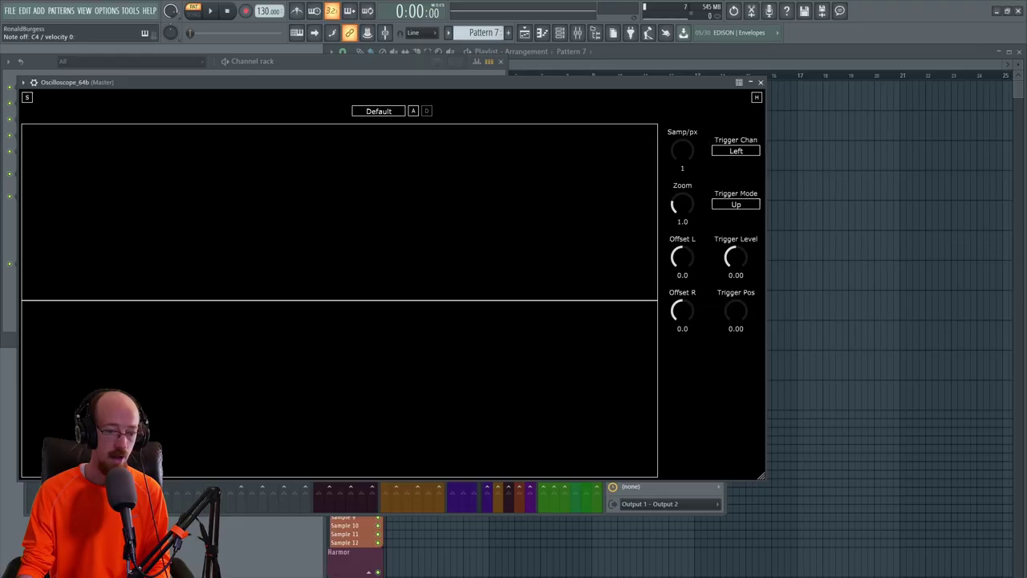
Close the Oscilloscope_64b window in FL Studio and open the scoplacix1.00.ens ensemble in Reaktor 6.
left_click(764, 85)
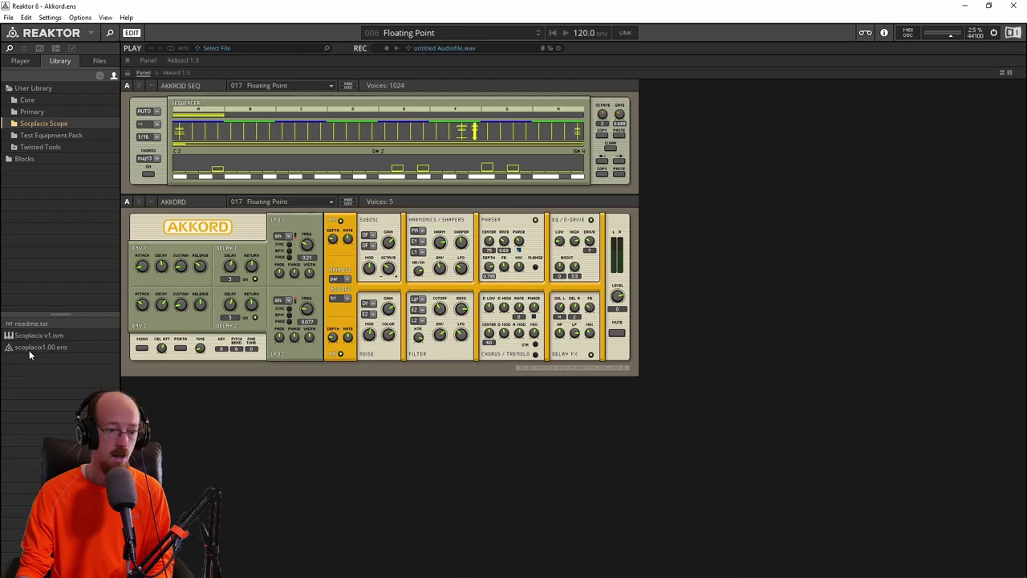
double_click(36, 345)
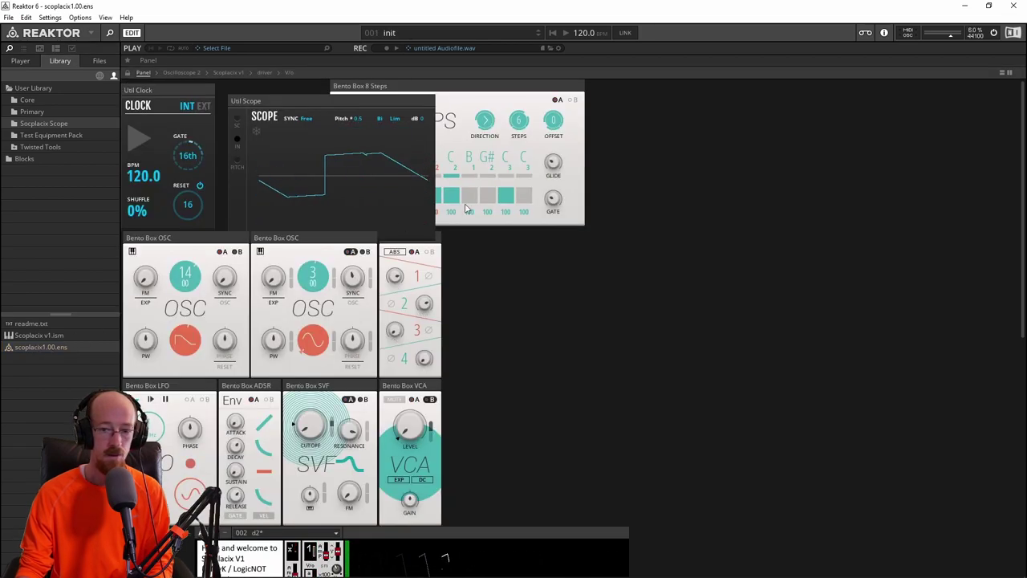
Move the Scoplacix panel up beside the Bento Box modules so its scopes sit in full view.
left_click_drag(1019, 201, 981, 293)
left_click_drag(367, 361, 674, 90)
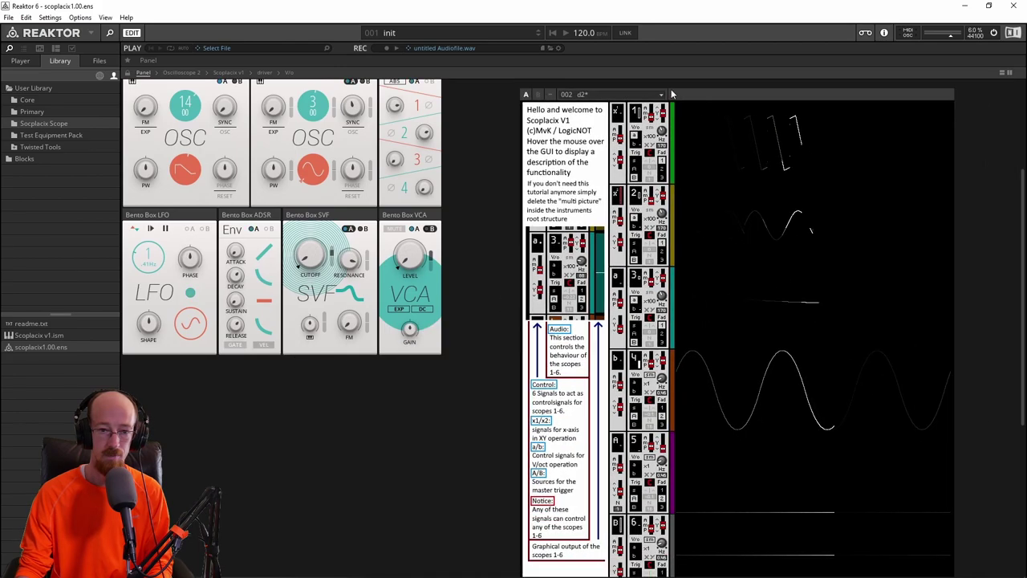
left_click_drag(1023, 247, 994, 75)
left_click_drag(730, 247, 804, 78)
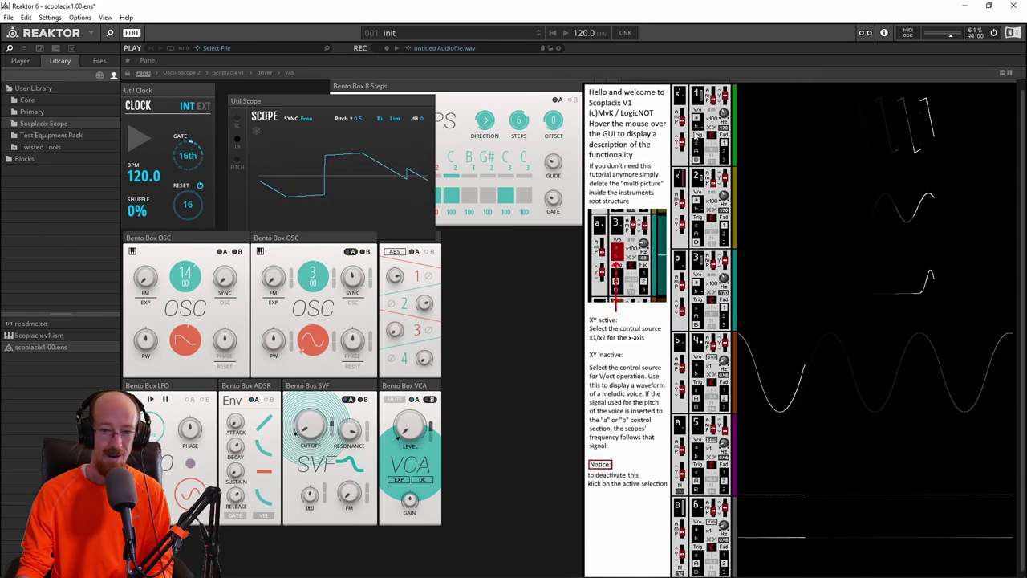
Examine Scoplacix's built-in descriptions of its control section, V/oct and x-axis source selection, and trigger source.
mouse_move(672, 362)
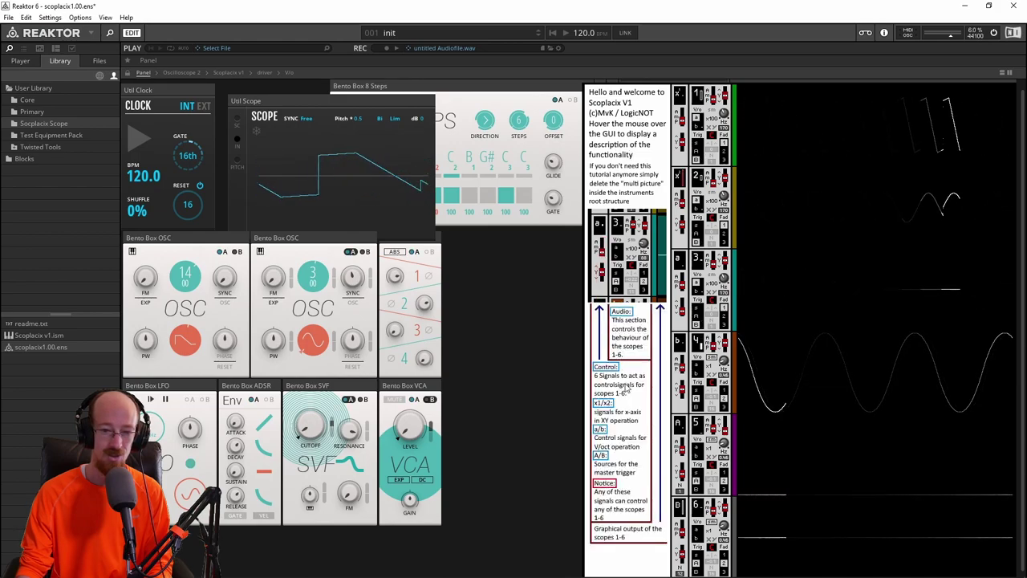
mouse_move(692, 251)
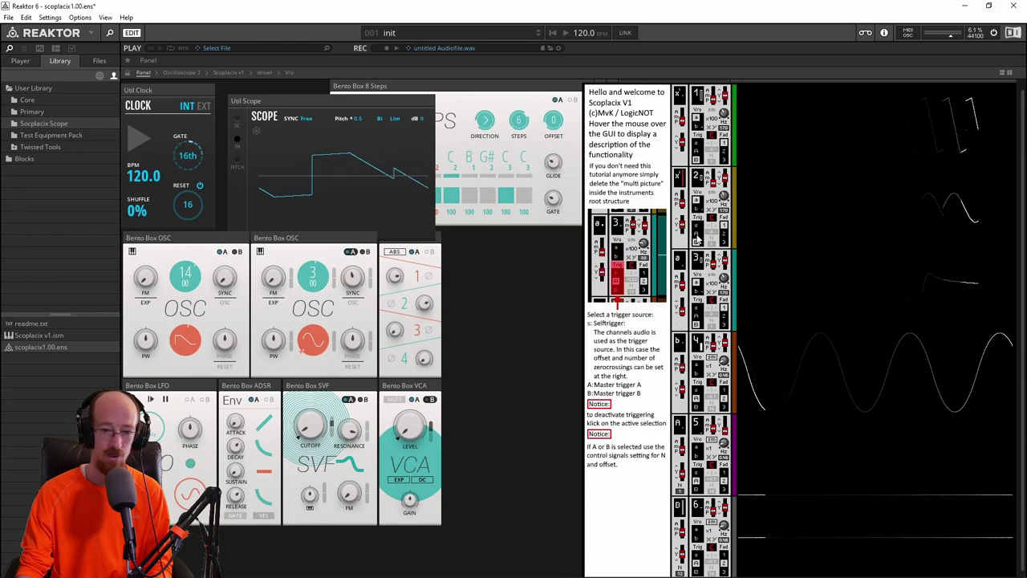
mouse_move(648, 264)
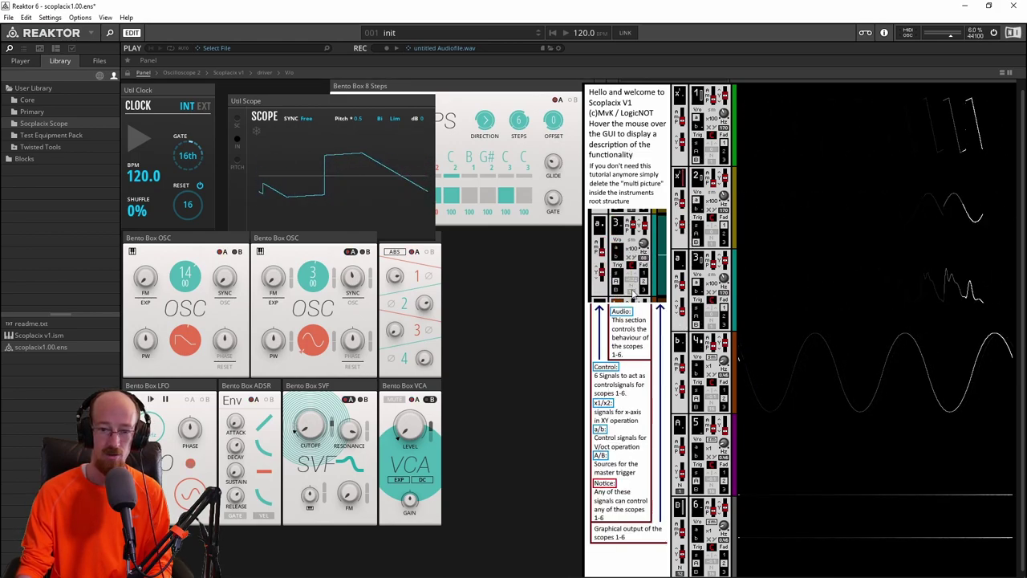
mouse_move(693, 454)
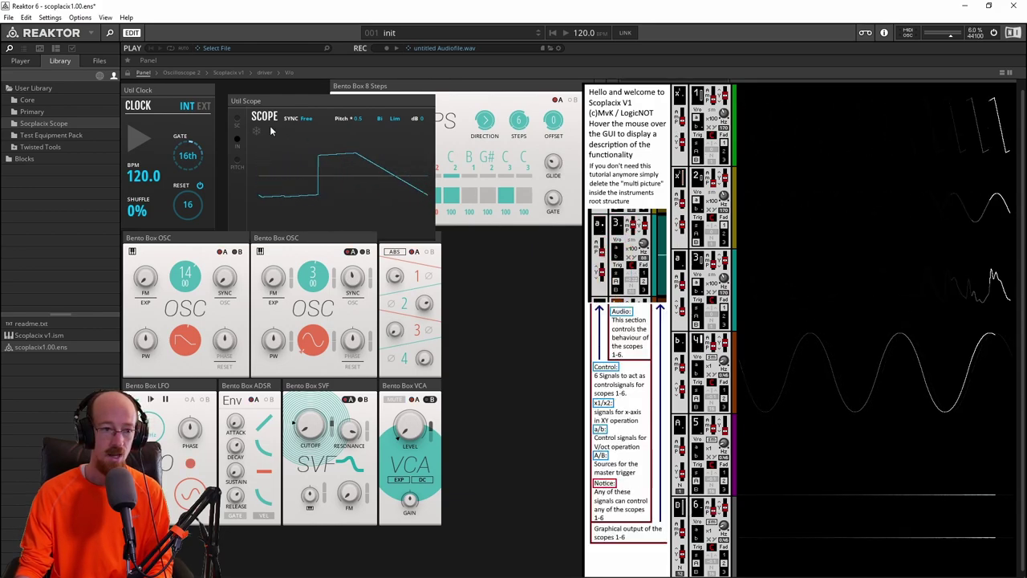
In the Oscilloscope 2 structure, move the Scoplacix v1 module past the Util Scope module, then return to the panel view.
left_click(177, 72)
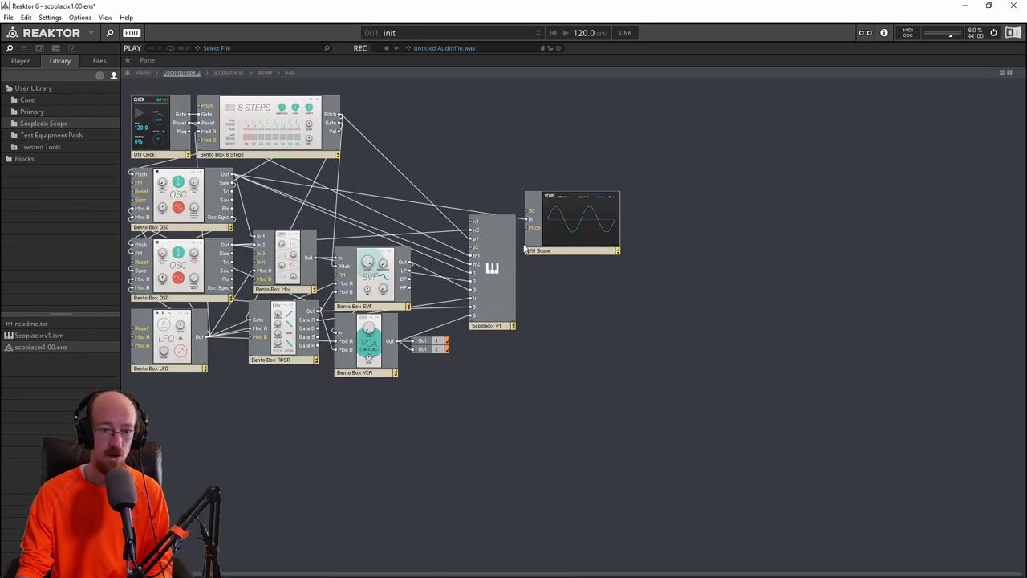
left_click_drag(496, 285, 763, 235)
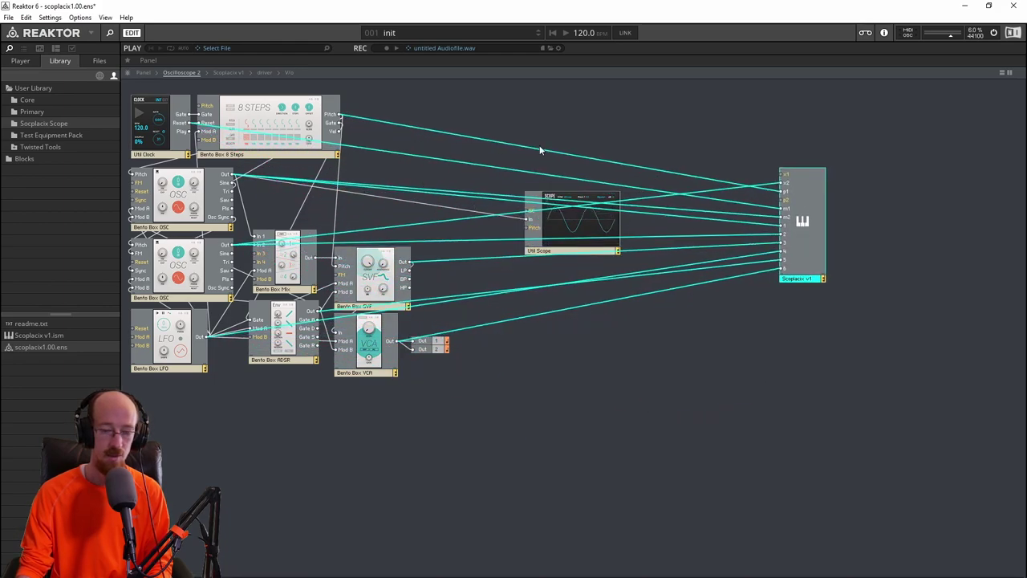
right_click(802, 214)
key("Escape")
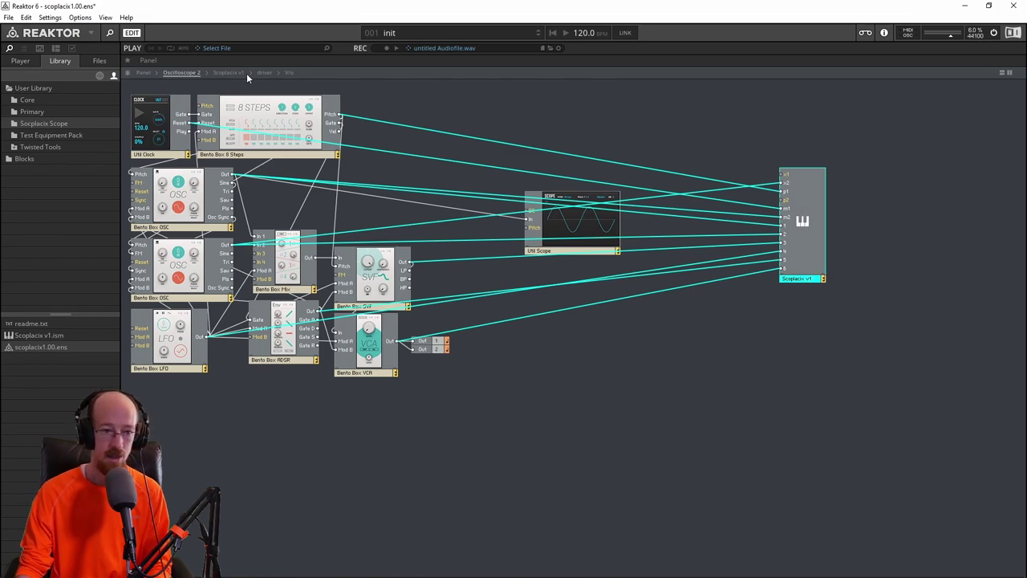
left_click(133, 73)
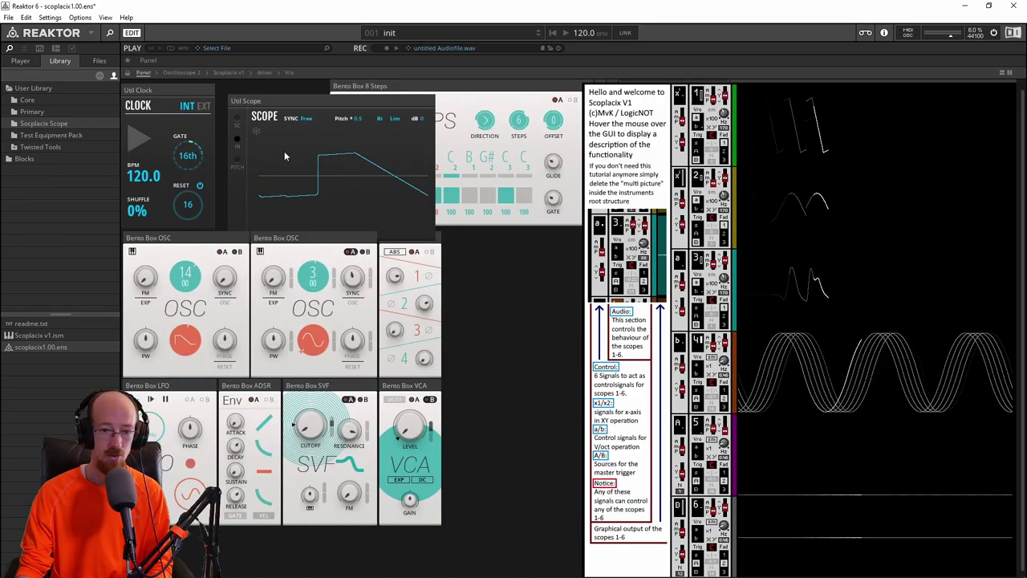
Rearrange the panels so Util Scope sits below the Bento Box modules and Bento Box 8 Steps sits directly beside Util Clock.
left_click_drag(365, 103, 289, 539)
mouse_move(901, 297)
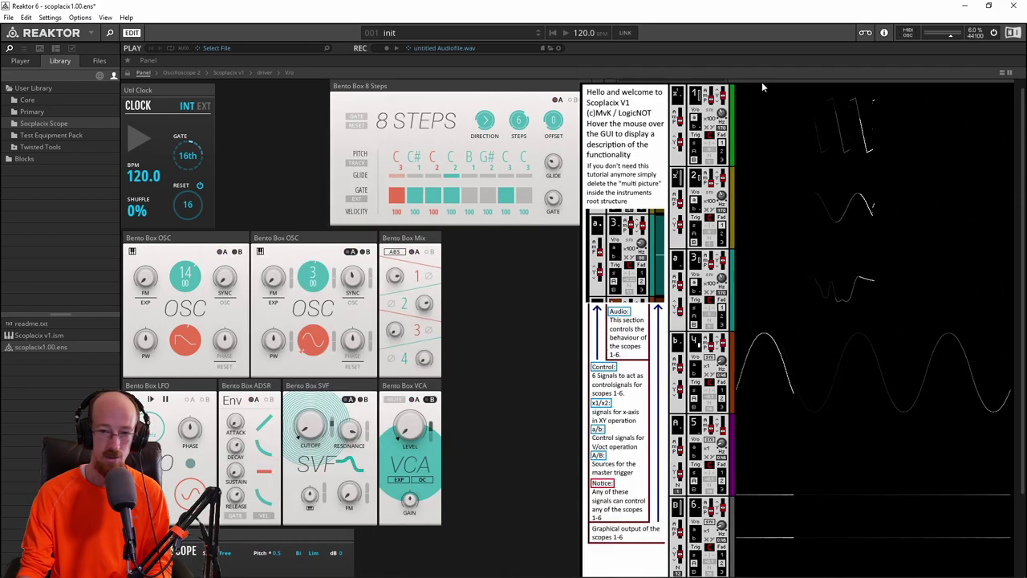
left_click_drag(764, 80, 760, 80)
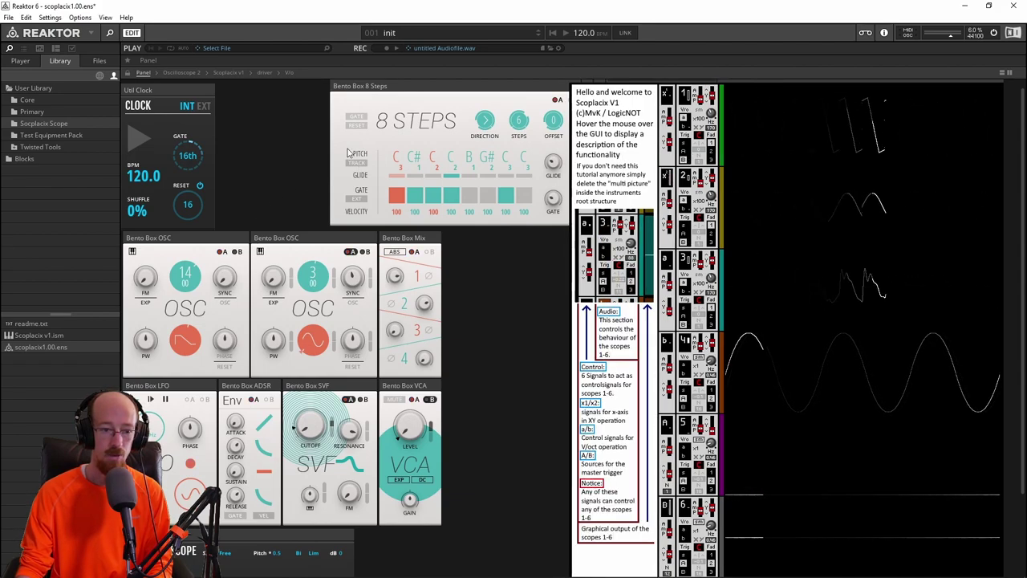
left_click(341, 94)
left_click_drag(420, 85, 294, 89)
Run the Util Clock to show signals on Scoplacix's scopes, stop it, and shift the Scoplacix panel down until its header shows.
left_click(142, 132)
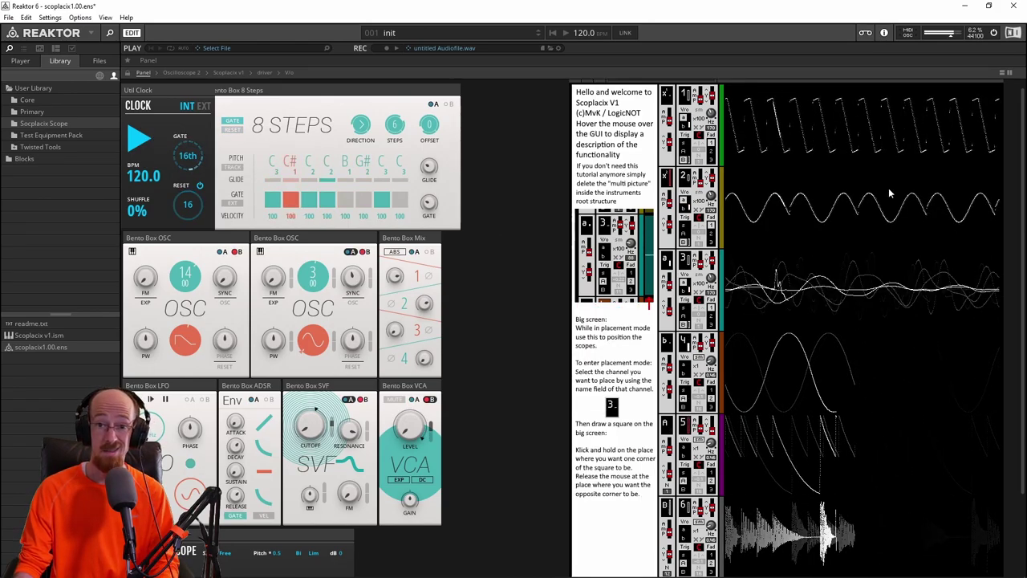
left_click(141, 134)
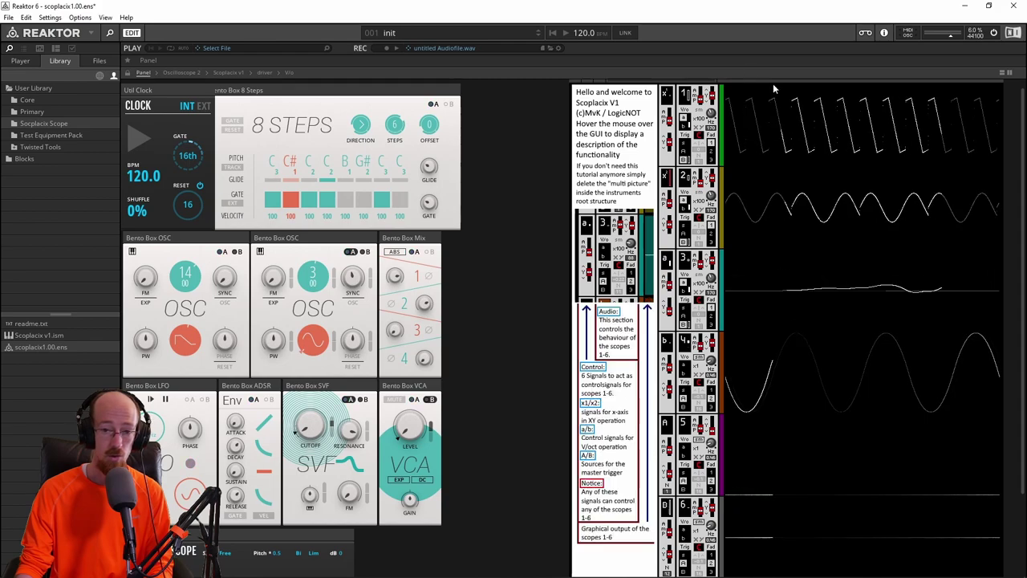
left_click_drag(769, 81, 753, 86)
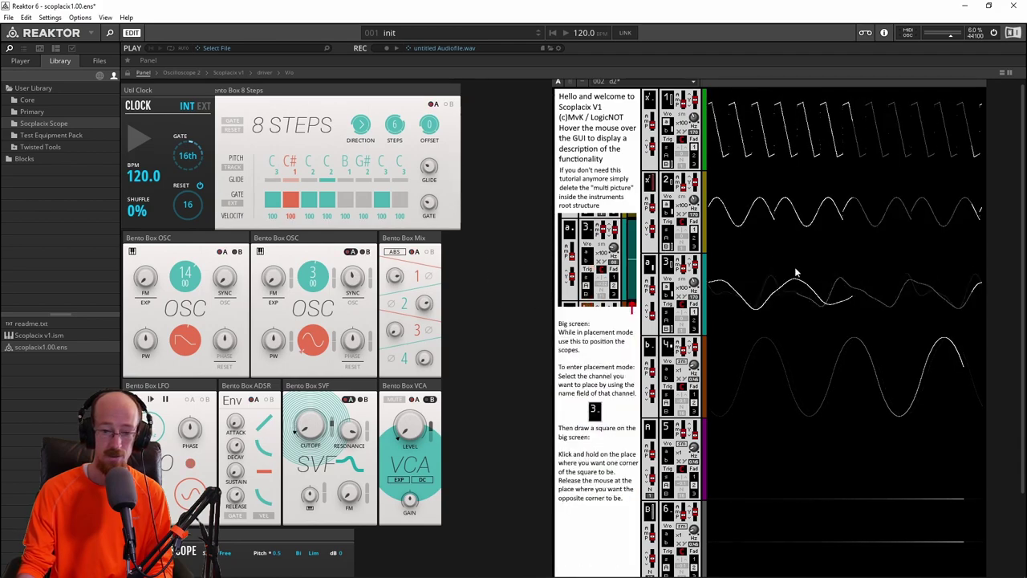
left_click_drag(862, 84, 882, 88)
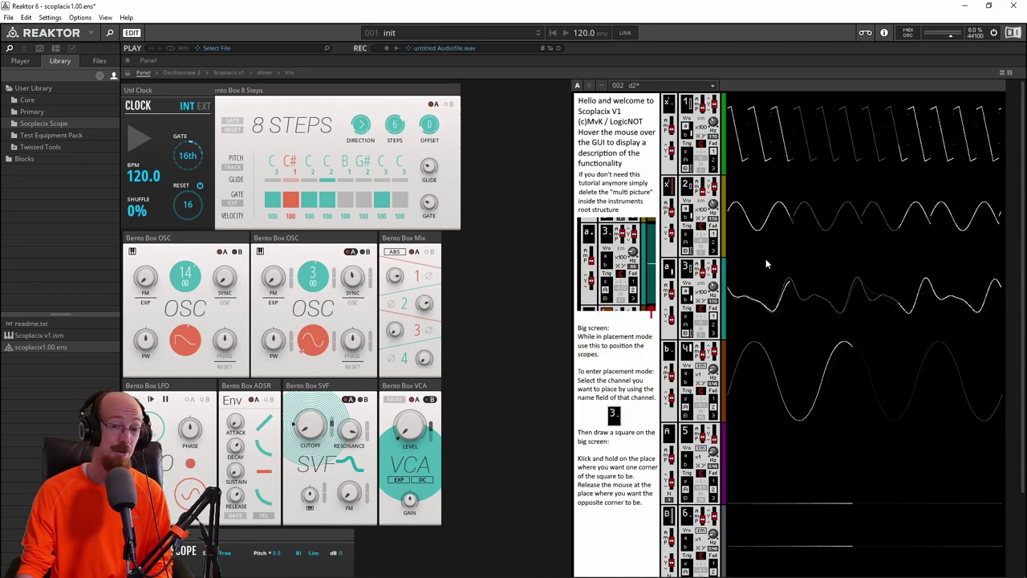
Switch to the comparison page in Chrome and review the plug-in table down to the Physical Options row.
key("alt+Tab")
key("alt+Tab")
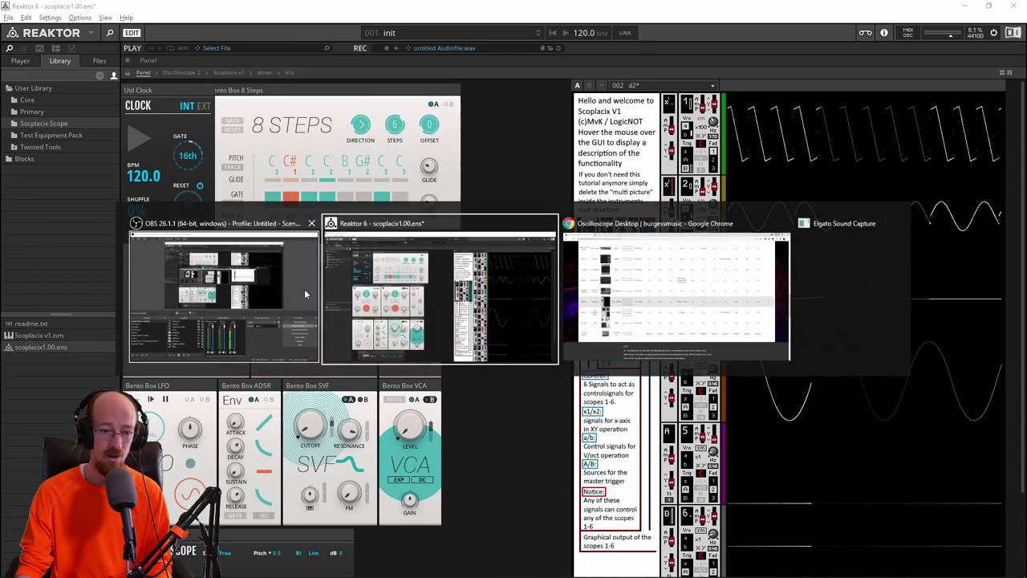
key("super")
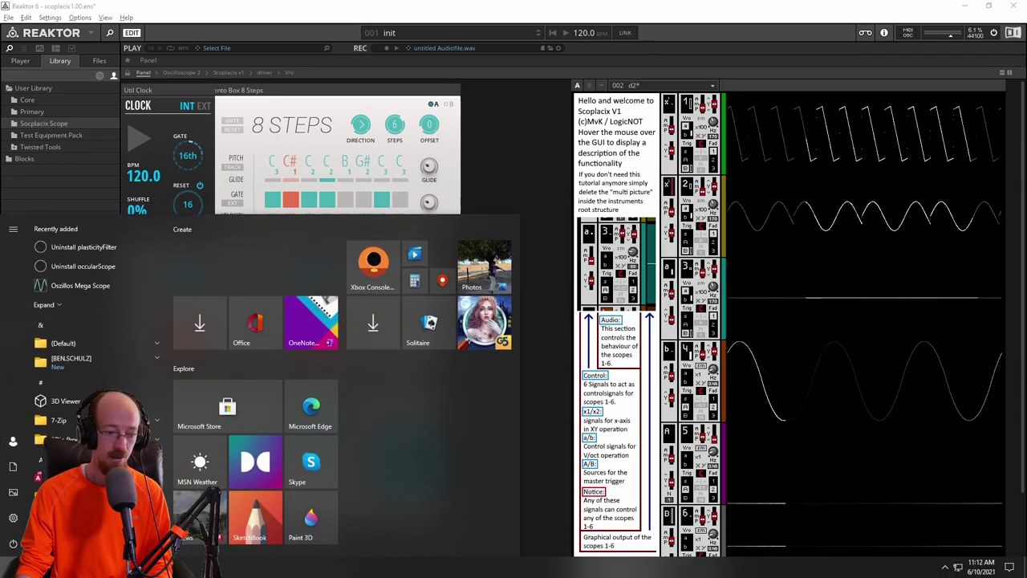
key("alt+Tab")
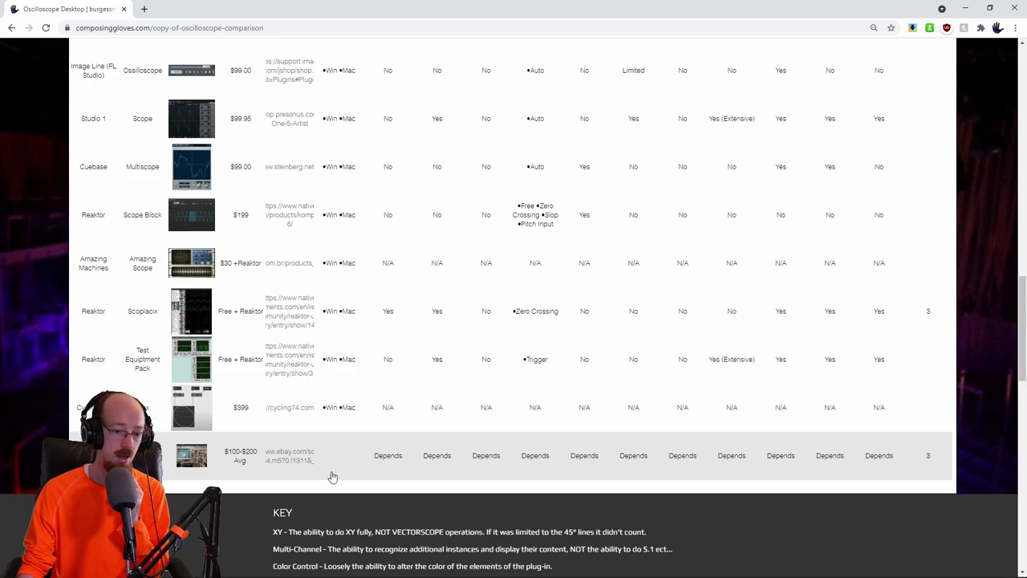
scroll(367, 471, "up", 15)
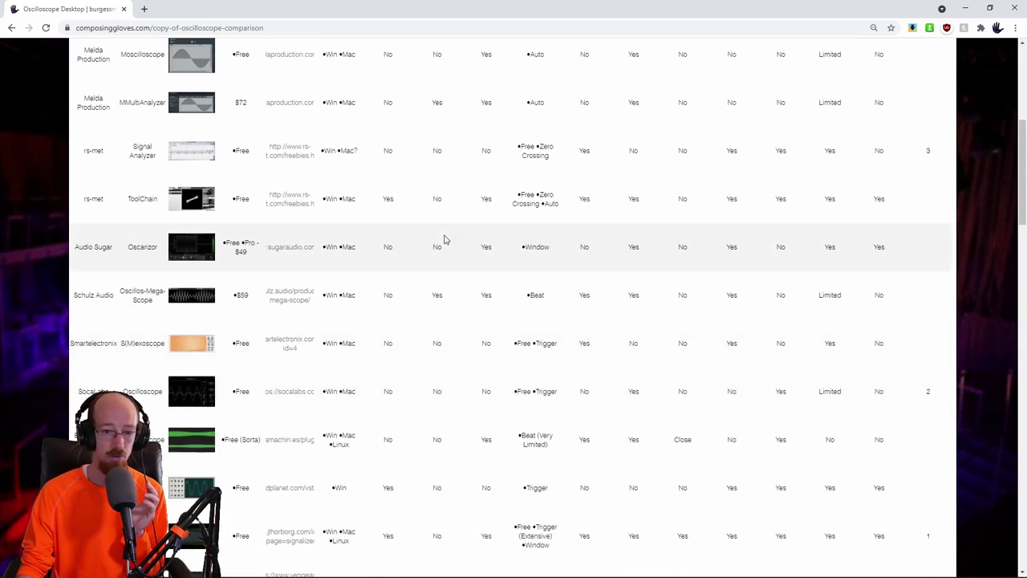
scroll(462, 239, "up", 3)
scroll(468, 316, "down", 12)
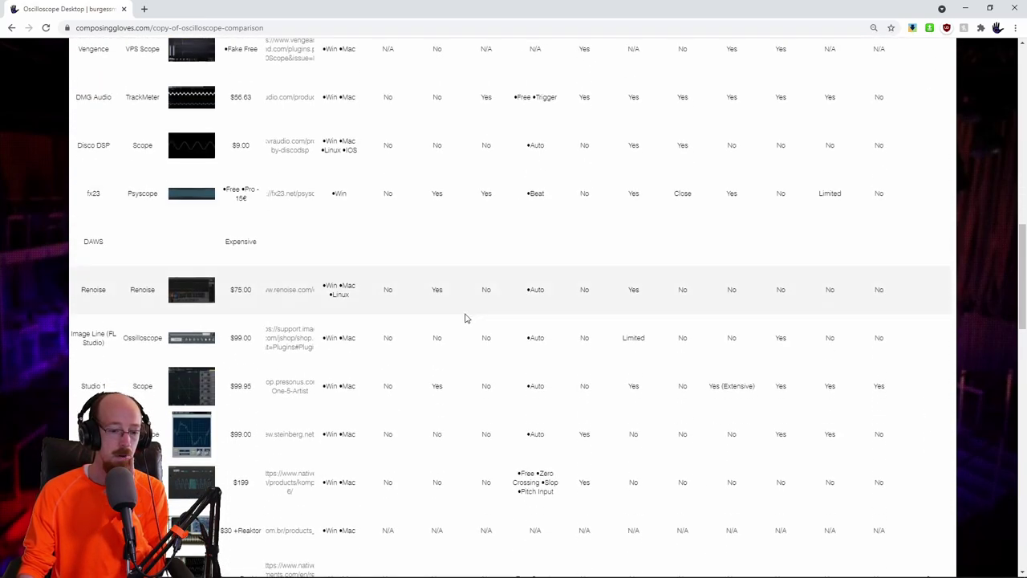
scroll(450, 333, "down", 2)
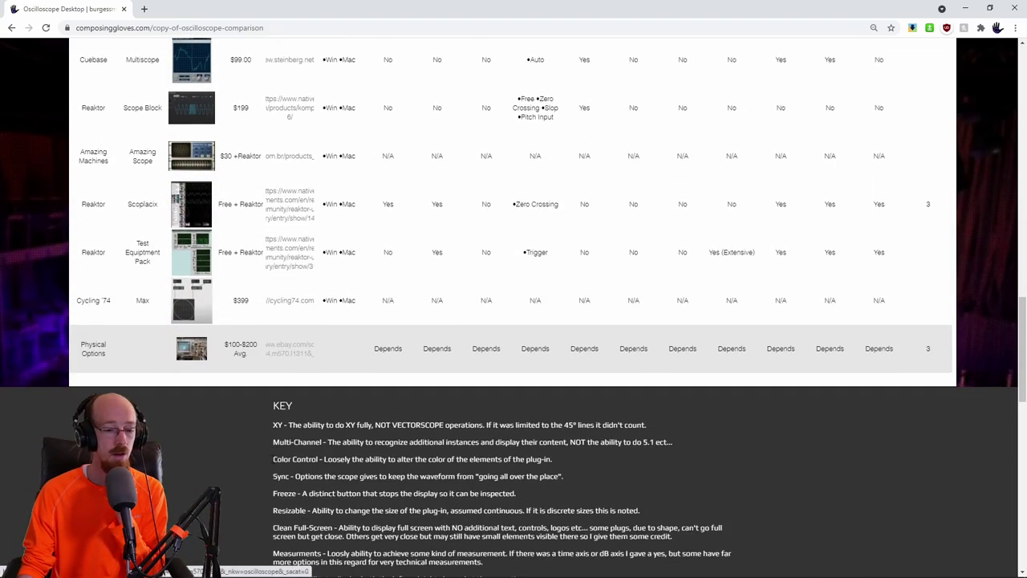
Open the eBay oscilloscope search linked in the Physical Options row and examine the prices of used and new hardware scopes.
left_click(302, 358)
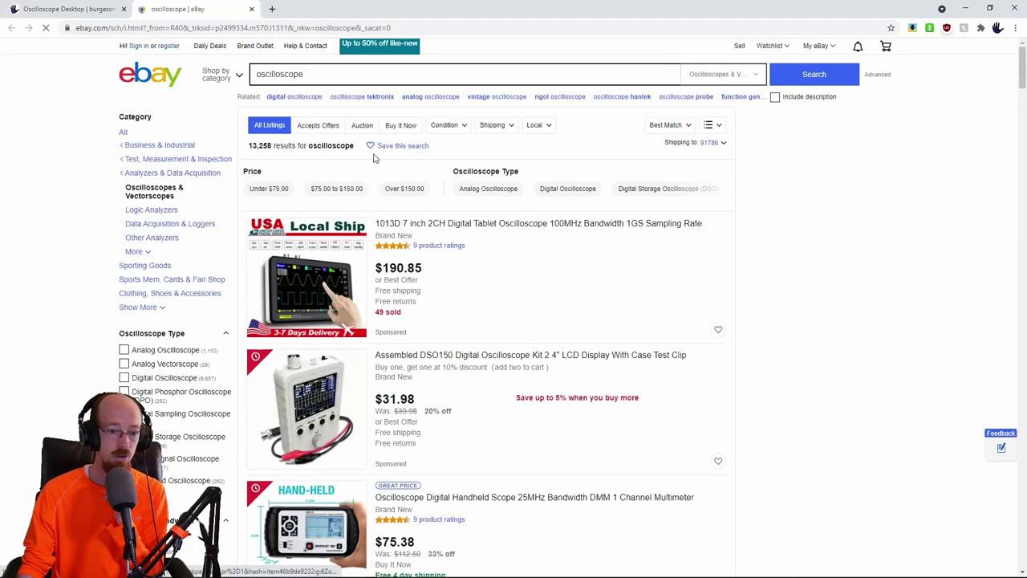
scroll(585, 257, "down", 10)
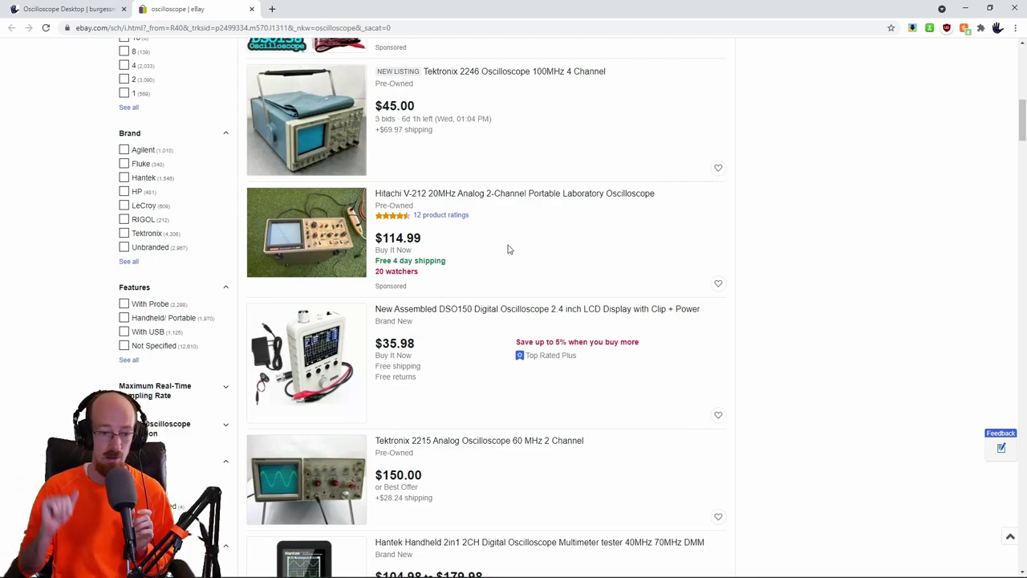
scroll(461, 328, "down", 1)
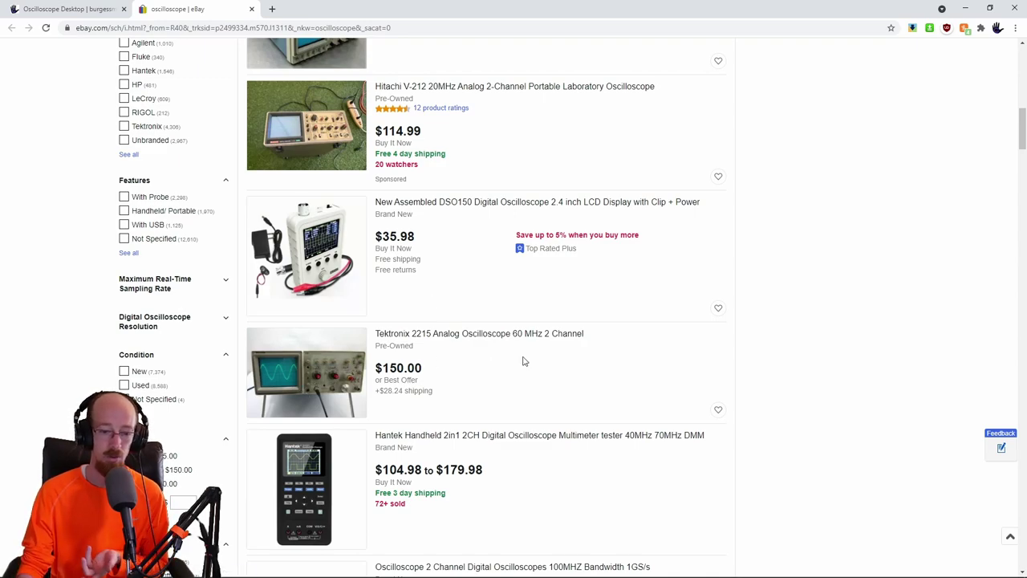
scroll(523, 365, "down", 4)
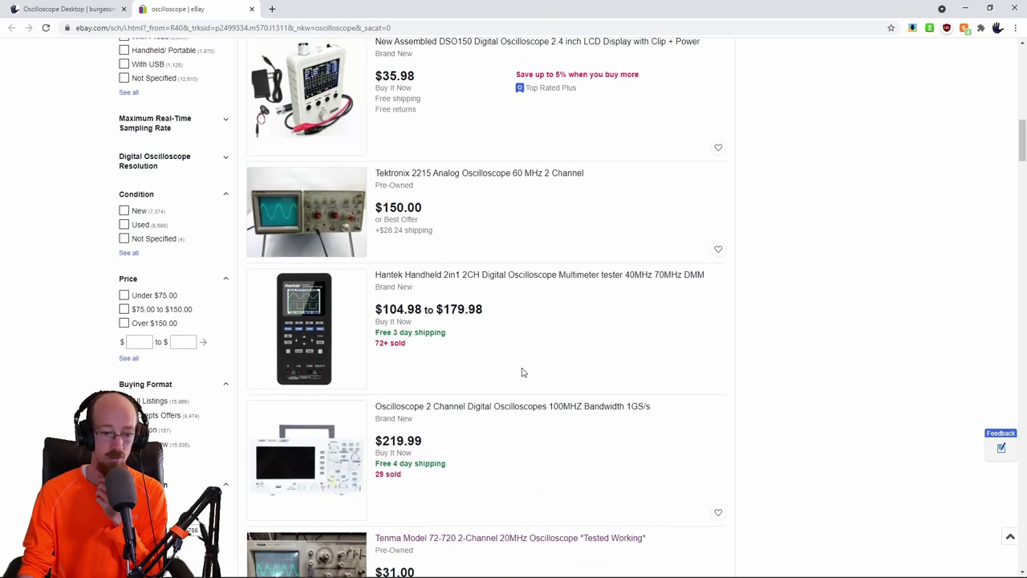
scroll(540, 346, "down", 1)
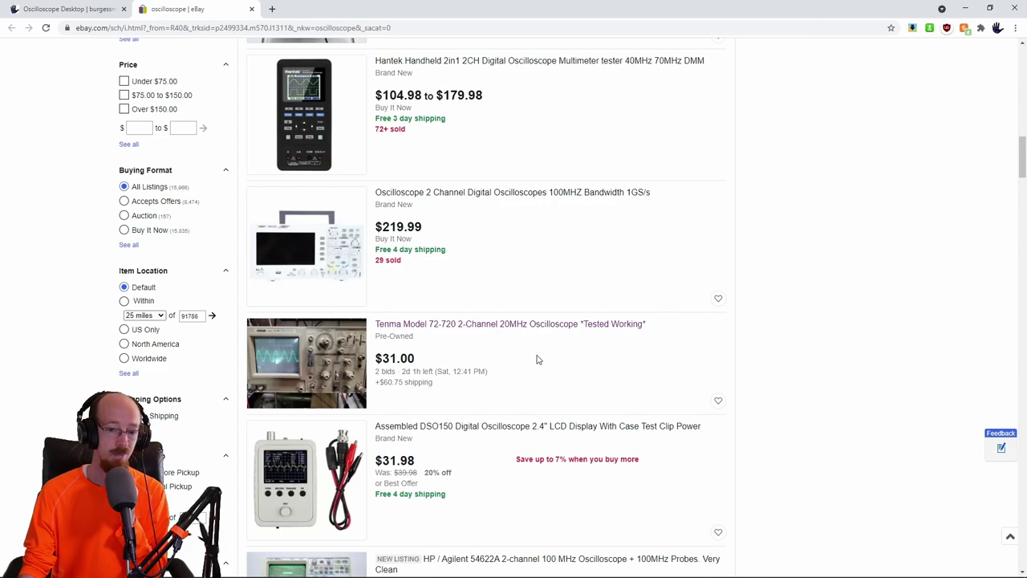
scroll(542, 349, "down", 4)
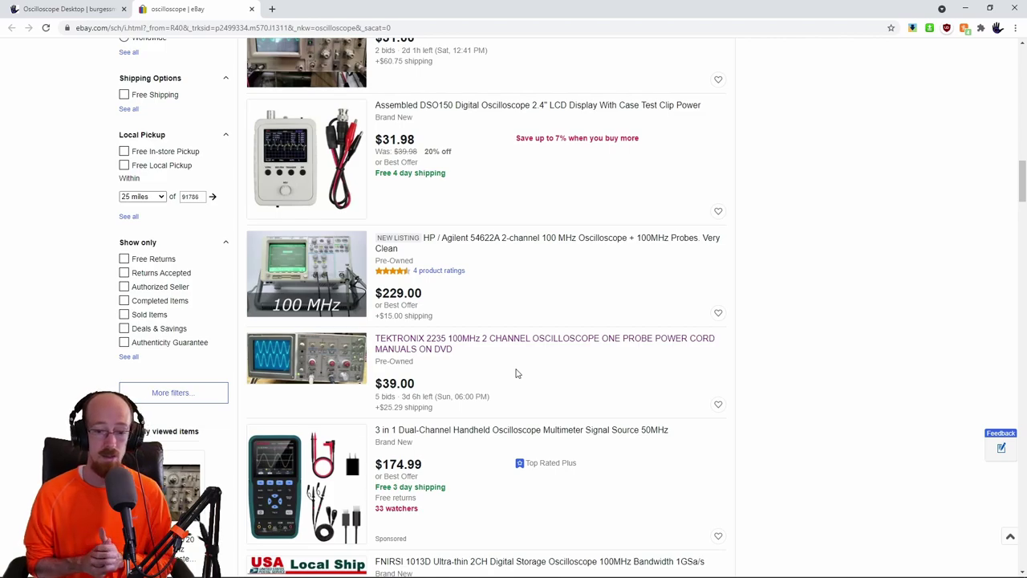
scroll(516, 373, "down", 7)
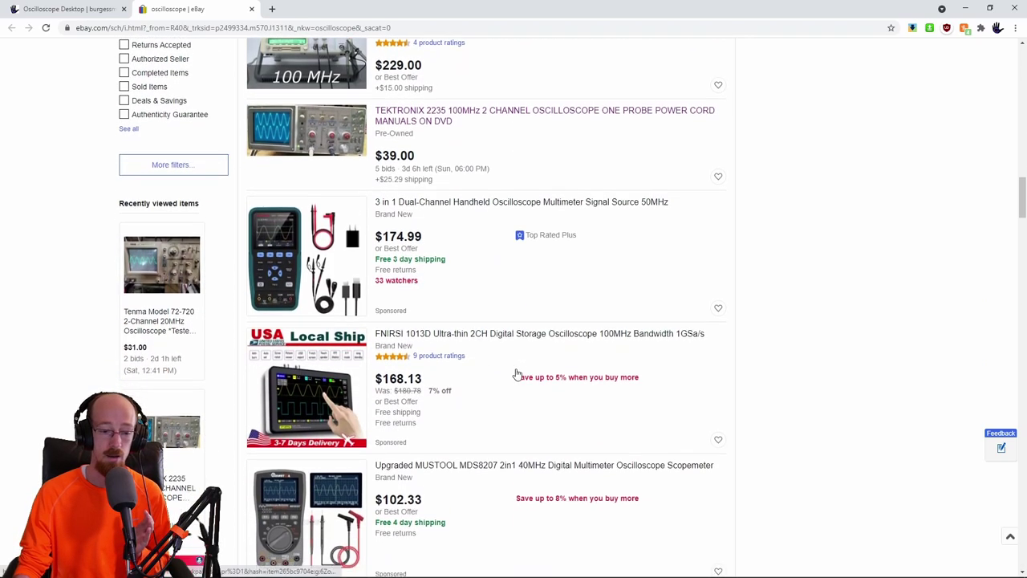
scroll(745, 390, "down", 3)
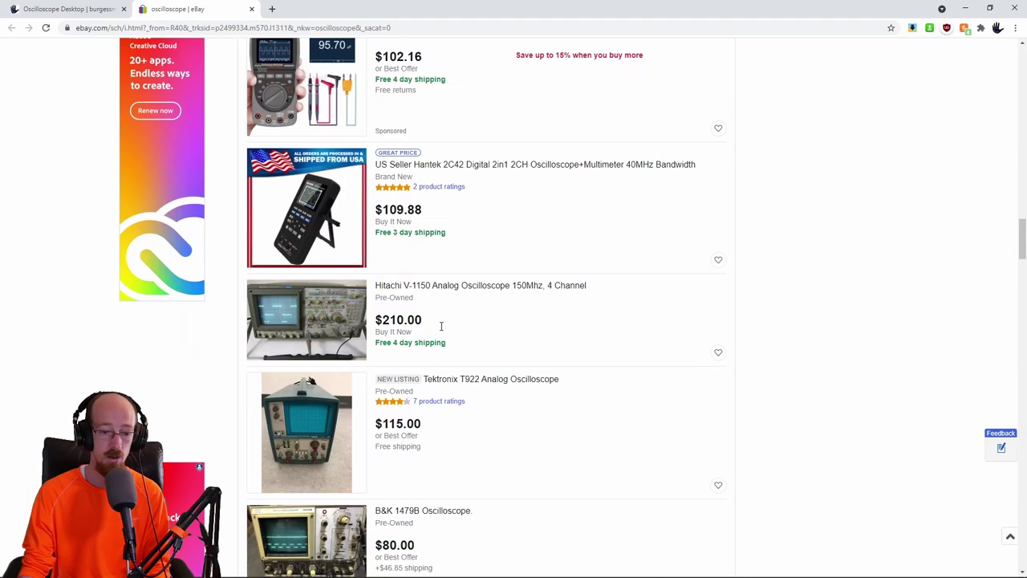
Return to the start of the eBay results and examine the pre-owned analog scopes such as the Tektronix 2246 and Hitachi V-212.
scroll(576, 390, "up", 3)
scroll(575, 390, "up", 15)
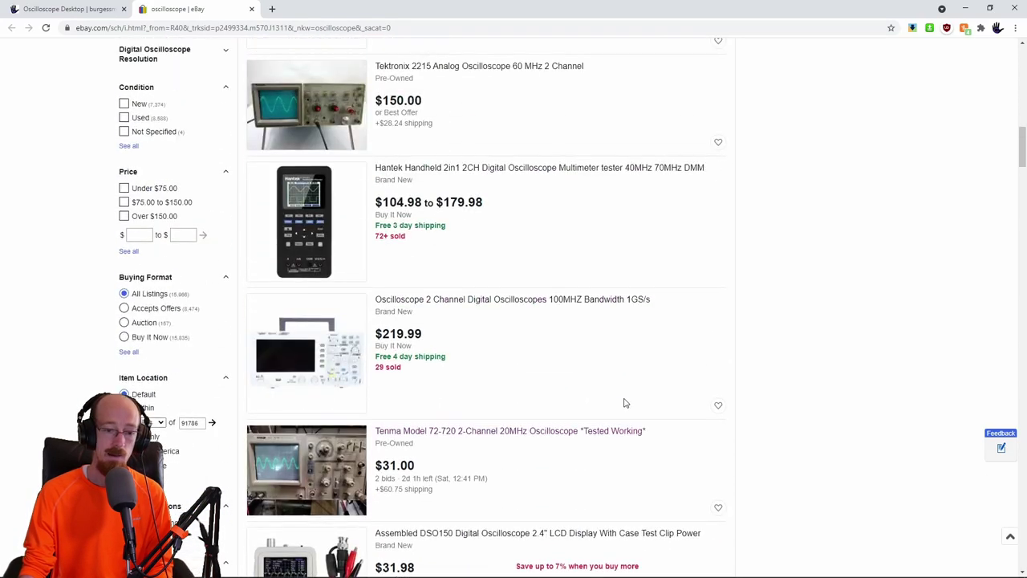
scroll(643, 396, "up", 2)
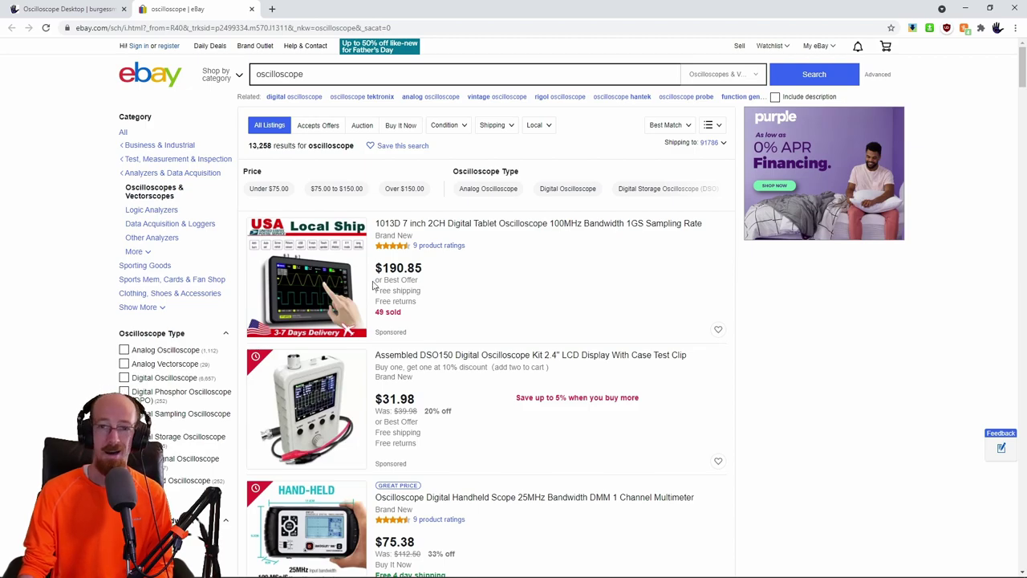
scroll(619, 333, "down", 8)
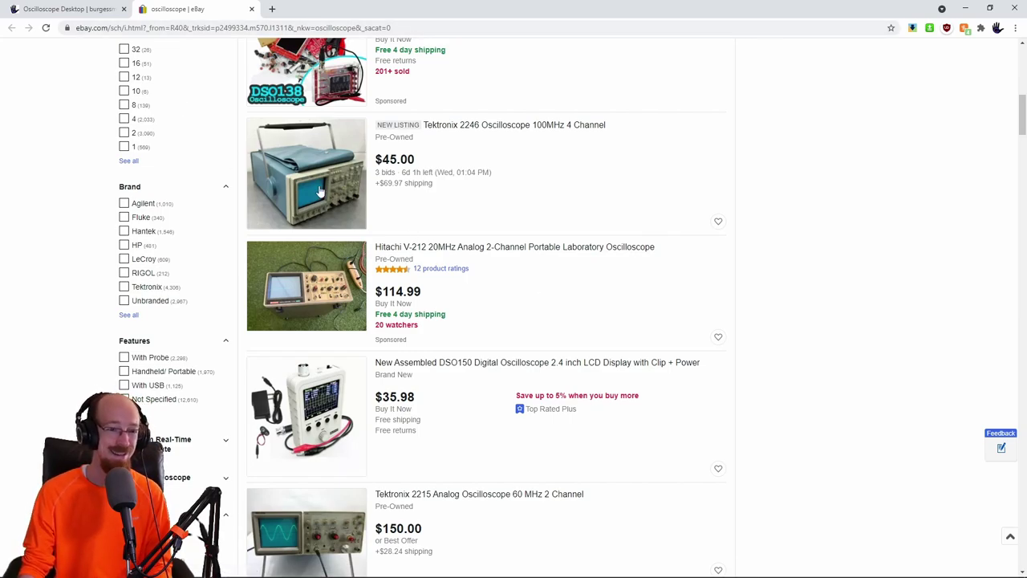
scroll(313, 188, "down", 2)
scroll(283, 162, "up", 1)
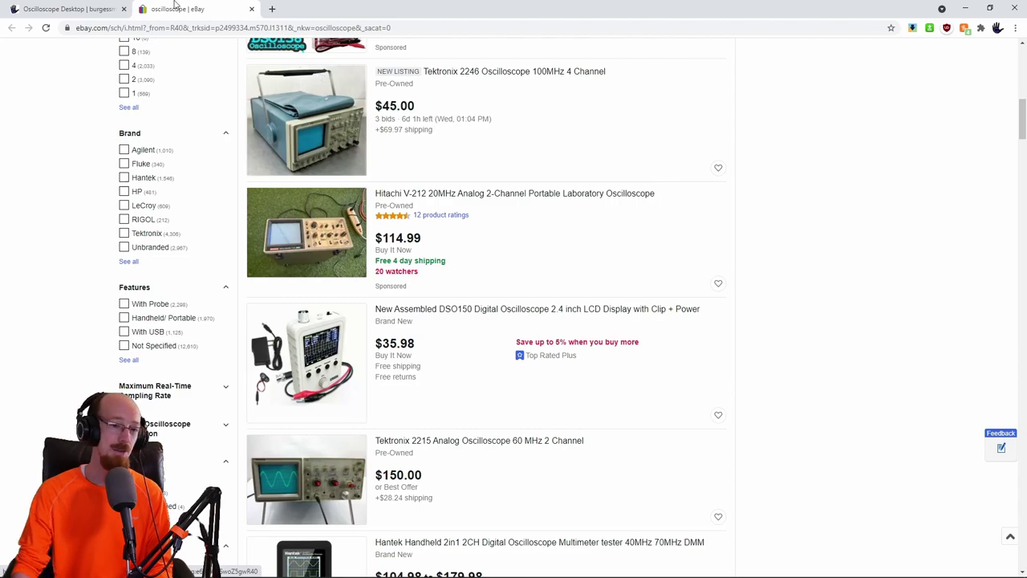
Close the eBay results, briefly reopen and close them from the Physical Options link, and go back up the comparison table.
key("ctrl+shift+Tab")
left_click(214, 9)
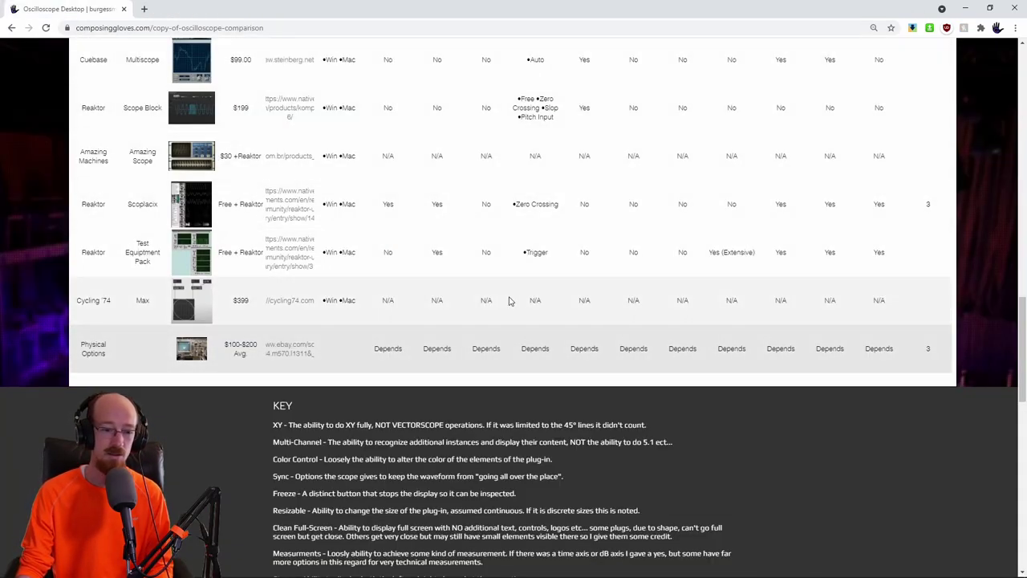
left_click(279, 358)
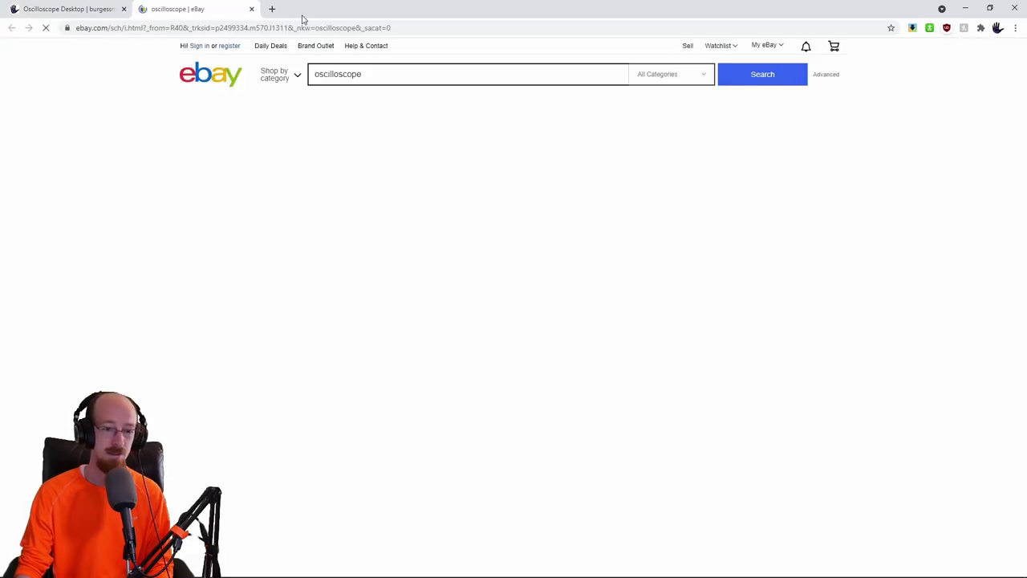
left_click(227, 8)
scroll(432, 340, "up", 15)
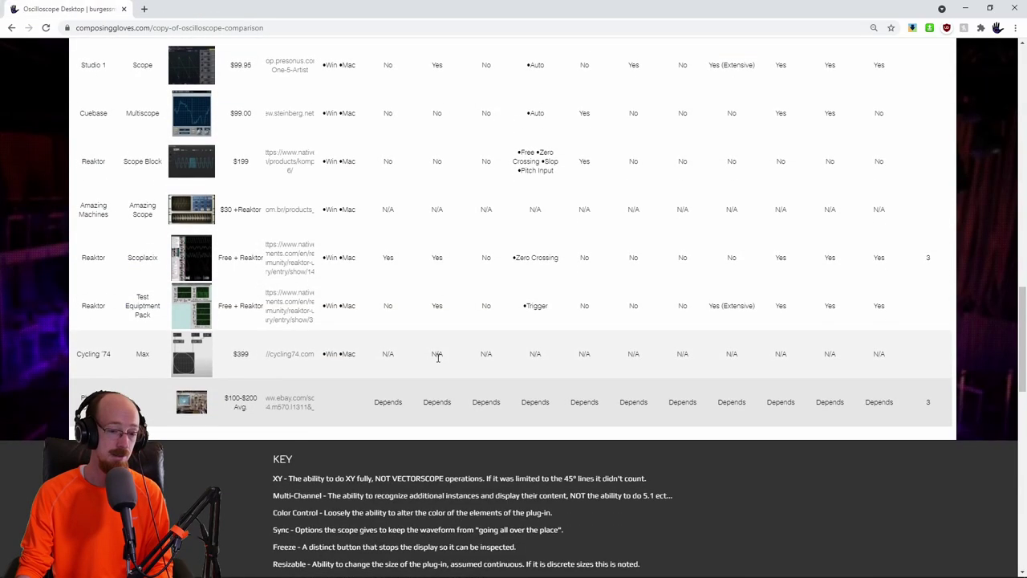
Return to the start of the comparison table and examine the feature columns from XY through Stereo.
scroll(586, 391, "up", 5)
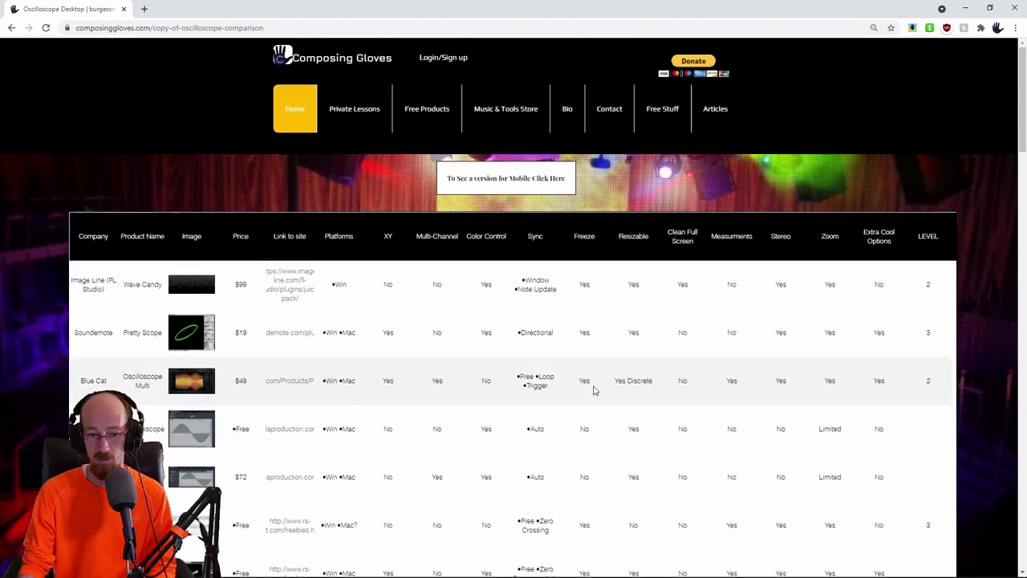
scroll(596, 362, "down", 1)
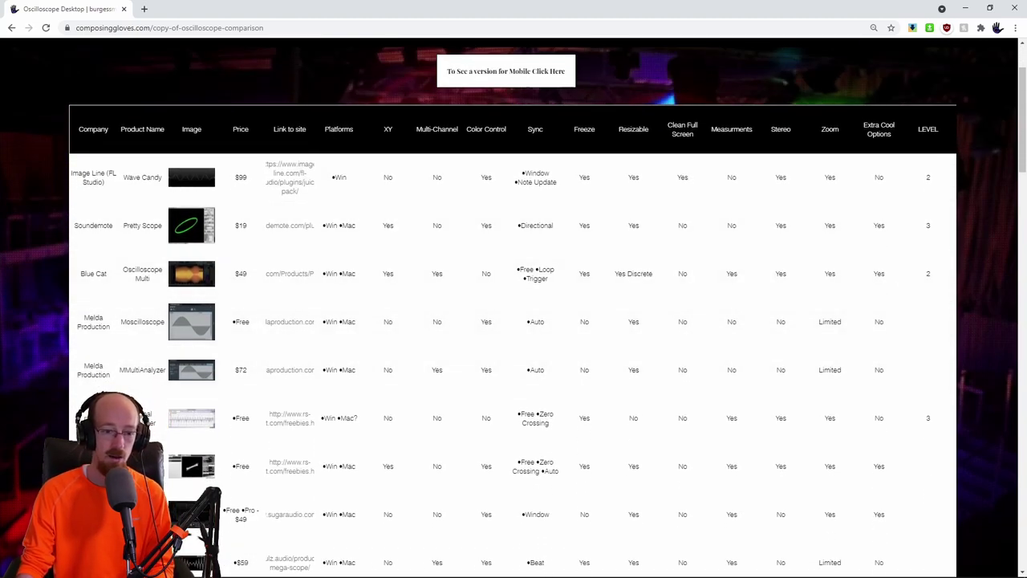
left_click_drag(381, 134, 398, 132)
left_click(397, 151)
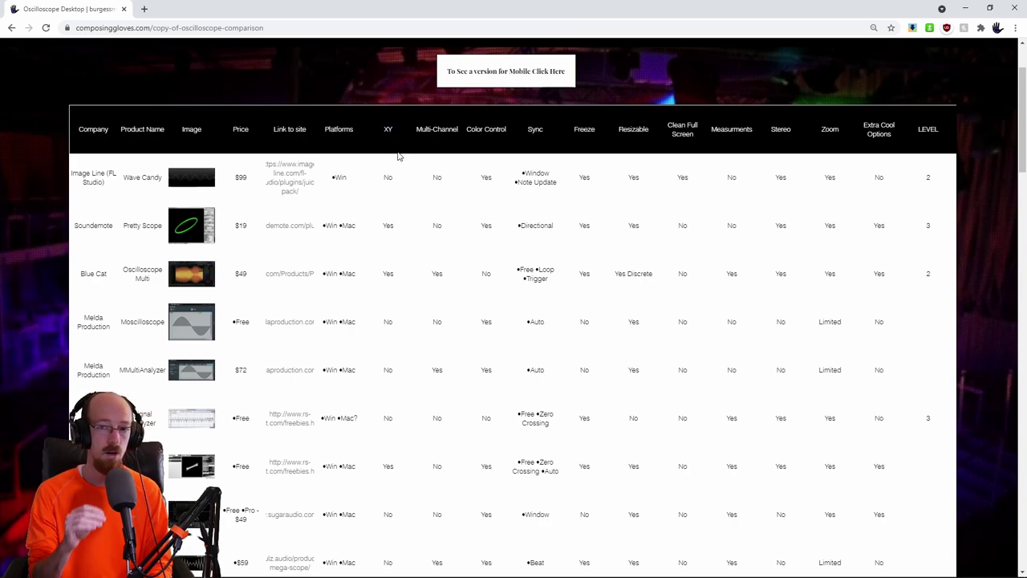
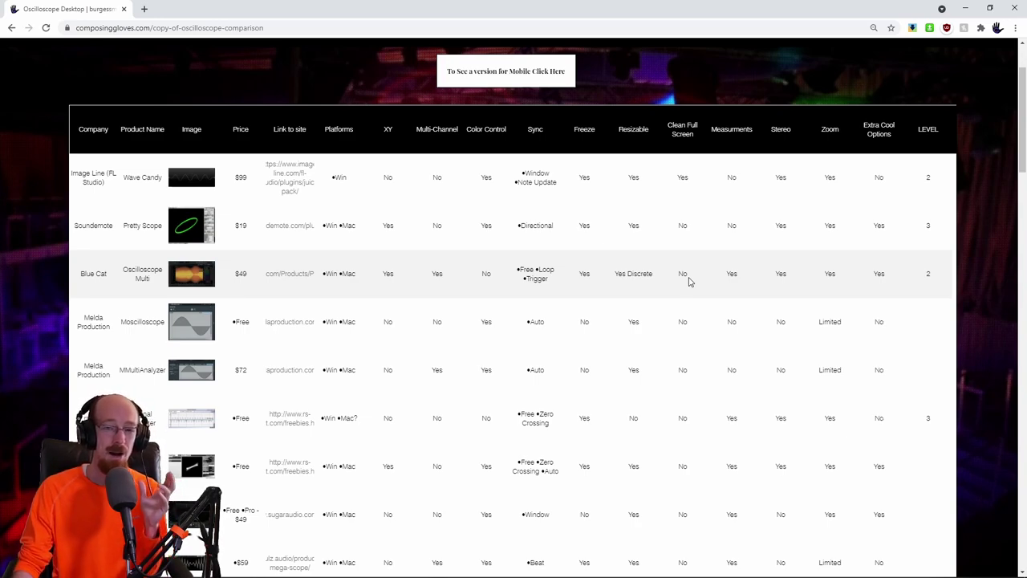
scroll(689, 281, "down", 1)
scroll(688, 281, "up", 1)
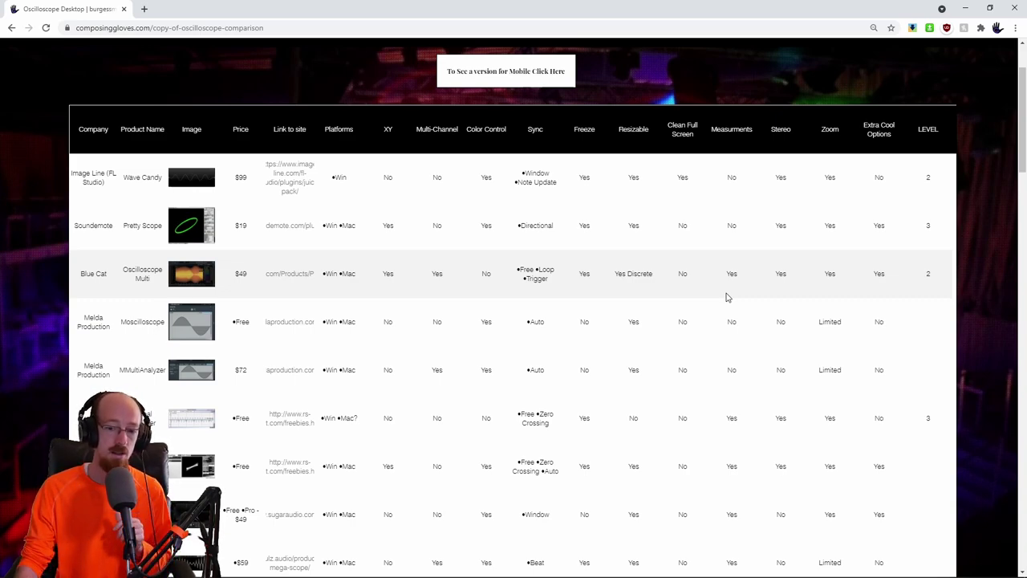
scroll(726, 297, "down", 3)
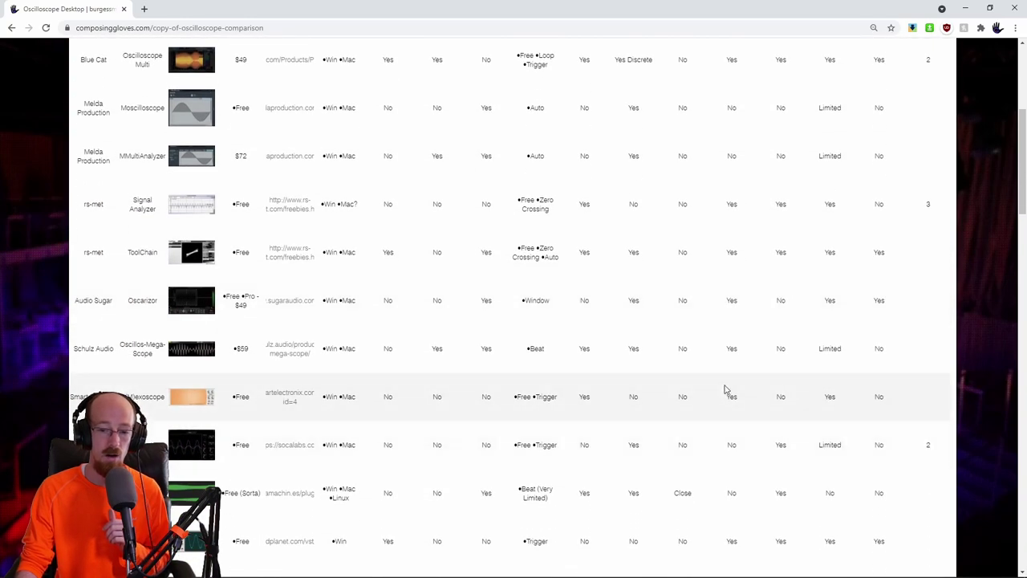
scroll(724, 389, "up", 1)
scroll(725, 390, "up", 1)
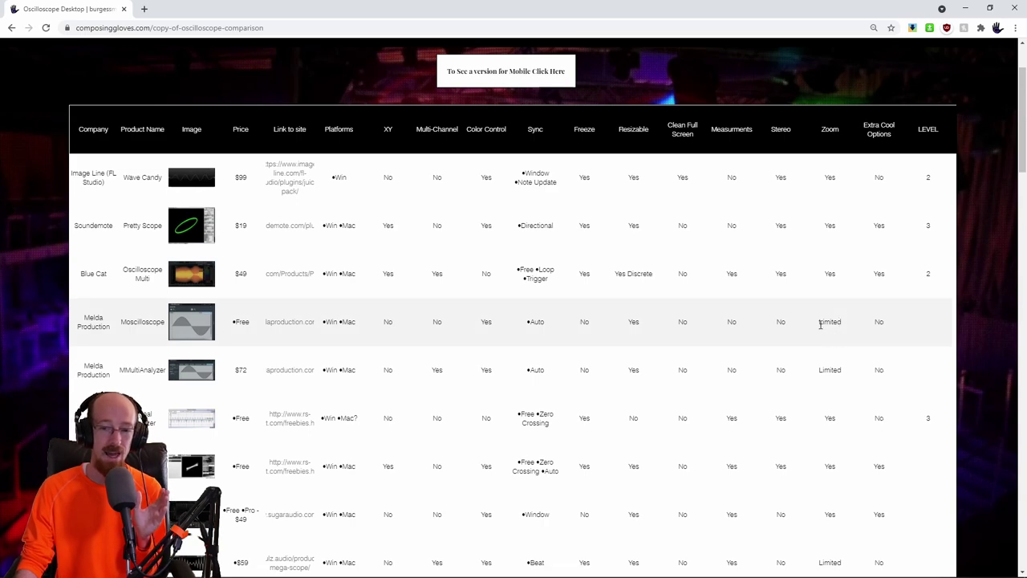
Compare the Zoom, Extra Cool Options and Level entries across the plug-in rows.
left_click_drag(820, 324, 853, 321)
left_click(848, 326)
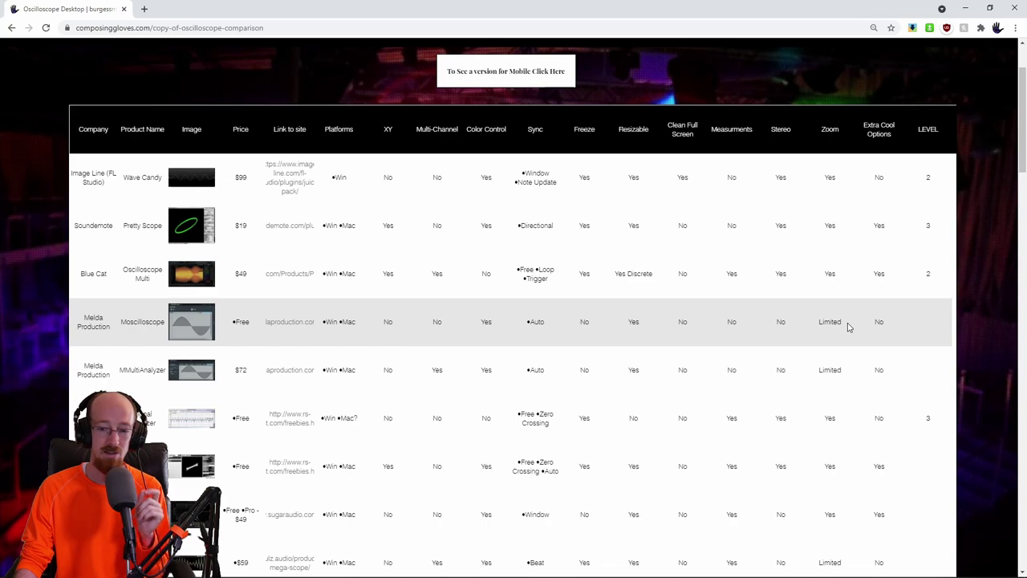
scroll(847, 327, "down", 3)
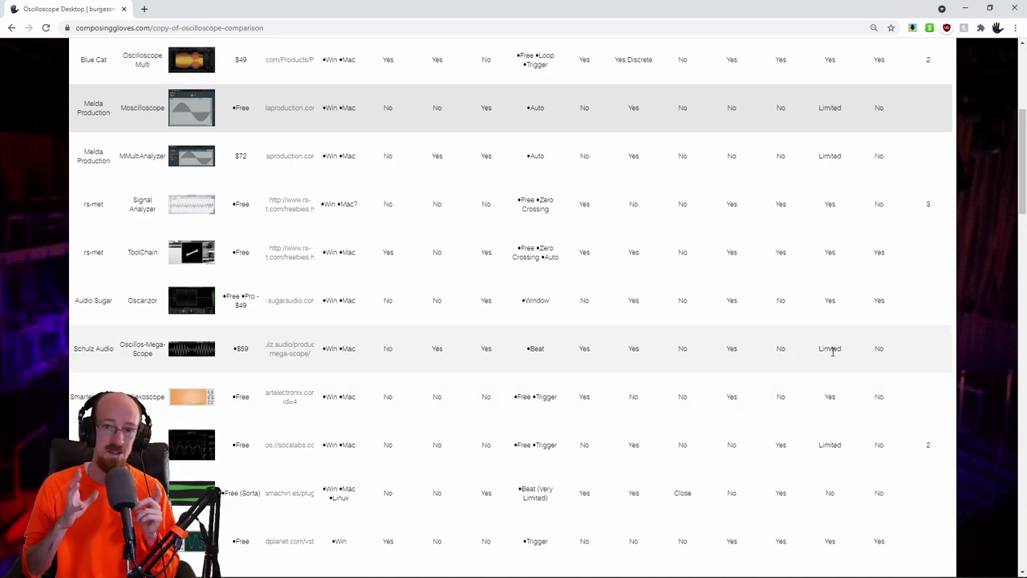
scroll(831, 351, "up", 2)
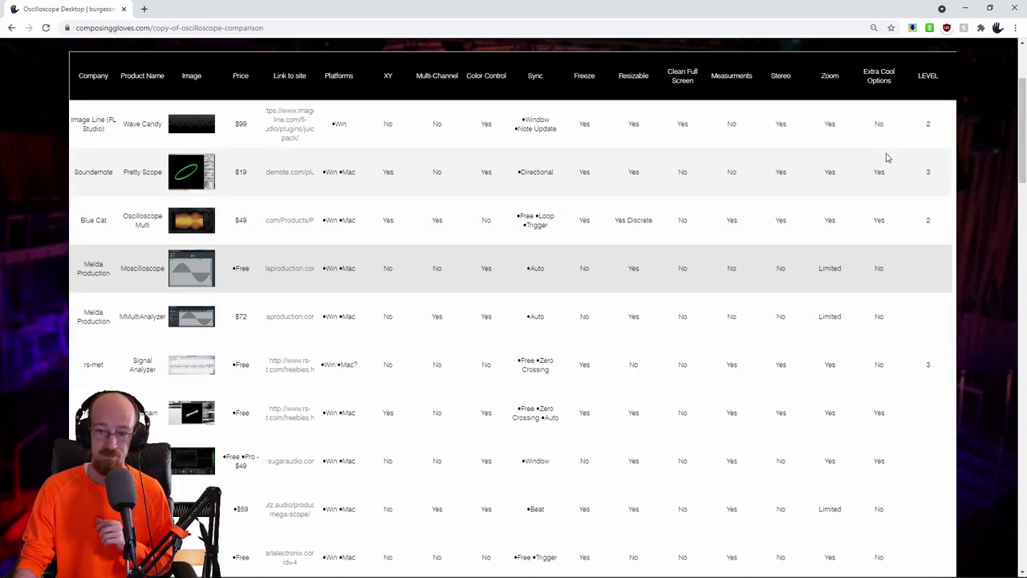
scroll(877, 264, "down", 2)
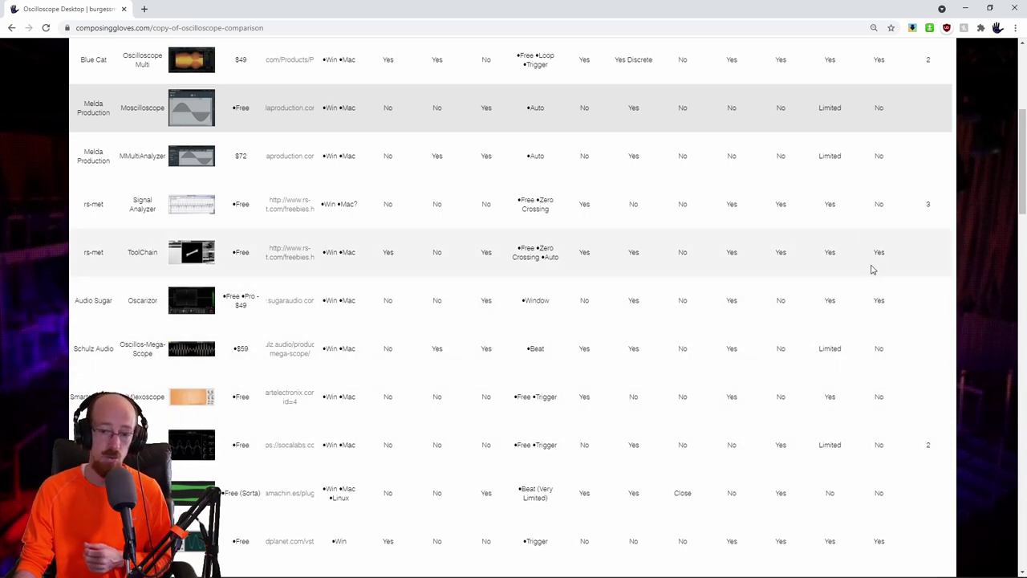
scroll(876, 268, "up", 1)
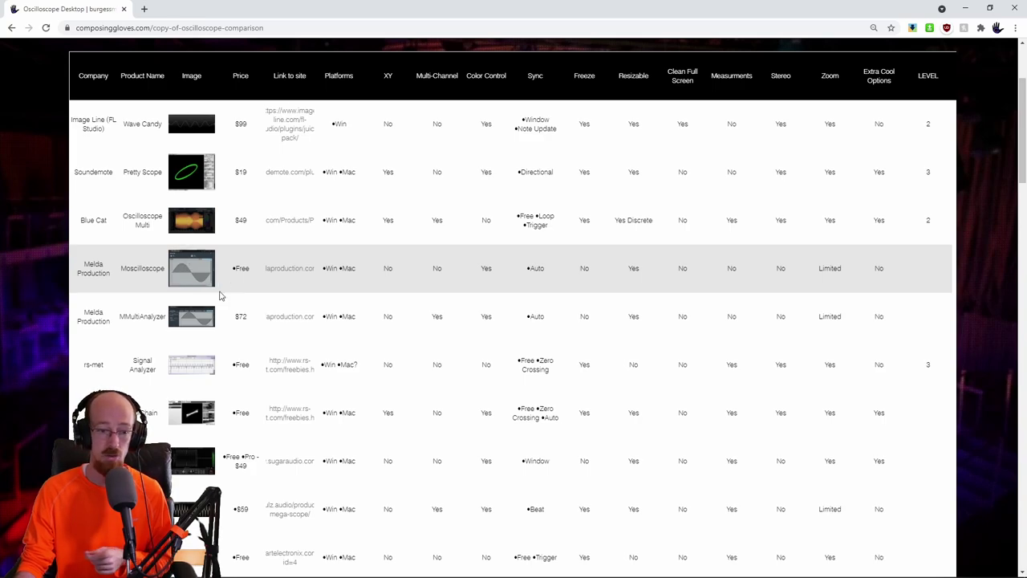
scroll(717, 282, "down", 2)
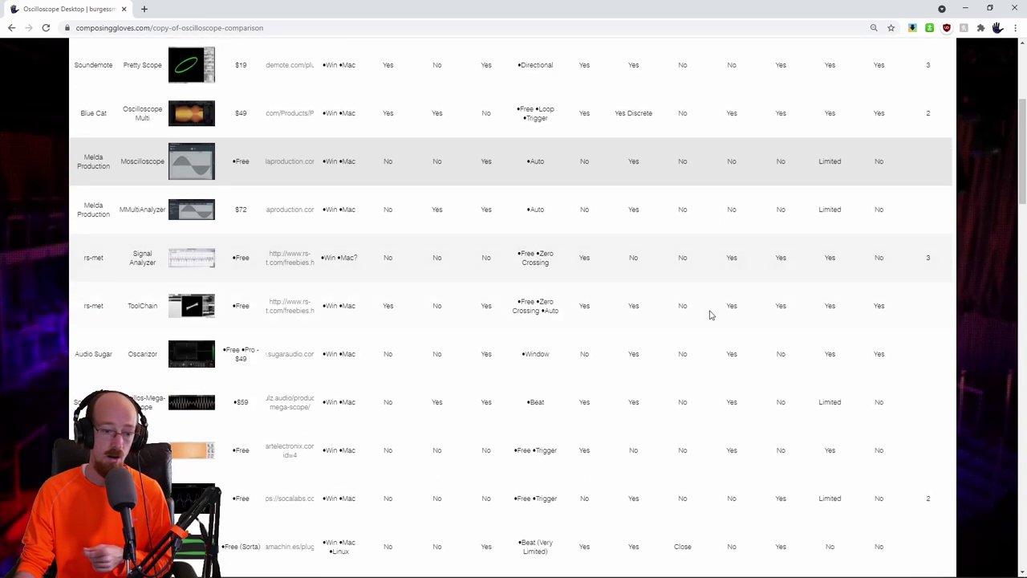
scroll(711, 309, "down", 1)
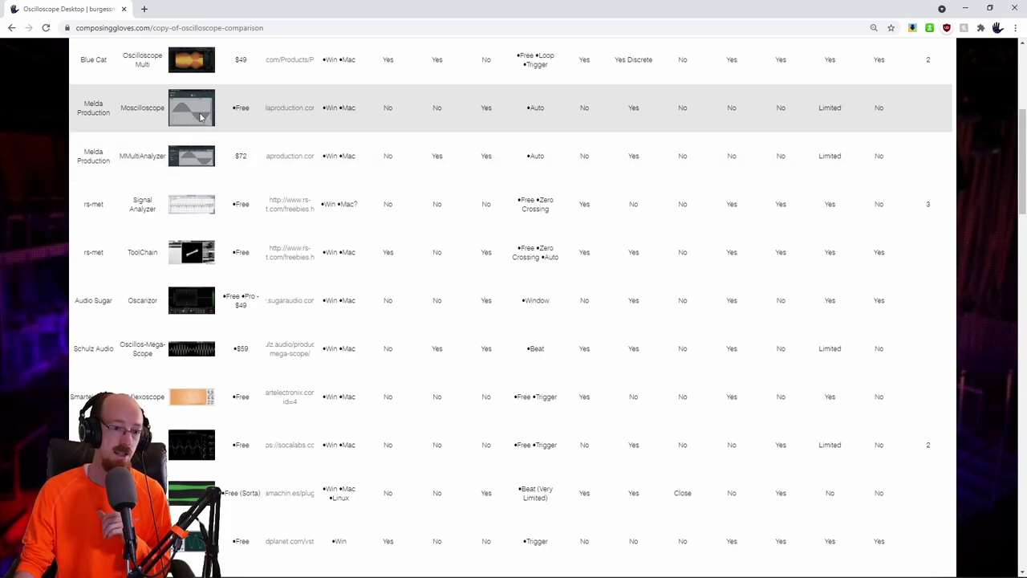
Check the Moscilloscope's price entry and review the remaining rows down to the Reaktor and physical options.
double_click(255, 111)
left_click(249, 116)
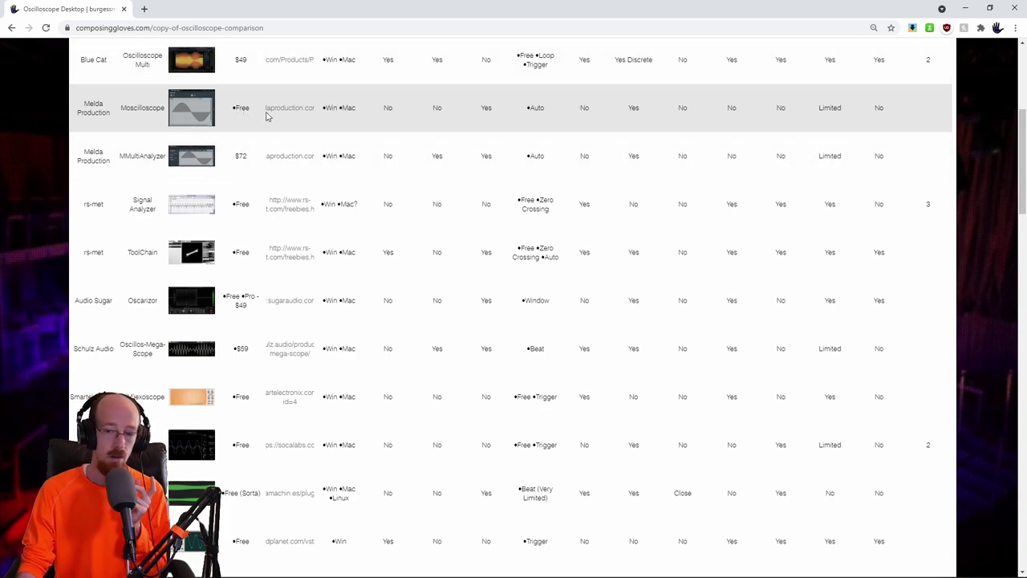
scroll(848, 185, "down", 2)
scroll(802, 178, "down", 3)
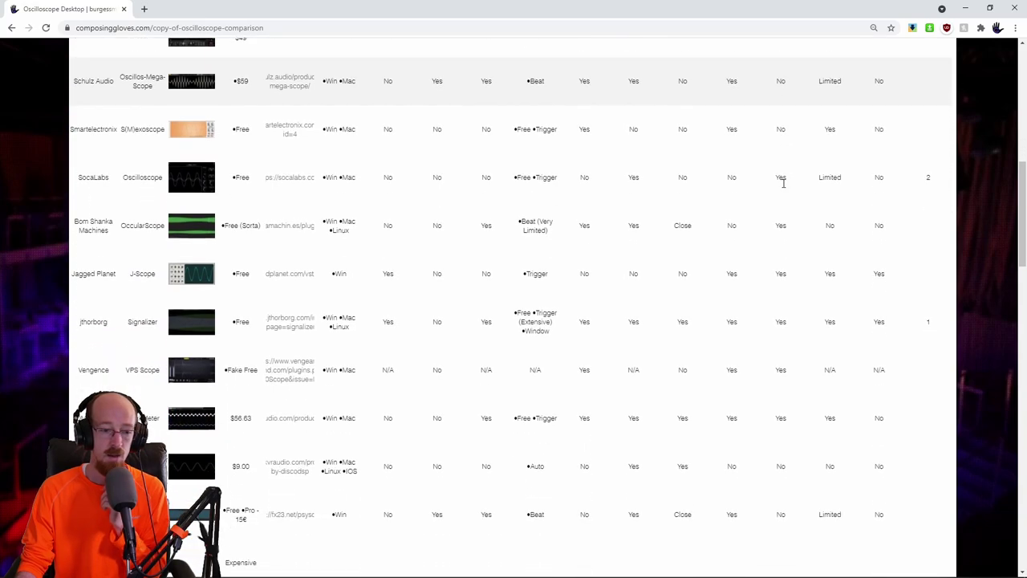
scroll(604, 234, "down", 1)
scroll(603, 233, "down", 2)
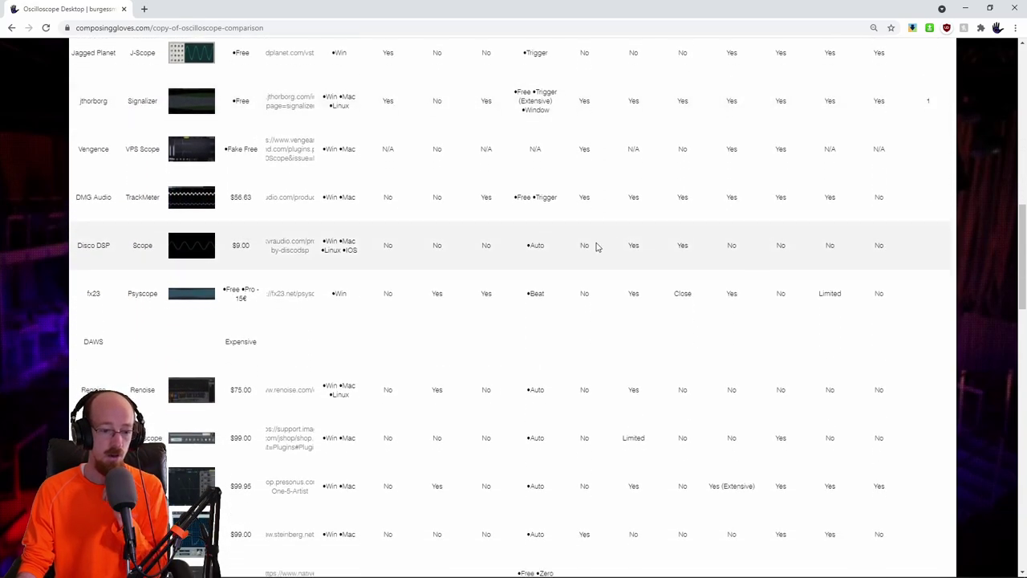
scroll(456, 392, "down", 3)
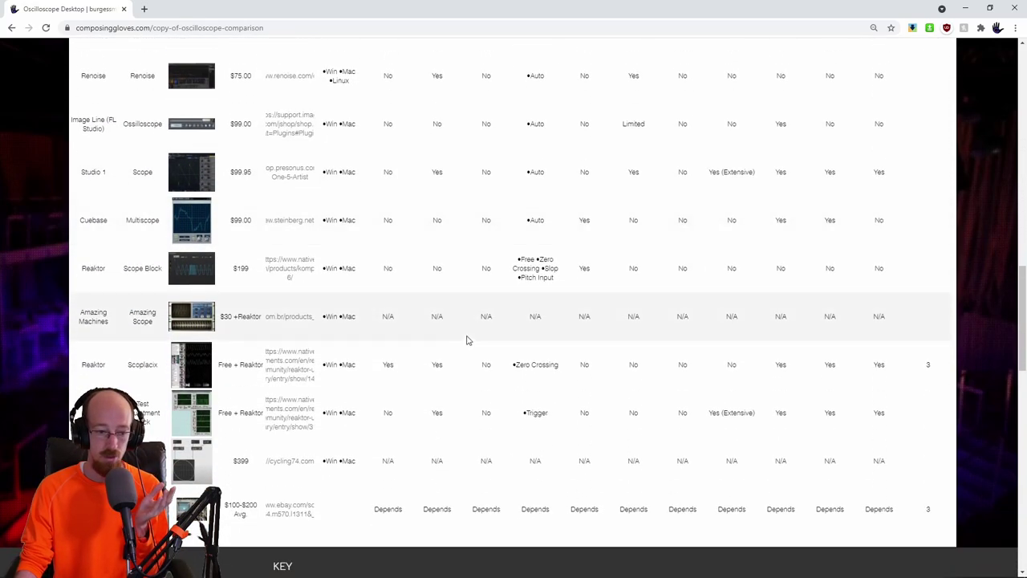
scroll(377, 437, "down", 1)
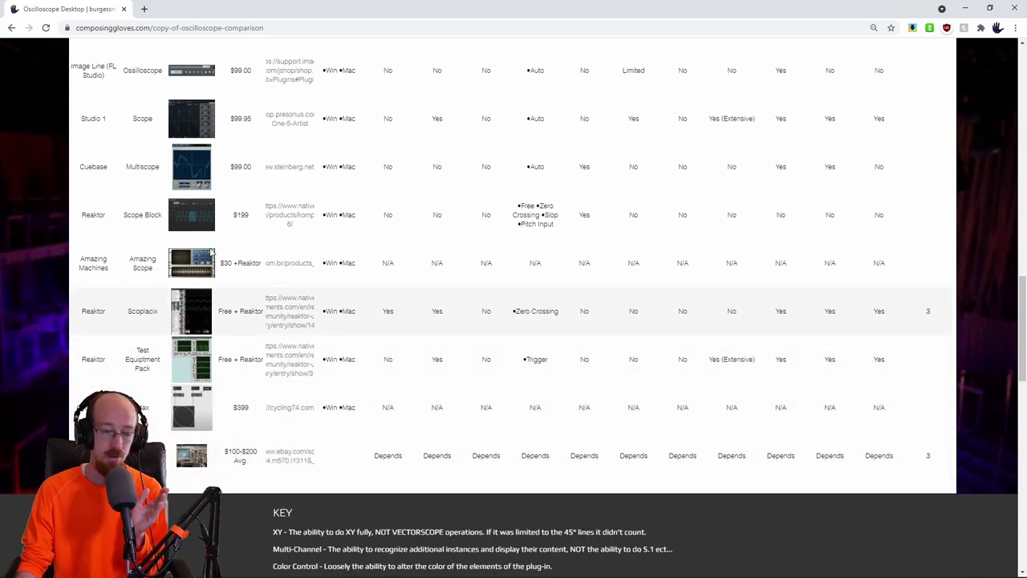
Go back to the DAWS section and examine the built-in scopes from Renoise to the Reaktor Scope Block.
scroll(216, 233, "up", 2)
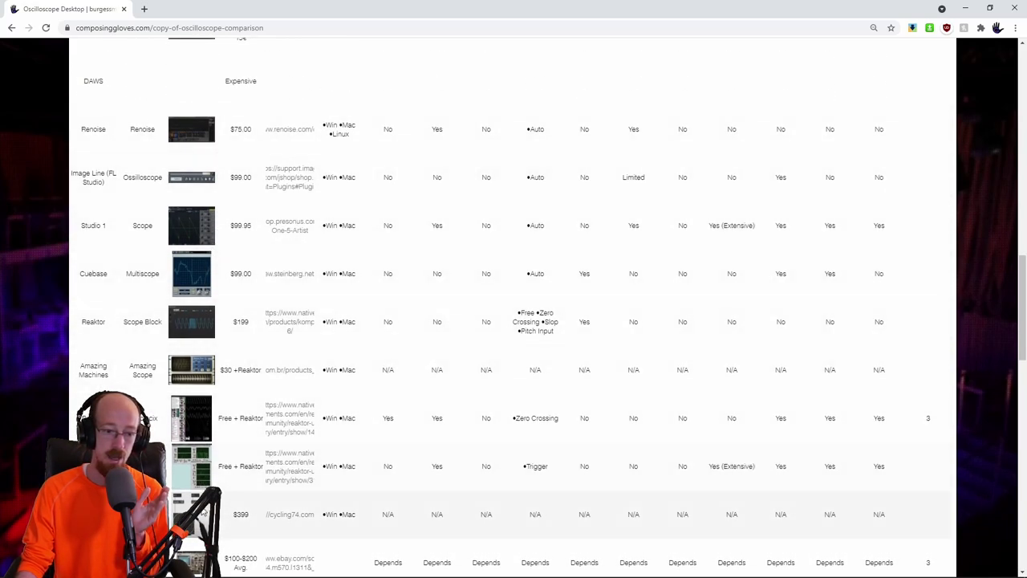
scroll(229, 250, "up", 8)
scroll(245, 269, "down", 3)
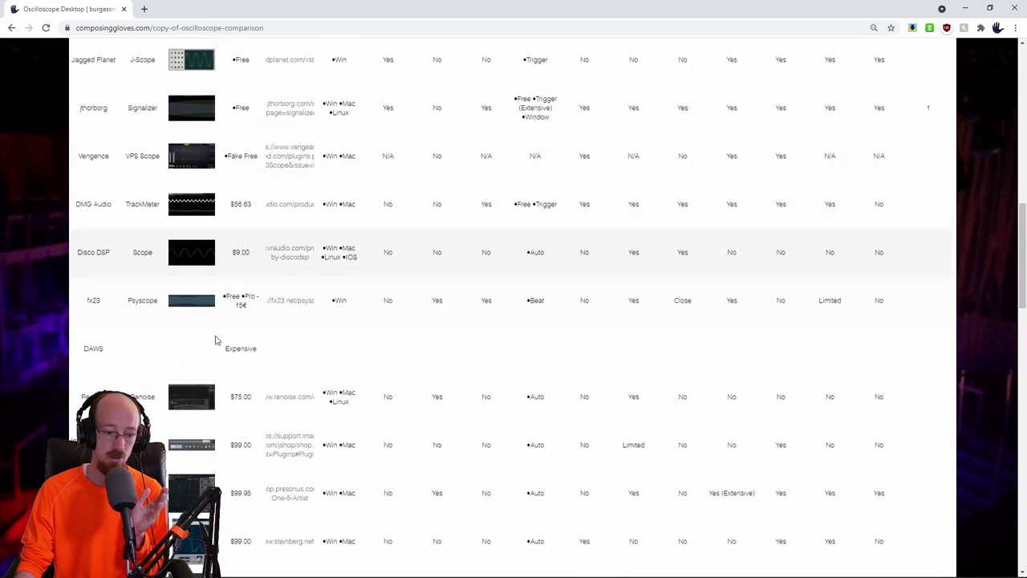
scroll(635, 408, "down", 2)
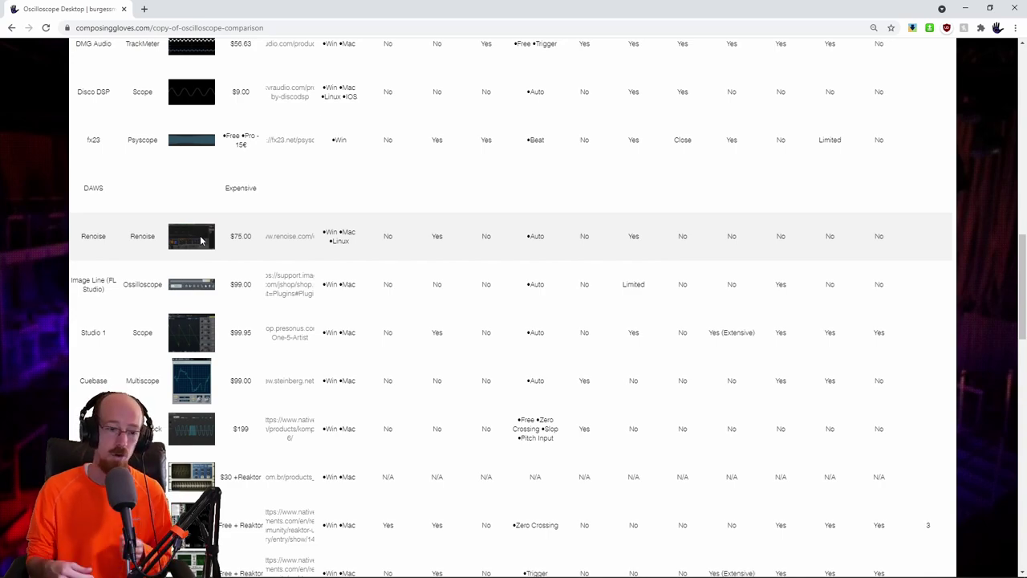
scroll(246, 256, "down", 6)
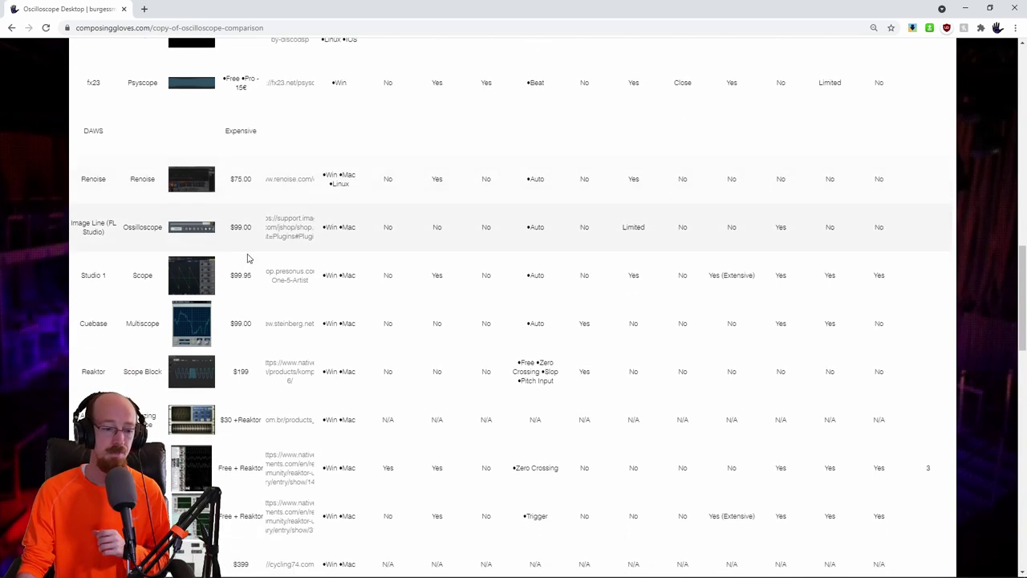
Go past the key and CPU results to the special cases and notes, and highlight the S(M)Exoscope entry.
scroll(382, 255, "down", 3)
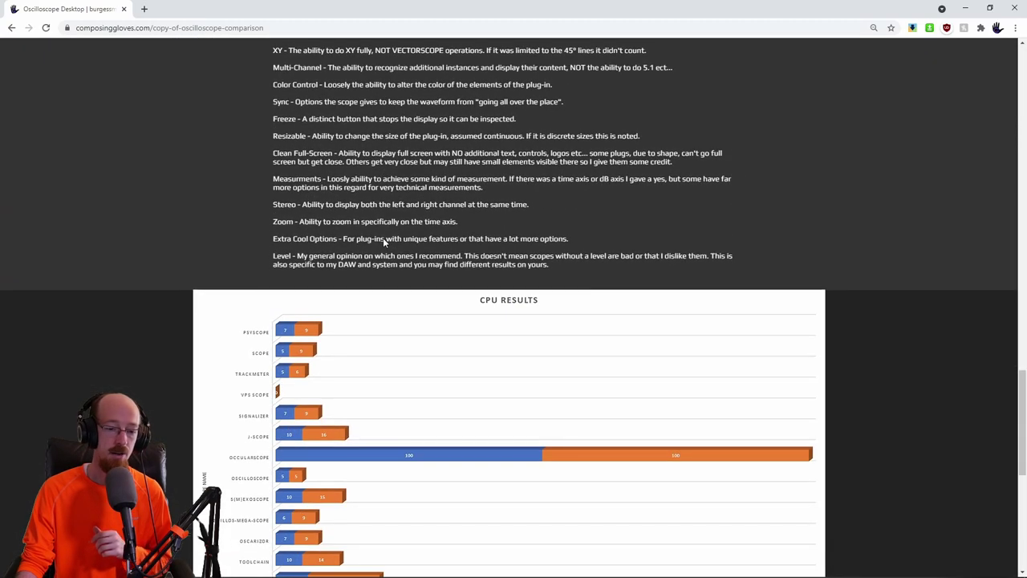
scroll(487, 304, "down", 3)
scroll(462, 275, "down", 3)
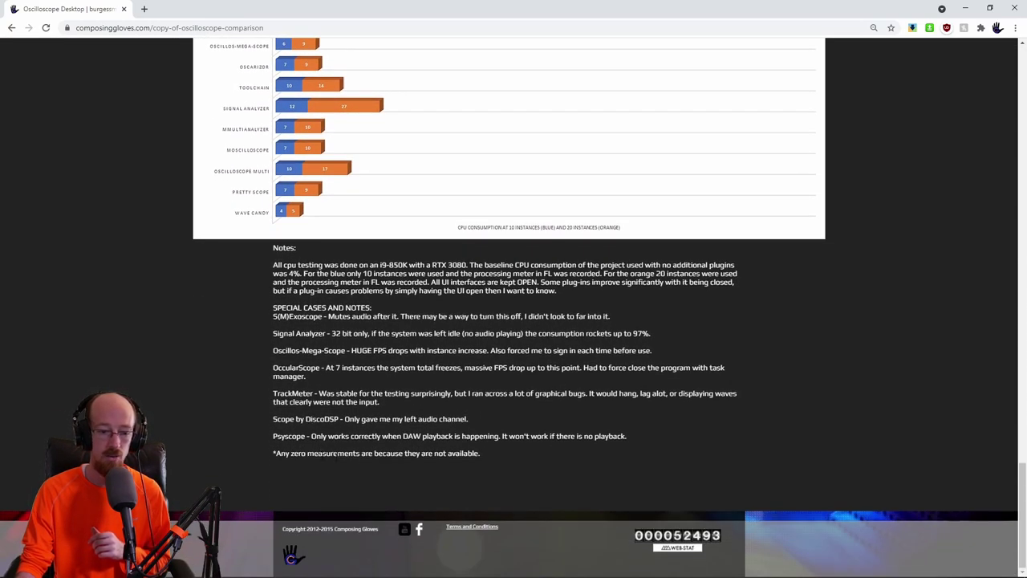
left_click_drag(484, 454, 276, 309)
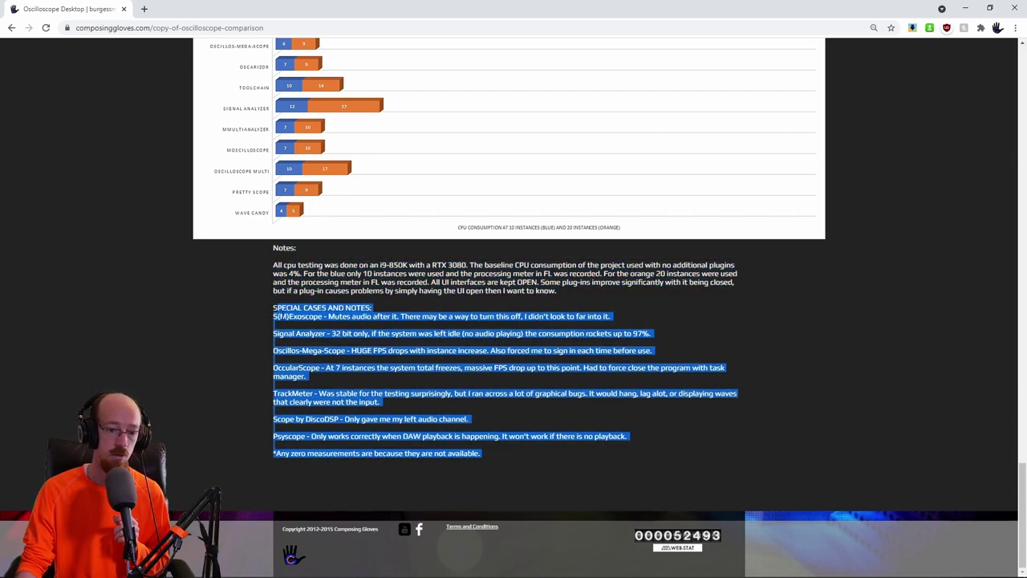
left_click(280, 320)
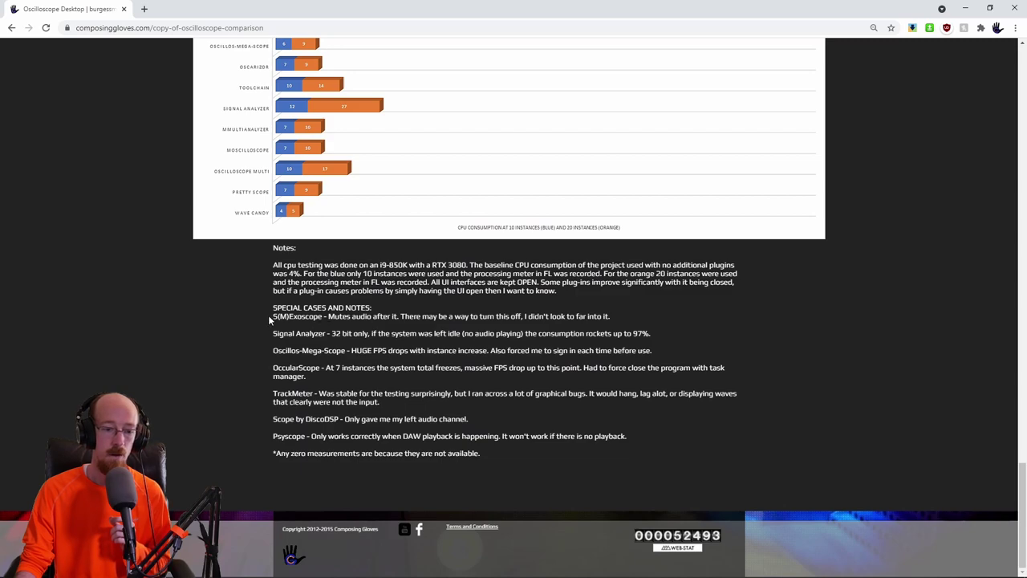
left_click_drag(273, 316, 289, 316)
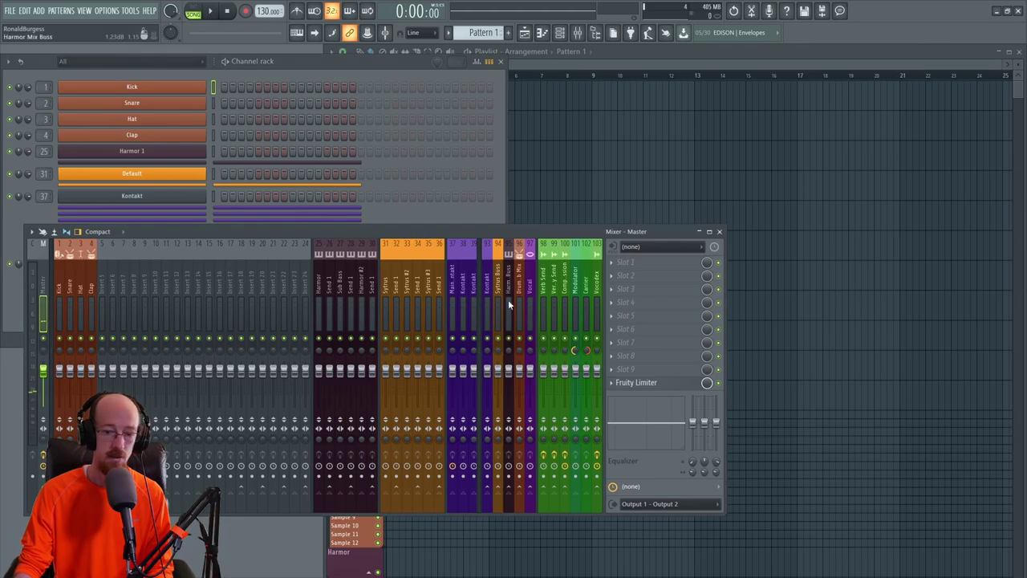
Switch to FL Studio, search the plugin picker for "s(" and load s(M)exoscopeModular on the Master mixer track.
key("F8")
type("s")
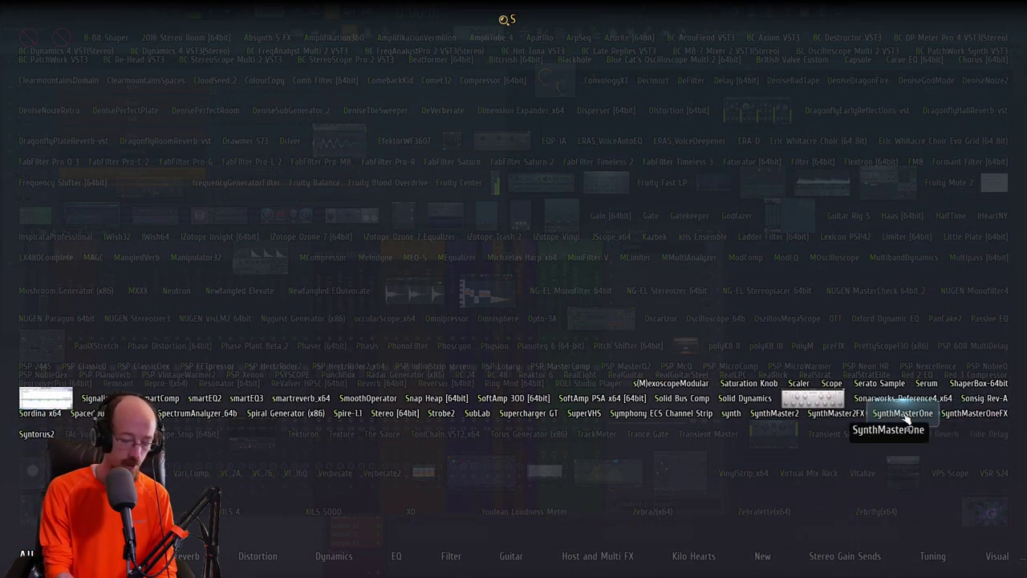
type("(")
left_click(671, 386)
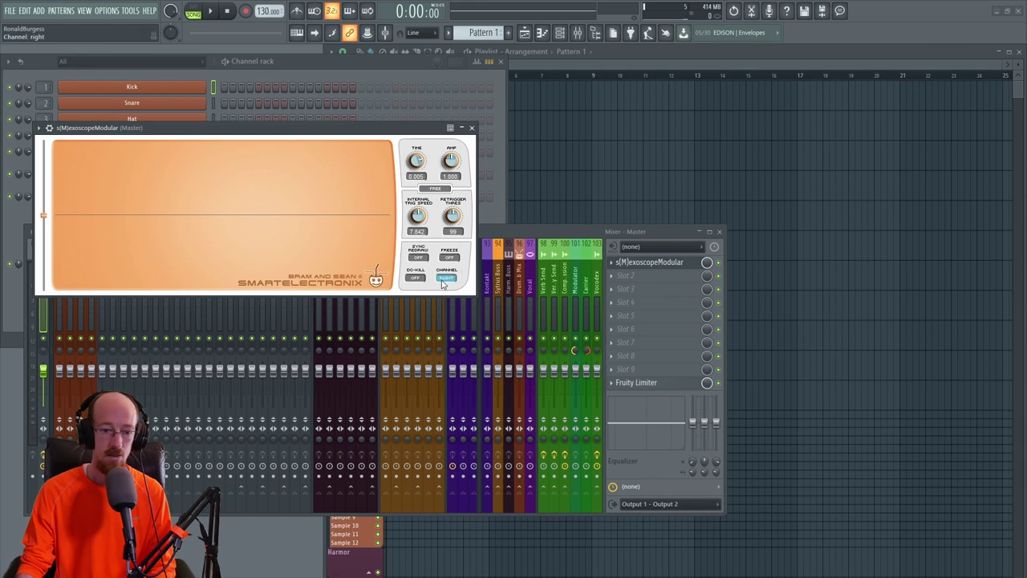
Open the Default Sytrus channel beside the s(M)exoscope window and bring the scope's trigger level back to the centre line.
left_click_drag(134, 123, 139, 108)
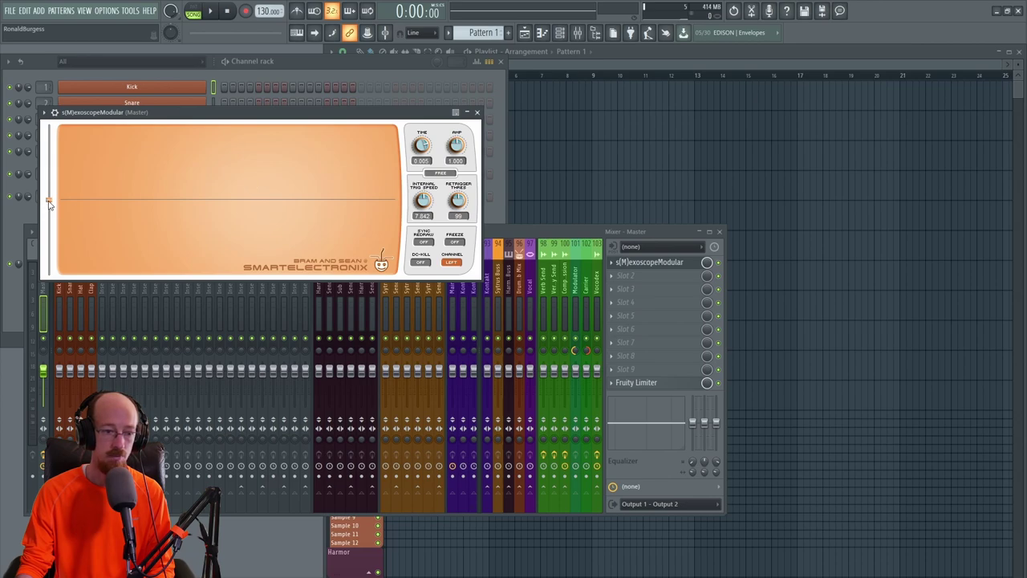
left_click_drag(202, 113, 469, 139)
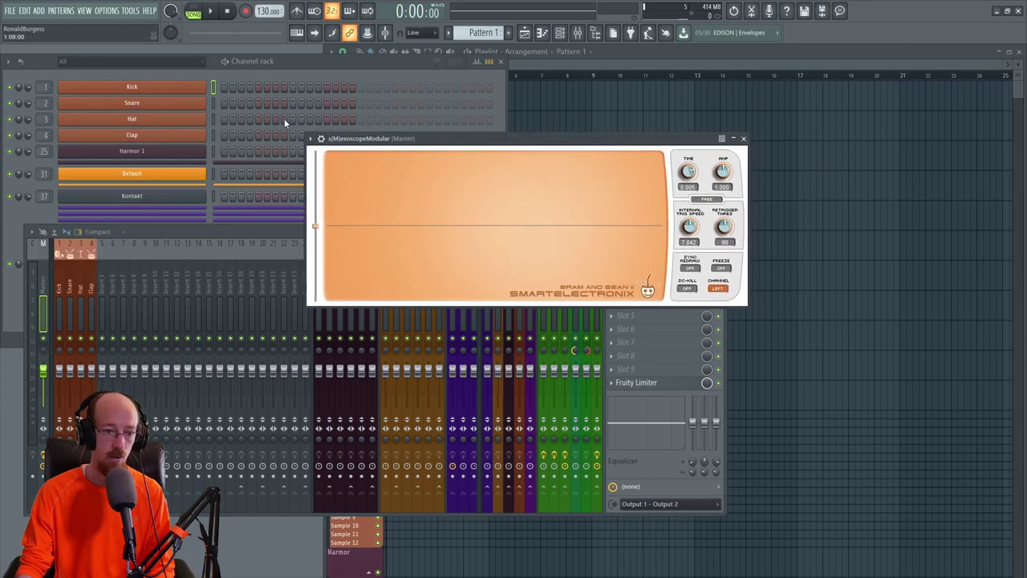
left_click(186, 179)
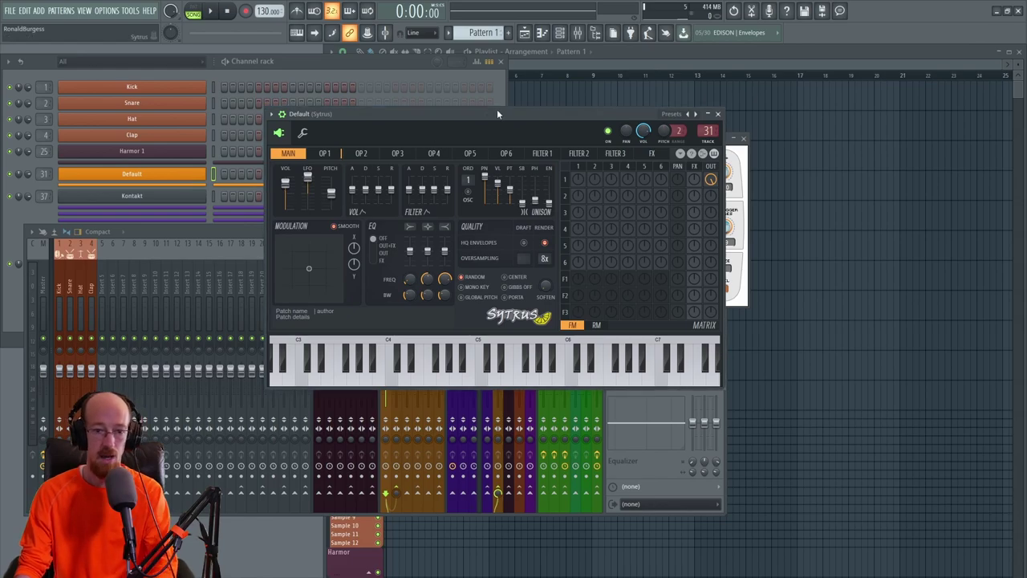
left_click_drag(497, 110, 246, 172)
left_click_drag(540, 145, 555, 150)
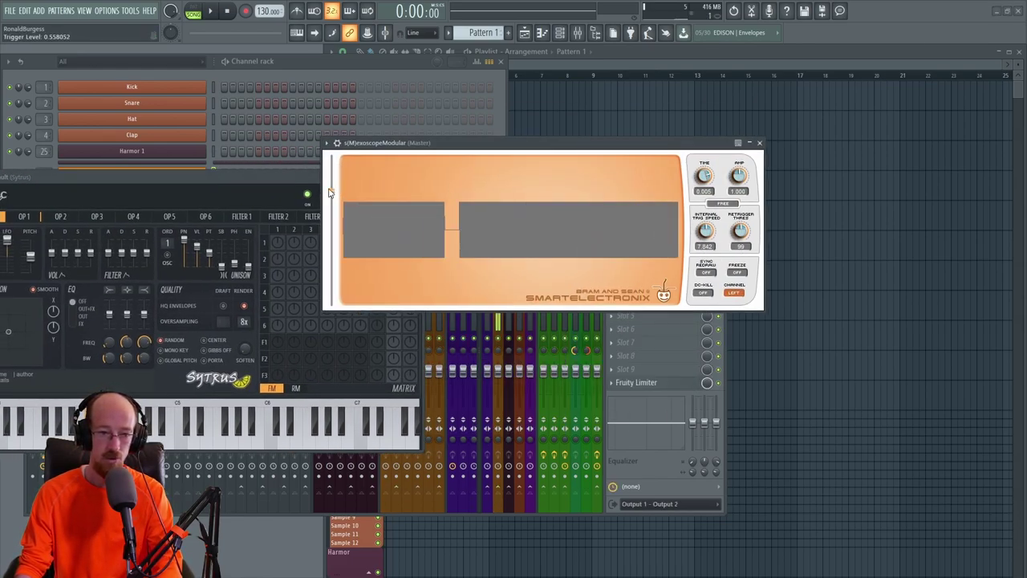
mouse_move(332, 215)
left_mouse_down()
mouse_move(338, 292)
mouse_move(339, 231)
left_mouse_up()
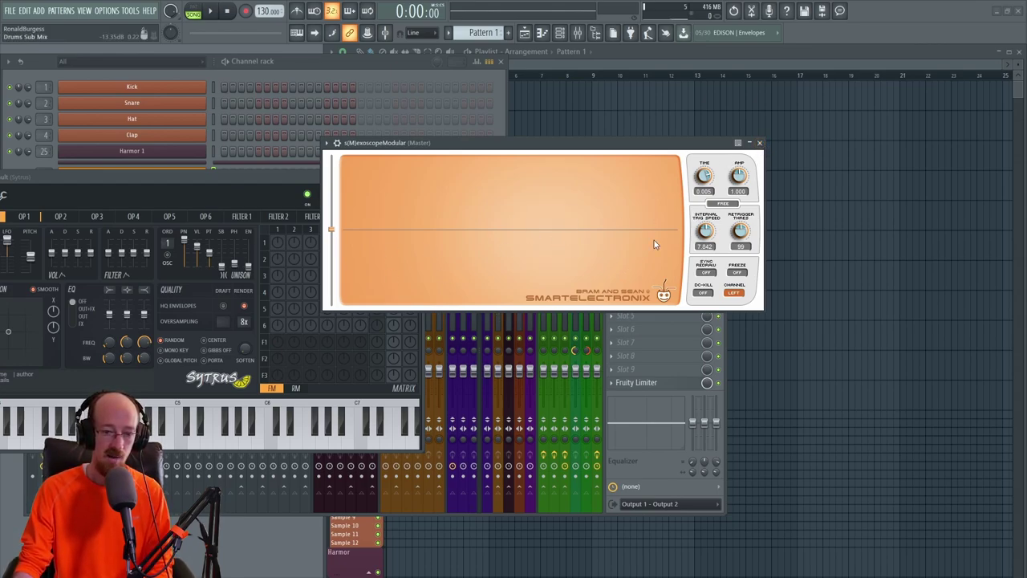
Close the s(M)exoscopeModular window, switch to the comparison page in Chrome and highlight the S(M)Exoscope note about muted audio.
left_click(759, 143)
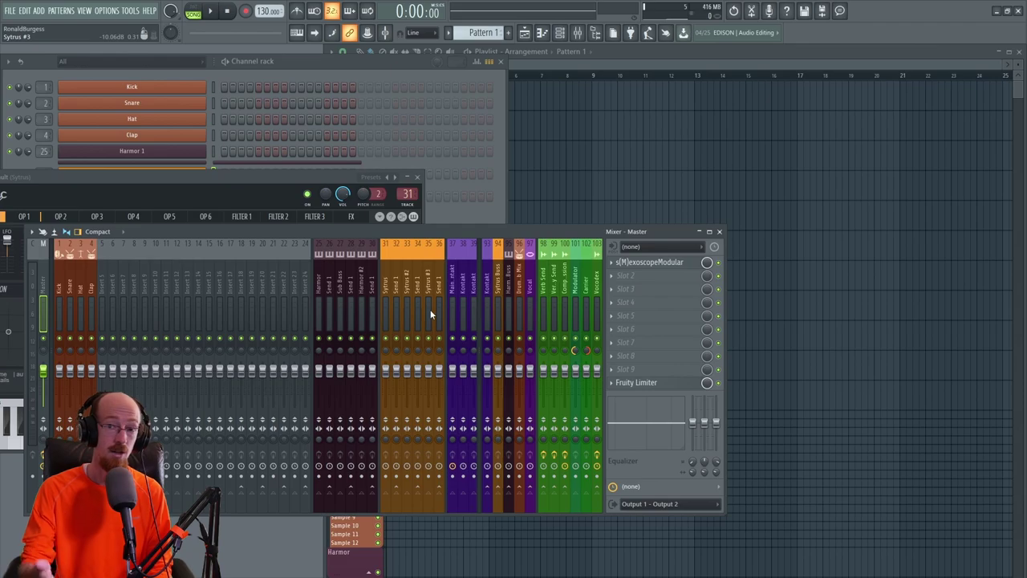
key("alt+Tab")
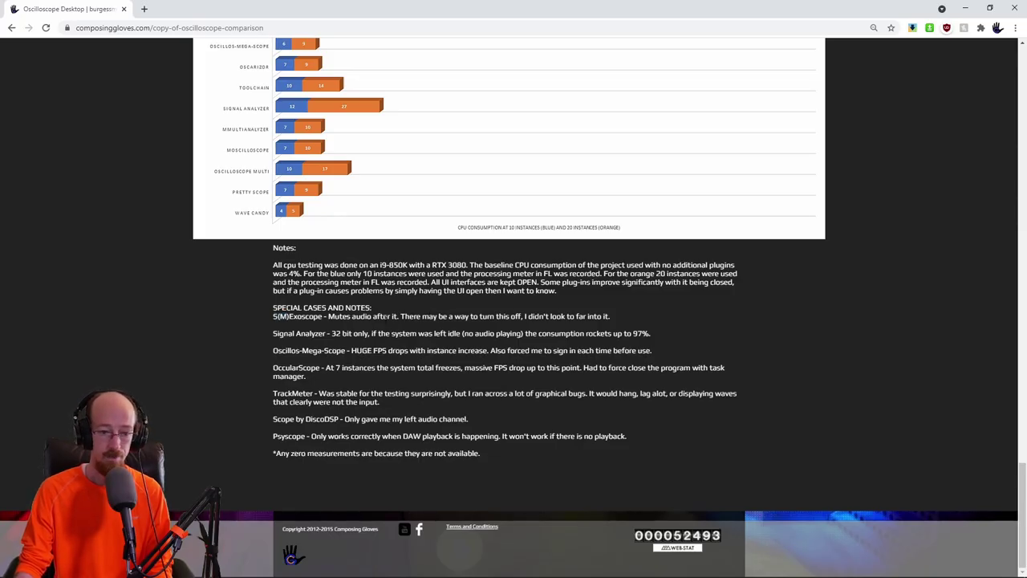
left_click_drag(382, 316, 651, 333)
left_click_drag(525, 316, 631, 320)
left_click(629, 316)
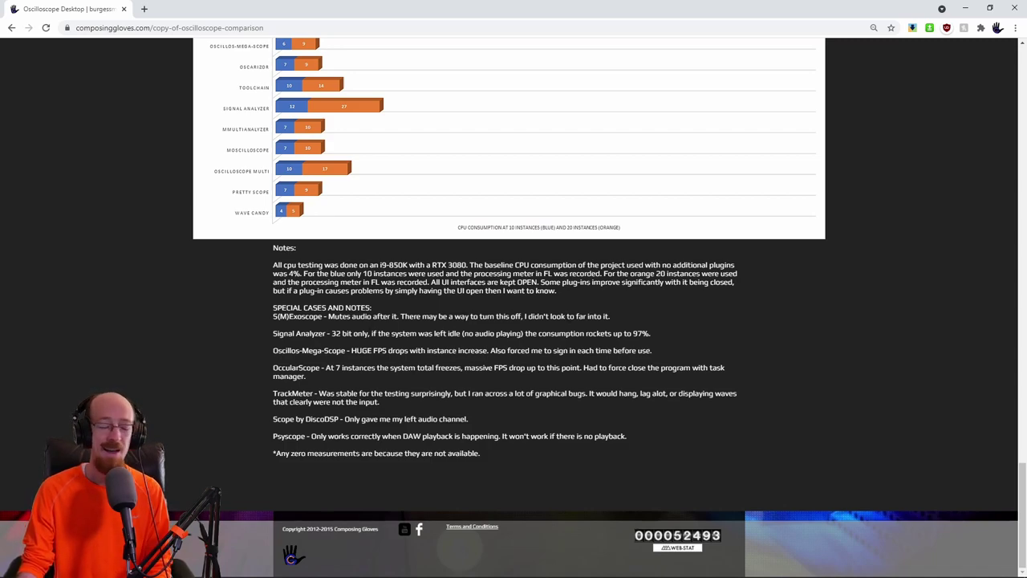
left_click_drag(452, 316, 572, 316)
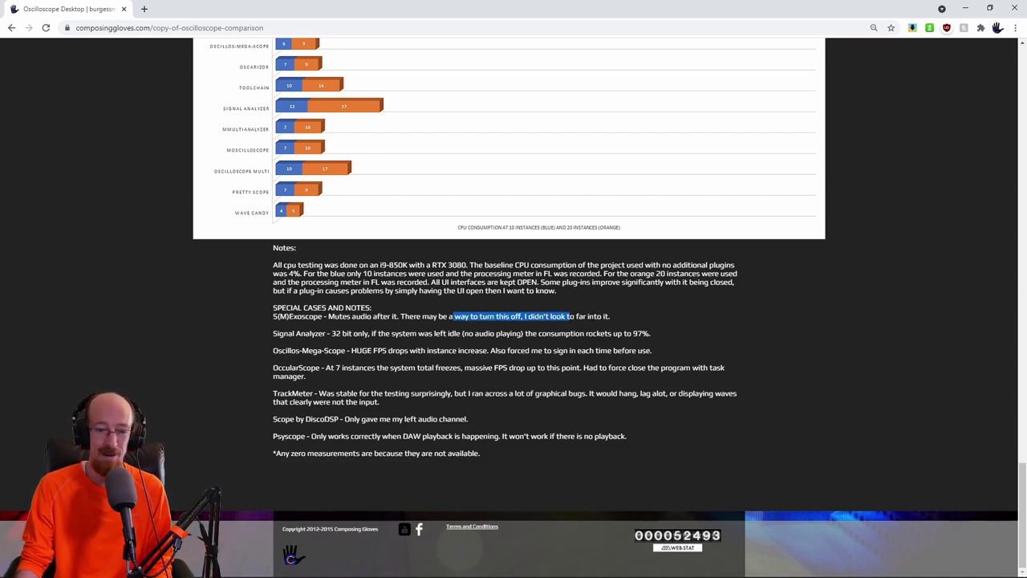
left_click(571, 316)
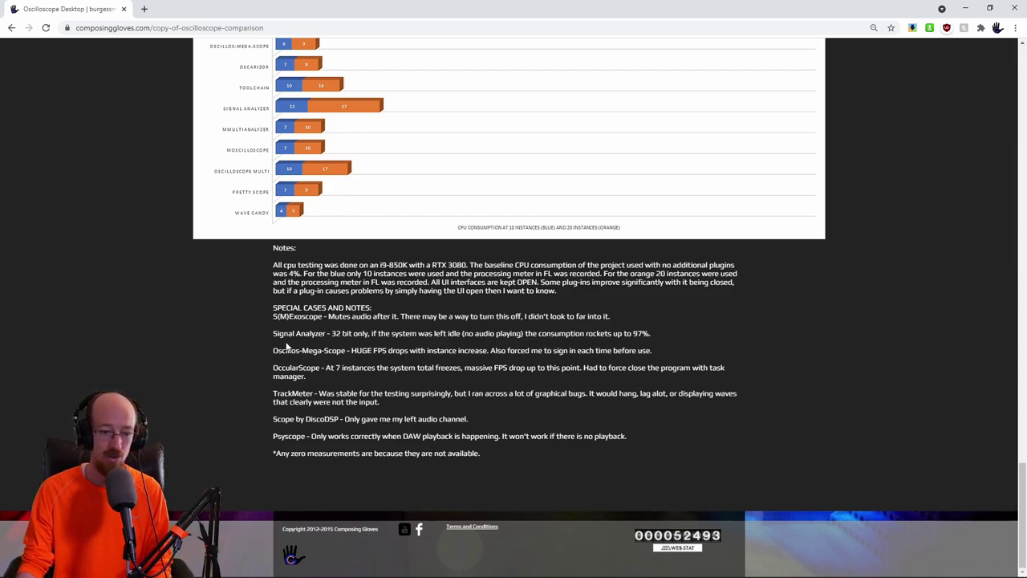
Highlight the Oscillos-Mega-Scope note and the start of the OccularScope note in the special cases list.
left_click_drag(277, 351, 336, 363)
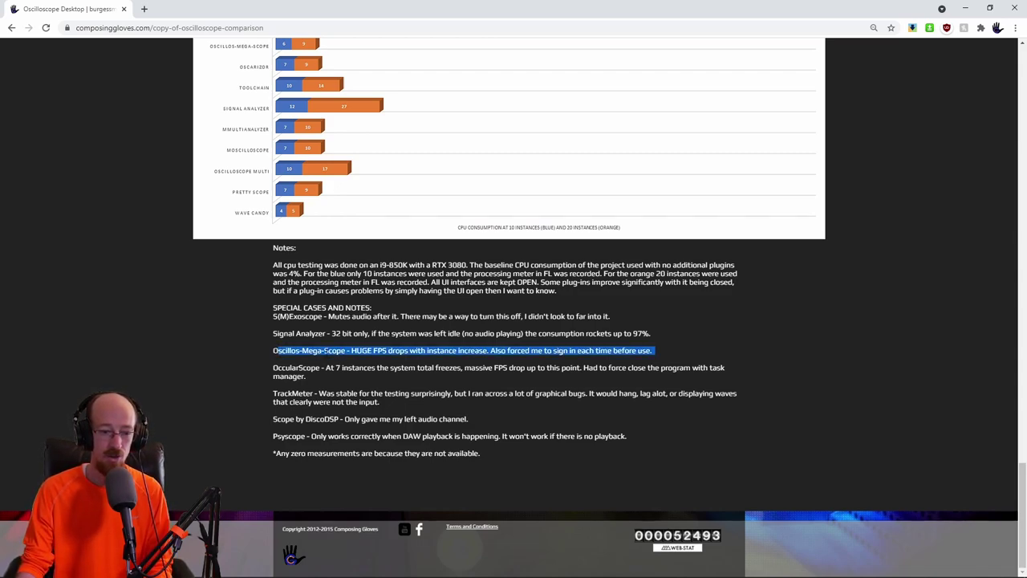
left_click_drag(351, 350, 633, 350)
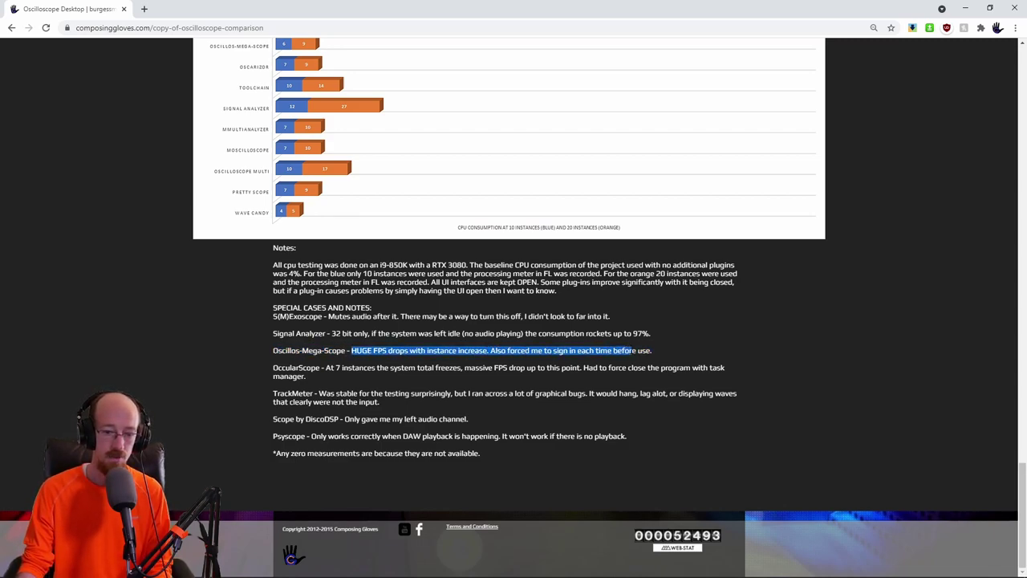
left_click(514, 363)
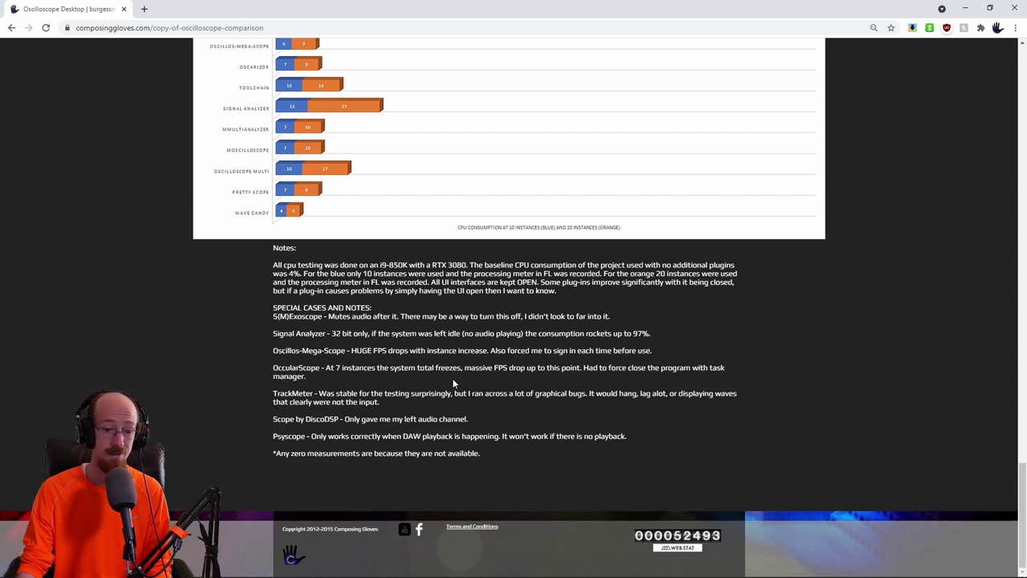
left_click_drag(273, 367, 388, 367)
left_click(387, 367)
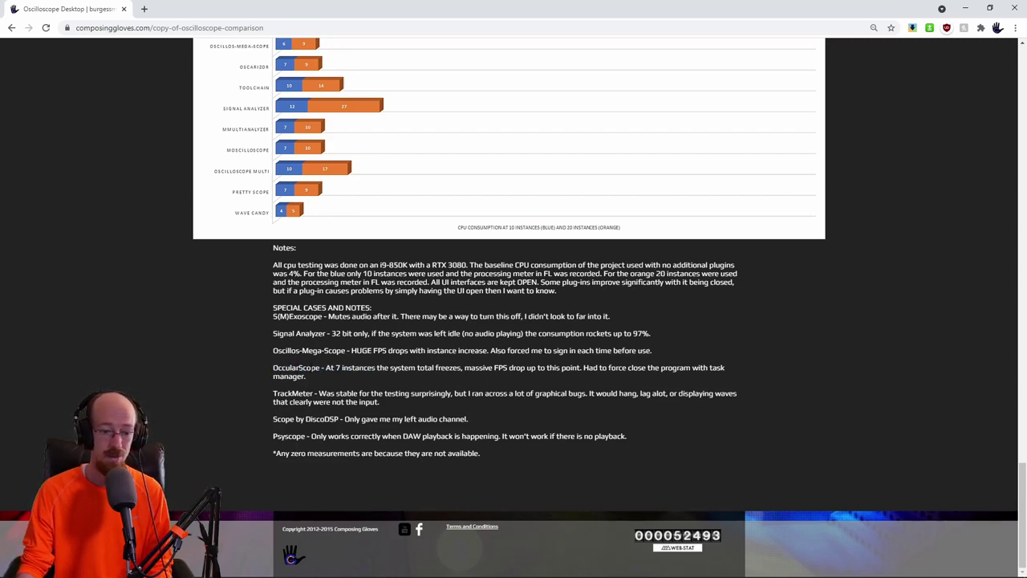
Check the OccularScope bar in the CPU consumption chart, and highlight the TrackMeter note in the special cases list.
scroll(392, 197, "up", 2)
scroll(314, 105, "down", 1)
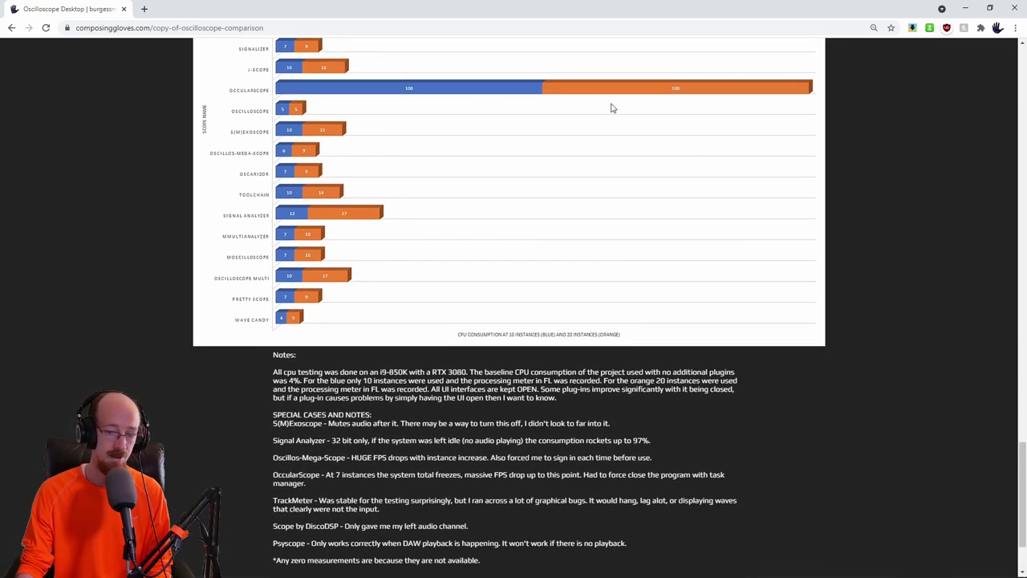
scroll(570, 241, "down", 2)
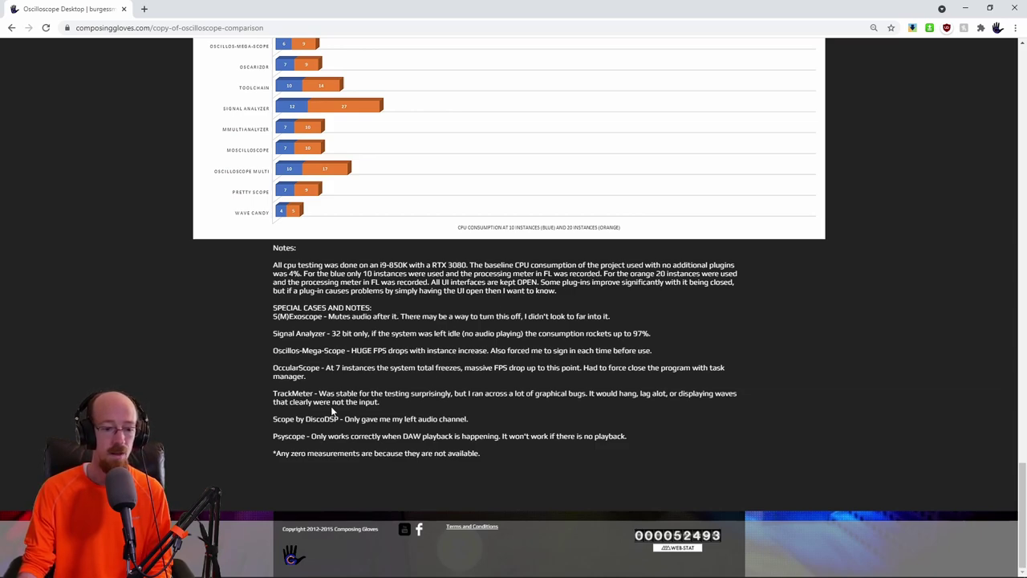
left_click_drag(275, 393, 428, 393)
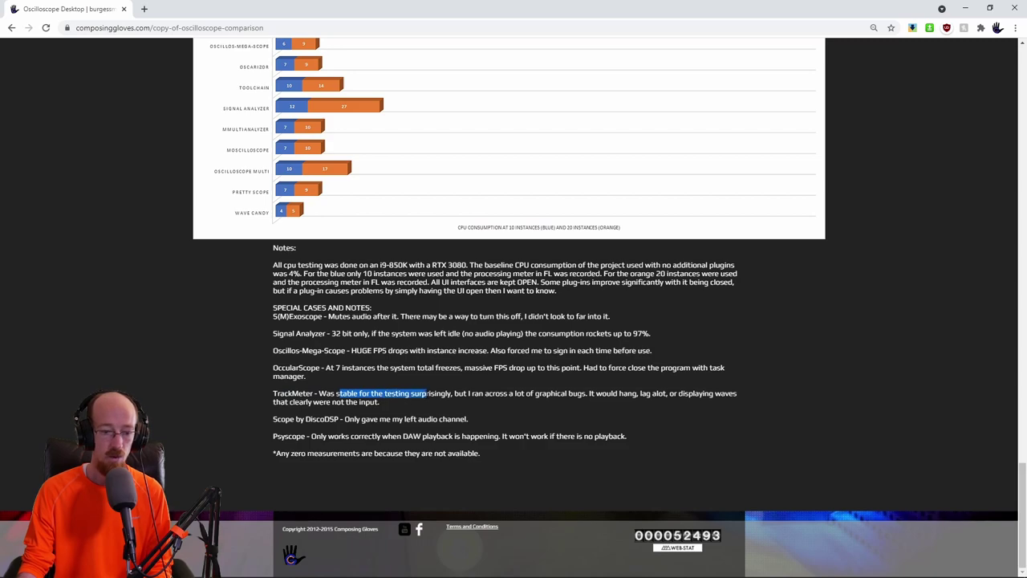
left_click(435, 405)
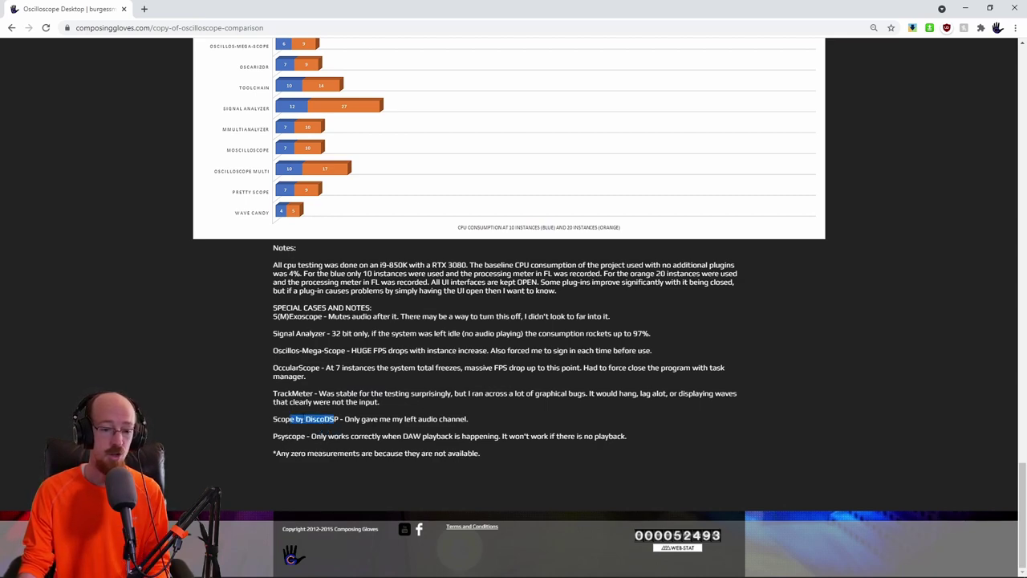
Switch to FL Studio, search the plugin picker for "sc" and load Scope on the Master track, enlarging its window.
key("alt+Tab")
key("F8")
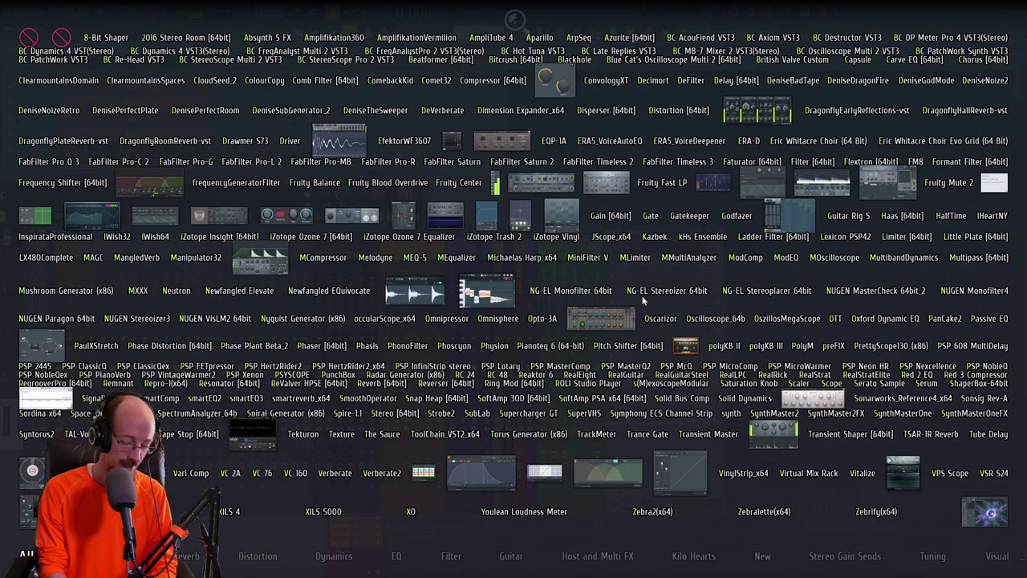
type("sc")
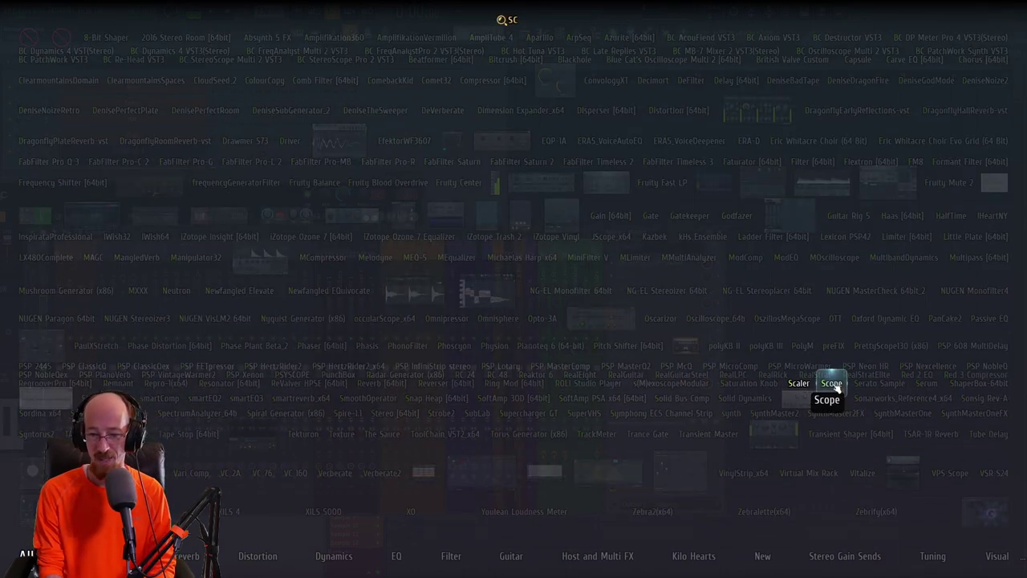
left_click(832, 385)
left_click_drag(180, 167, 395, 128)
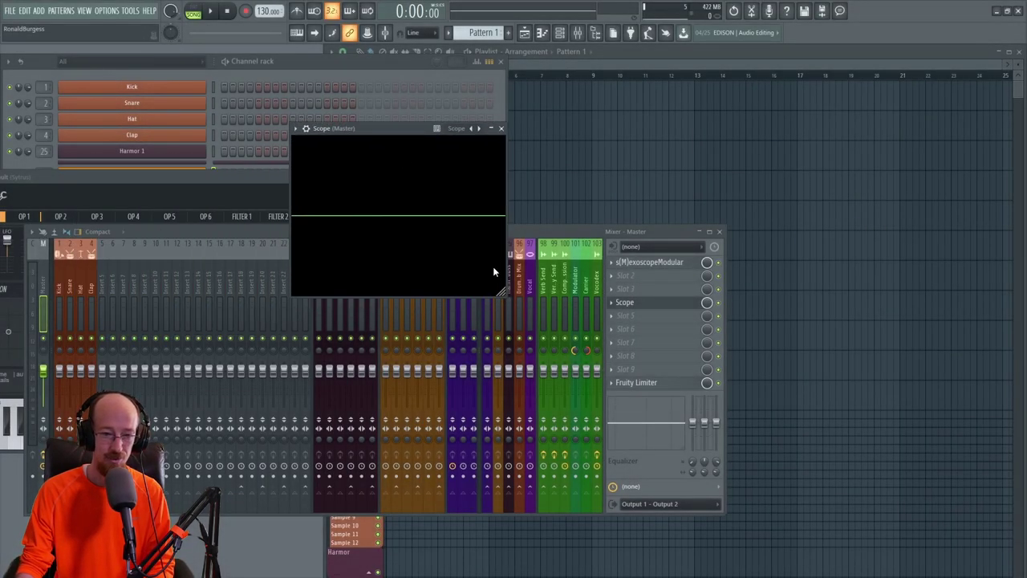
left_click_drag(507, 294, 688, 372)
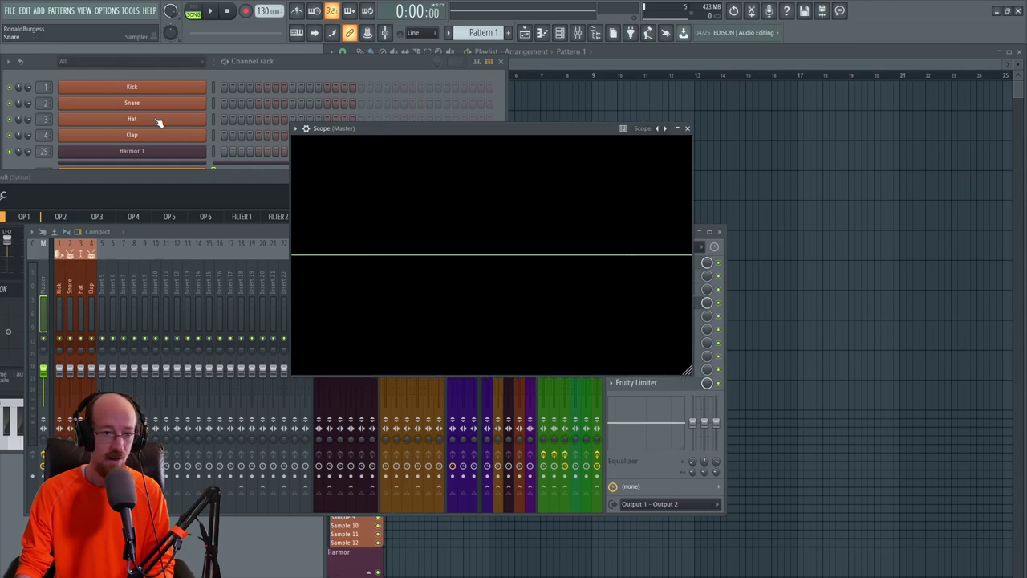
Select the Default Sytrus channel as the sound source and close its plug-in window.
left_click(160, 168)
left_click(165, 178)
left_click(164, 180)
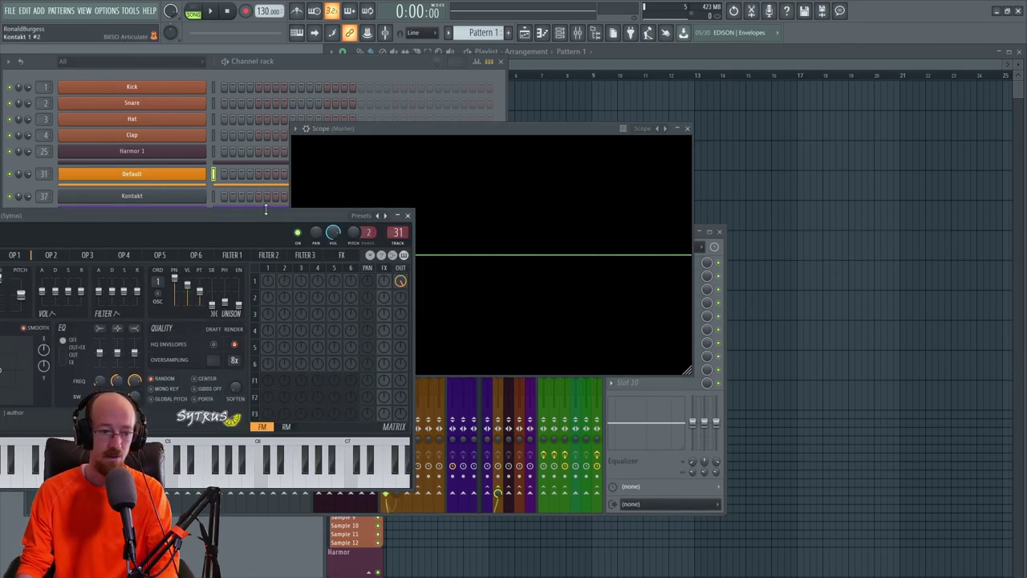
left_click(407, 216)
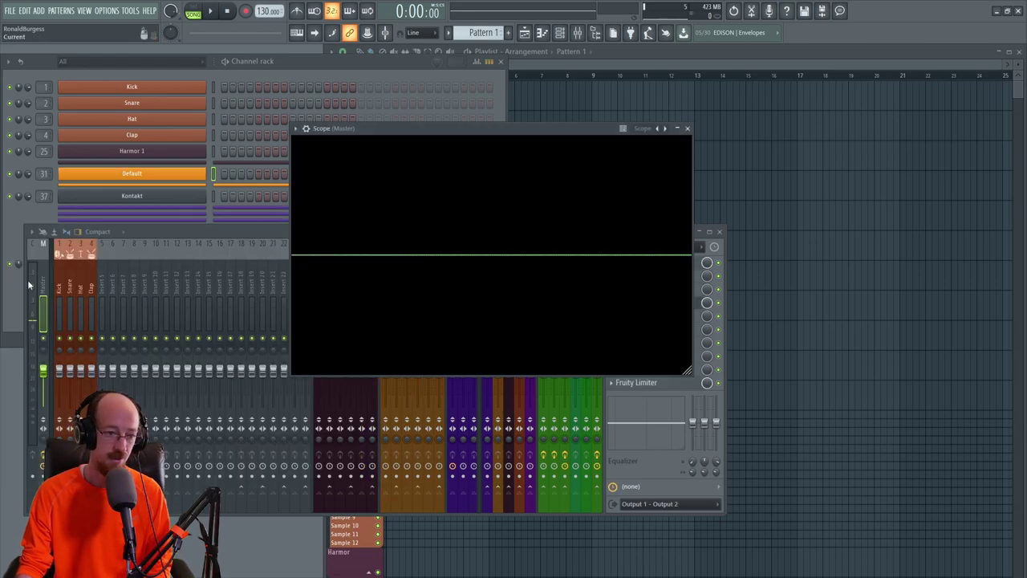
Delete s(M)exoscopeModular from the Master track and reposition the Scope window so its whole display is in view.
left_click_drag(438, 136, 217, 146)
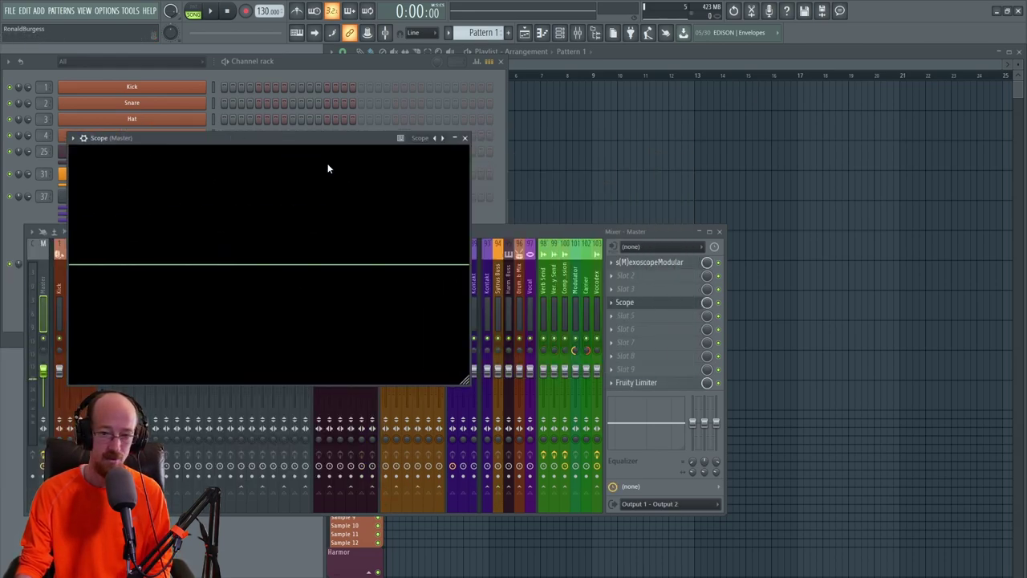
left_click(624, 265)
left_click(634, 278)
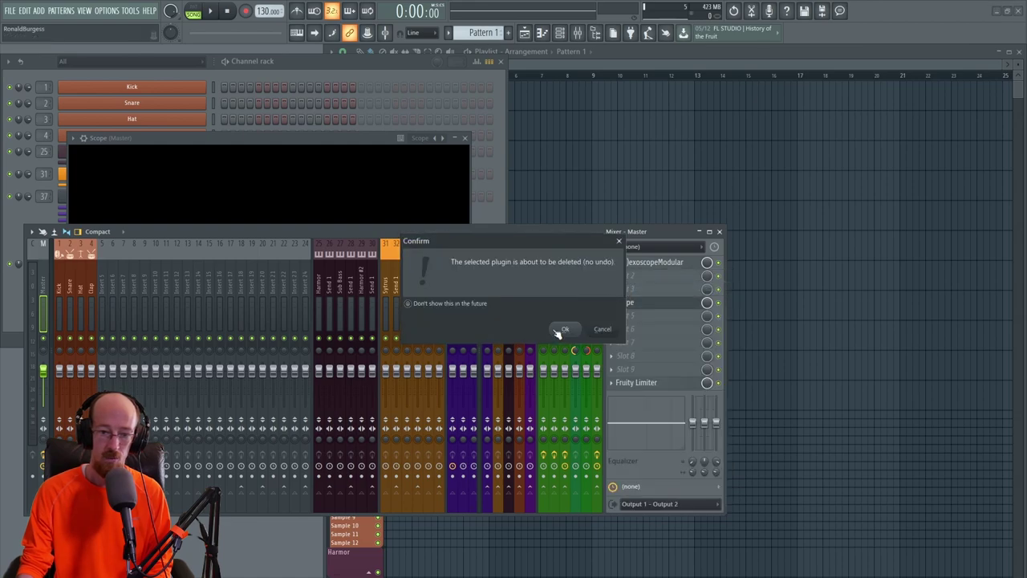
left_click(562, 329)
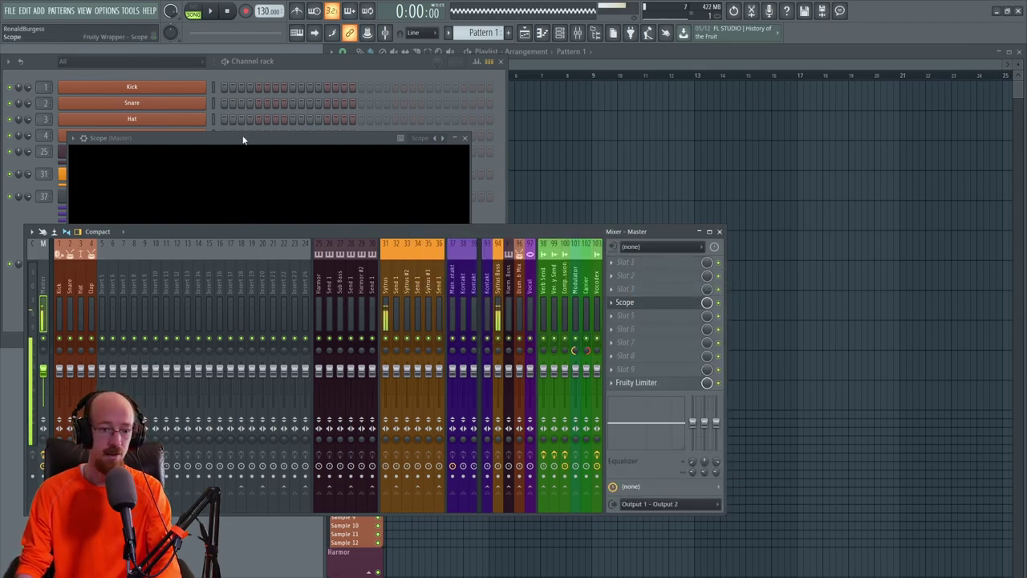
left_click_drag(243, 139, 470, 119)
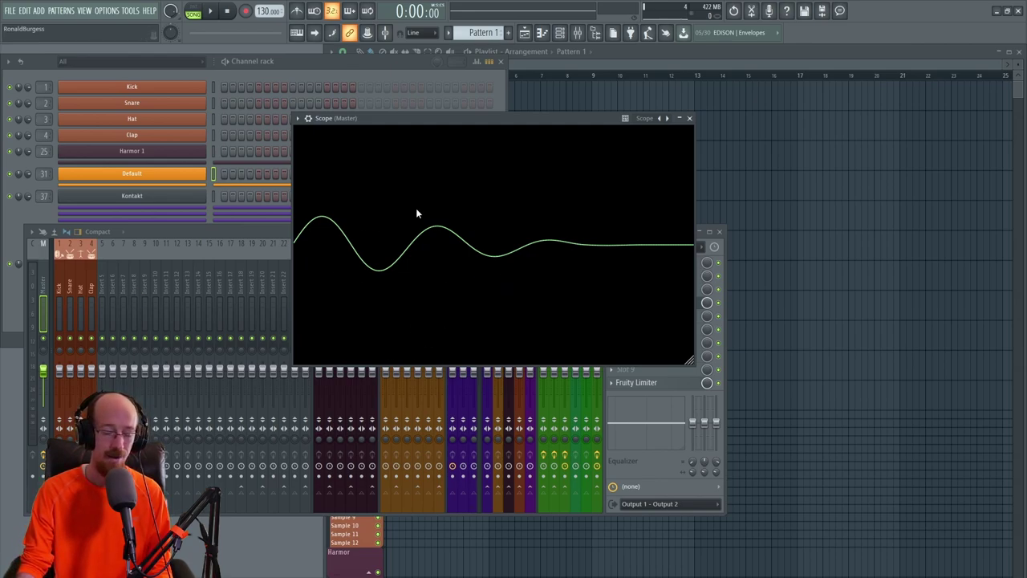
Highlight the Psyscope note about DAW playback on the comparison page and return to FL Studio.
key("alt+Tab")
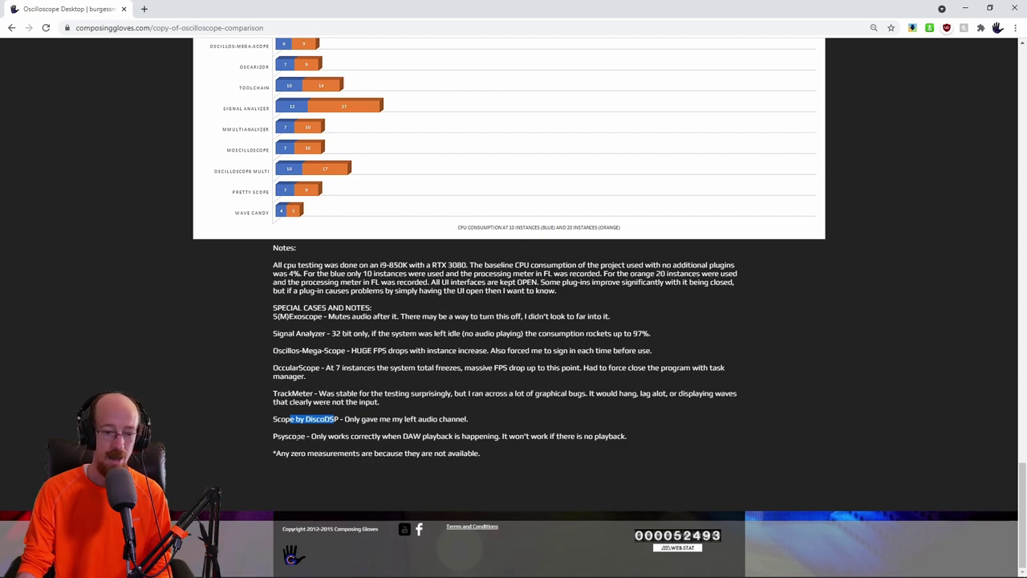
left_click_drag(287, 436, 473, 449)
key("alt+Tab")
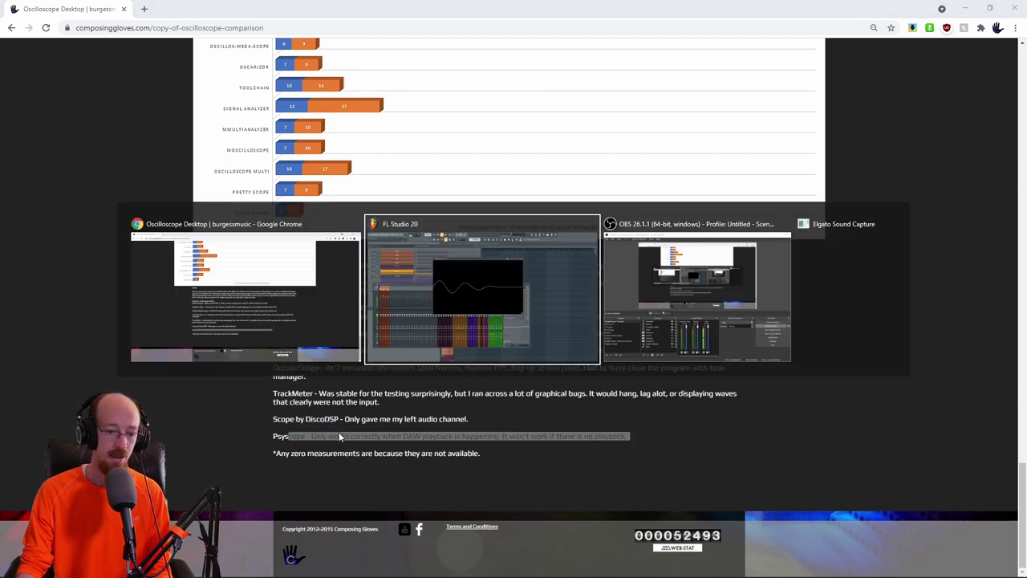
Search the plugin picker for "psy", load PSYSCOPE on the Master track and widen its window across the screen.
left_click_drag(577, 142, 351, 136)
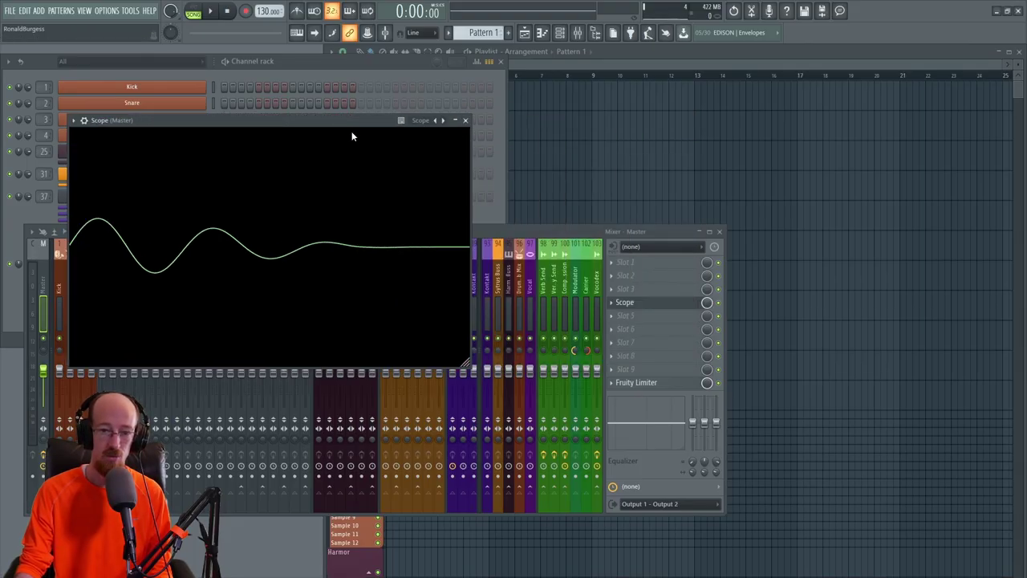
middle_click(653, 350)
type("psy")
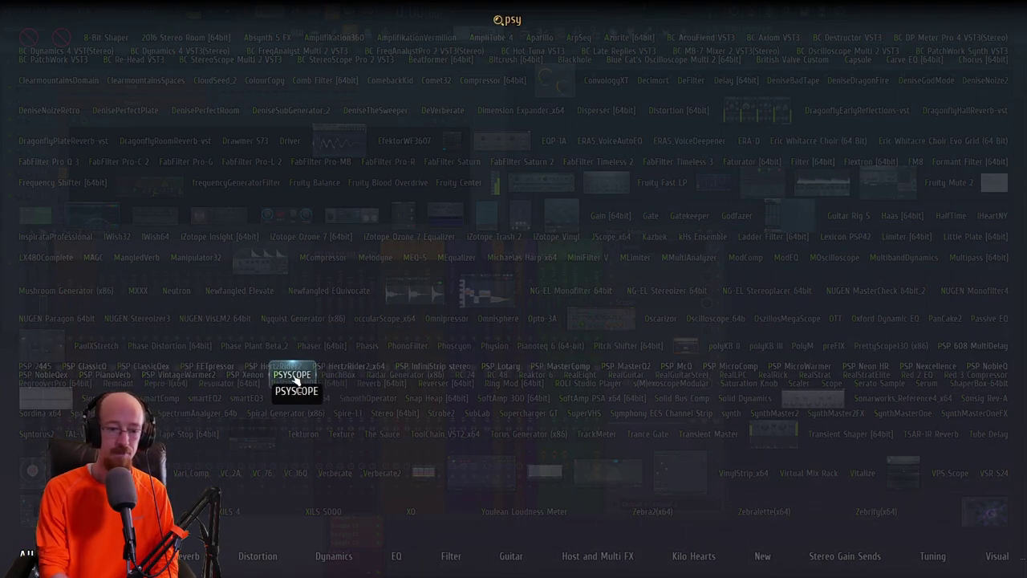
left_click(294, 377)
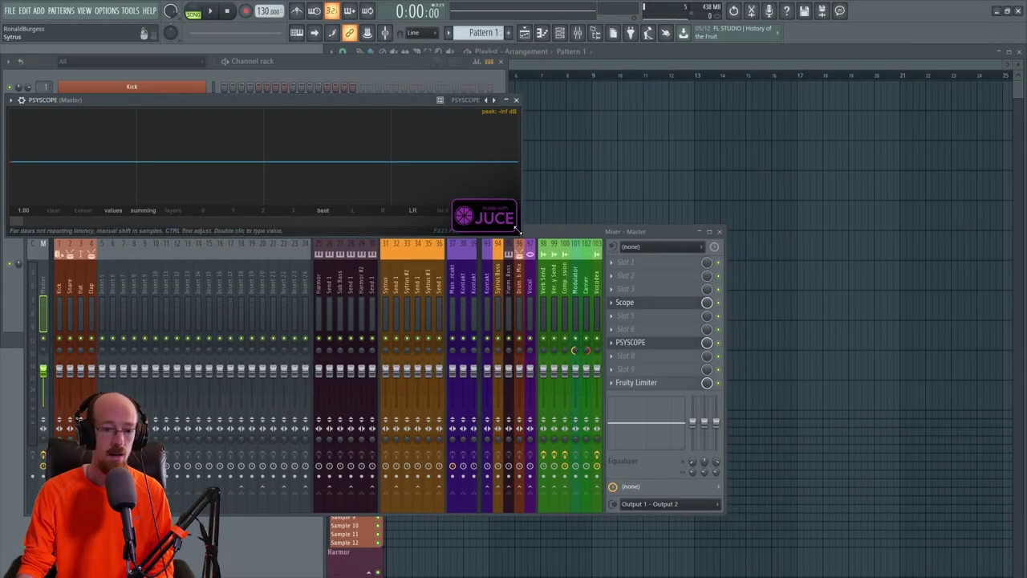
left_click_drag(518, 236, 980, 347)
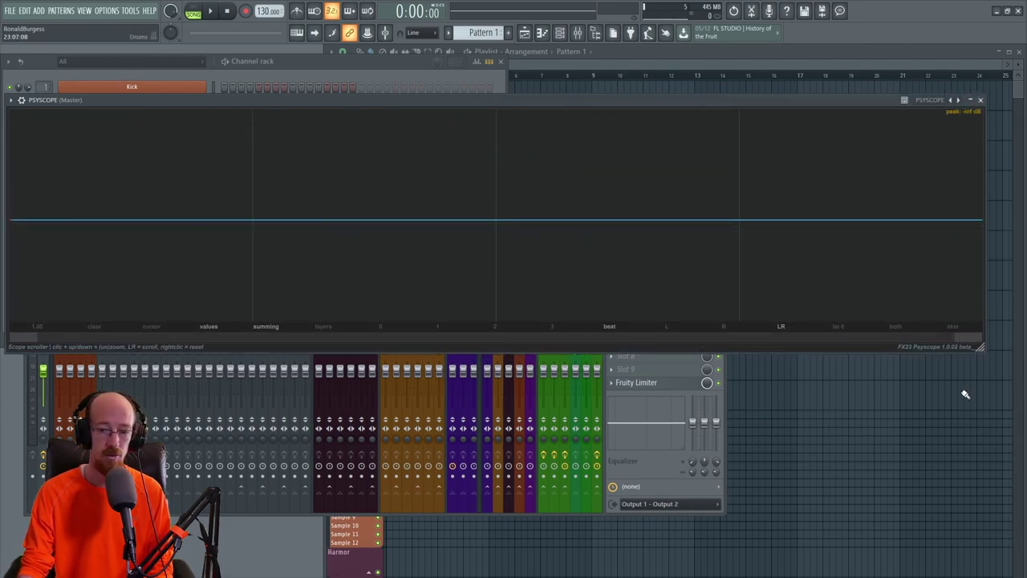
left_click_drag(981, 347, 1002, 353)
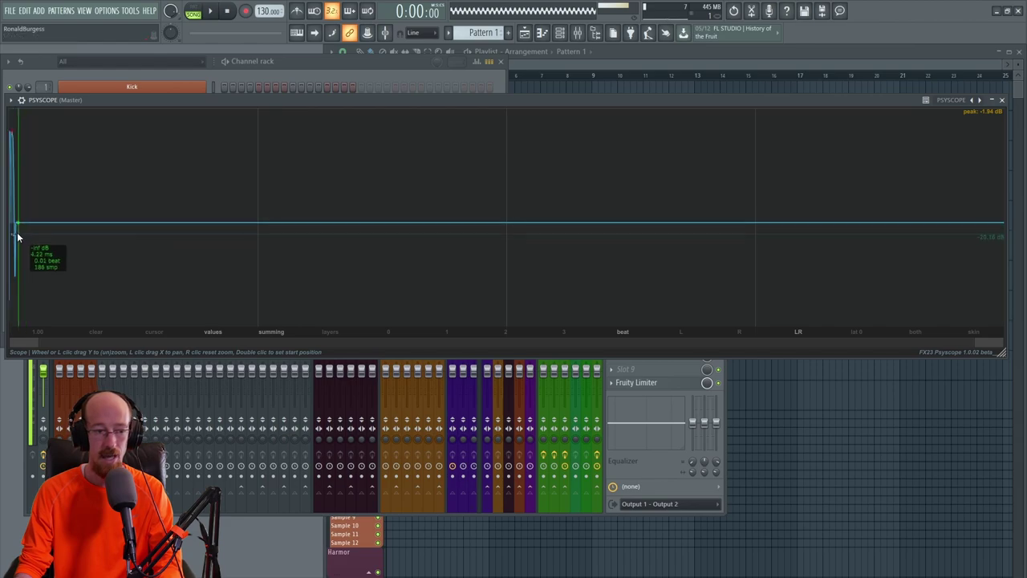
Switch playback to pattern mode, and start and stop it to show the waveform in PSYSCOPE.
left_click(193, 9)
left_click(211, 12)
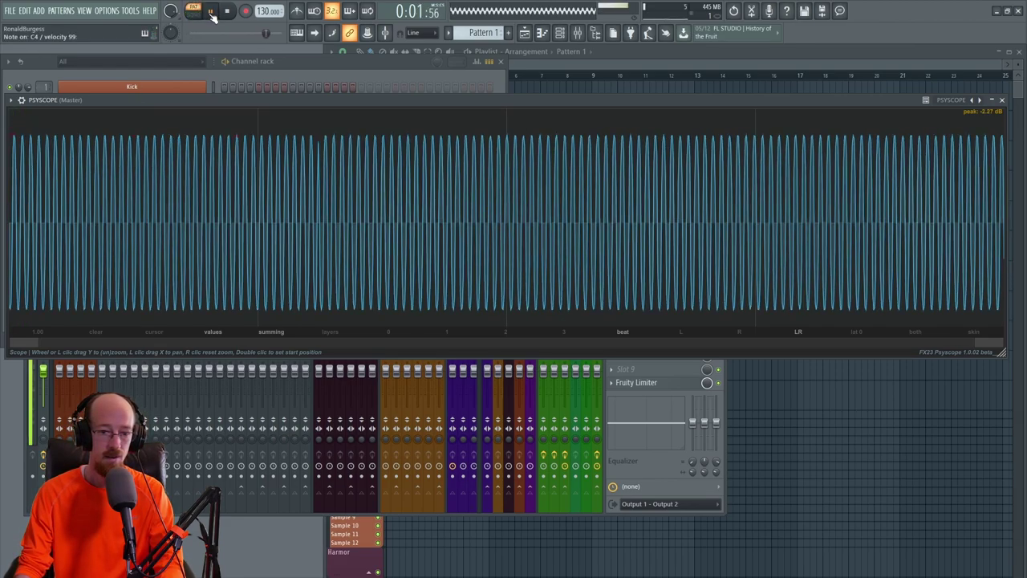
left_click(211, 12)
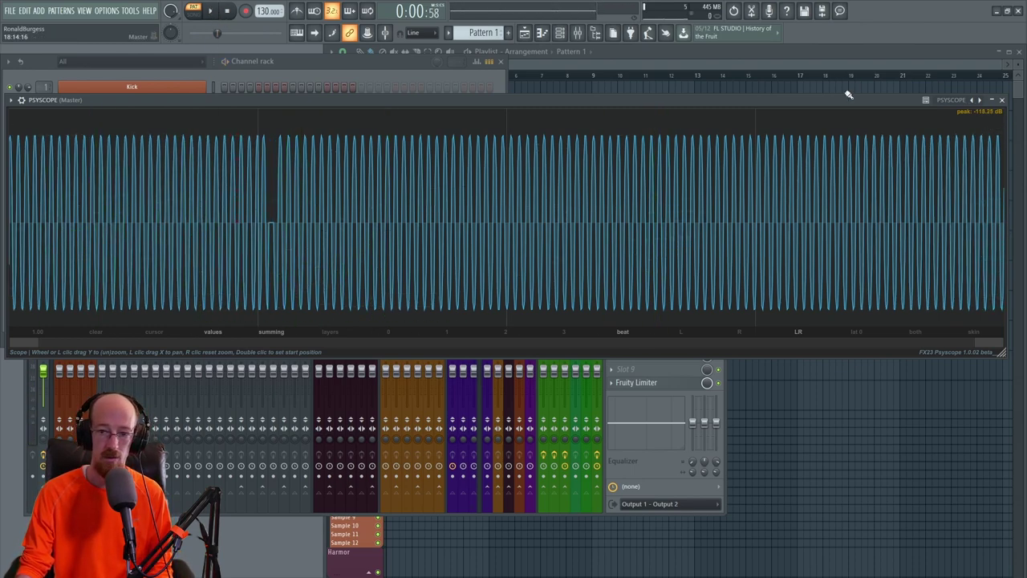
Close the PSYSCOPE window, delete Scope from the Master track and go back to the comparison page in Chrome.
left_click_drag(885, 106, 819, 107)
left_click(935, 101)
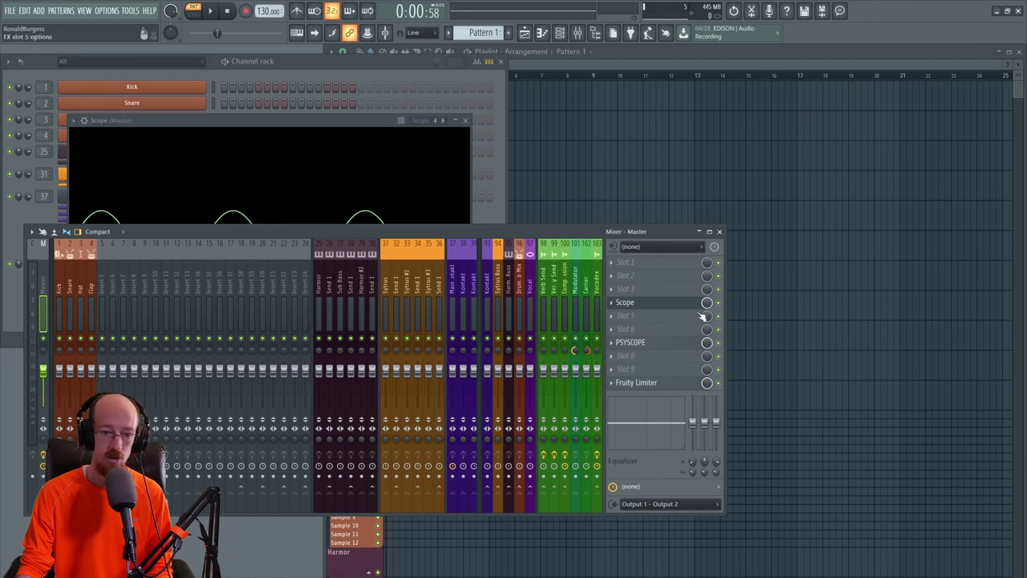
left_click(622, 302)
left_click(634, 322)
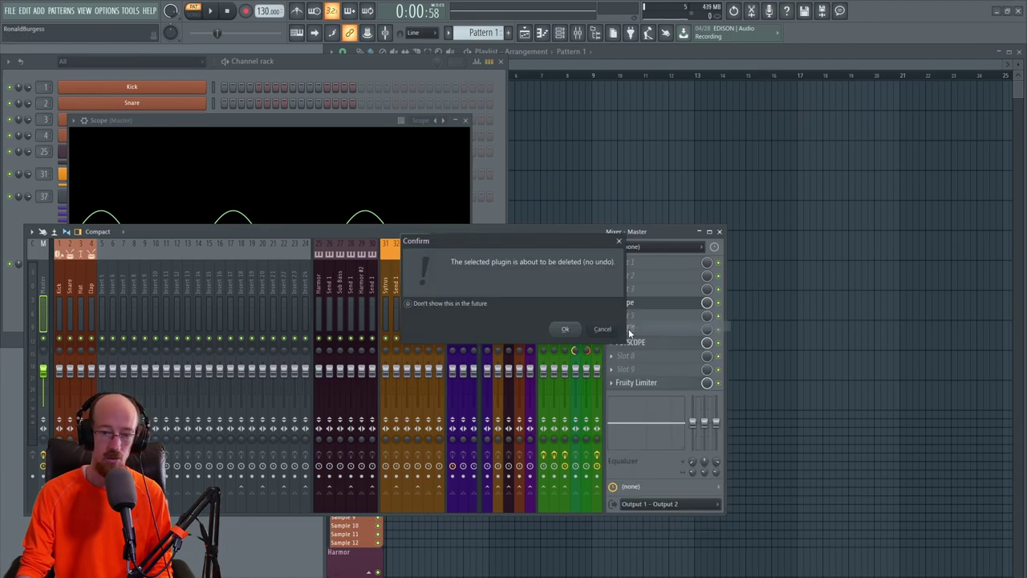
left_click(564, 327)
key("alt+Tab")
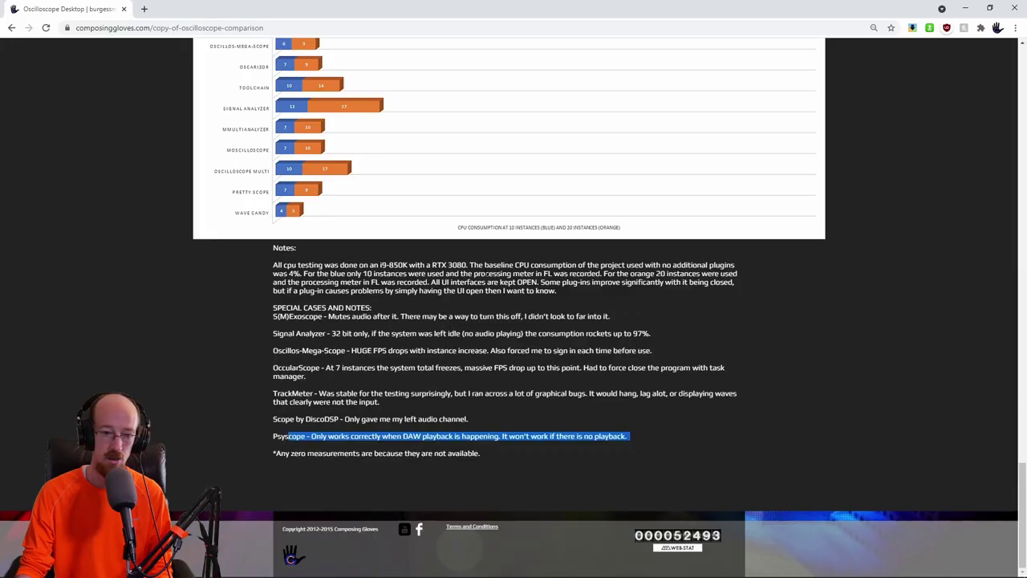
Return to the comparison table and view the Oscillos-Mega-Scope row.
scroll(319, 319, "up", 15)
scroll(319, 319, "up", 5)
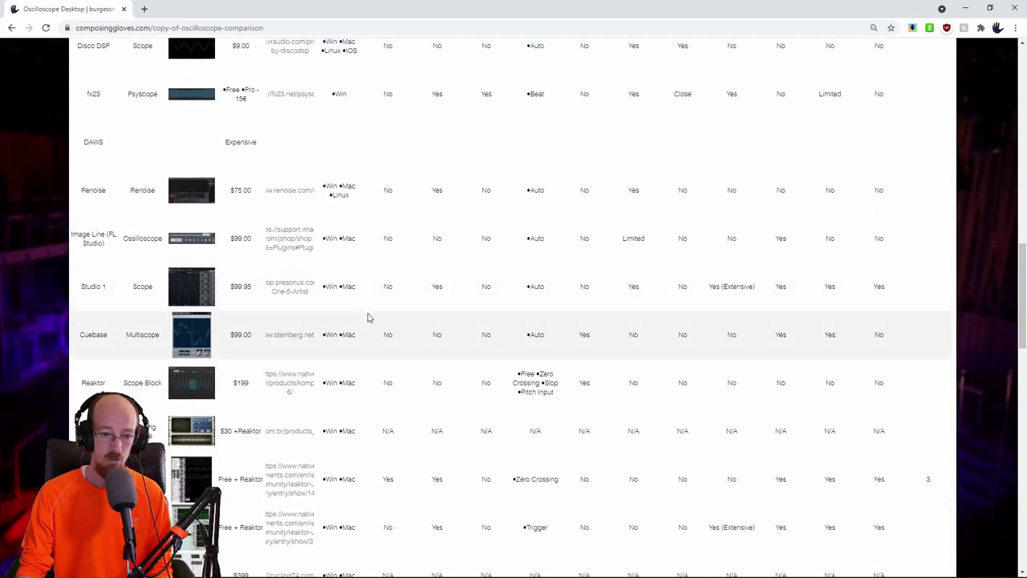
scroll(447, 242, "up", 15)
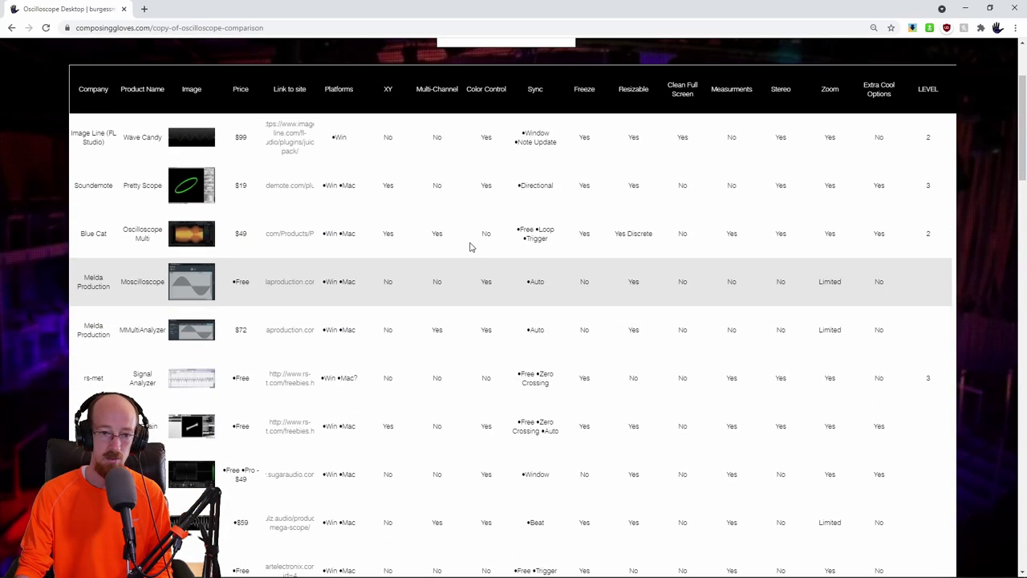
scroll(446, 247, "down", 5)
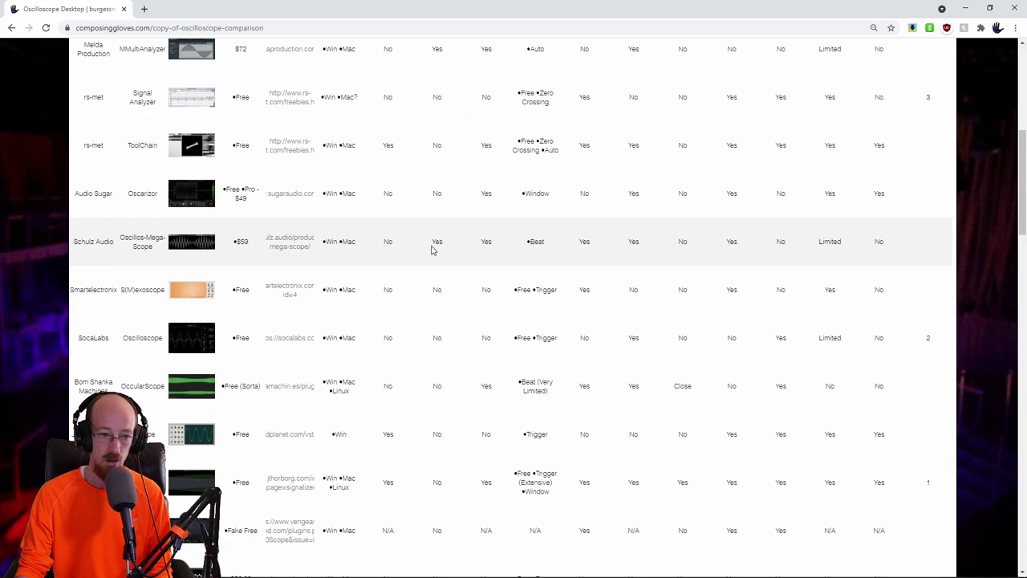
Switch to FL Studio, search the plugin picker for "mega", load OszillosMegaScope on the Master track and dismiss its trial notice as not decided yet.
key("alt+Tab")
key("F8")
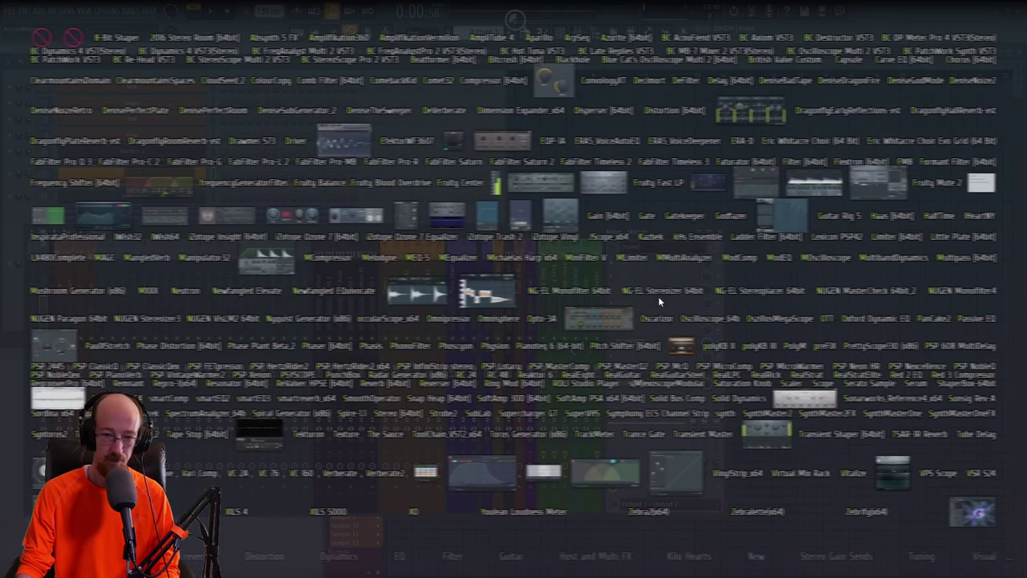
type("MEga")
left_click(788, 319)
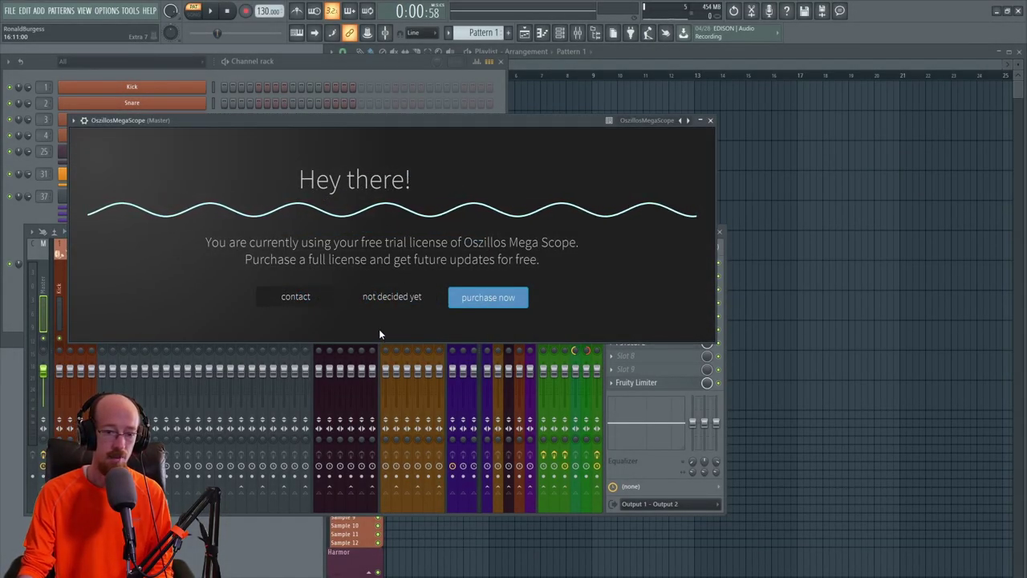
left_click(377, 299)
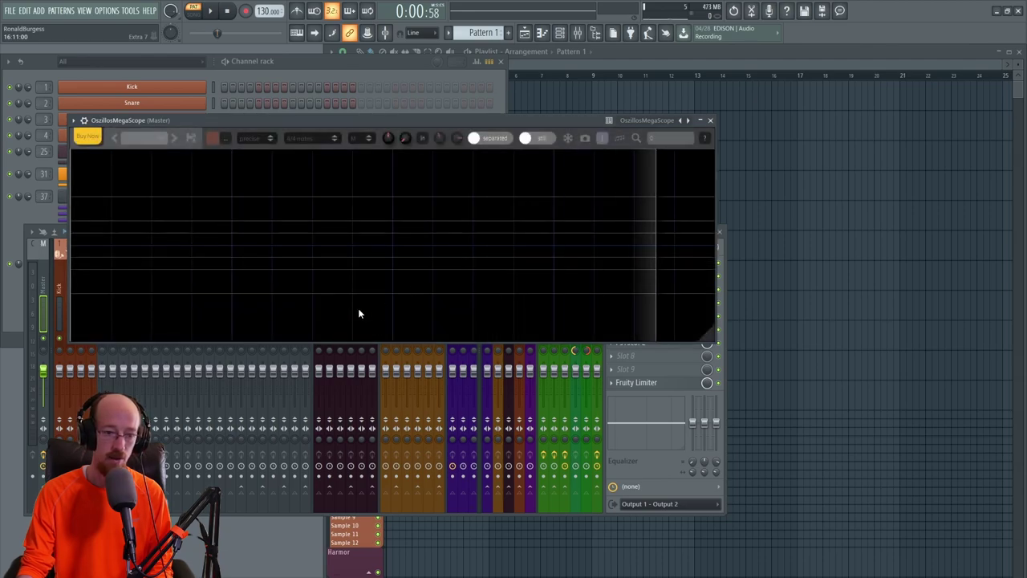
Set the Master OszillosMegaScope's time range to 1/4 note and move its window up to uncover the mixer.
left_click_drag(337, 120, 308, 81)
left_click(283, 104)
left_click(277, 115)
left_click(285, 101)
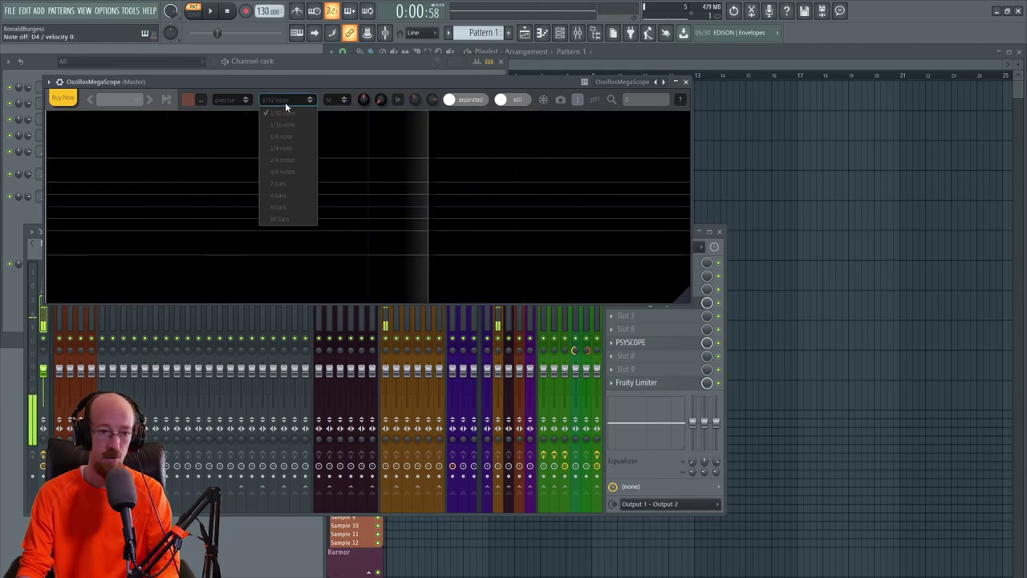
left_click(284, 149)
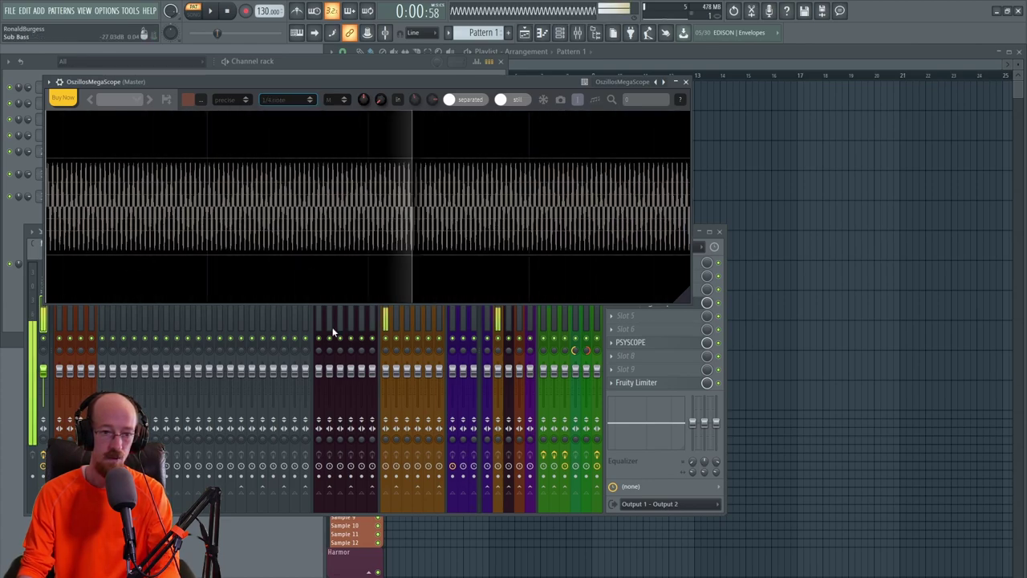
left_click_drag(218, 85, 203, 46)
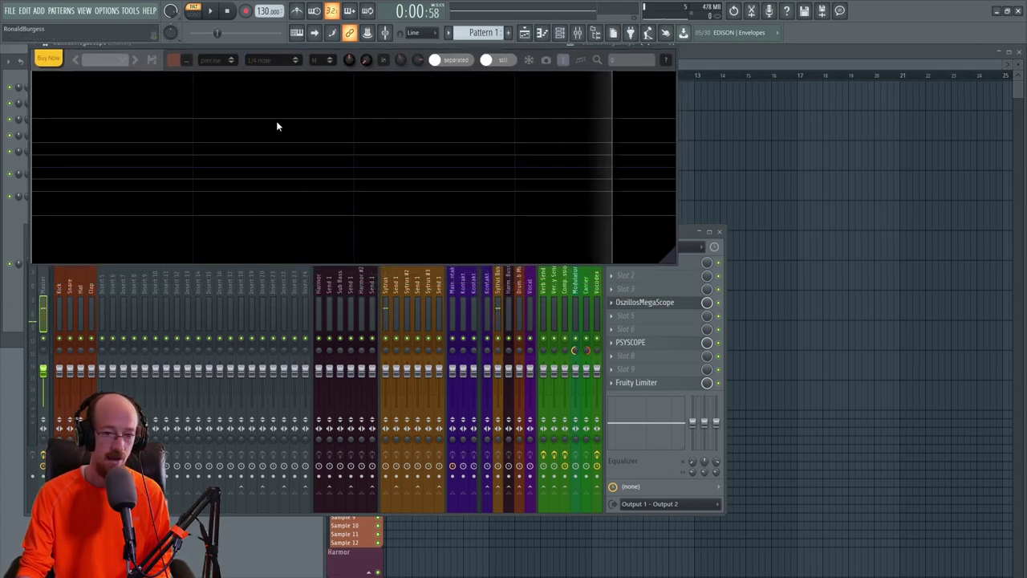
Move the mixer aside, load a second OszillosMegaScope on the Kick track and place its window below the Master one.
left_click_drag(682, 234, 822, 240)
left_click(202, 335)
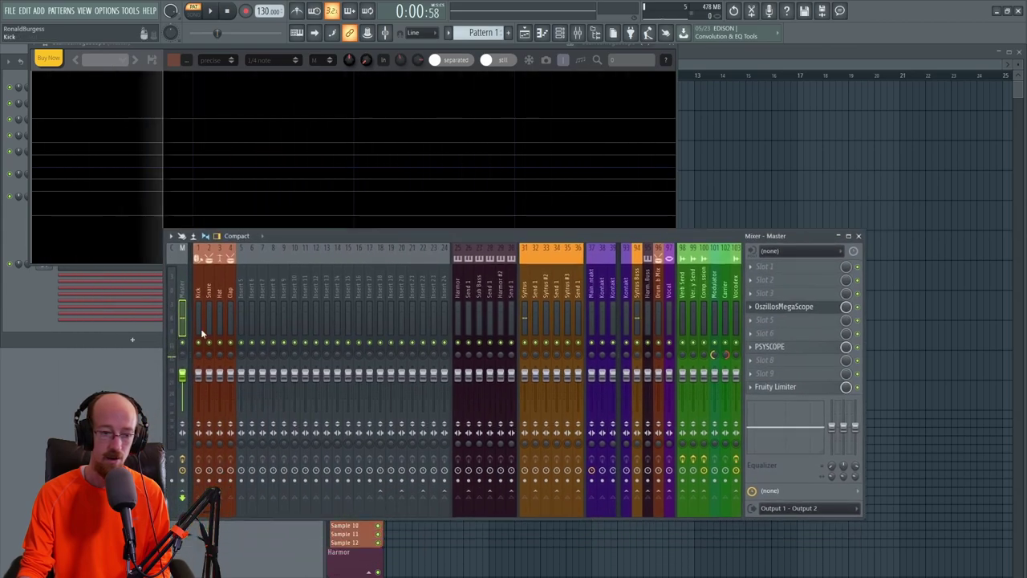
left_click(783, 308)
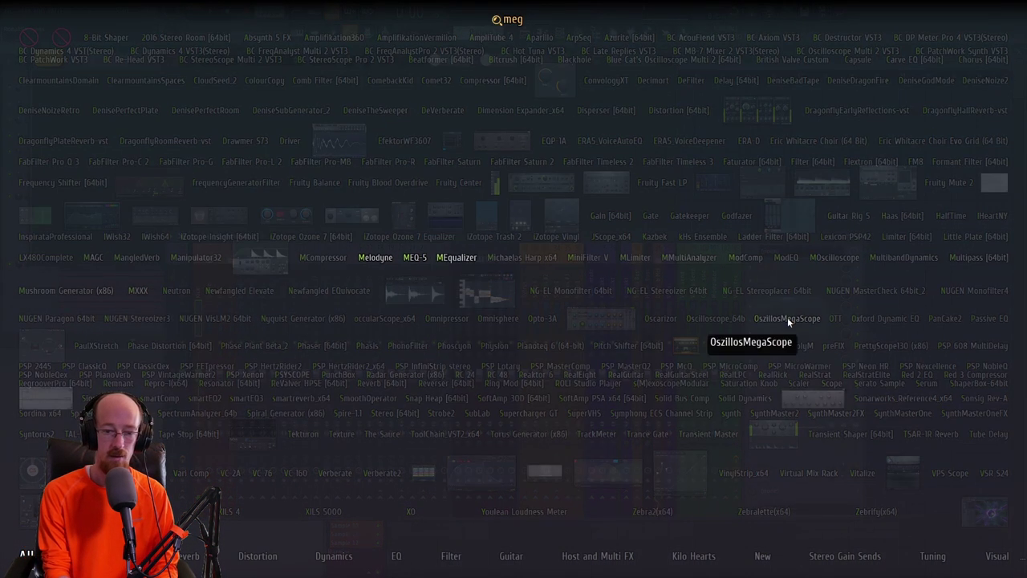
left_click(786, 318)
left_click_drag(385, 199, 305, 275)
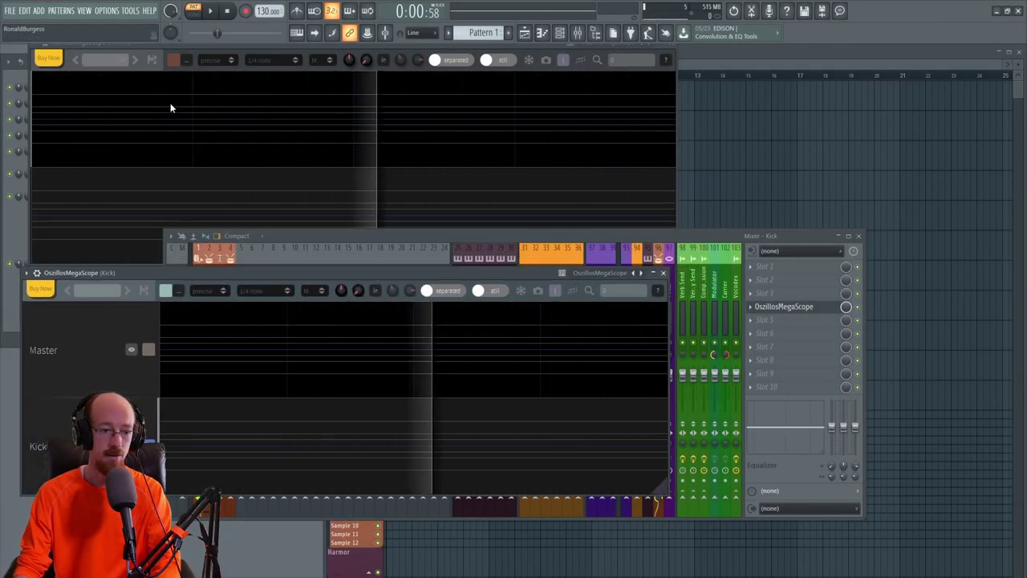
Bring the channel rack forward, add kick hits on steps 3, 10, 14 and 15, and start playback.
left_click(191, 61)
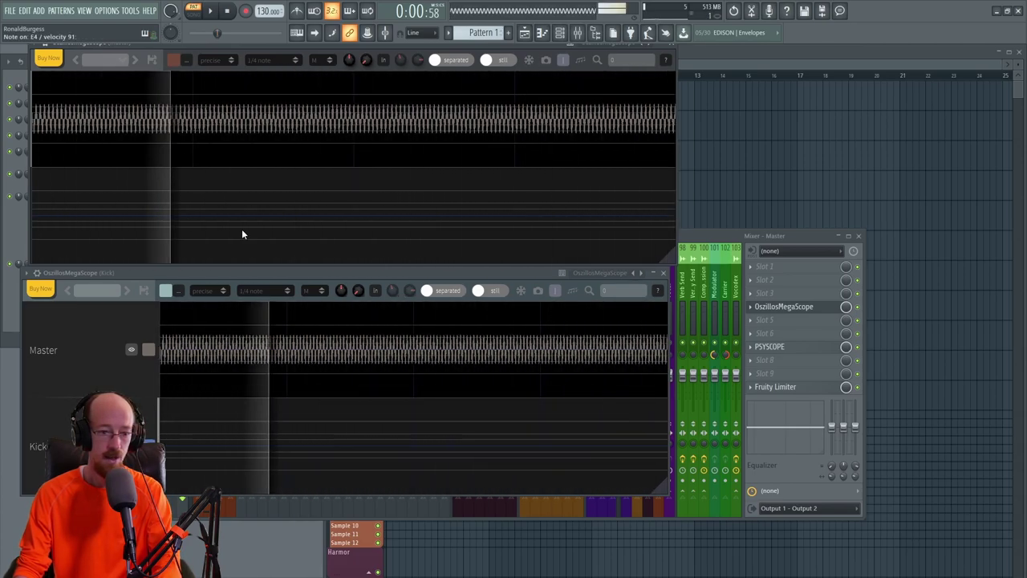
left_click(8, 208)
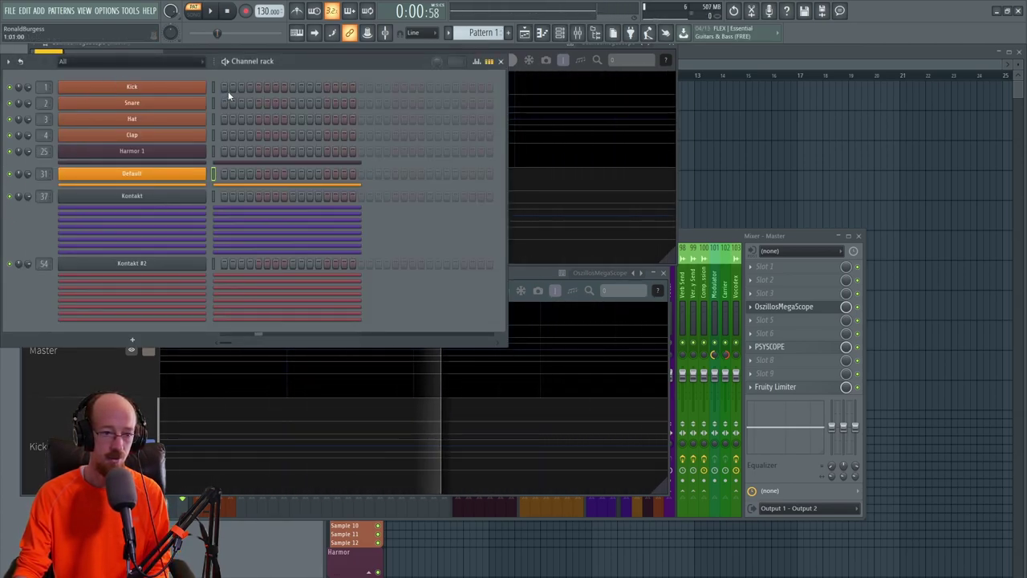
left_click(336, 87)
left_click(343, 87)
key("space")
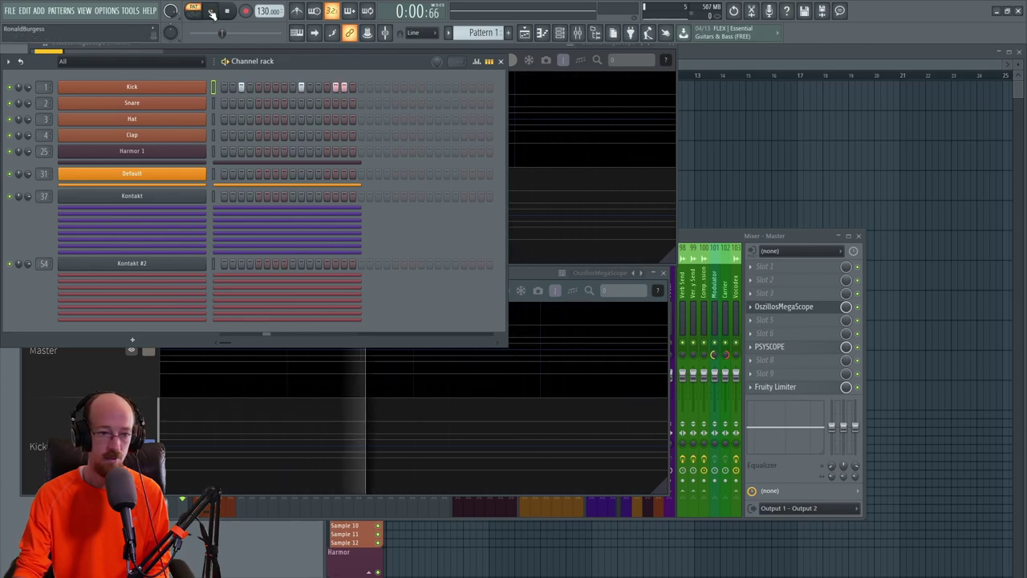
View the Kick and Master waveforms in the Kick track's scope while playing the Default Sytrus channel, and stop playback.
left_click(566, 283)
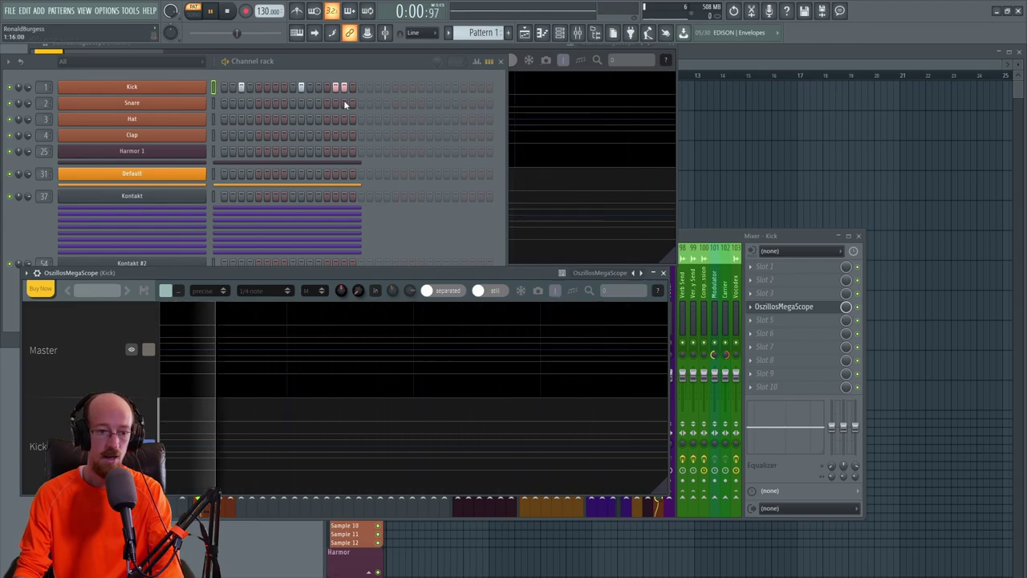
left_click(189, 179)
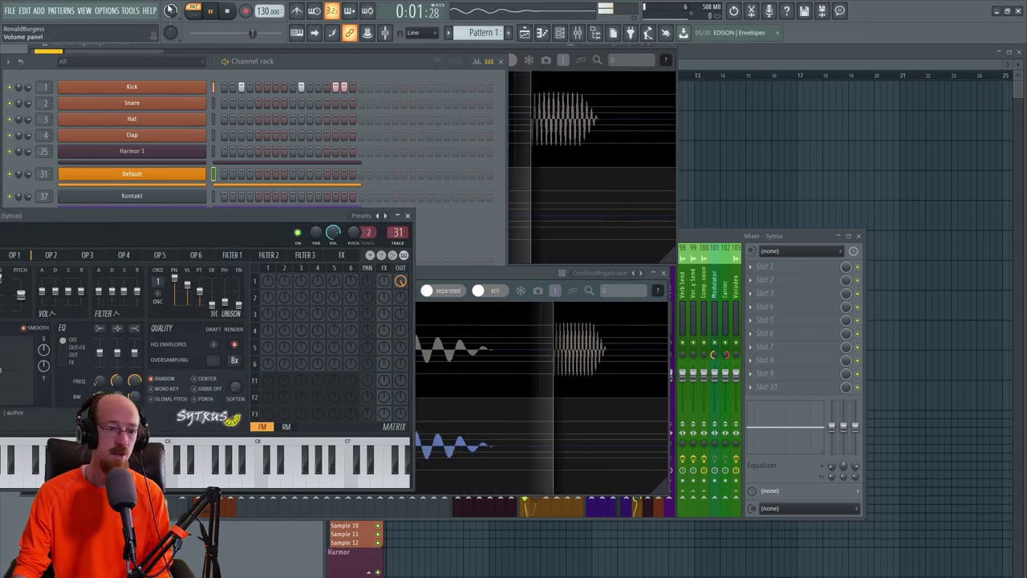
key("space")
left_click(538, 281)
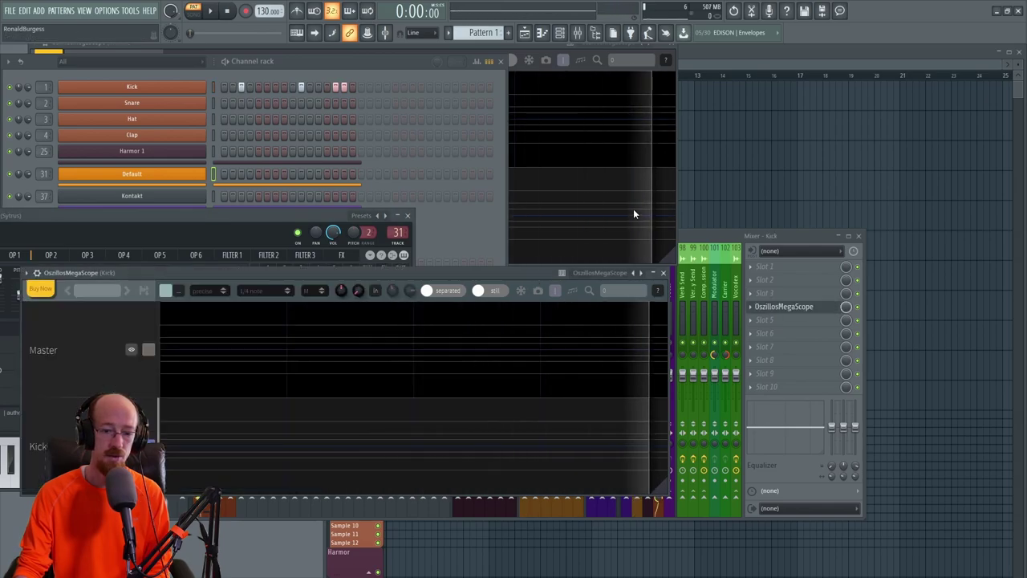
Close the OszillosMegaScope windows and the Sytrus window.
left_click(733, 233)
left_click(180, 281)
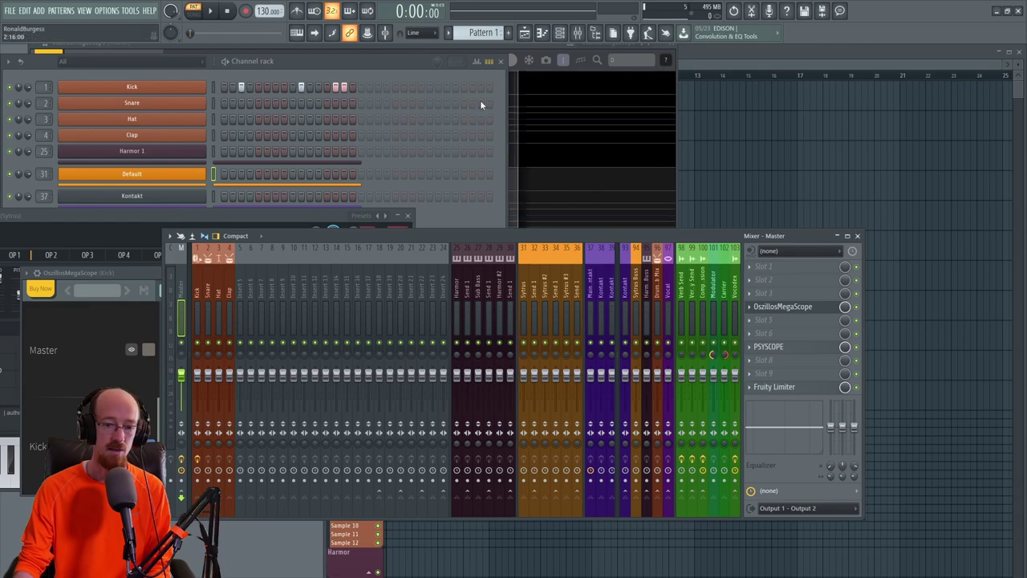
left_click(129, 275)
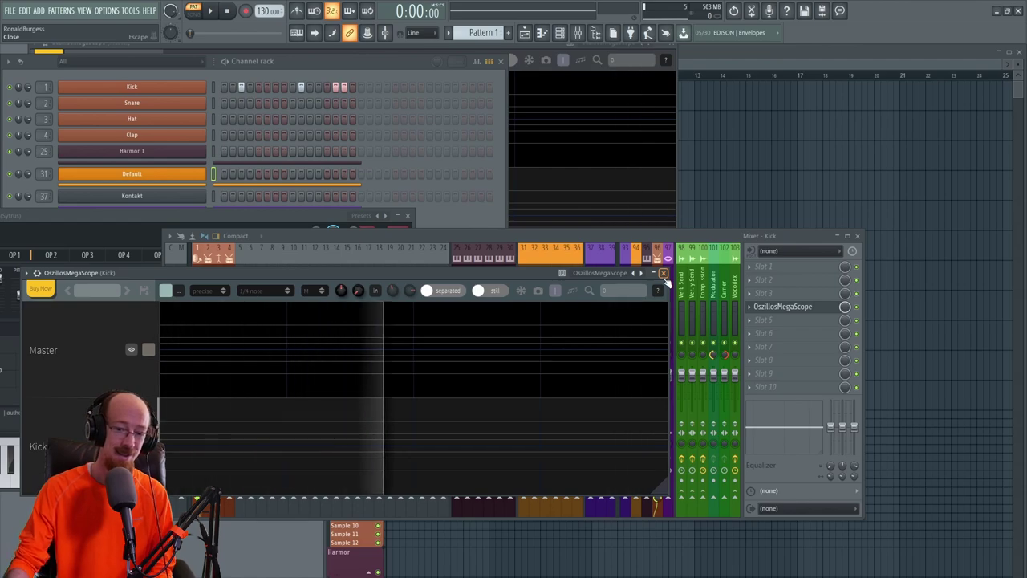
left_click(664, 272)
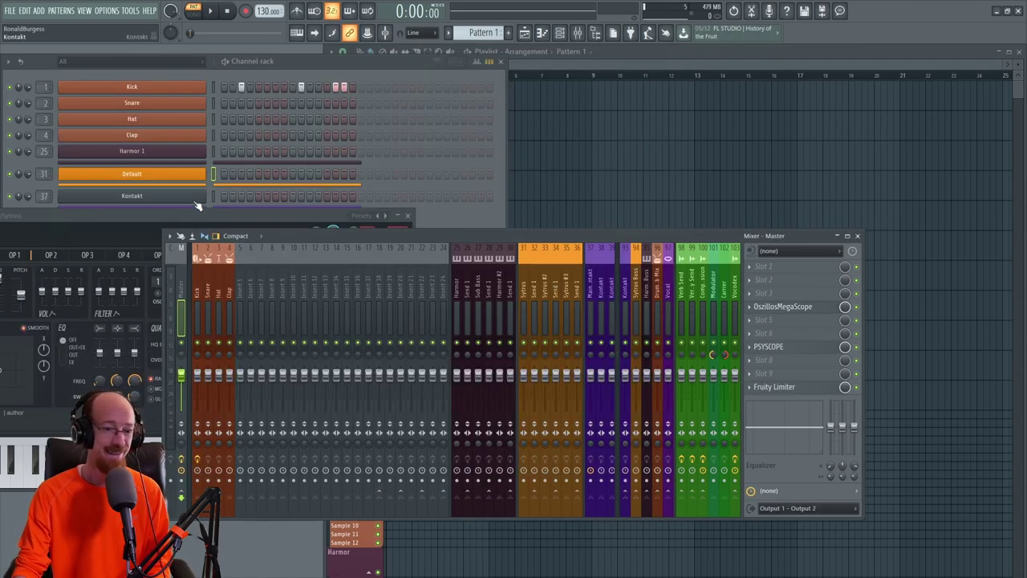
left_click(280, 219)
left_click(408, 215)
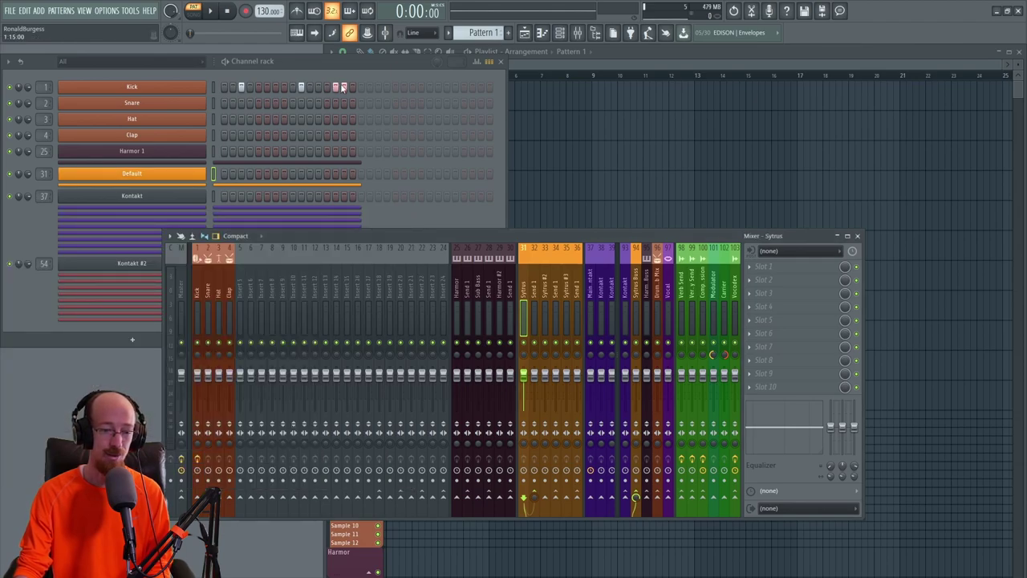
Clear all kick steps from the pattern and select the Kick and Master mixer tracks in turn.
left_click(266, 84)
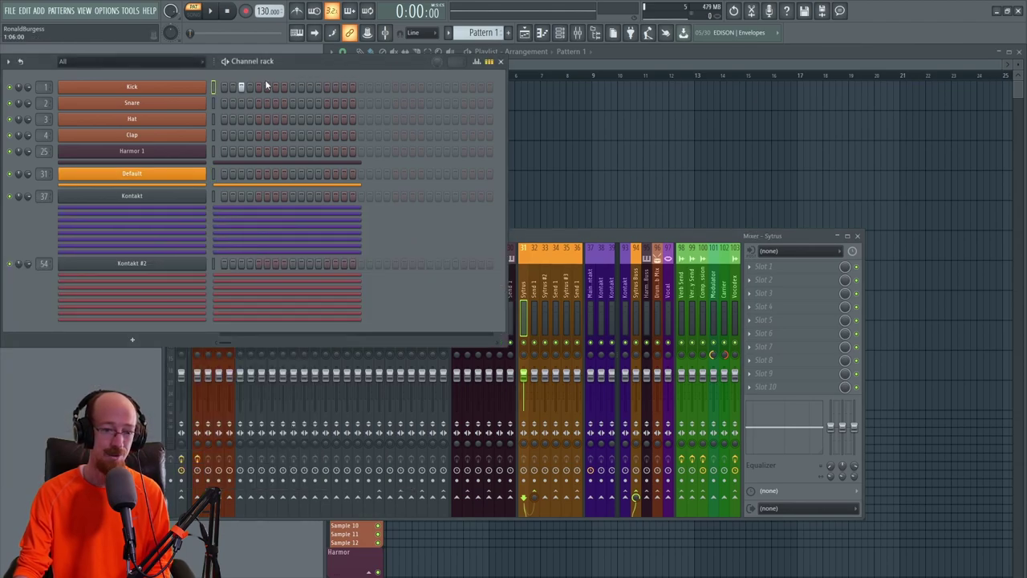
left_click(568, 231)
left_click(399, 286)
left_click(197, 305)
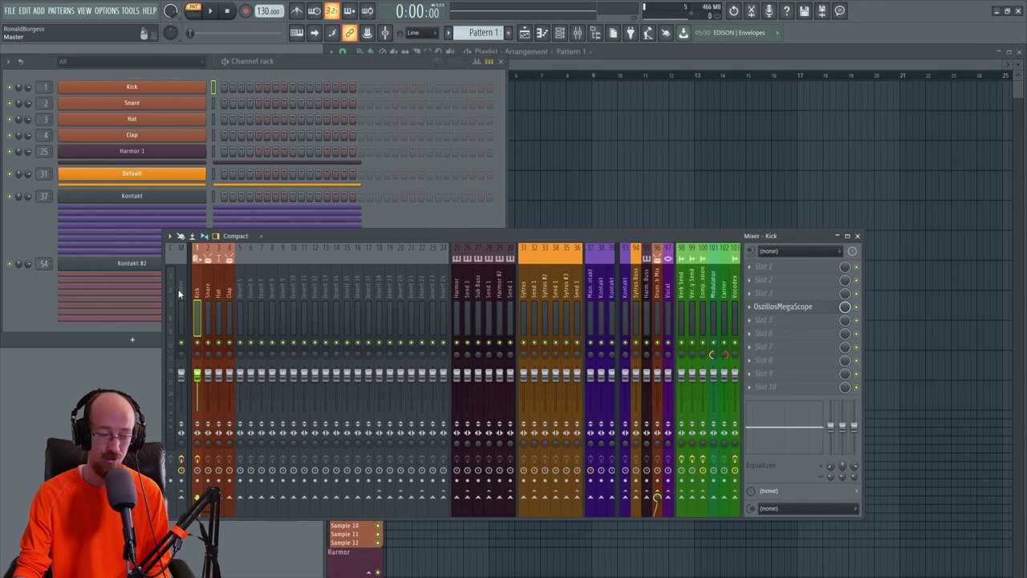
left_click(179, 289)
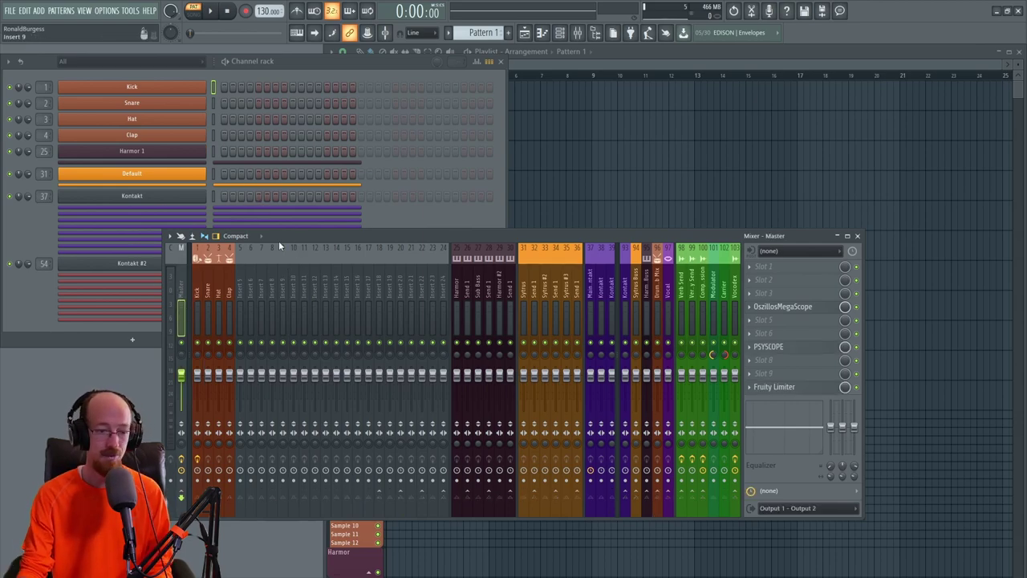
Switch back to the comparison page in Chrome and view the beginning of the oscilloscope table.
key("alt+Tab")
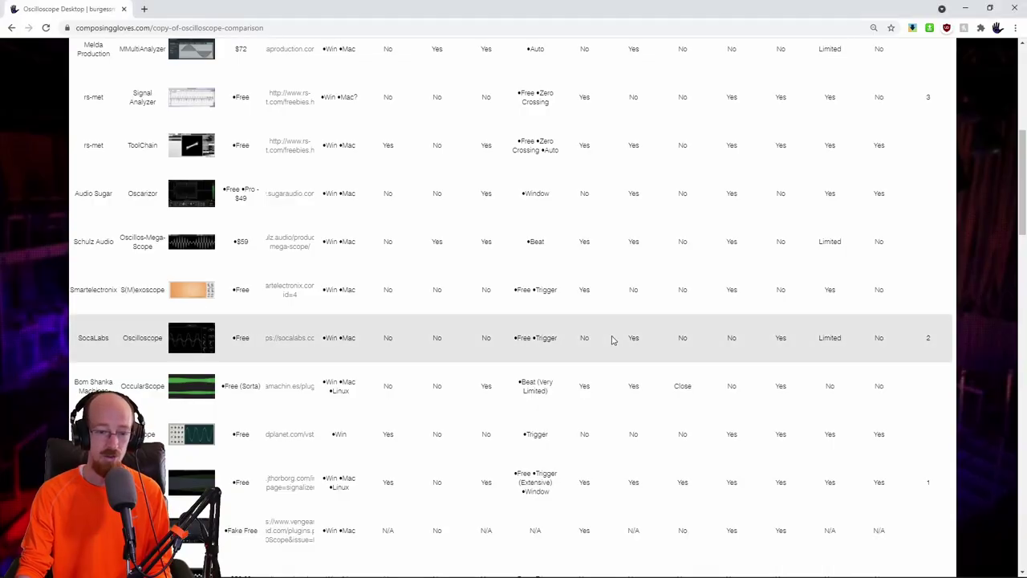
scroll(614, 340, "down", 3)
scroll(617, 335, "up", 3)
scroll(617, 335, "up", 5)
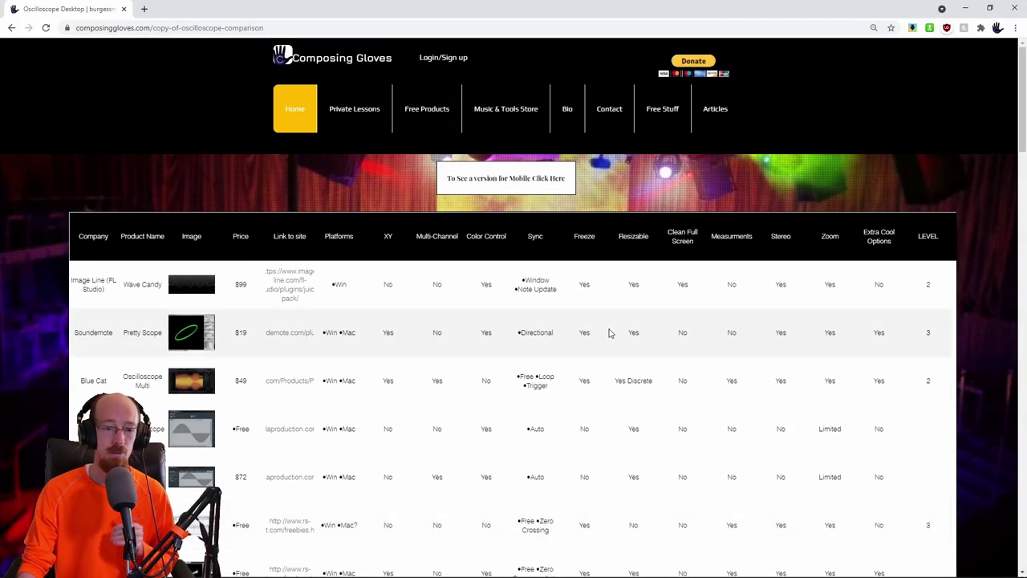